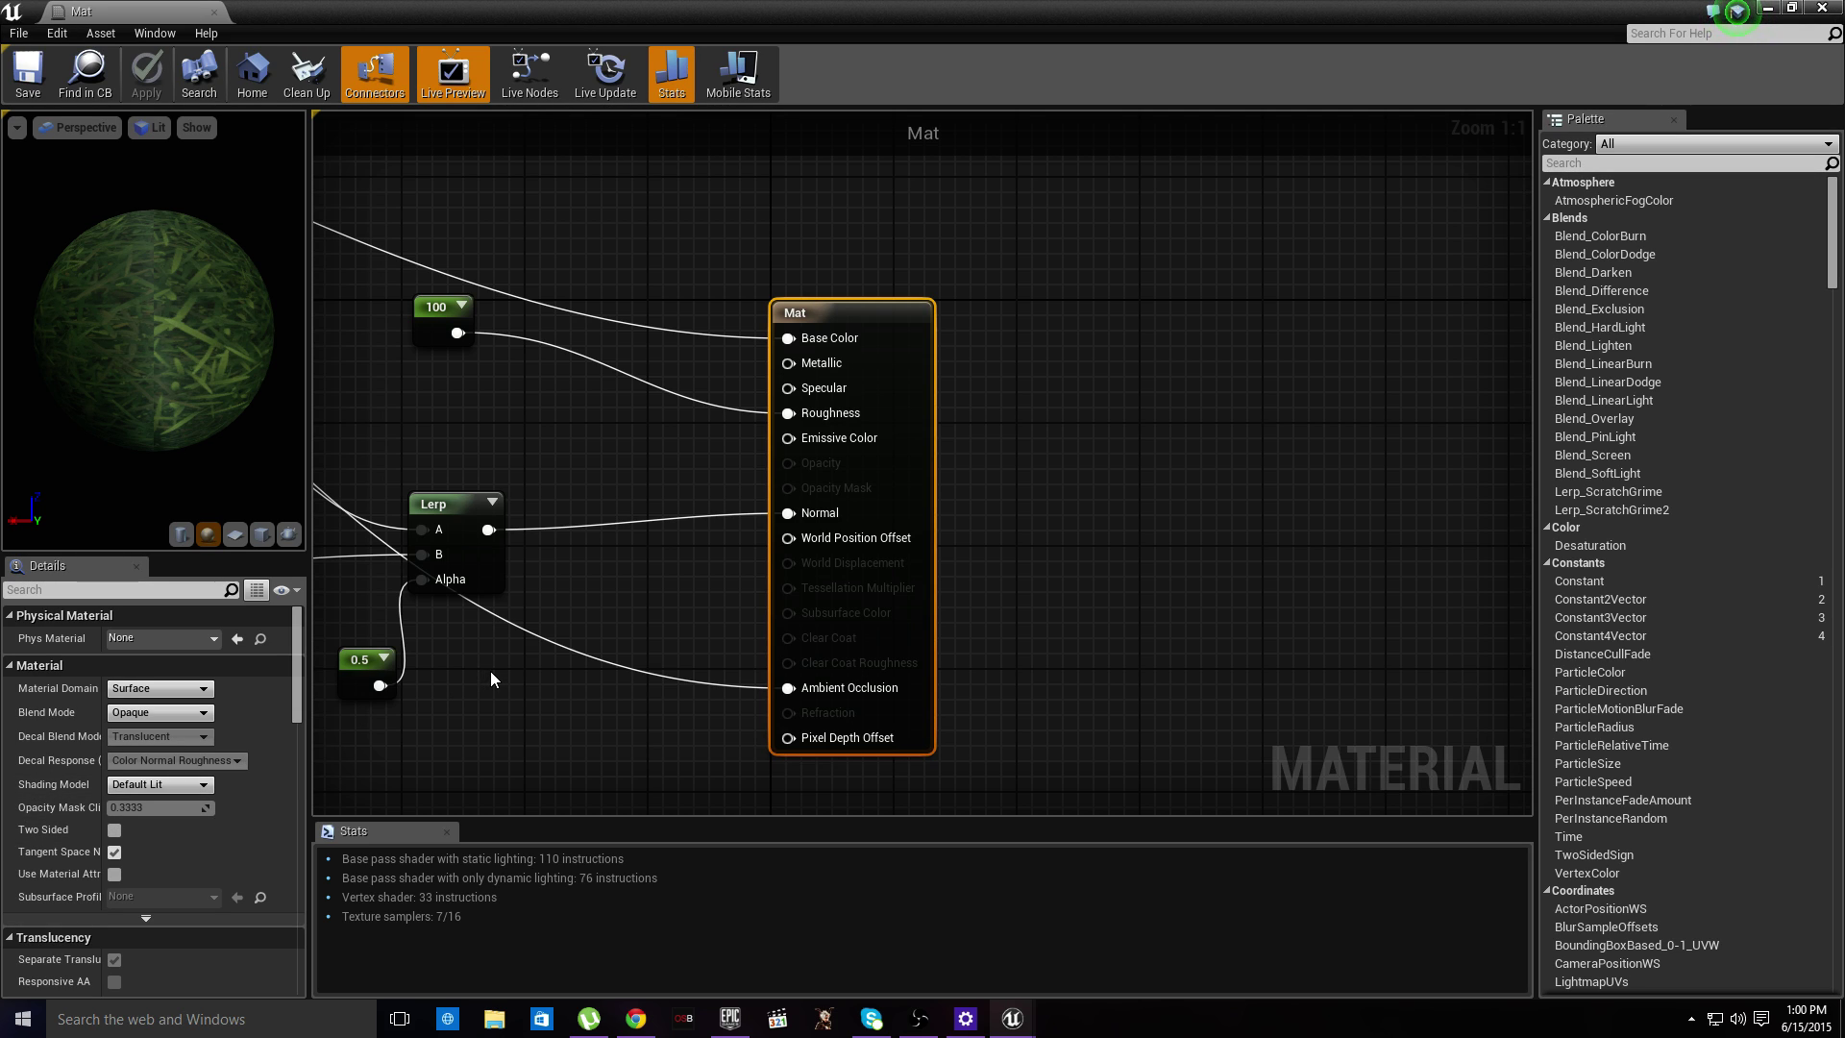
- Set the blend mode of the Mat material to Masked
left_click(154, 712)
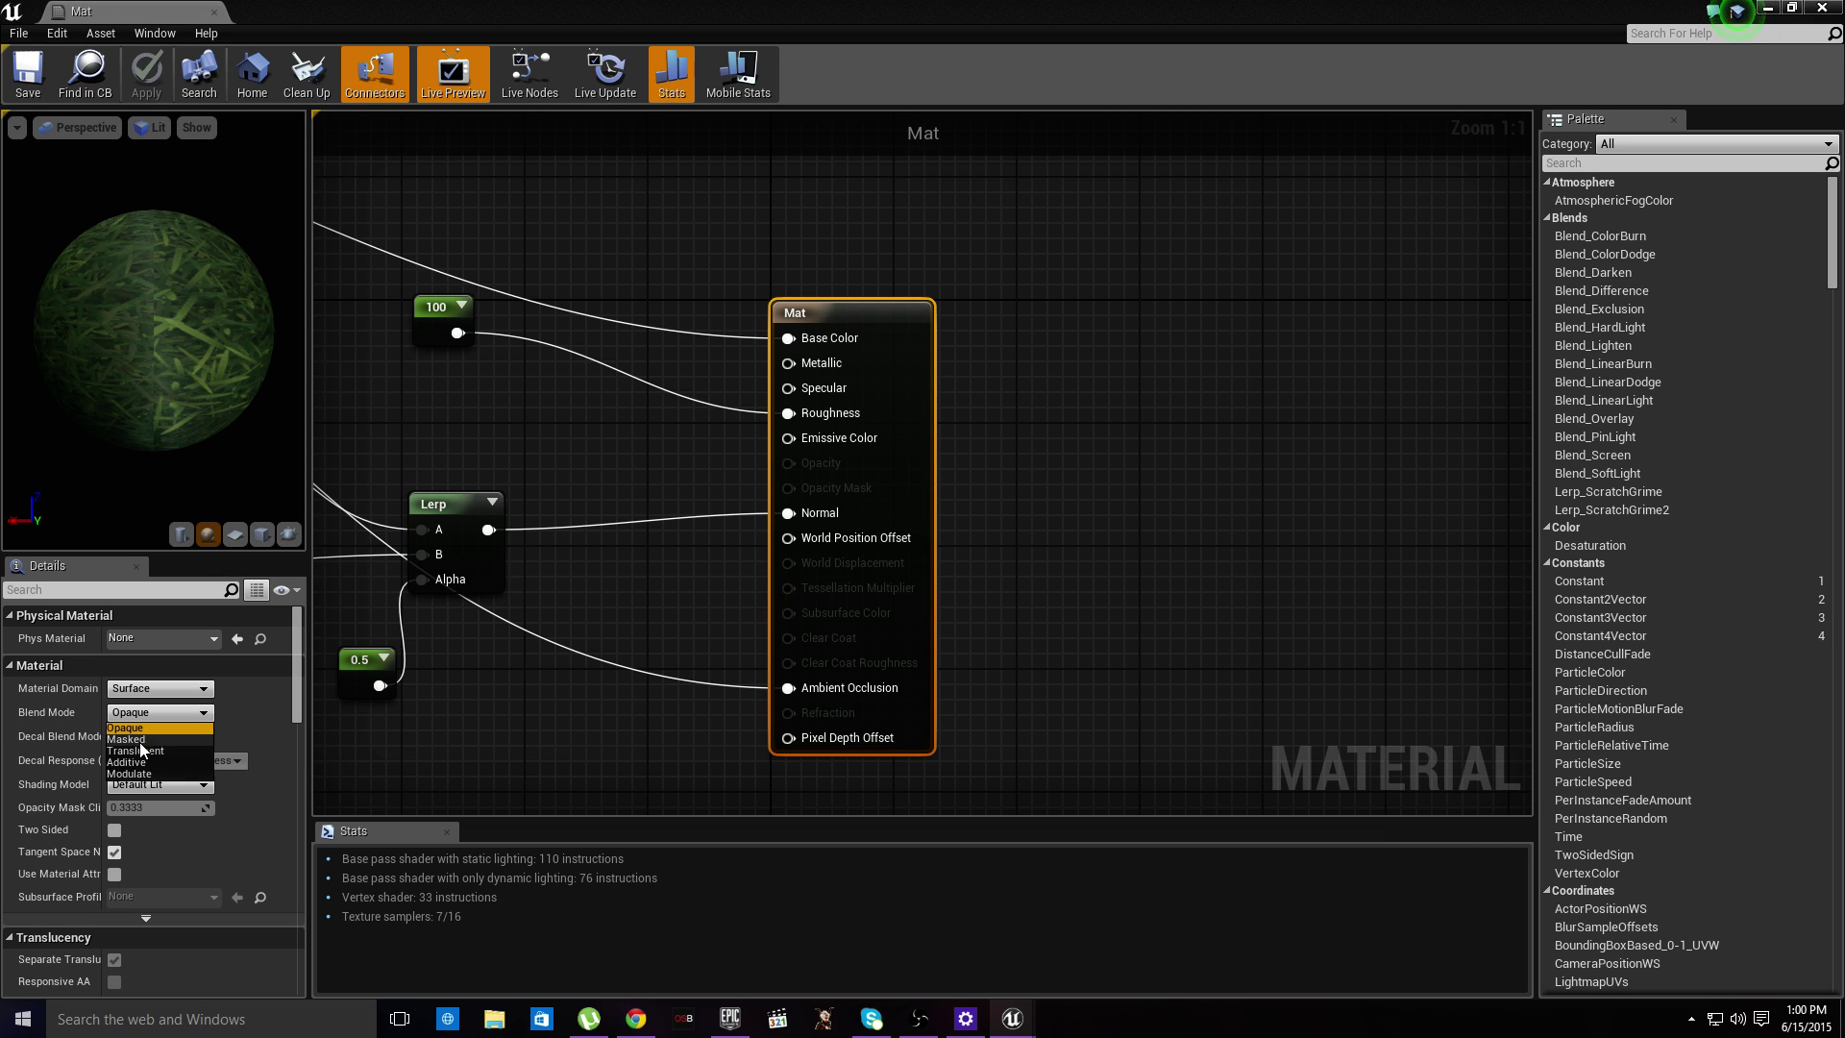
left_click(144, 747)
right_click_drag(567, 716, 647, 655)
right_click_drag(781, 511, 741, 625)
right_click(602, 516)
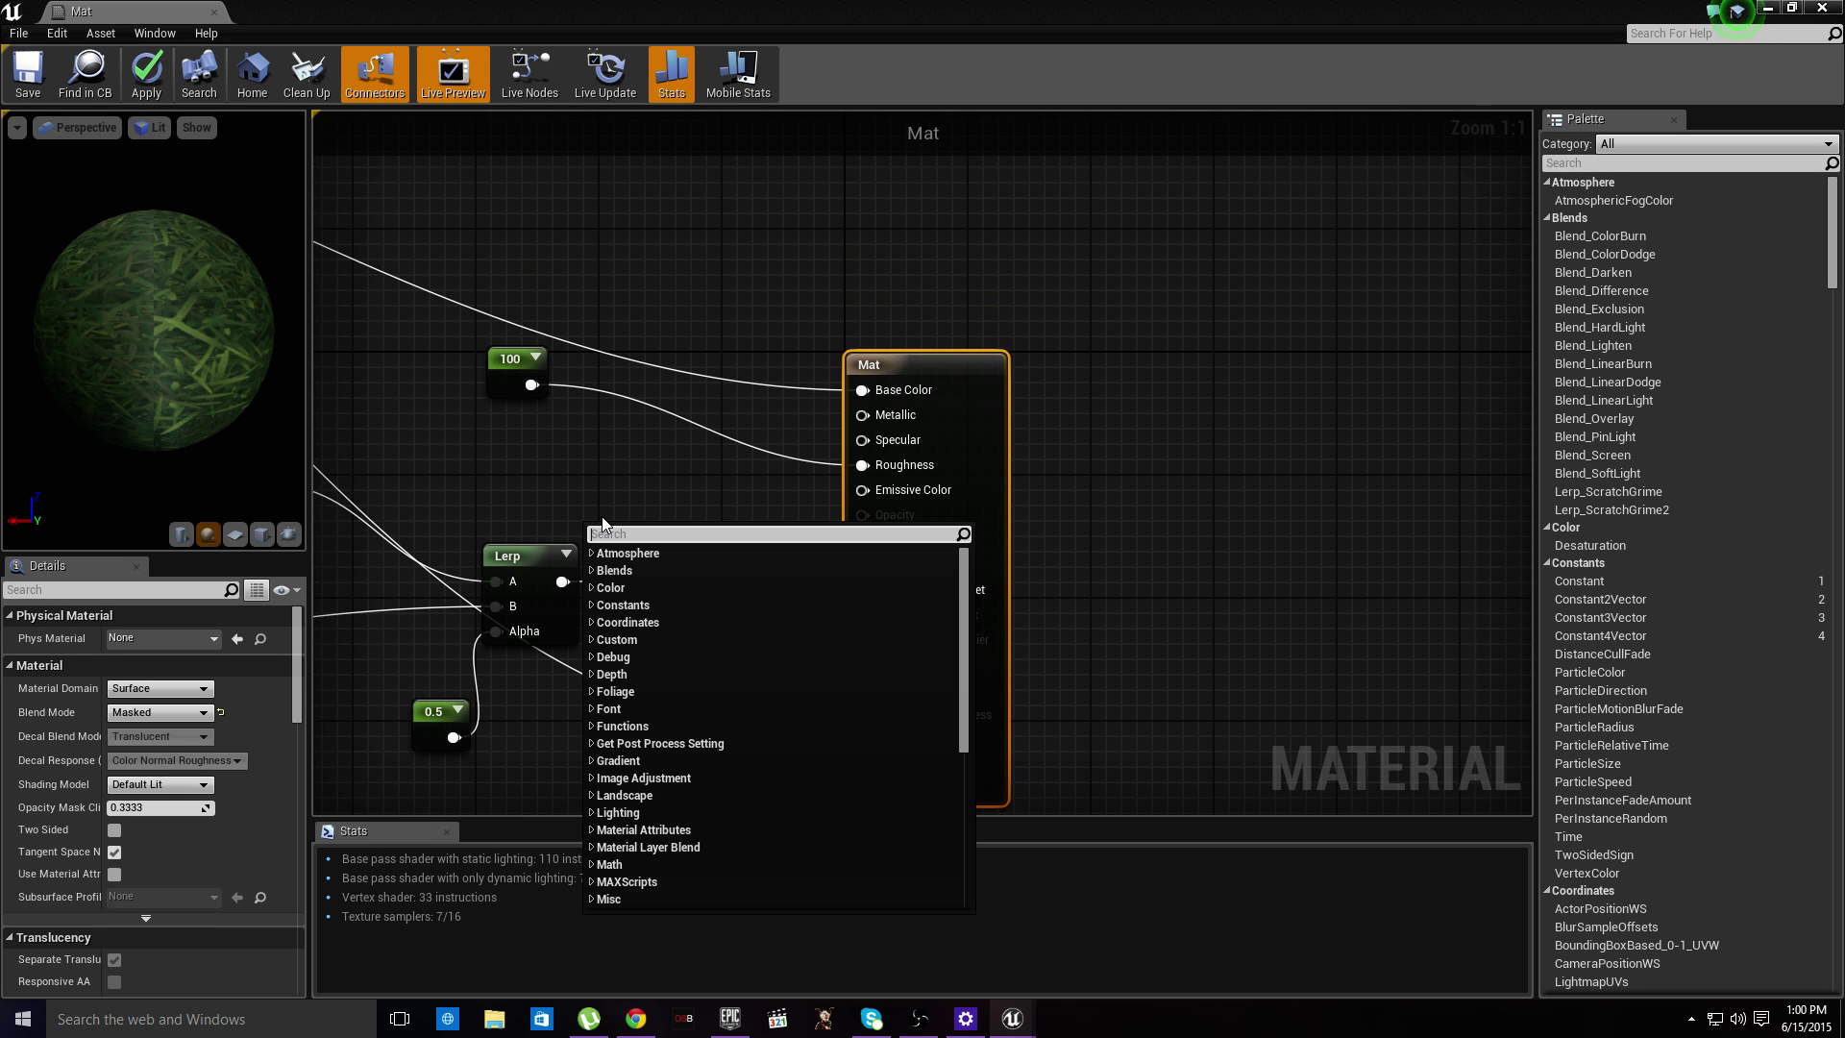
type("layer")
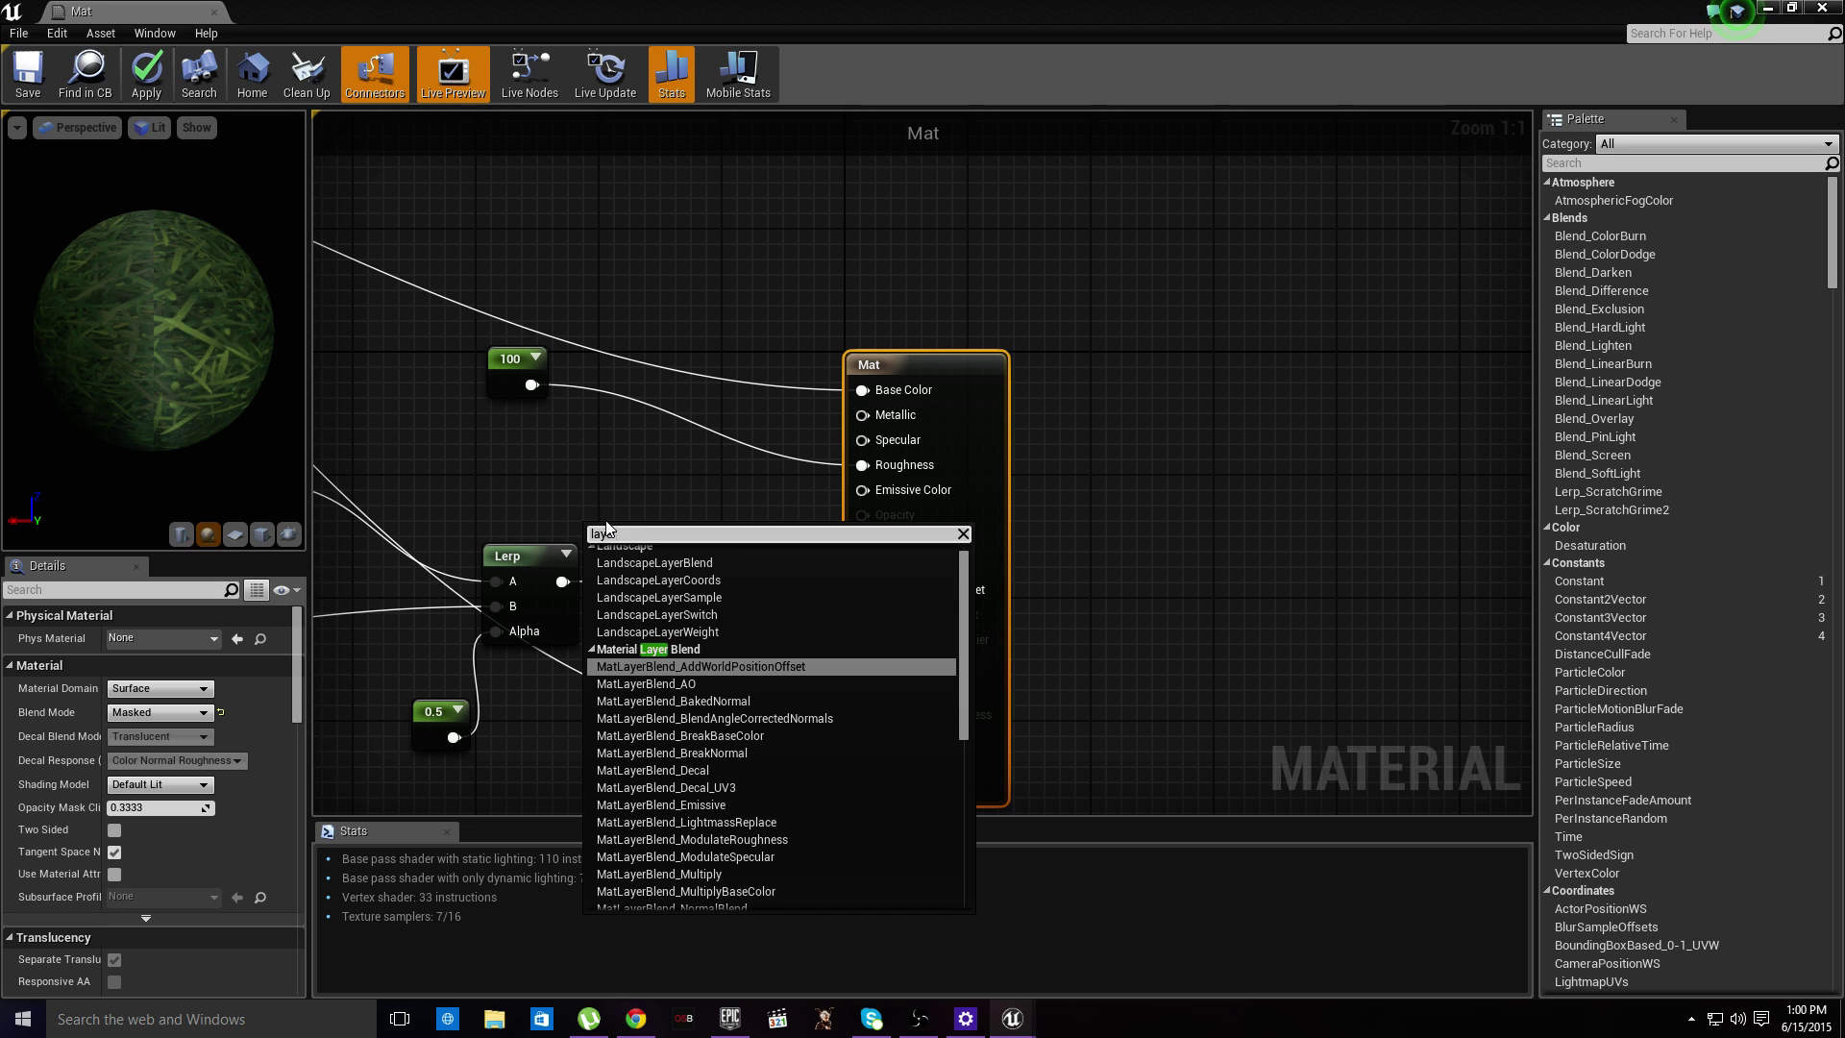
type("v")
key("BackSpace")
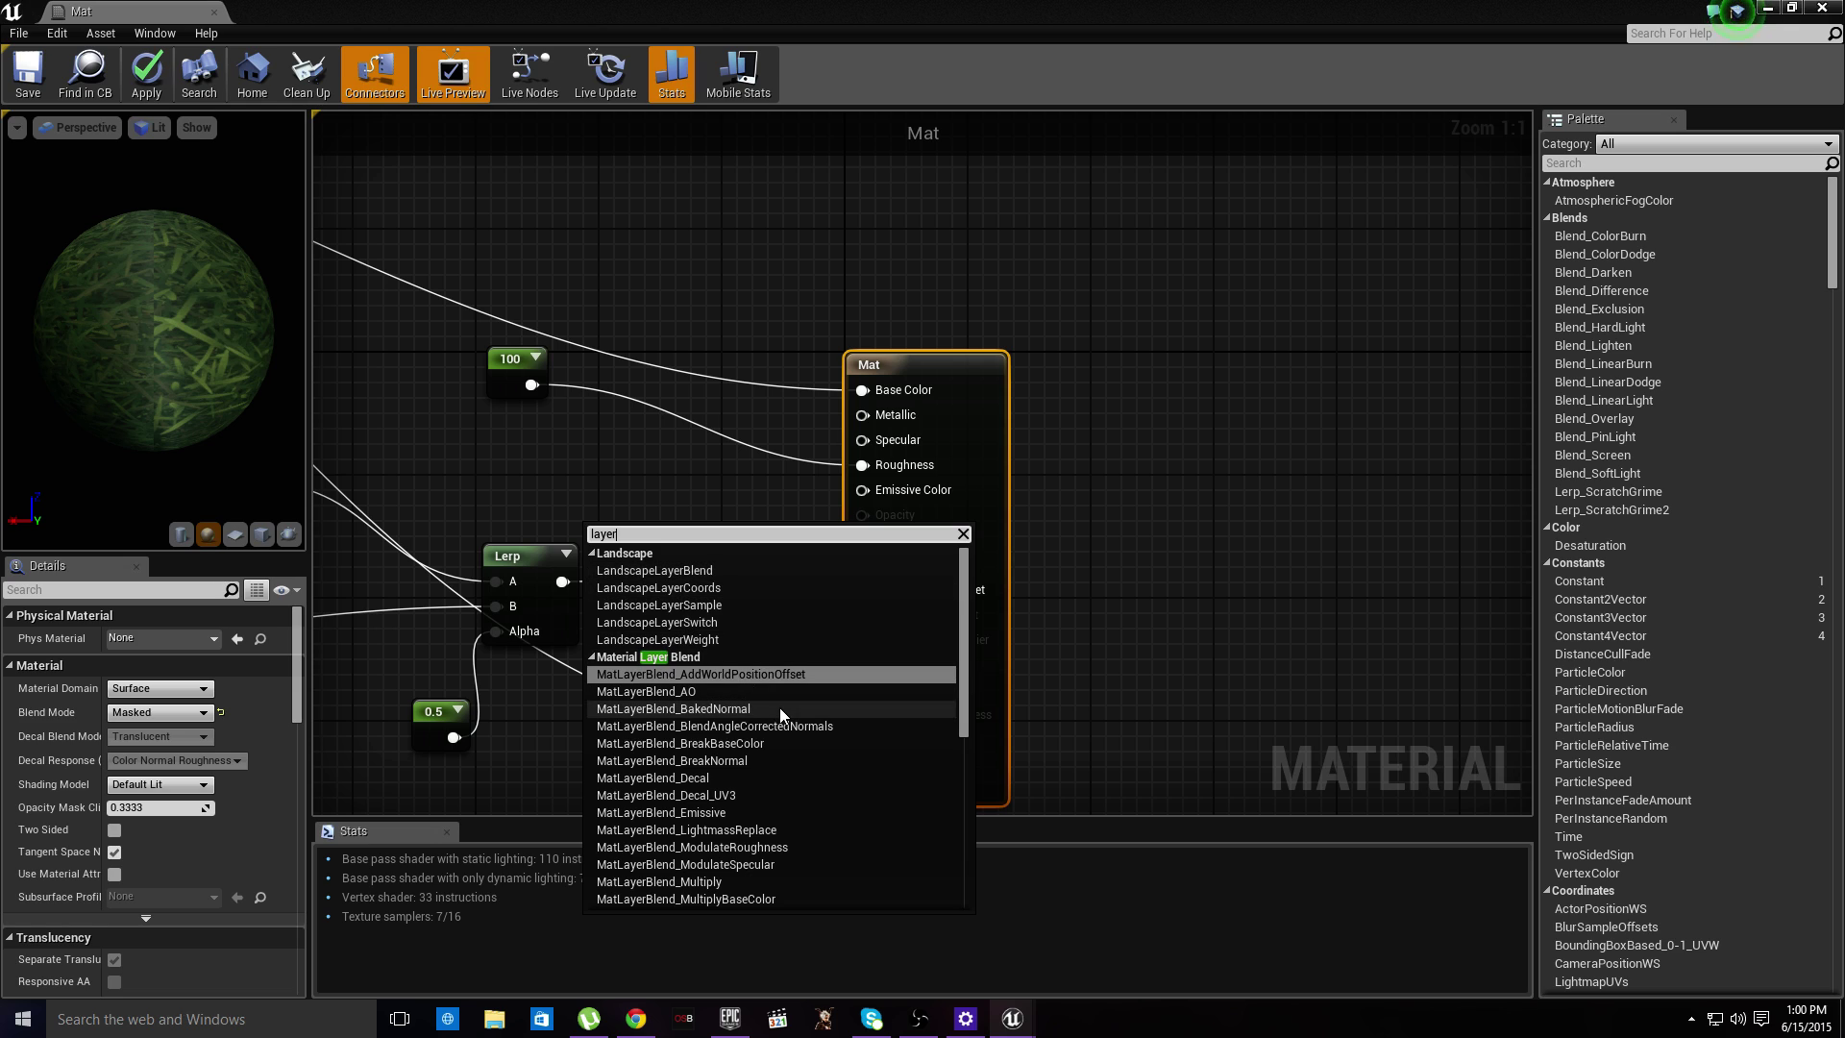
scroll(770, 708, "down", 8)
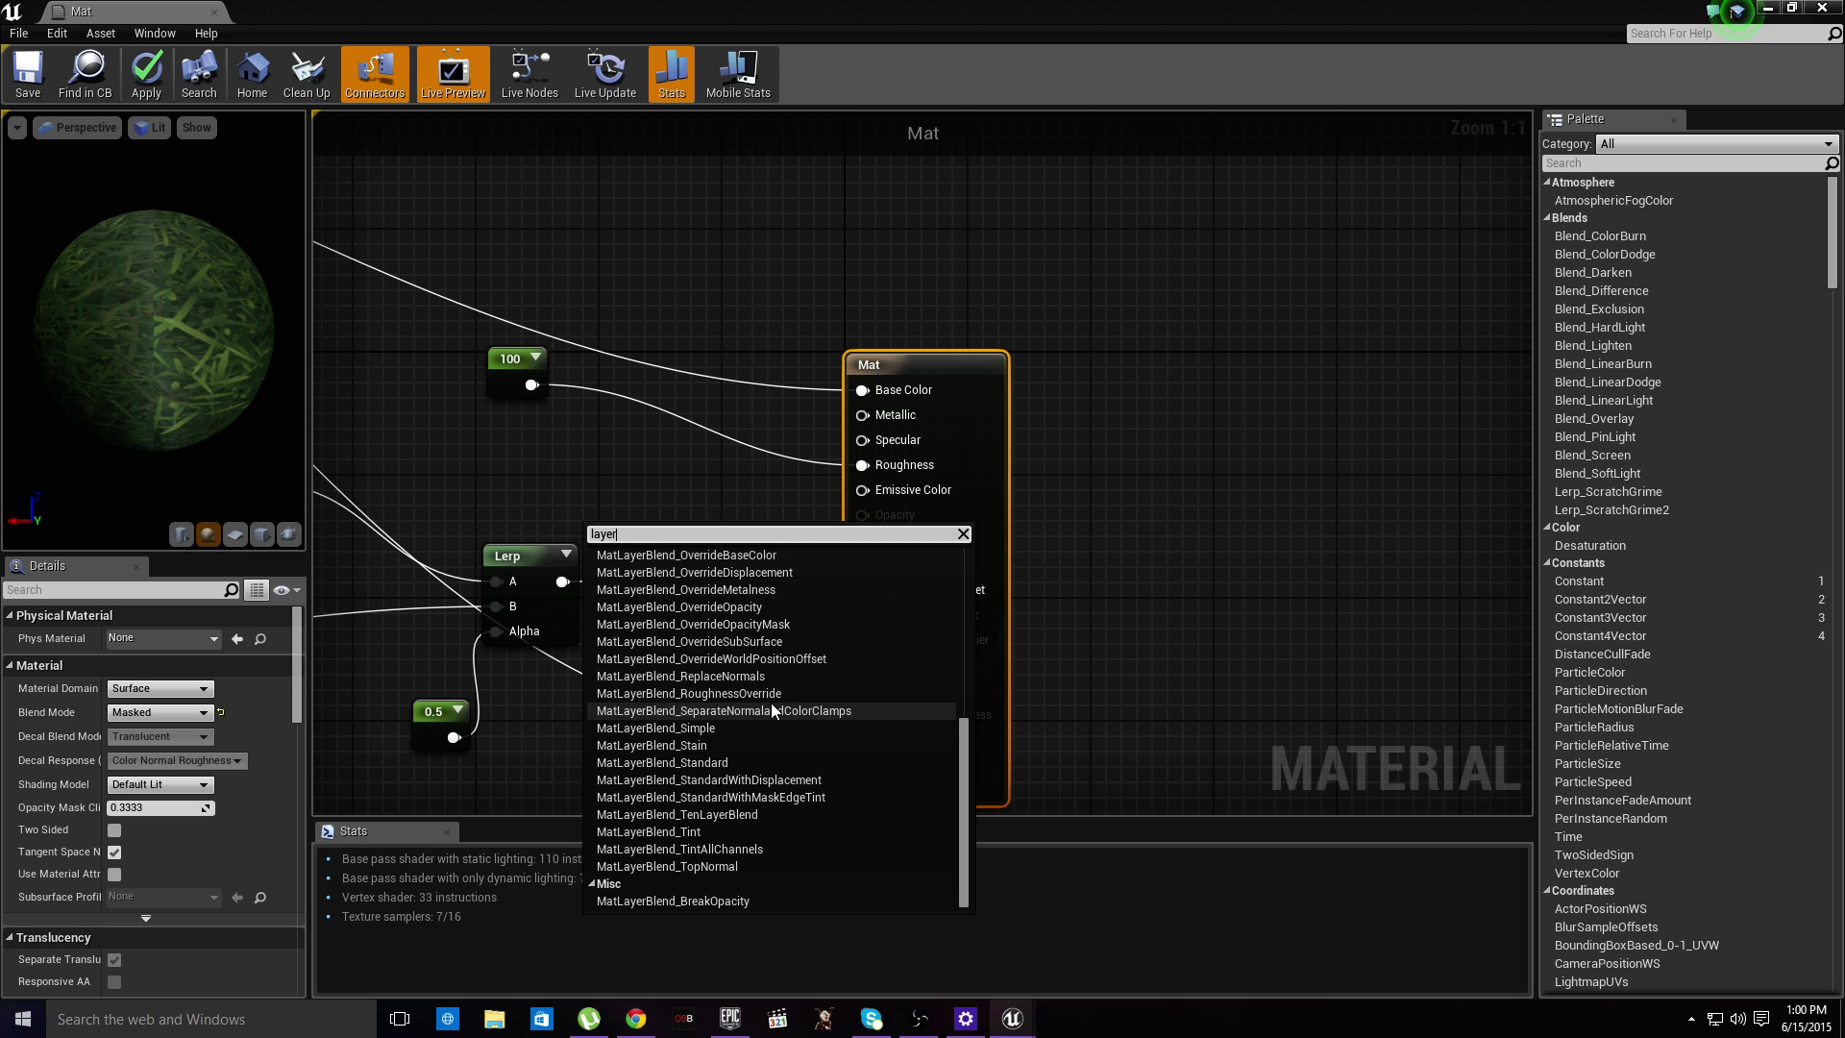
scroll(771, 704, "up", 8)
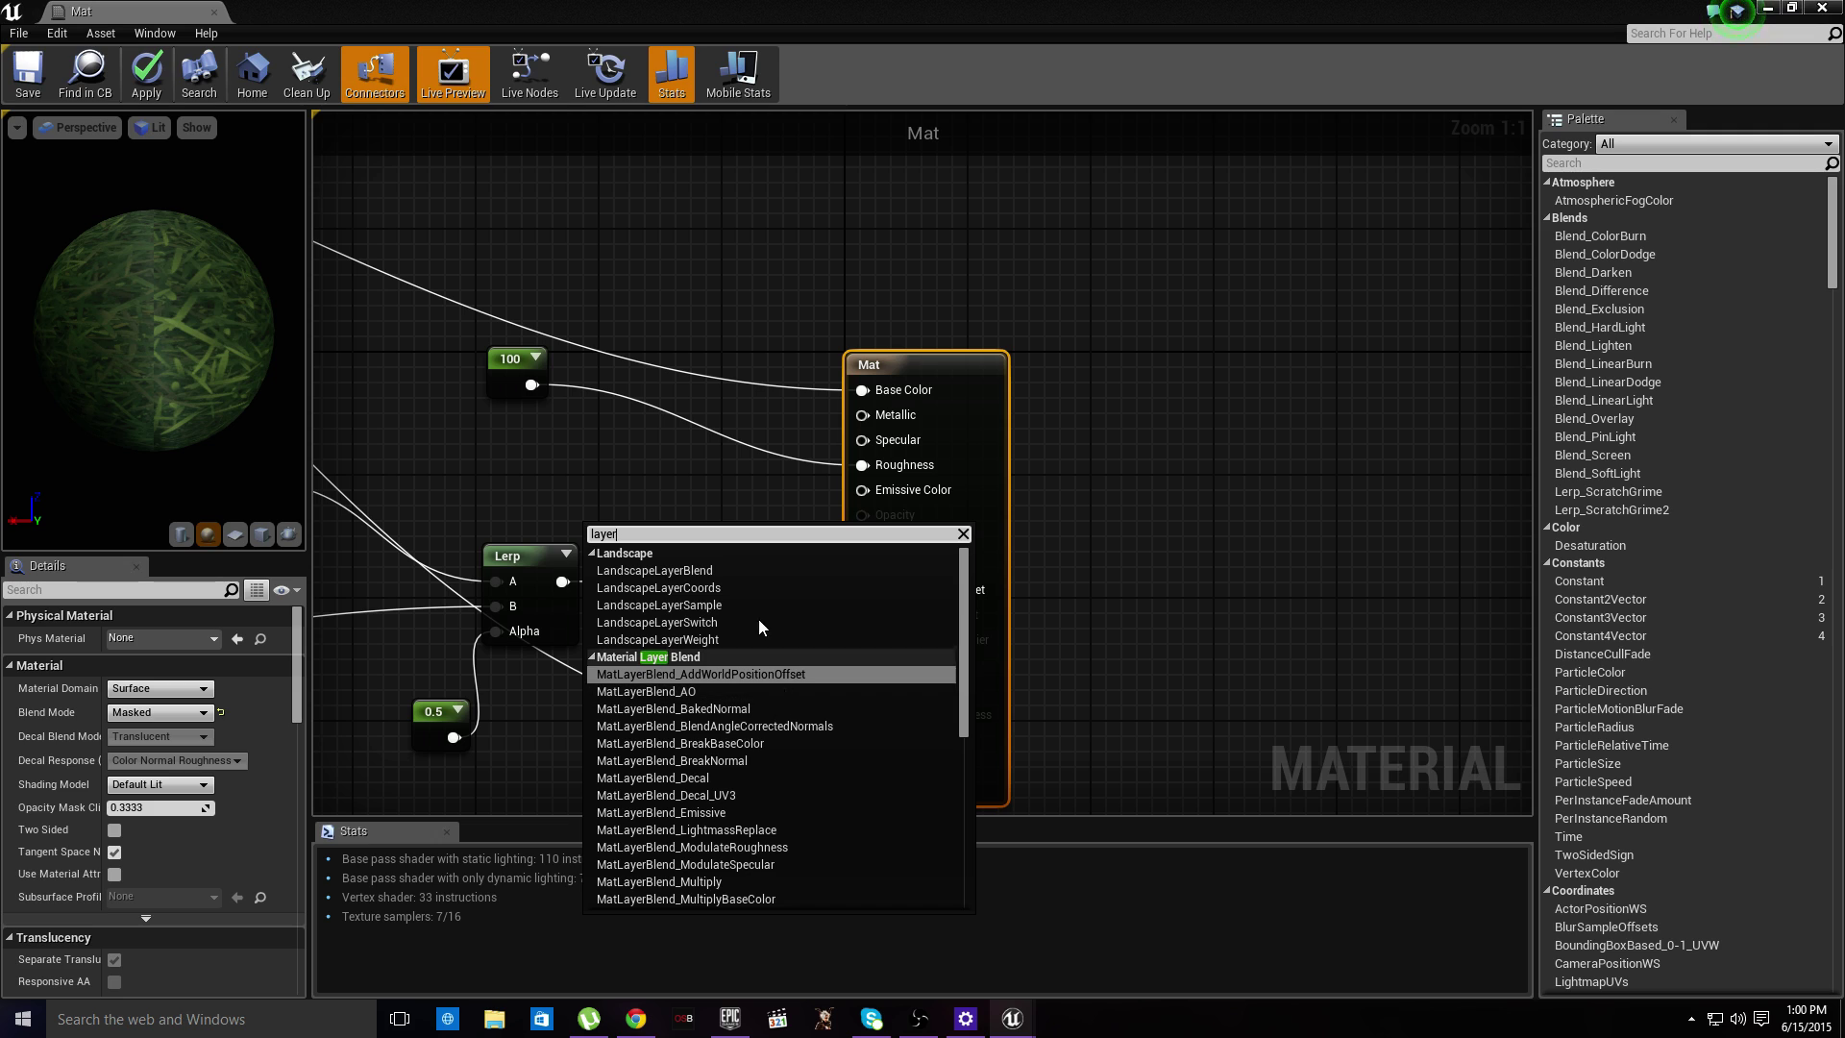
left_click(615, 425)
- Add a Landscape Visibility Mask node to the graph and connect its output to the material's Opacity Mask input
right_click(646, 475)
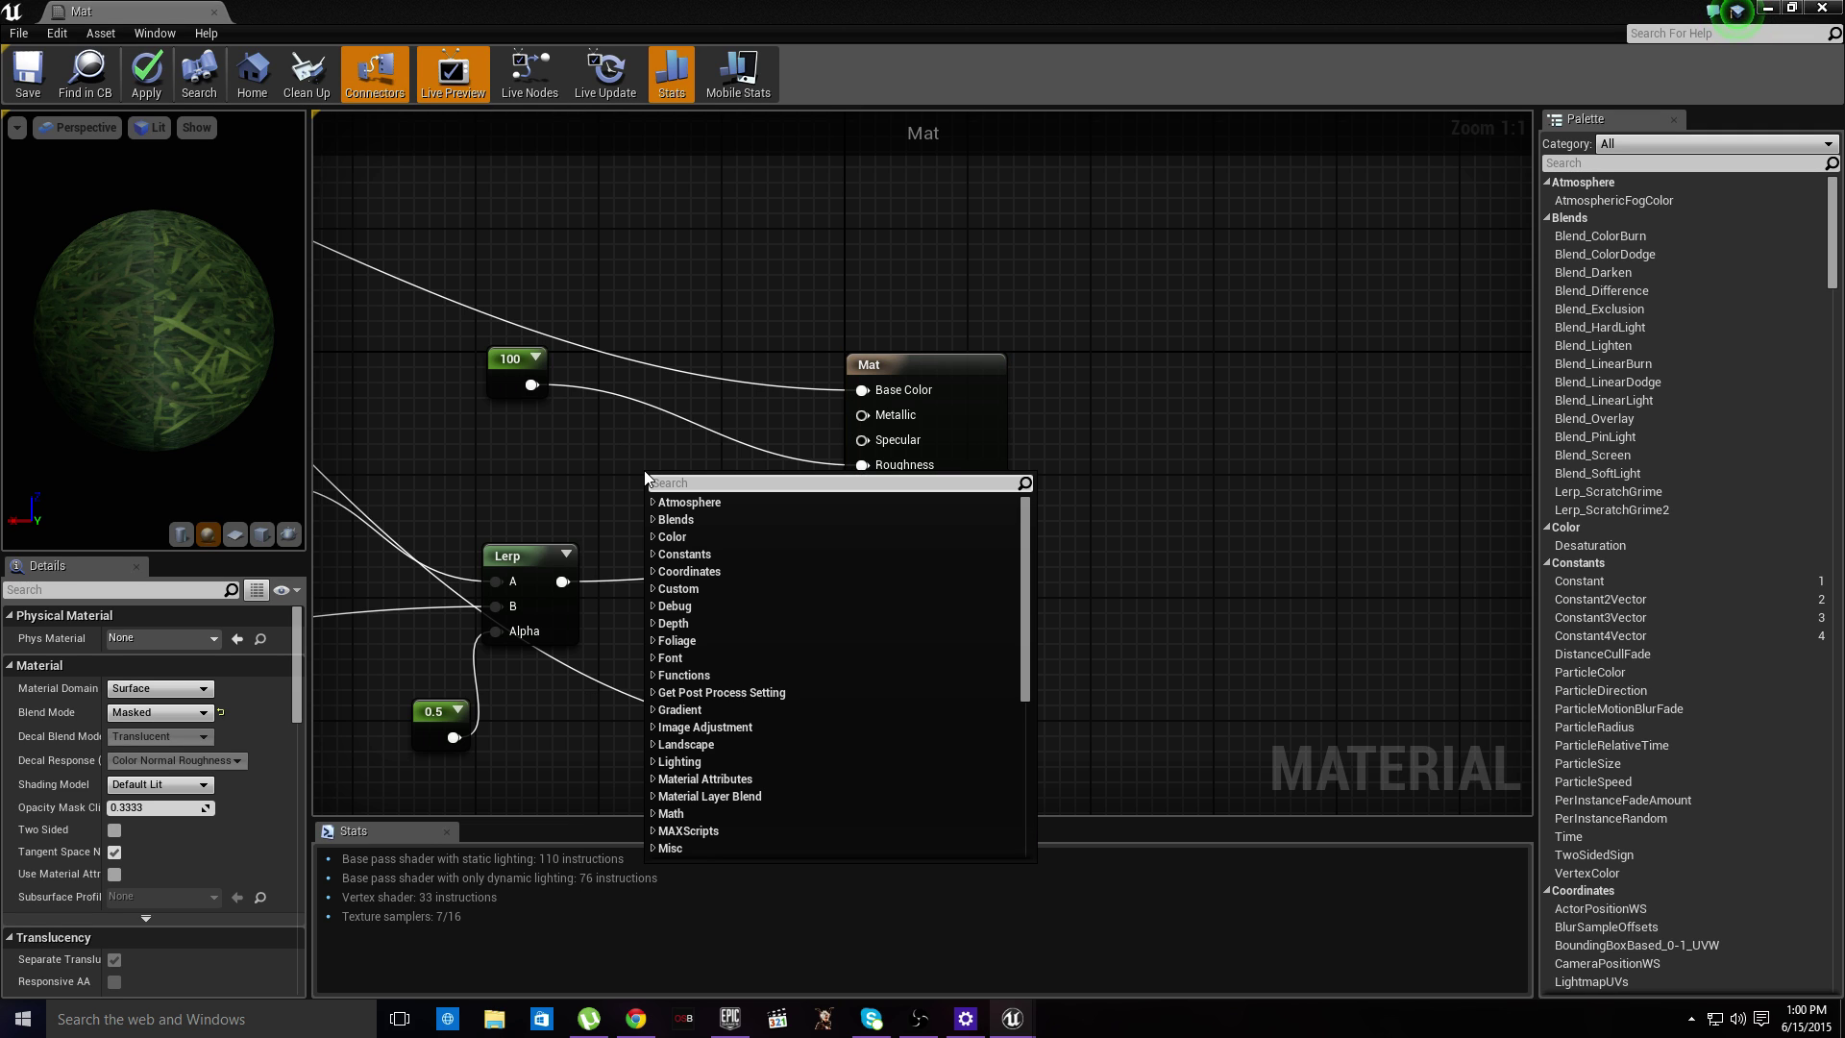
type("landscape")
key("Down")
key("Down")
key("Down")
key("Down")
key("Down")
key("Down")
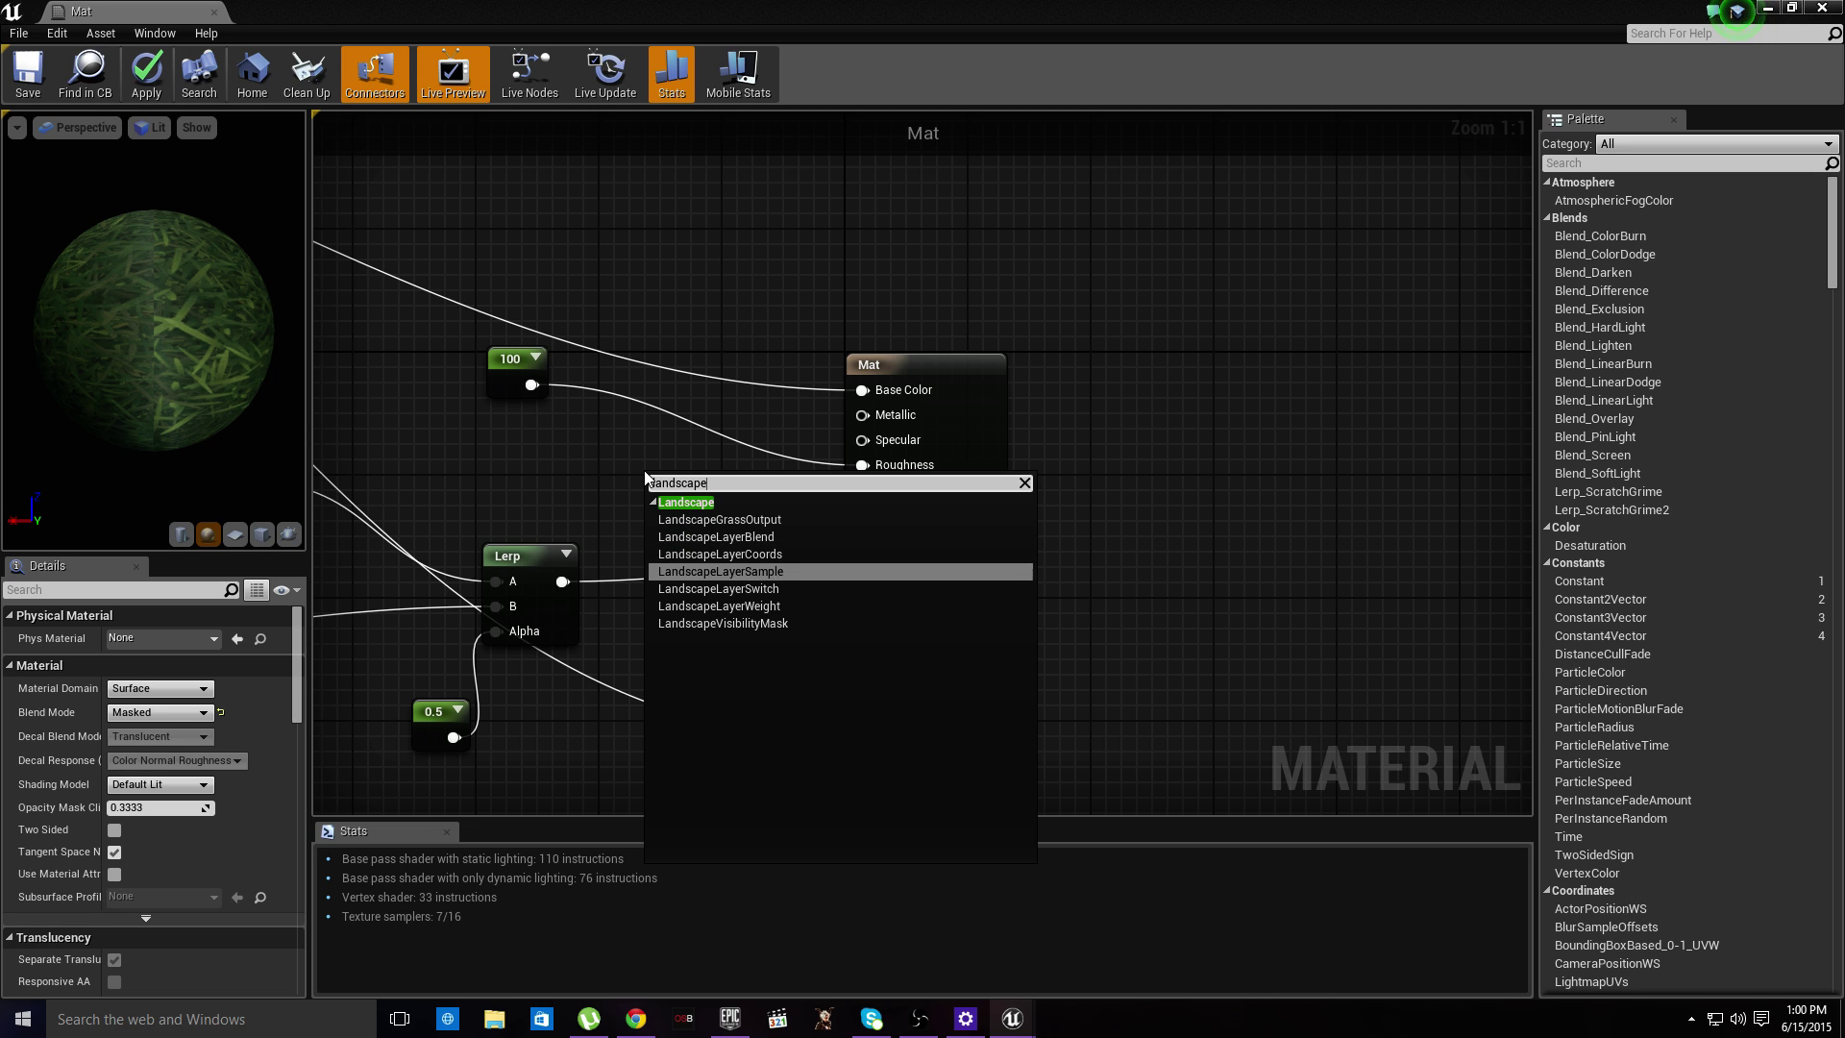
key("Return")
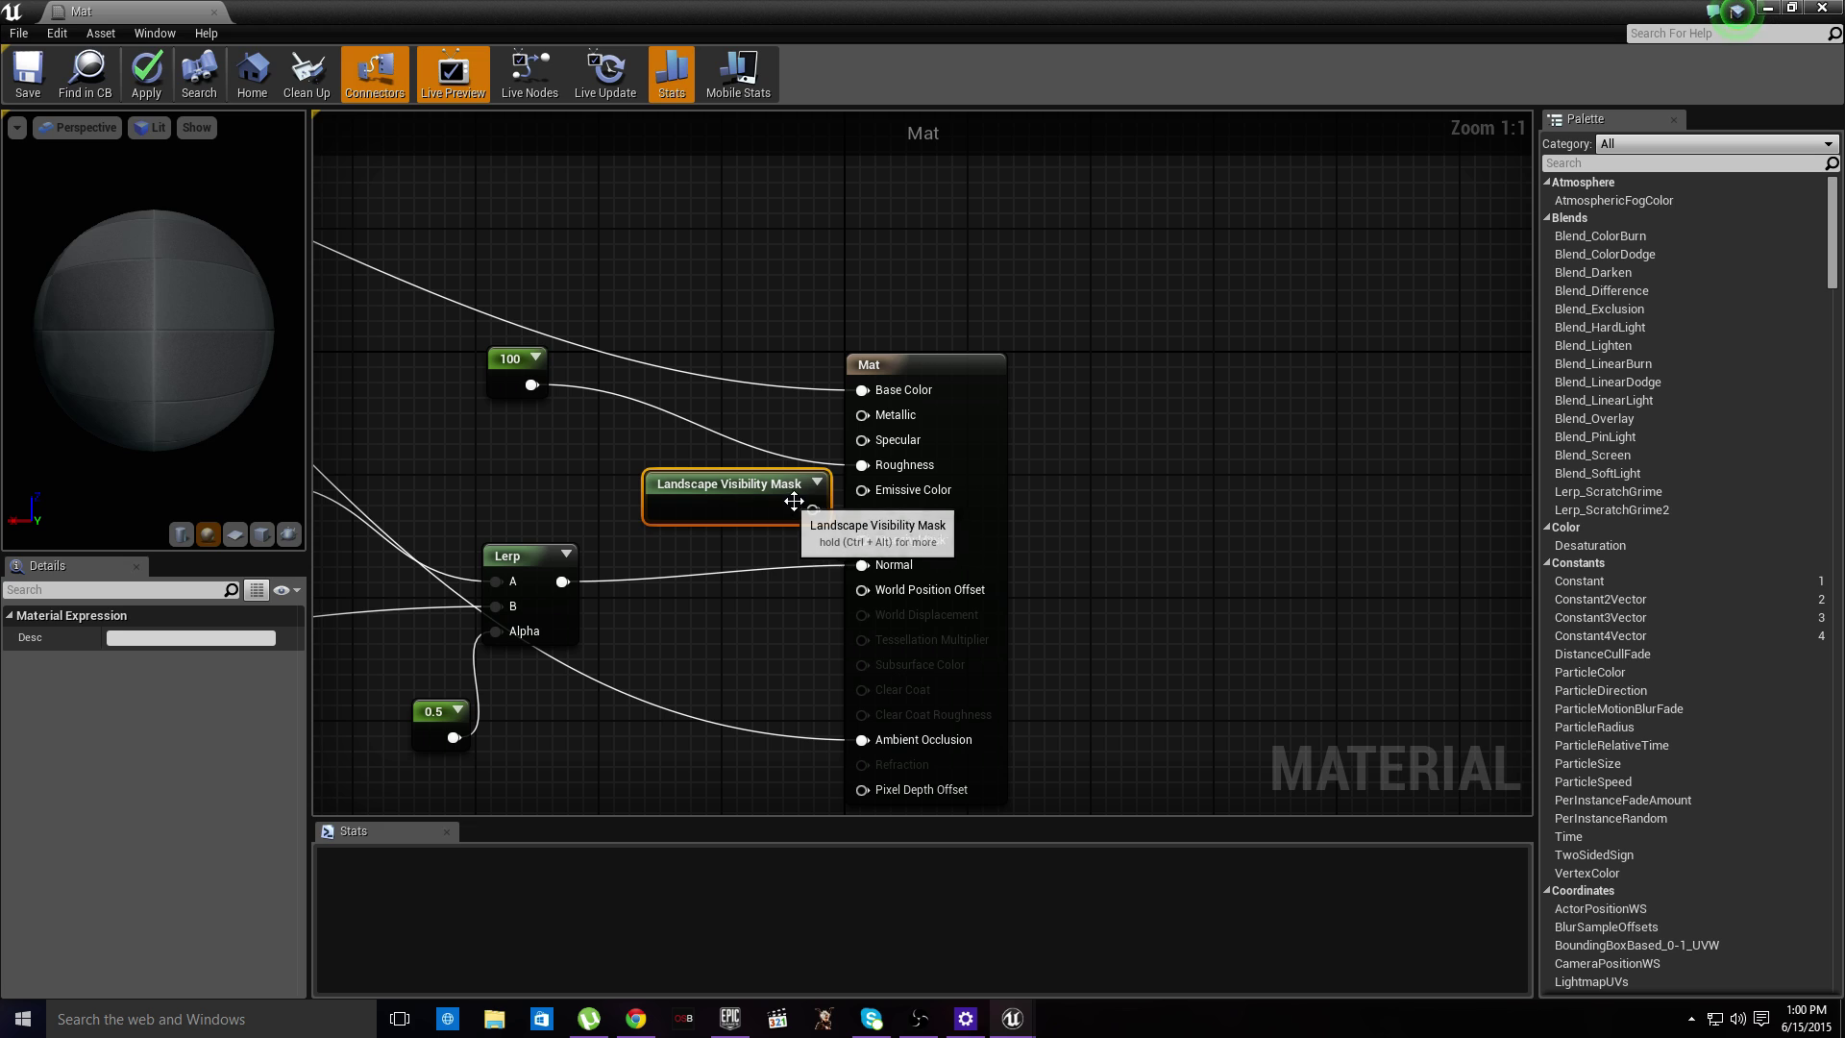
left_click_drag(813, 509, 862, 539)
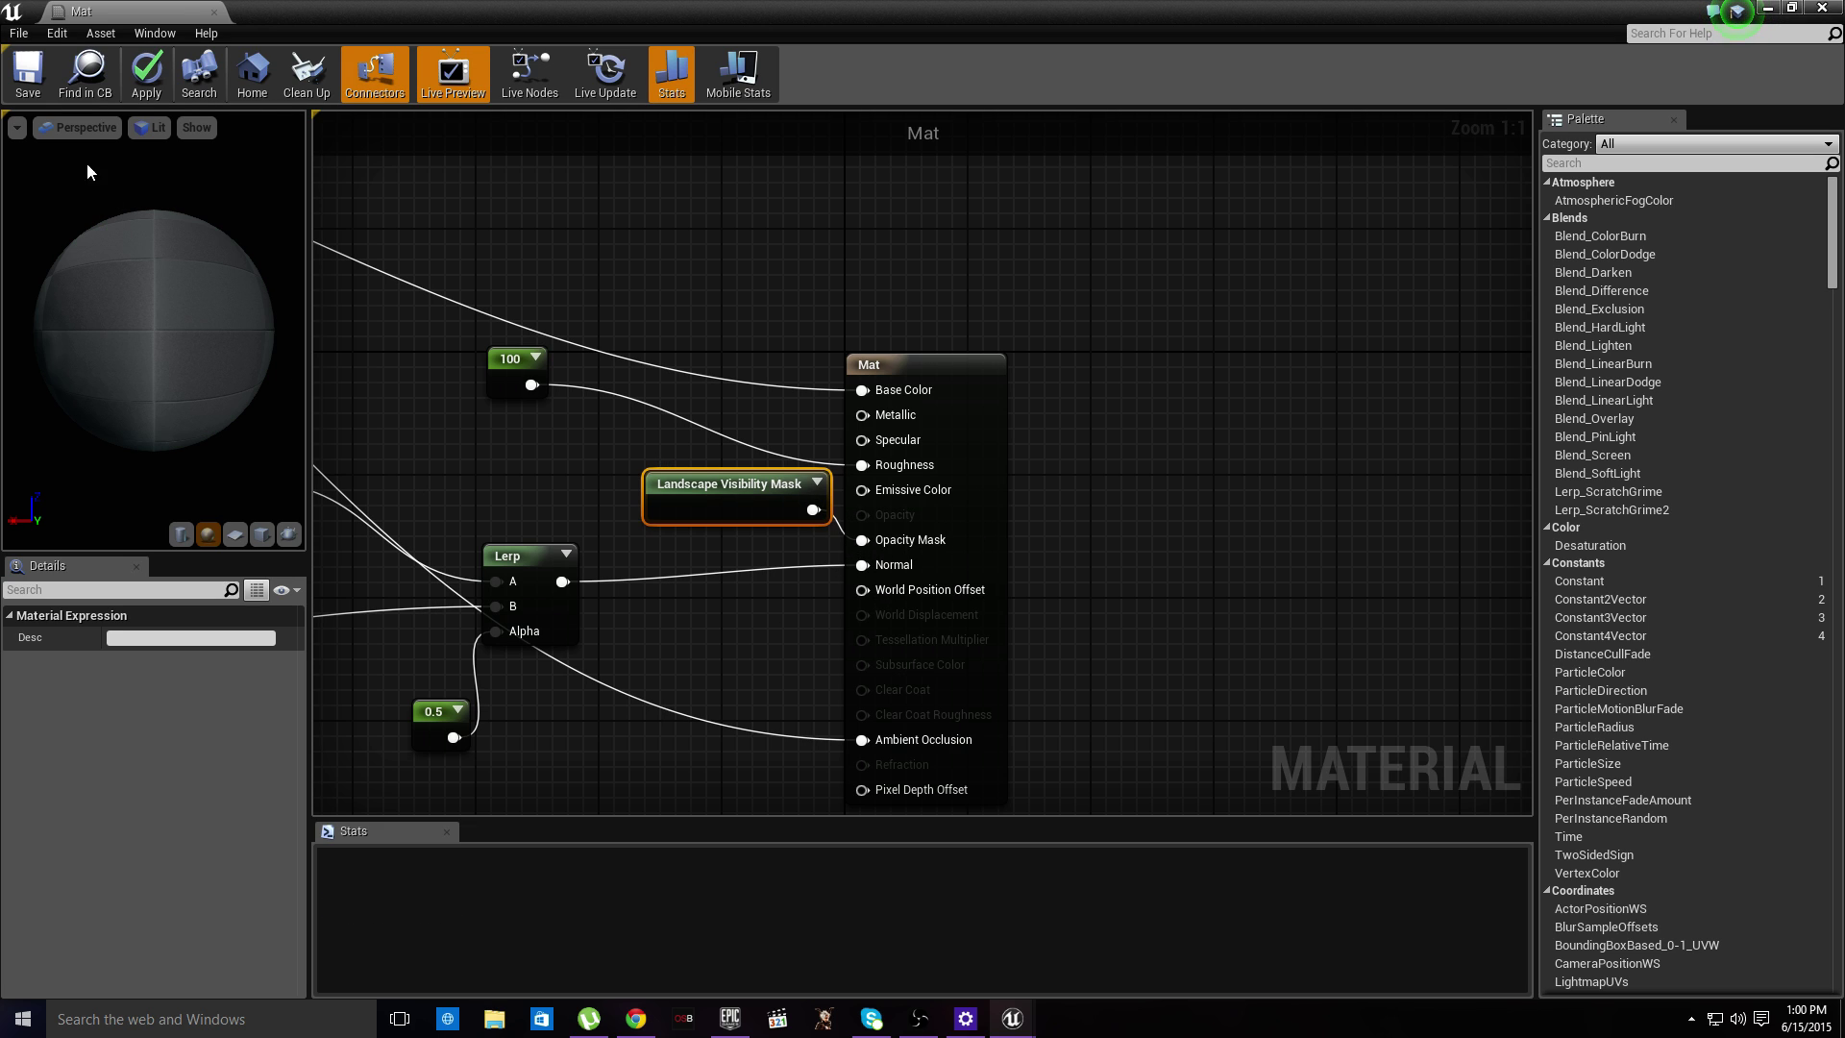
- Apply the changes to the Mat material and close its editor
left_click(134, 77)
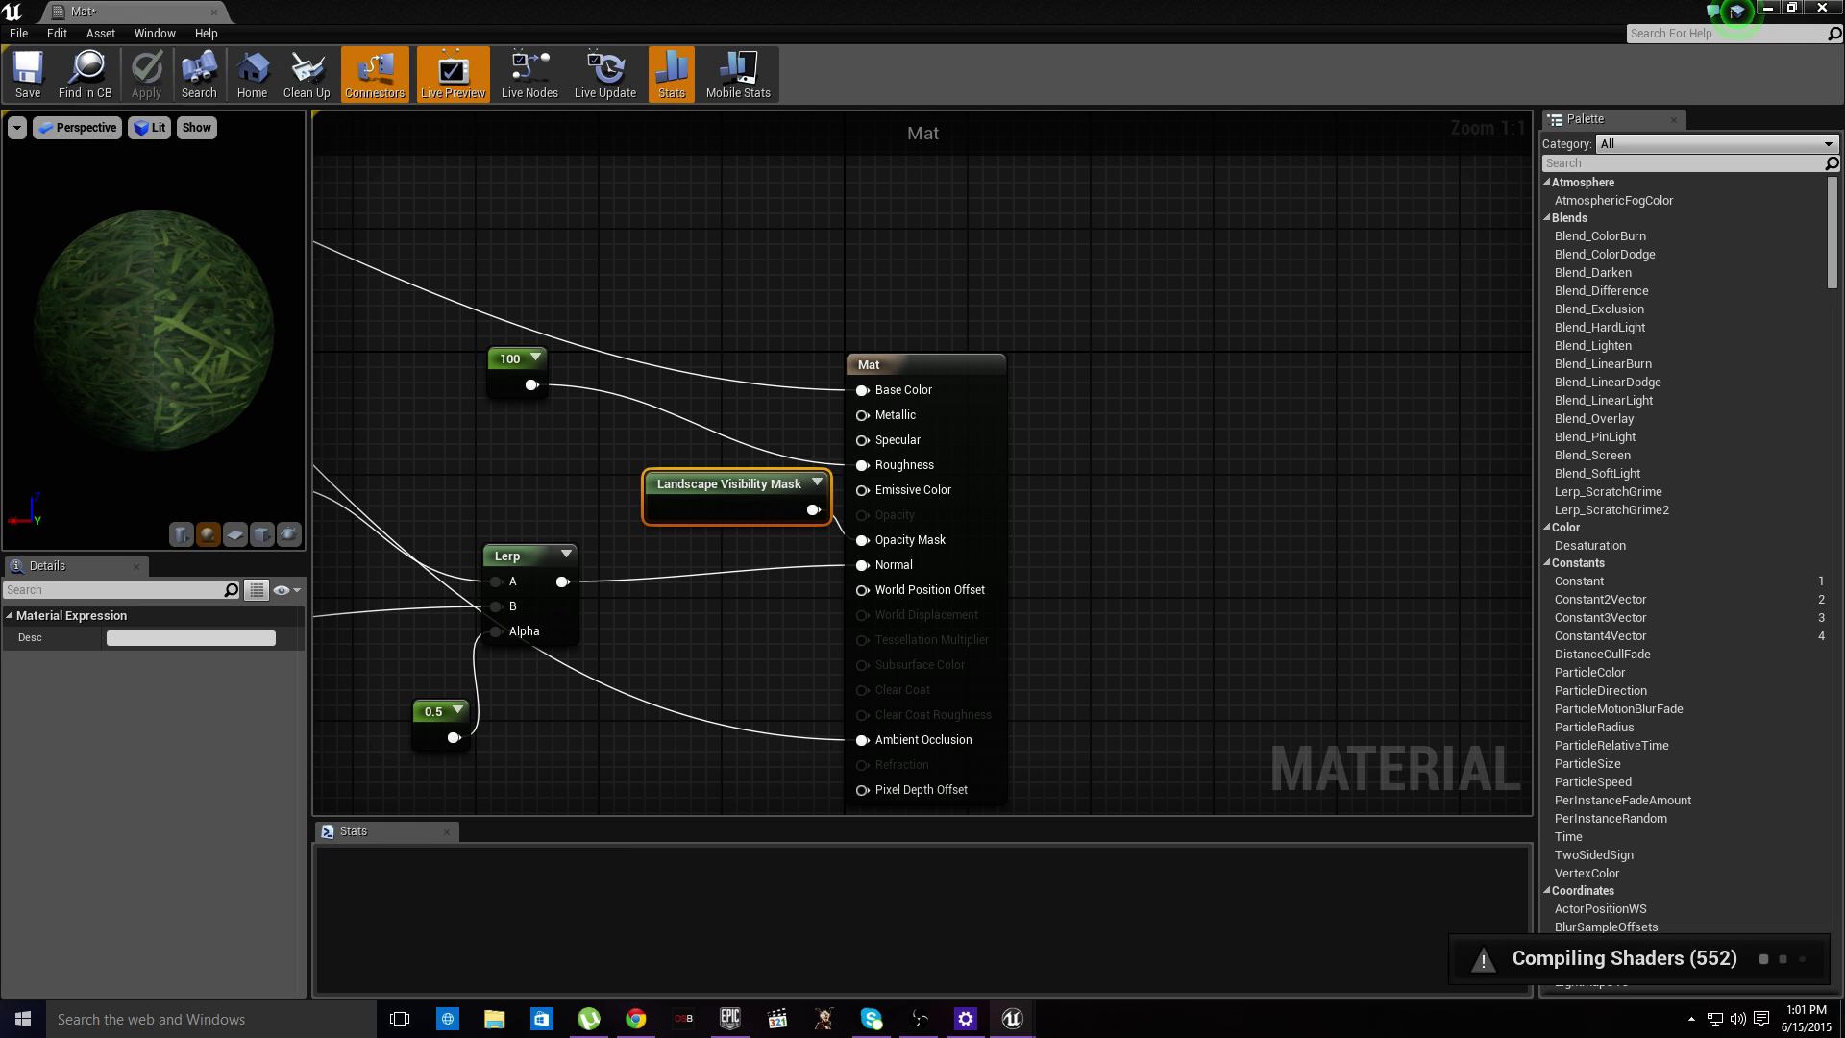
left_click(1821, 8)
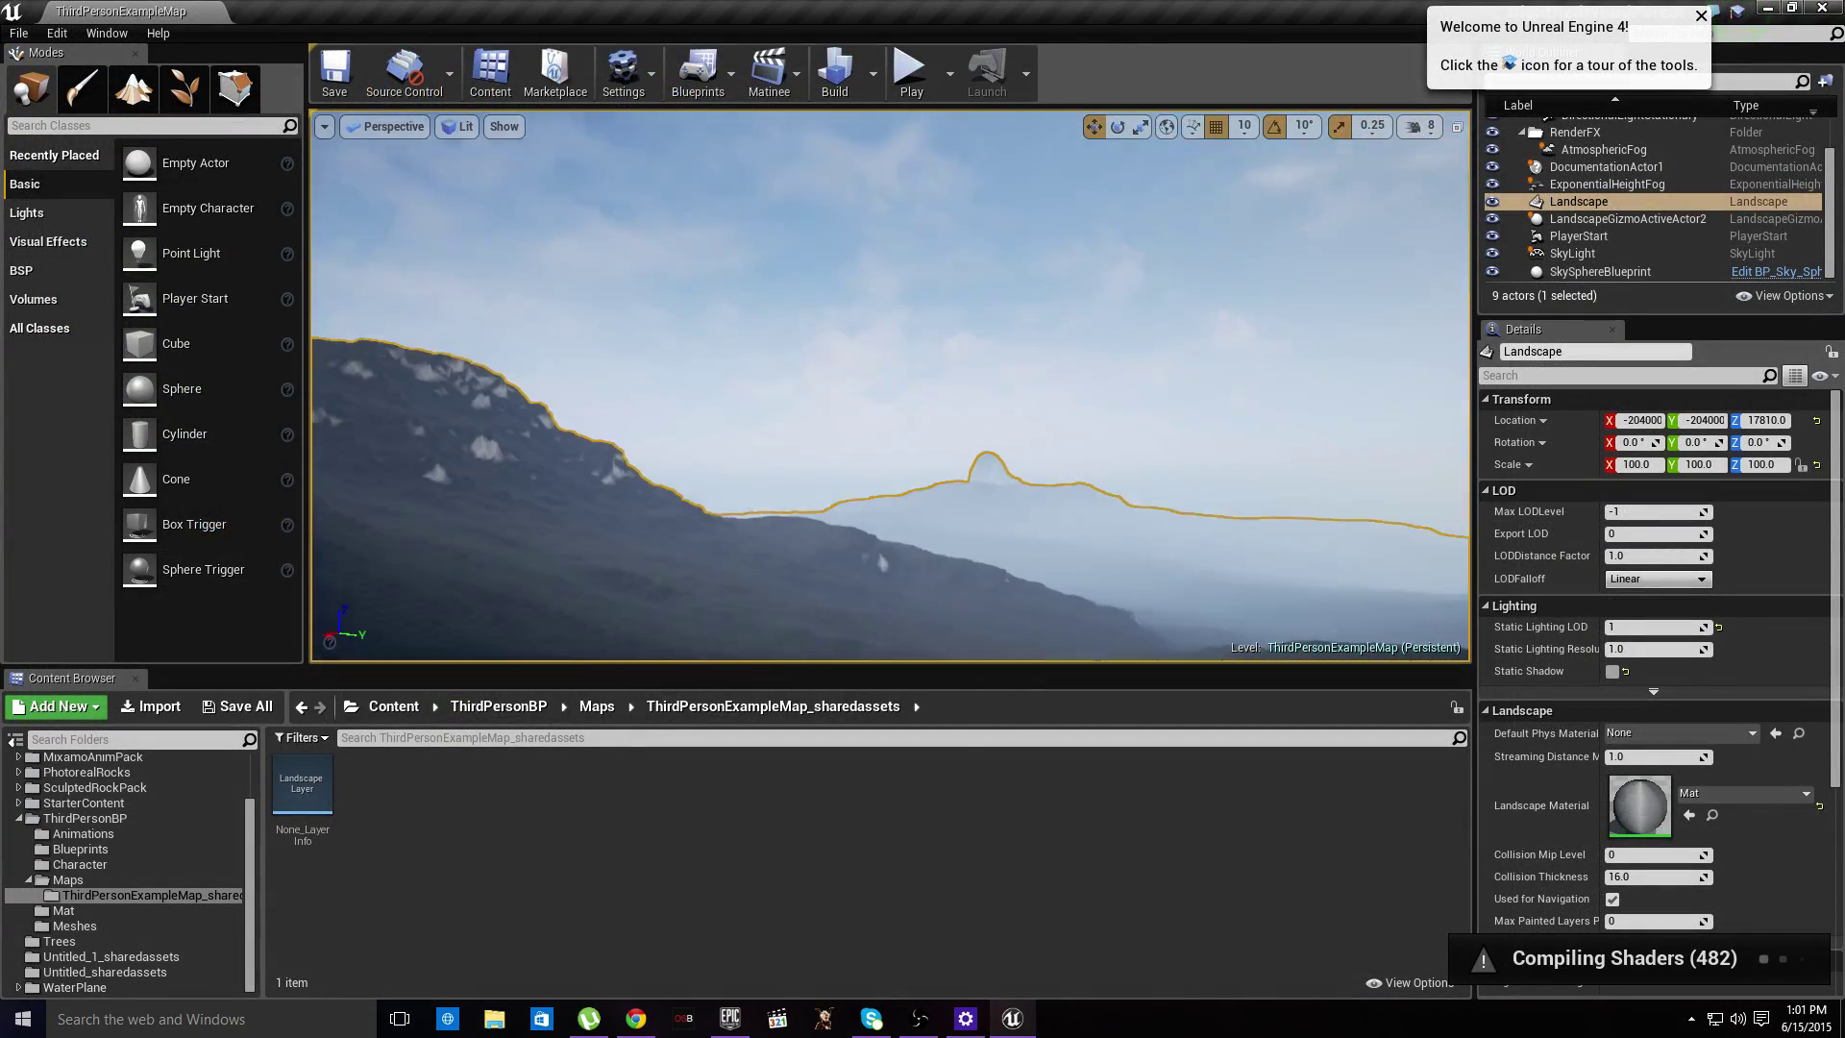
- Examine the landscape terrain in the level and the landscape's material and other properties
right_click_drag(890, 384, 558, 451)
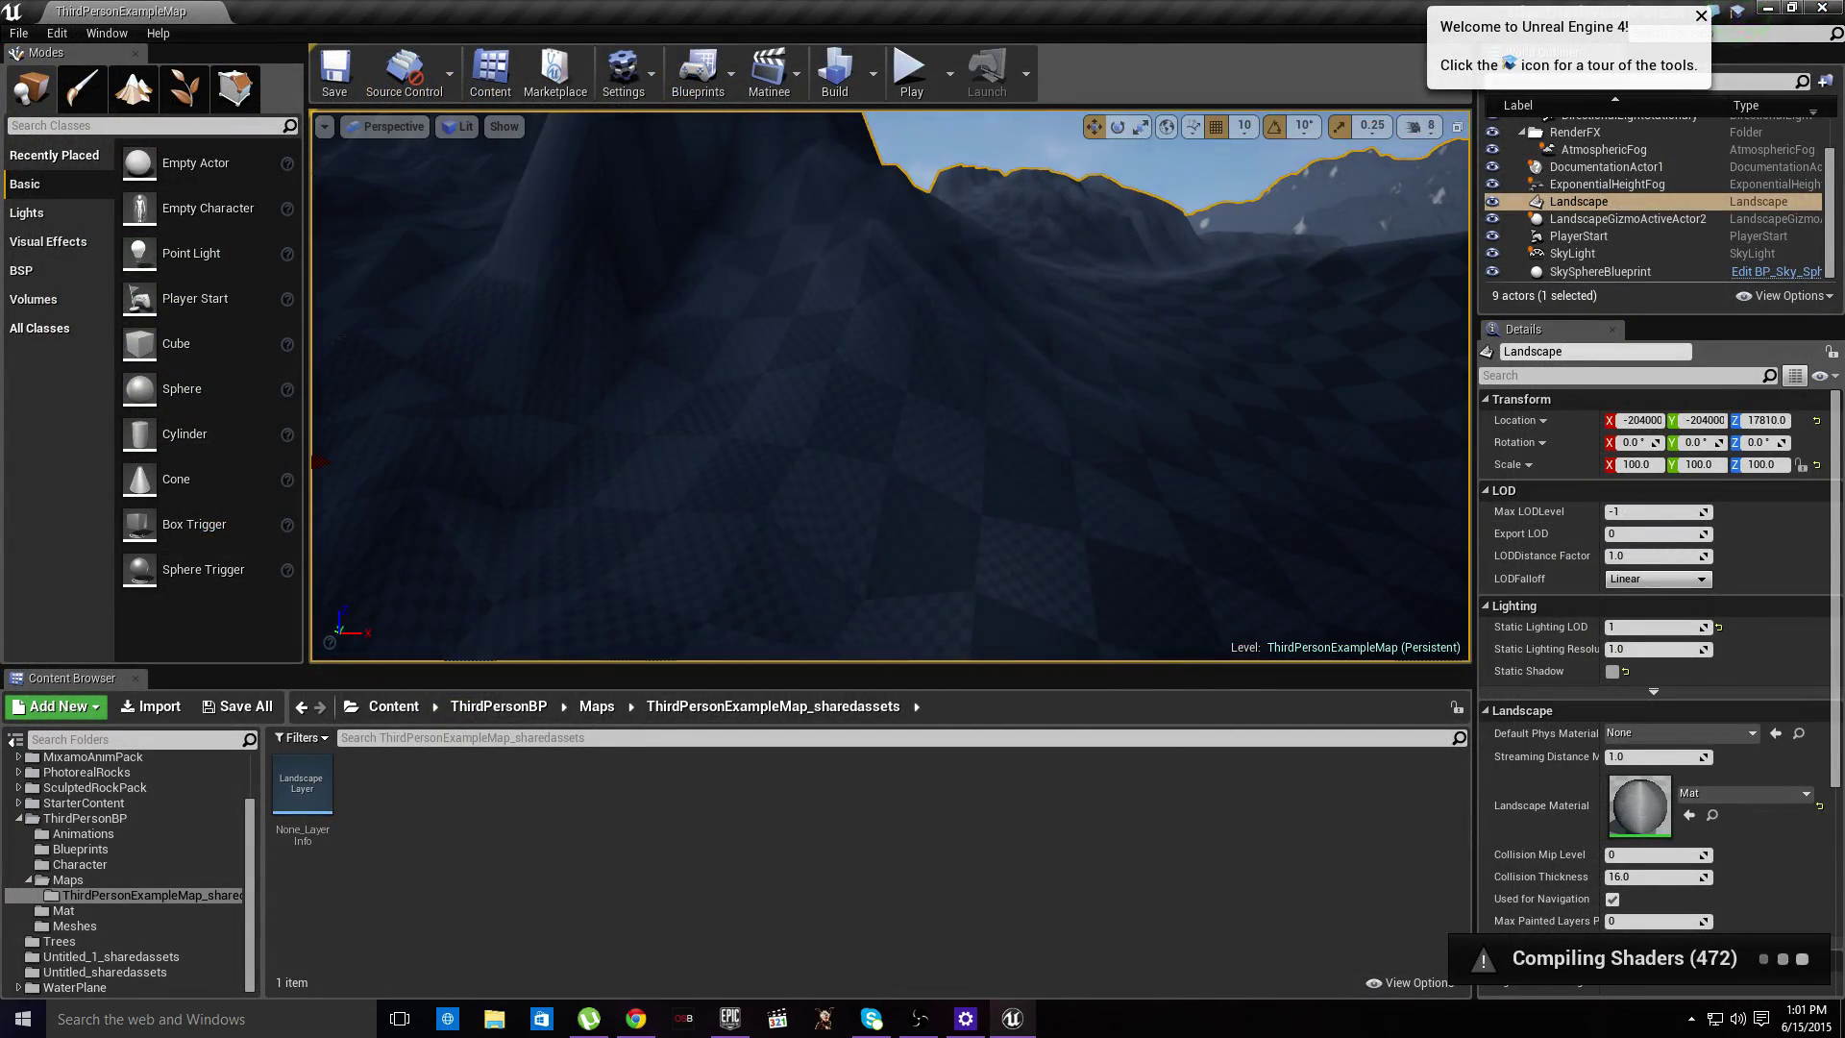
scroll(1764, 691, "down", 2)
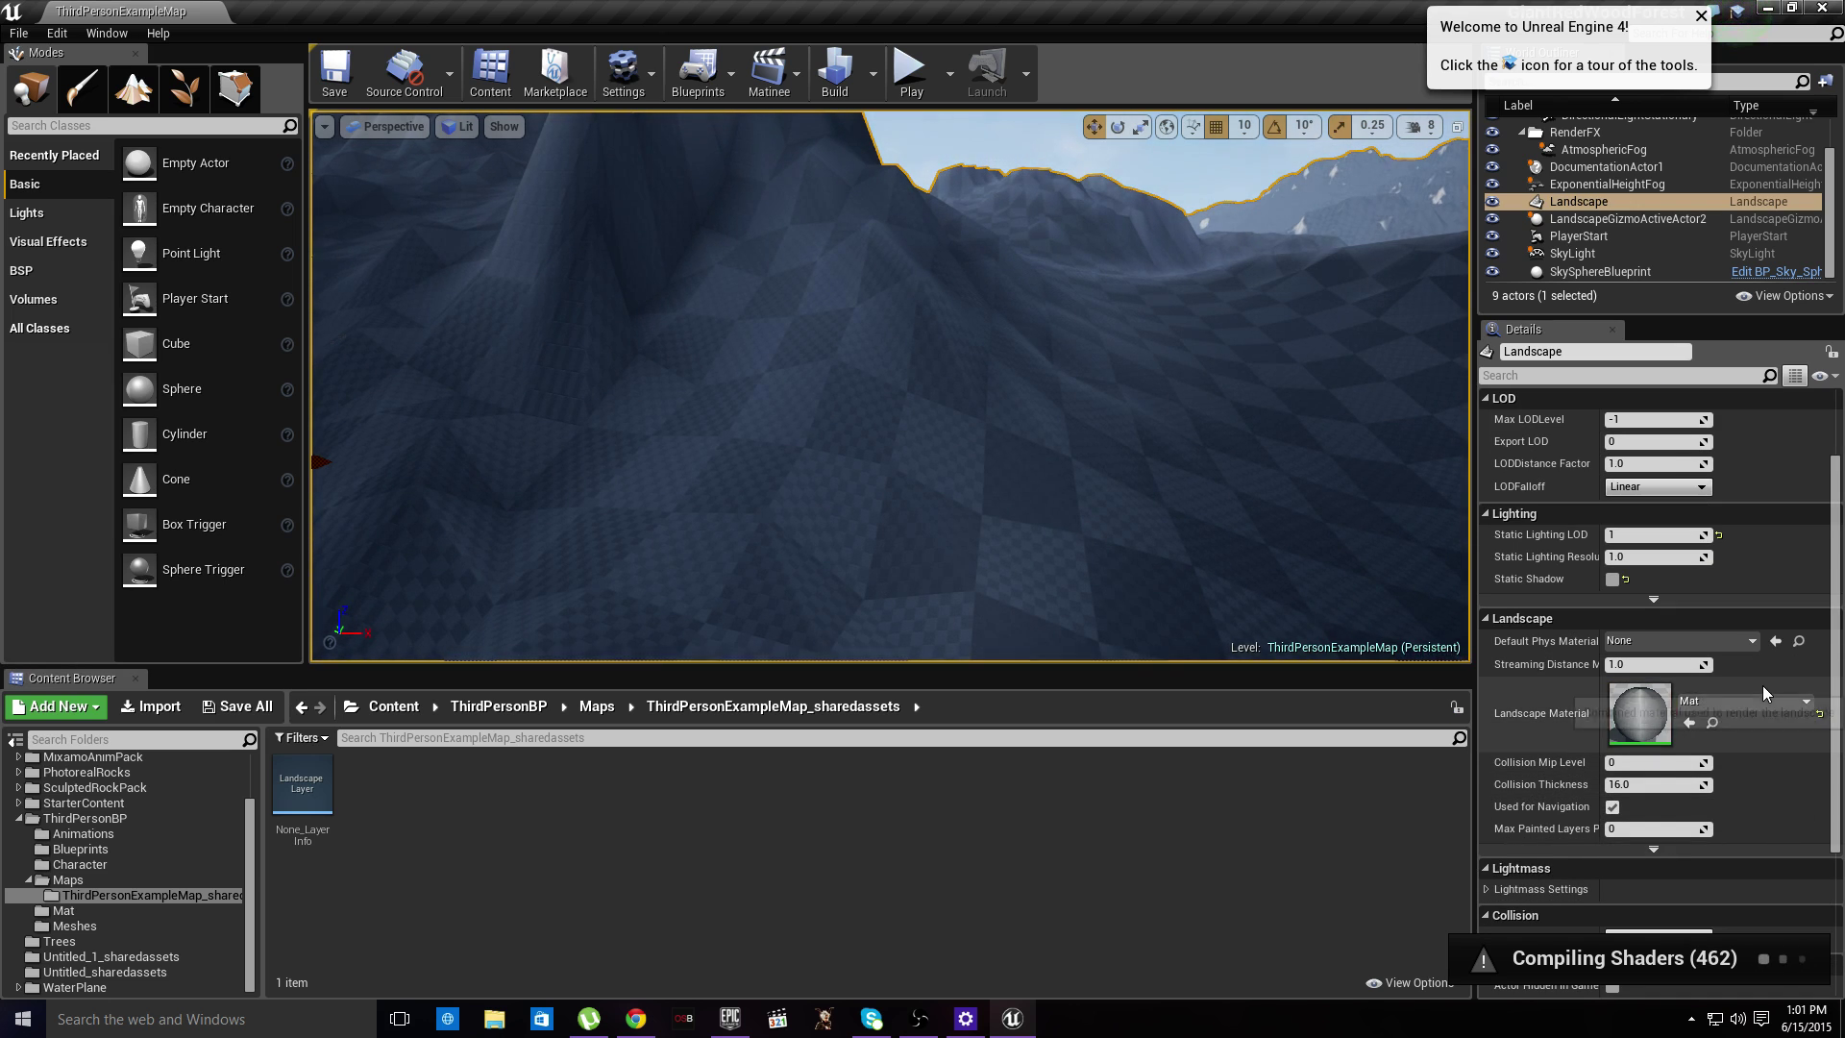
scroll(1766, 768, "up", 2)
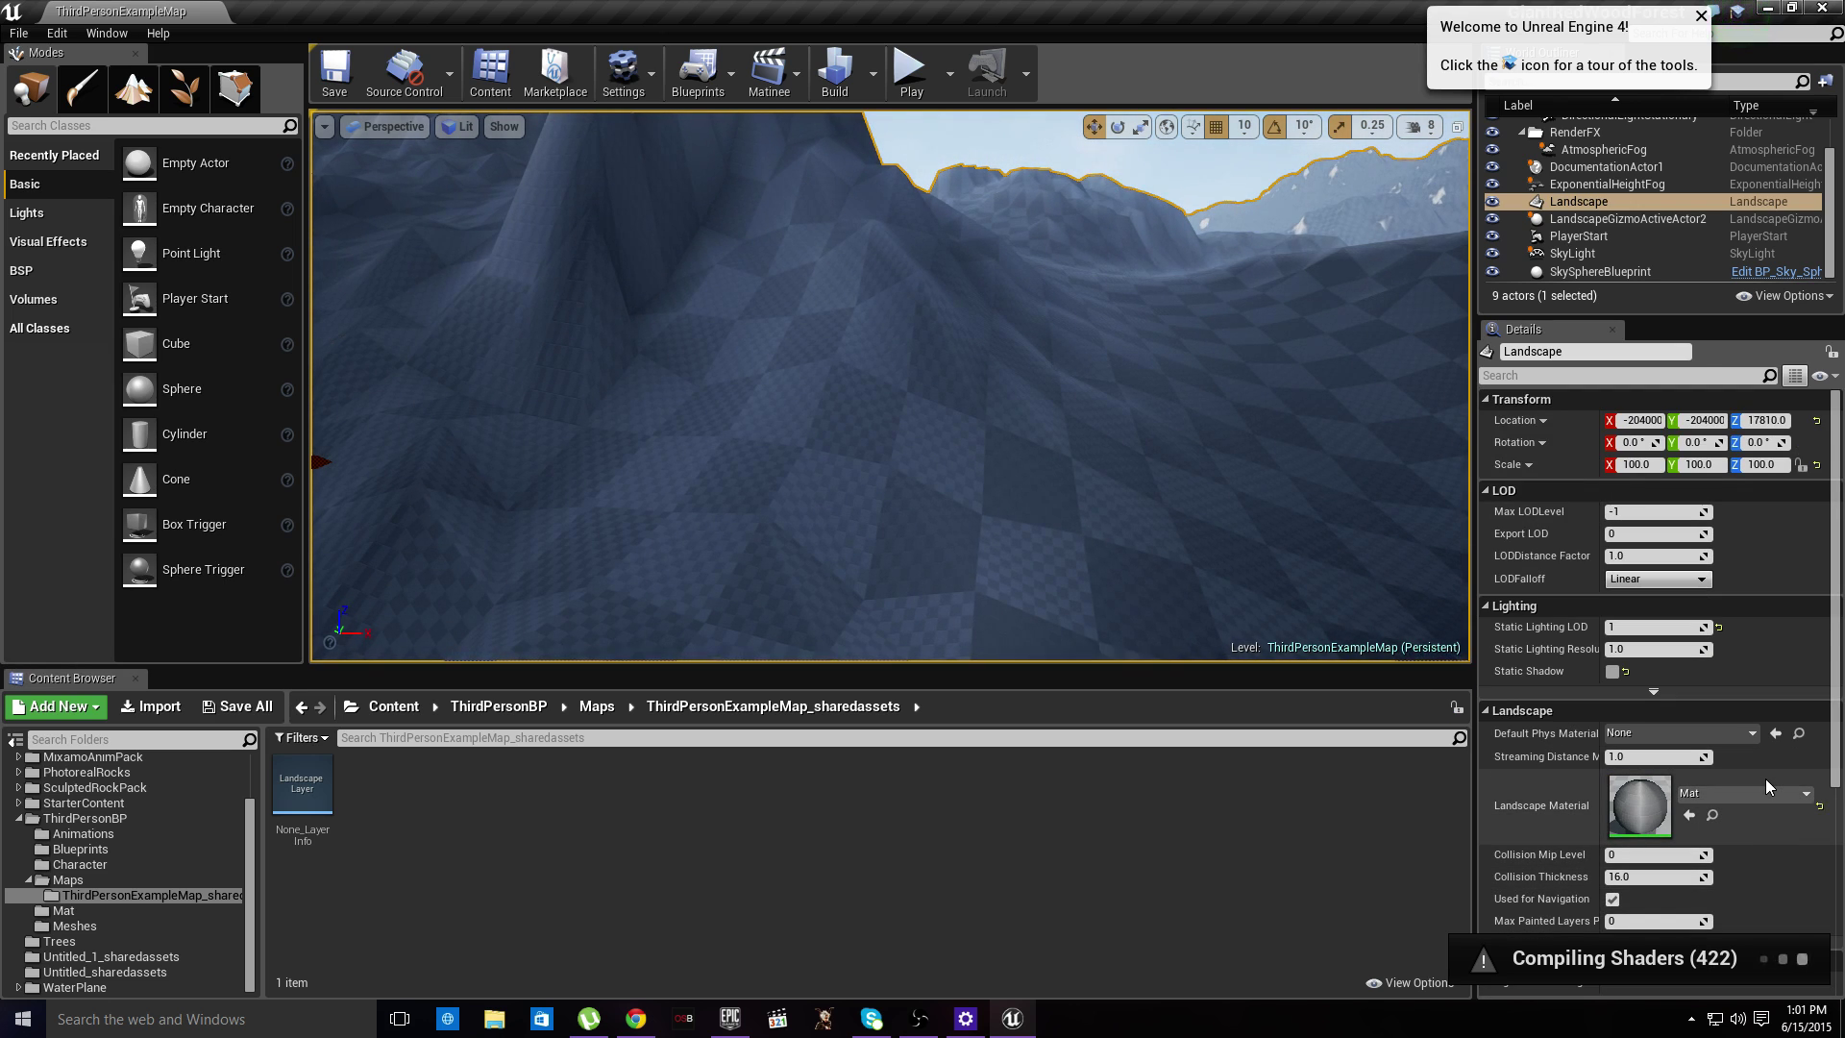
scroll(1766, 786, "down", 1)
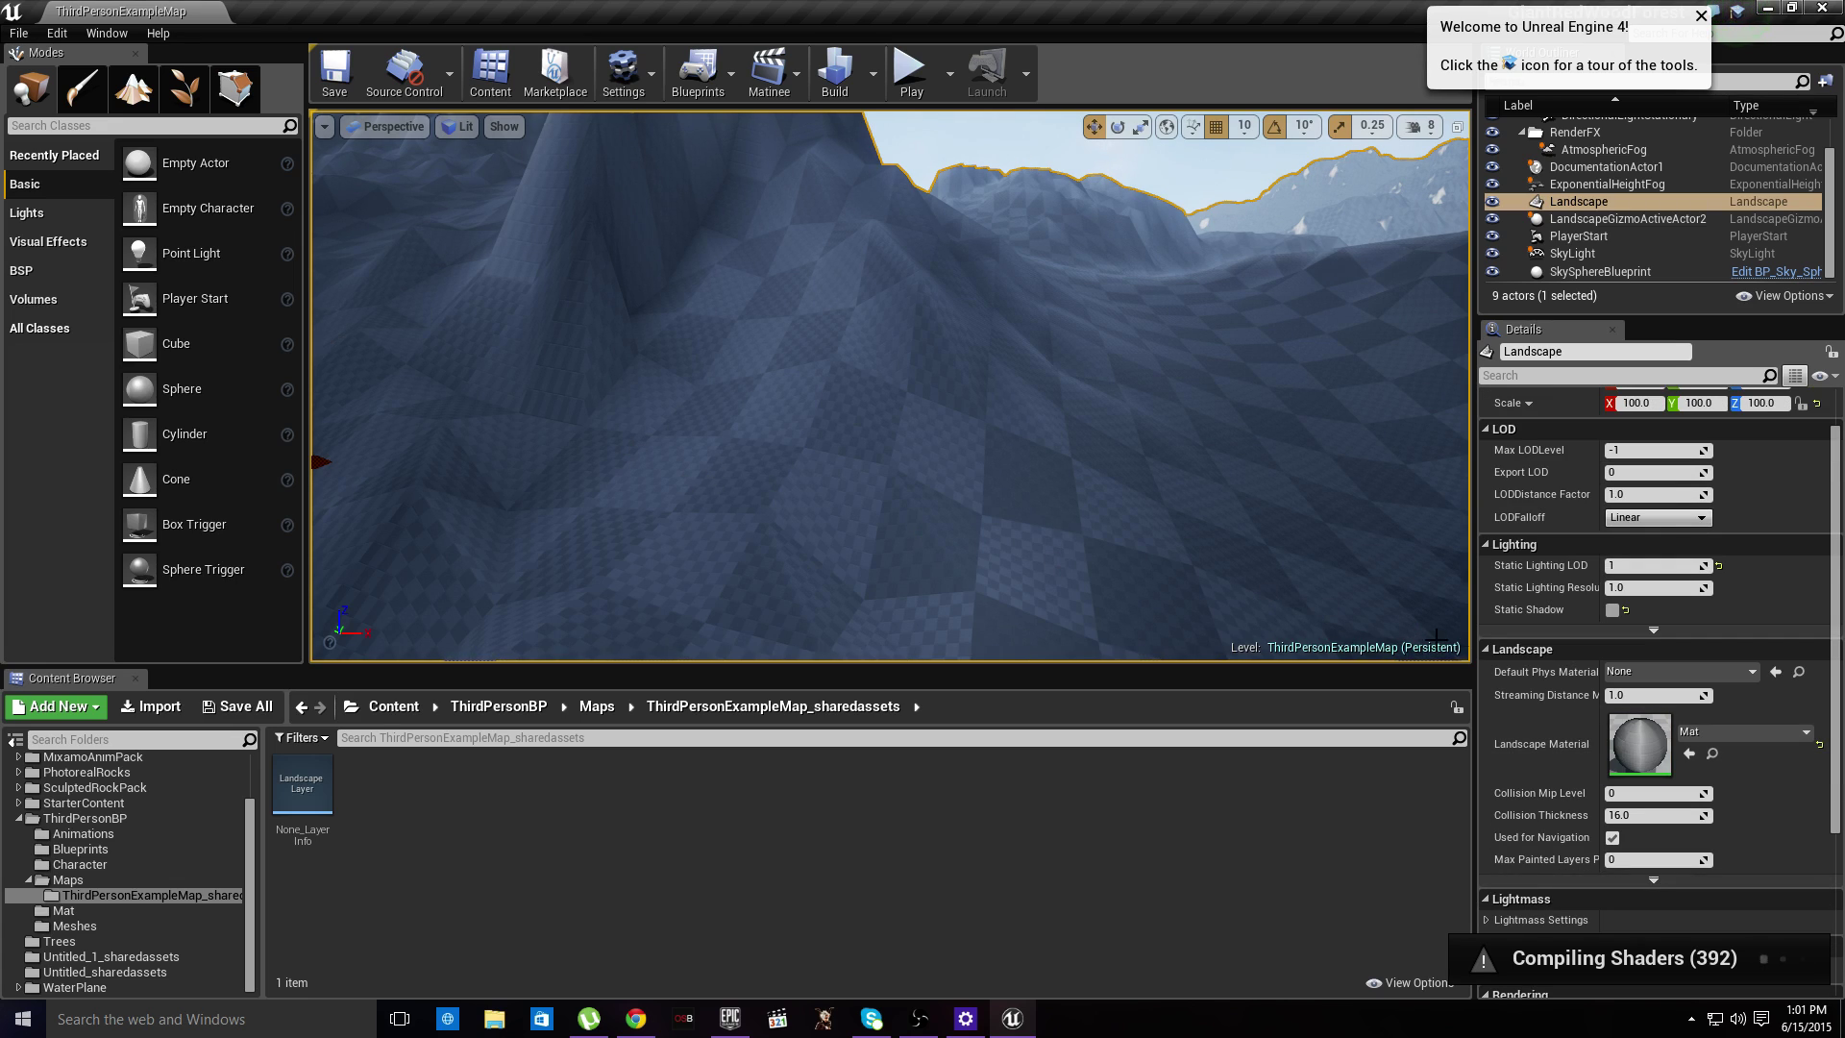
scroll(1578, 771, "down", 5)
scroll(1621, 768, "up", 4)
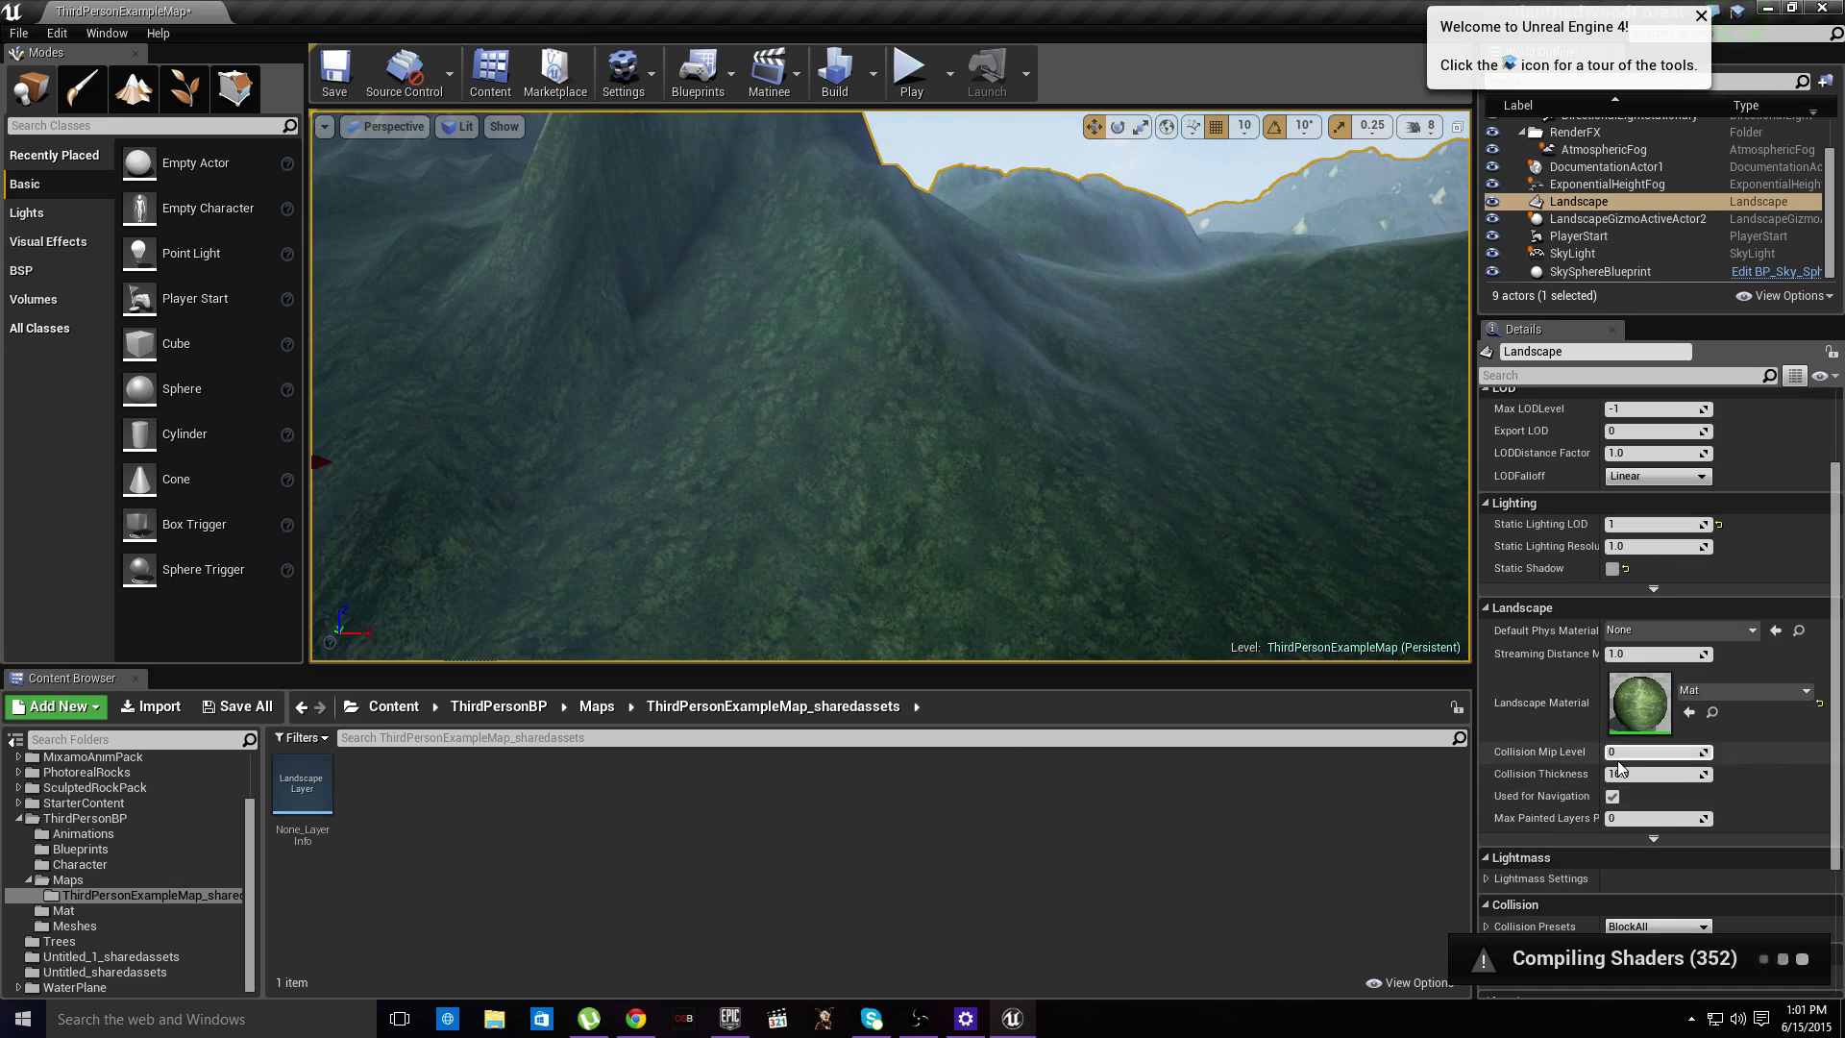
scroll(1619, 764, "up", 3)
mouse_move(1038, 413)
right_mouse_down()
mouse_move(942, 370)
mouse_move(1052, 413)
mouse_move(1048, 389)
mouse_move(1182, 313)
mouse_move(1345, 385)
mouse_move(1369, 350)
mouse_move(1134, 432)
mouse_move(1024, 394)
mouse_move(1028, 418)
right_mouse_up()
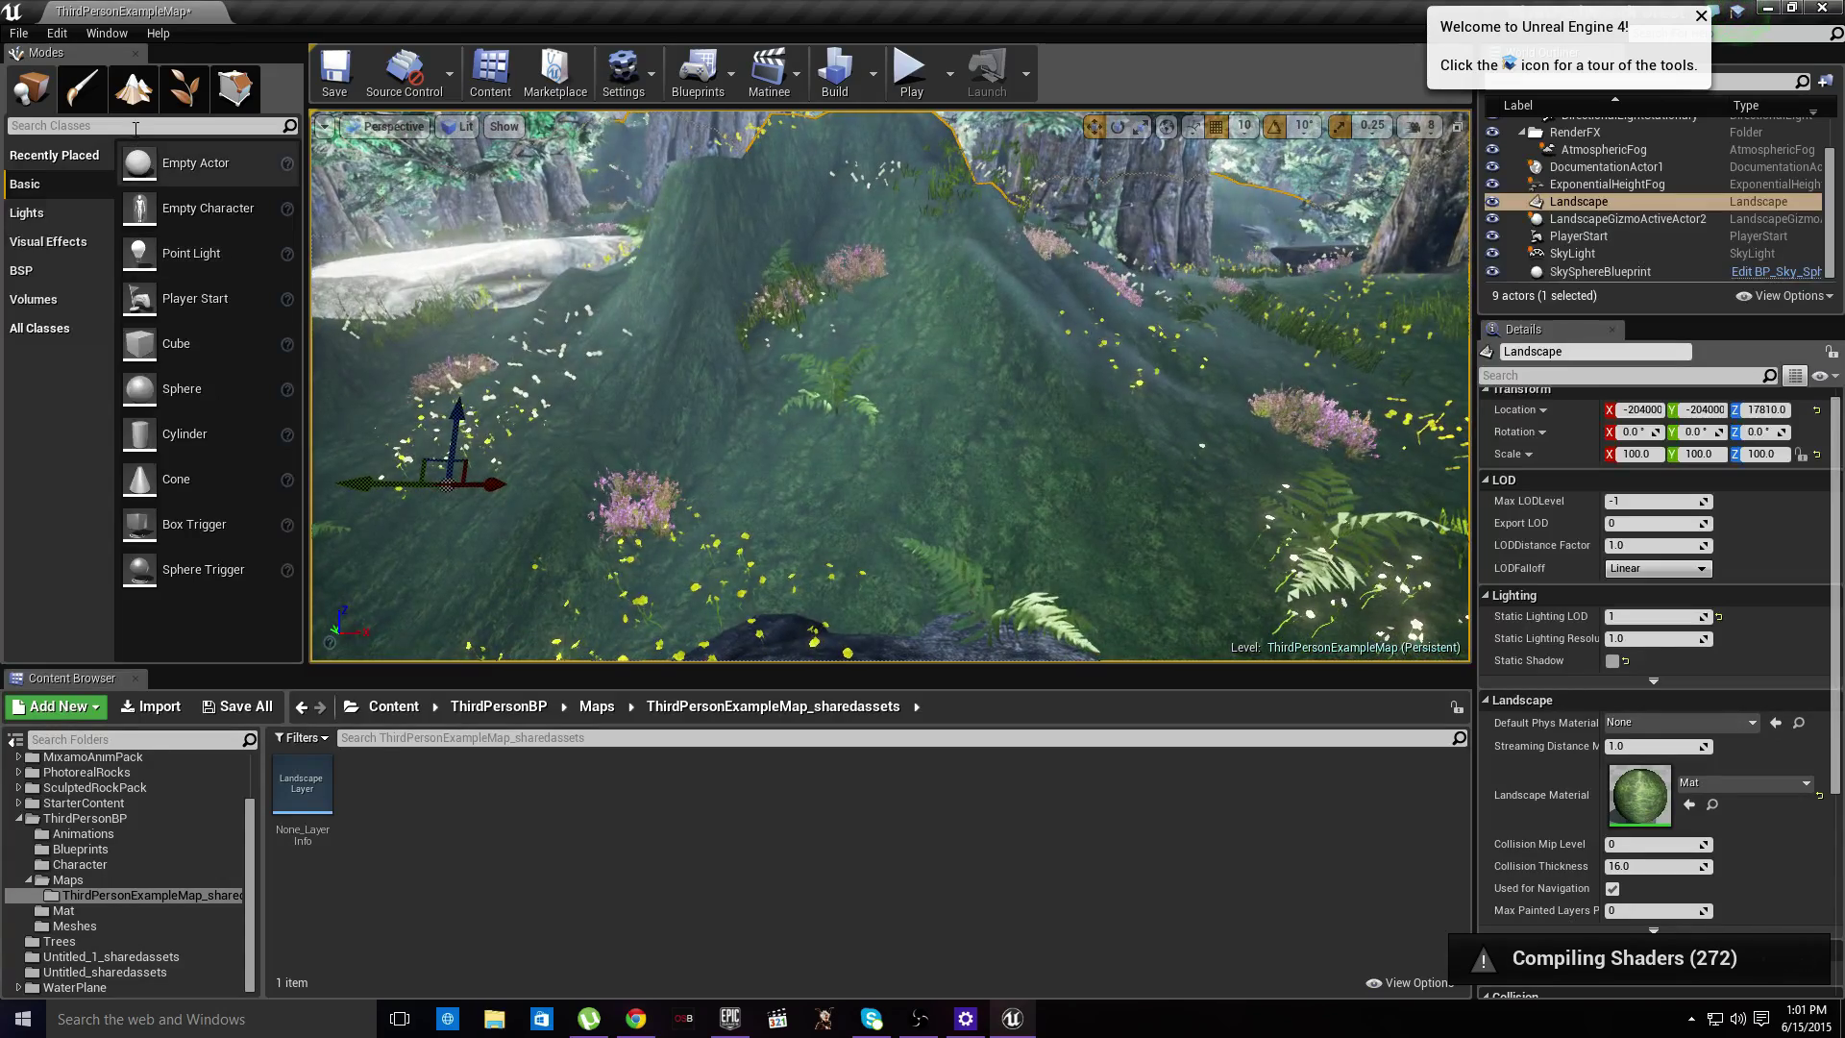
- Switch to landscape sculpting with the Visibility tool and set the brush size to 20
left_click(134, 87)
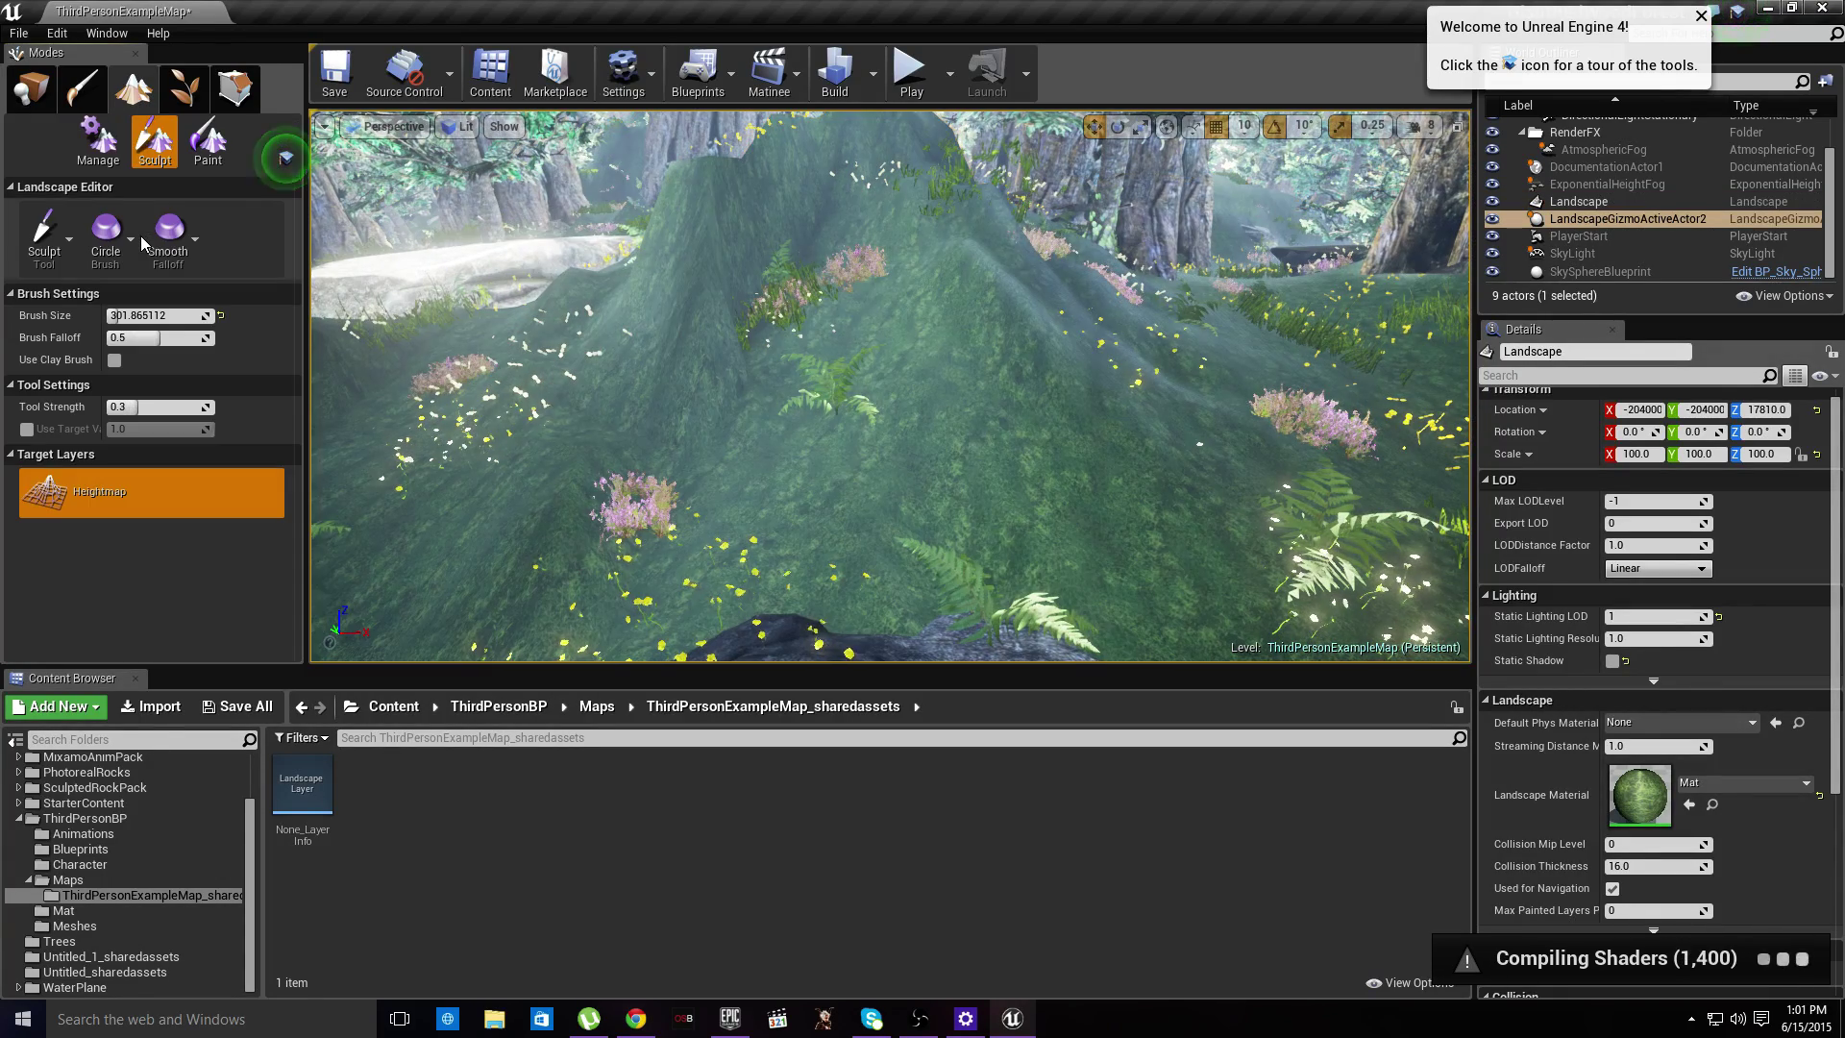
left_click(44, 240)
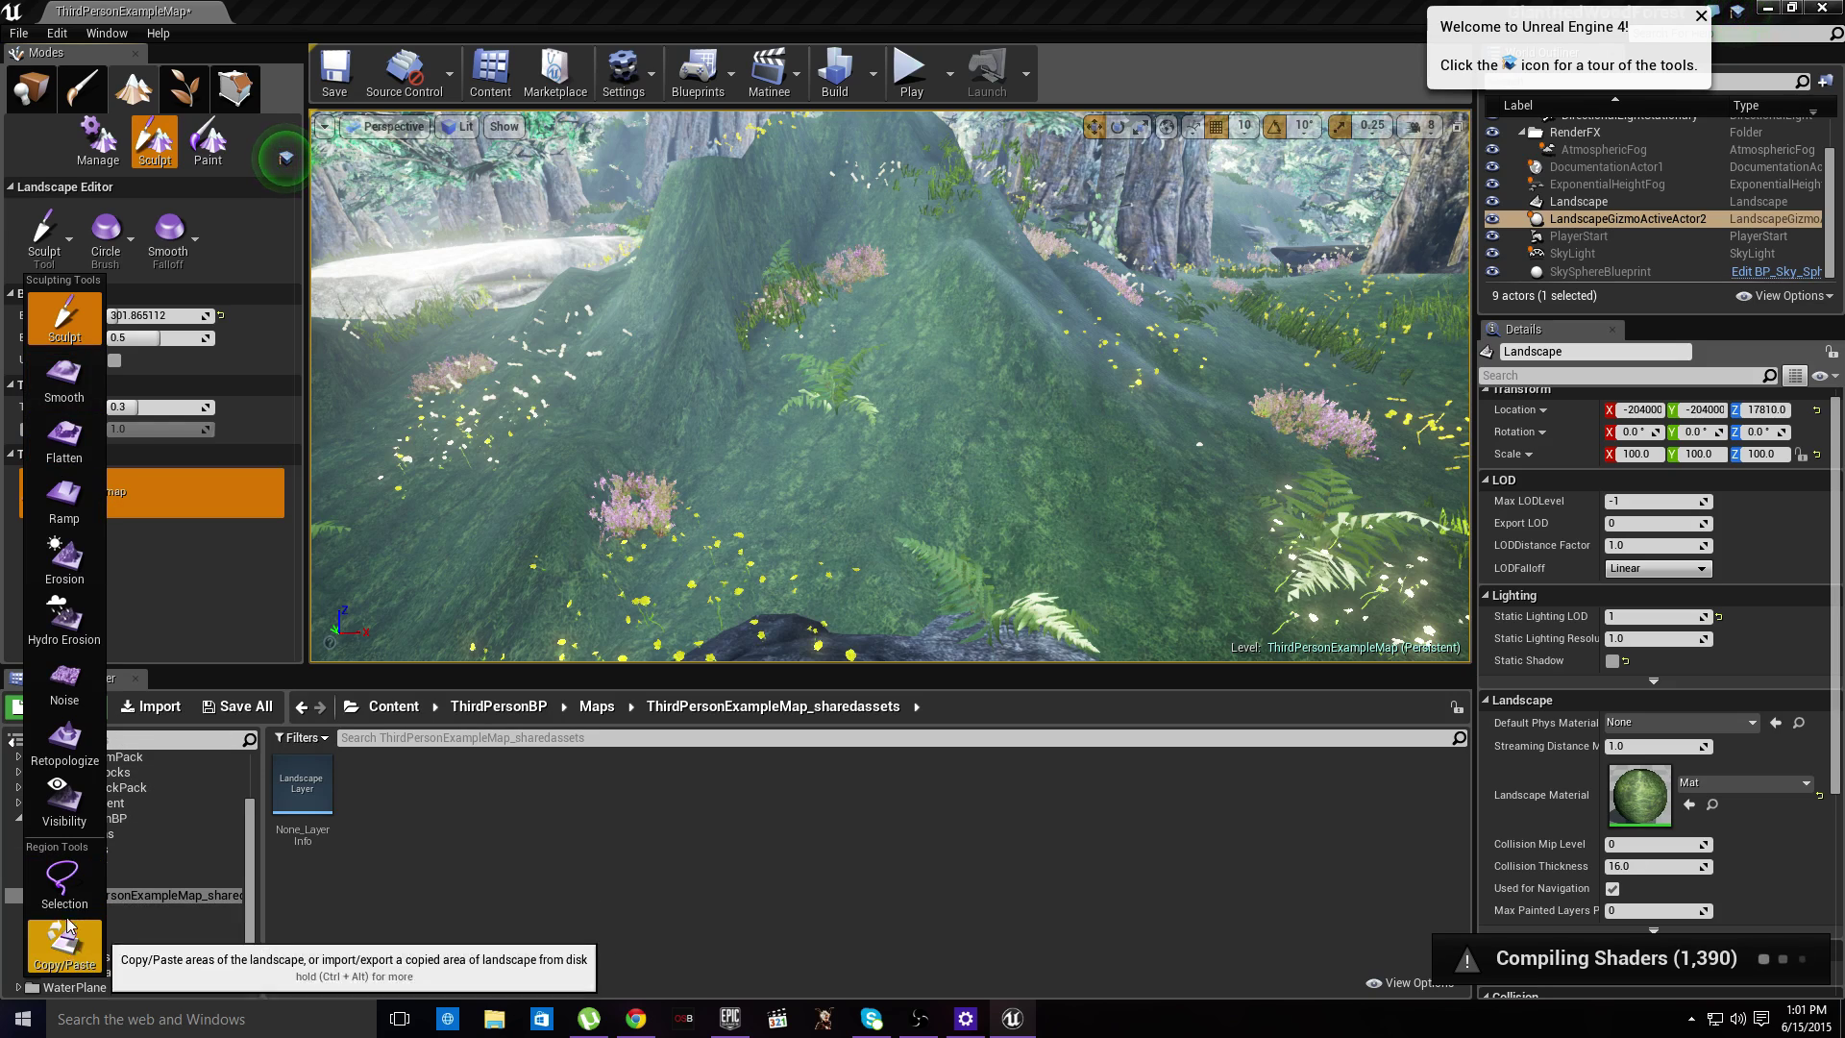
left_click(64, 804)
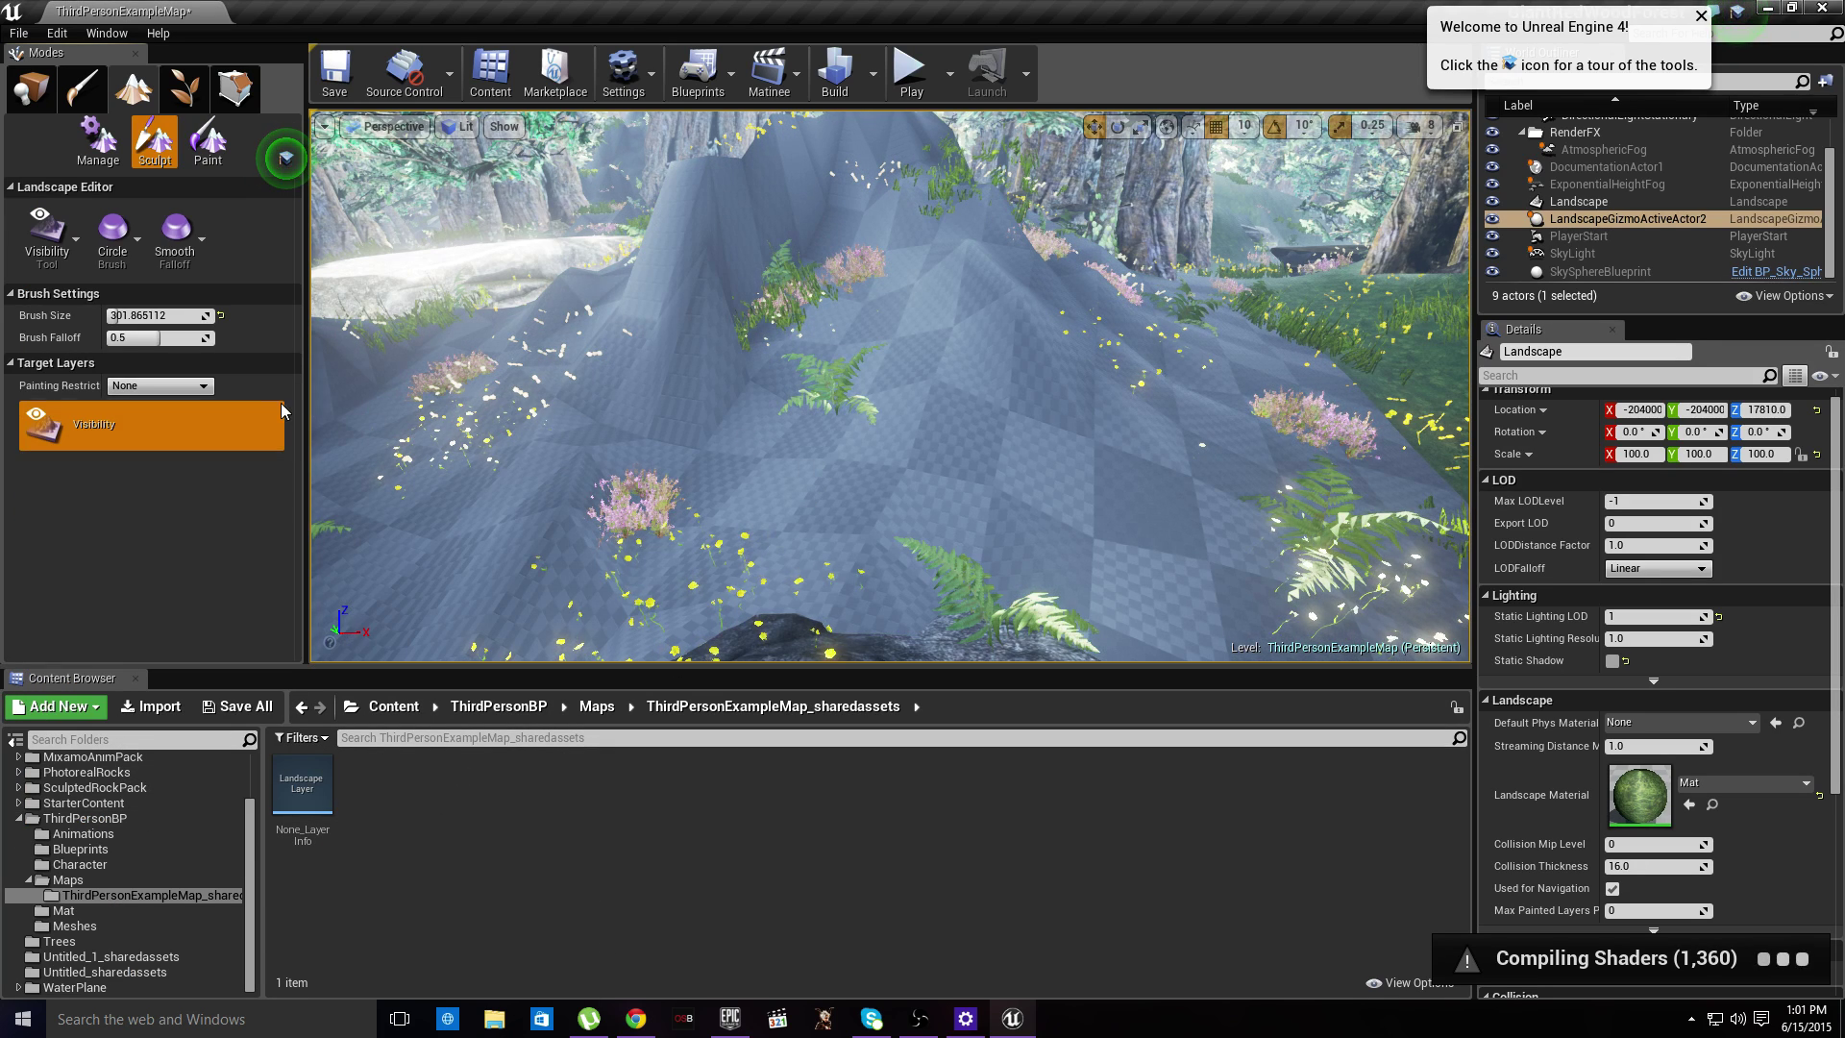
left_click(137, 316)
type("20")
key("Return")
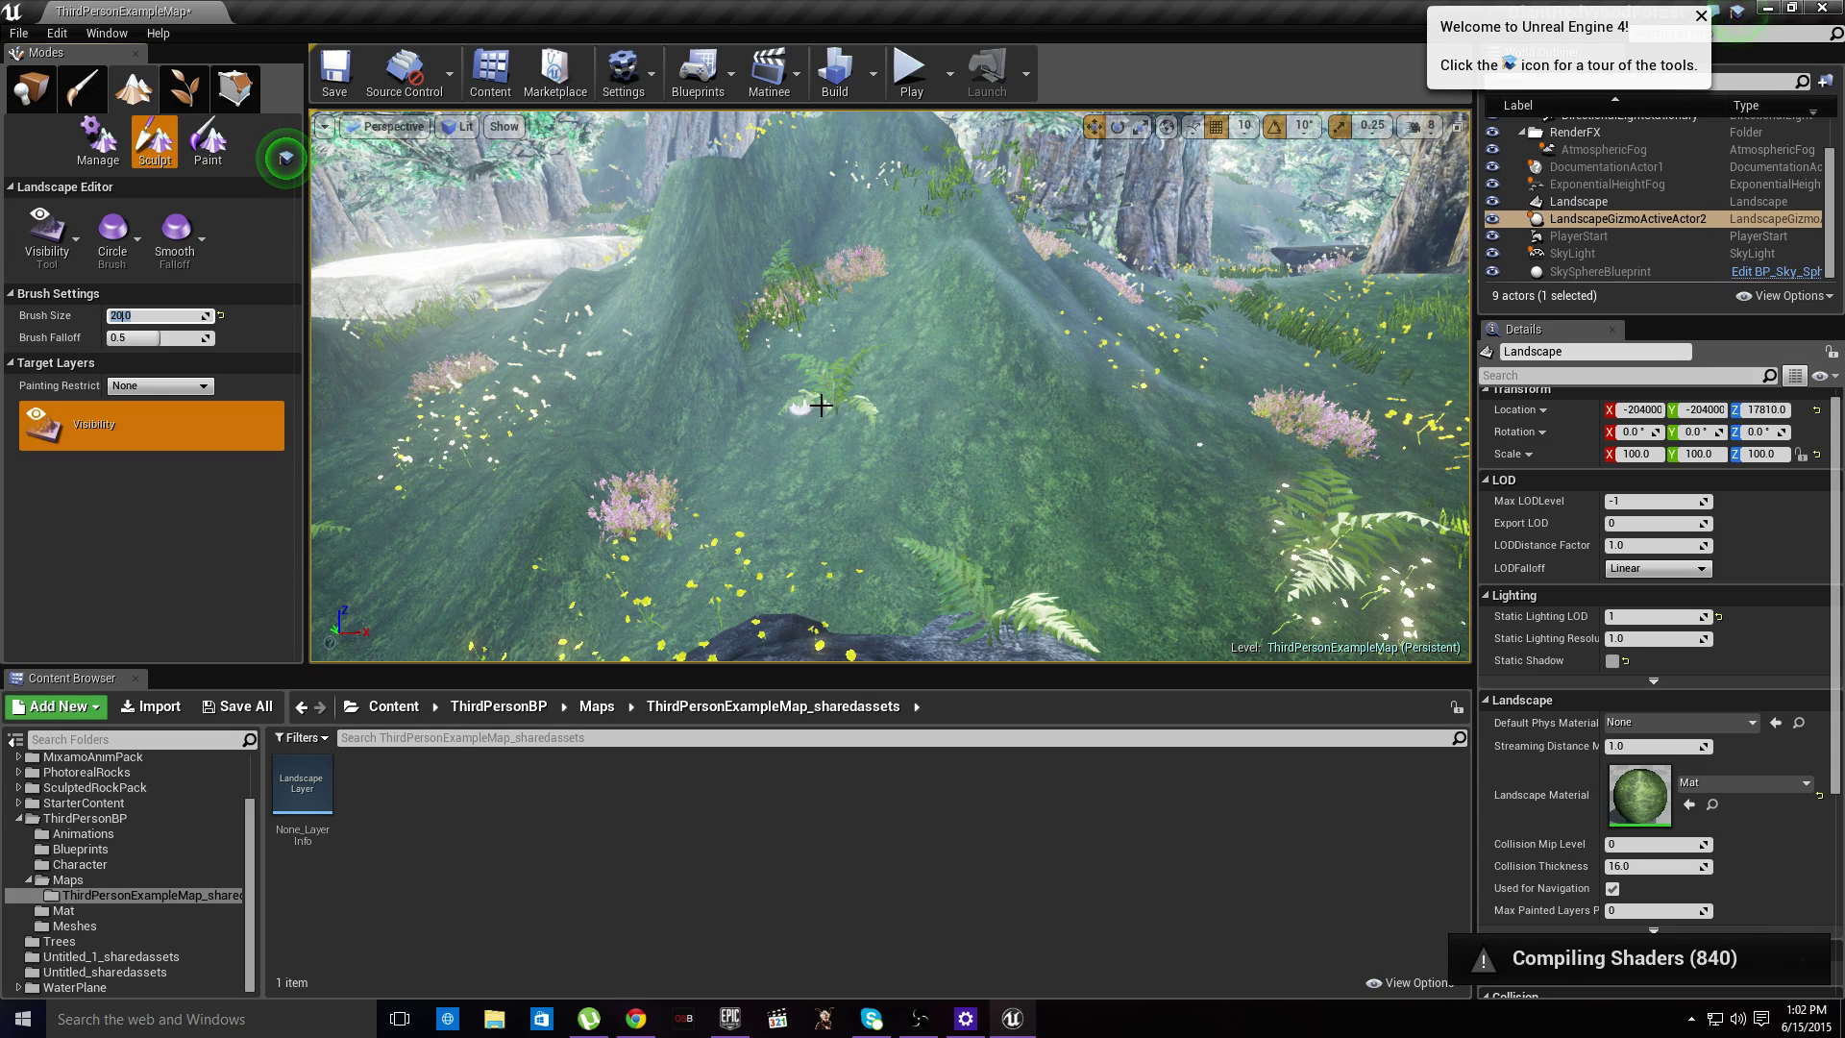
- Try to paint a hole in the landscape slope near the fern with the Visibility tool
left_click(905, 412)
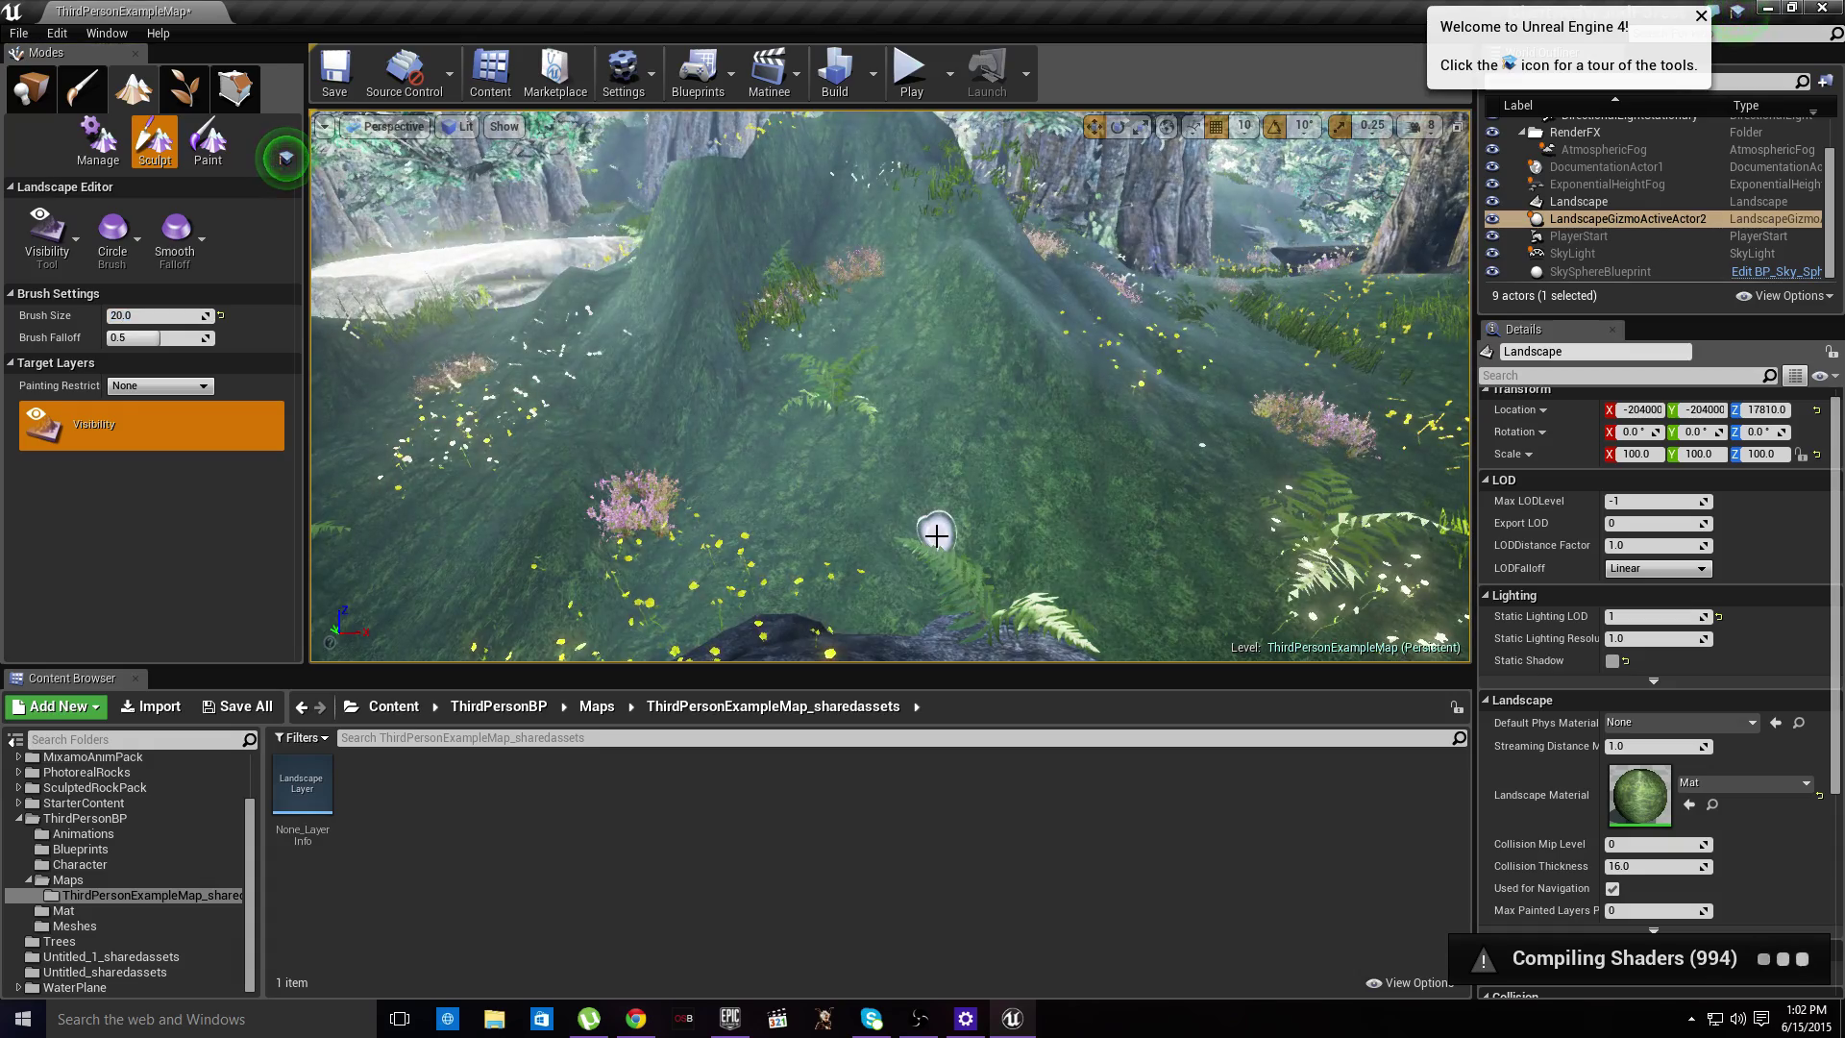
scroll(937, 536, "up", 5)
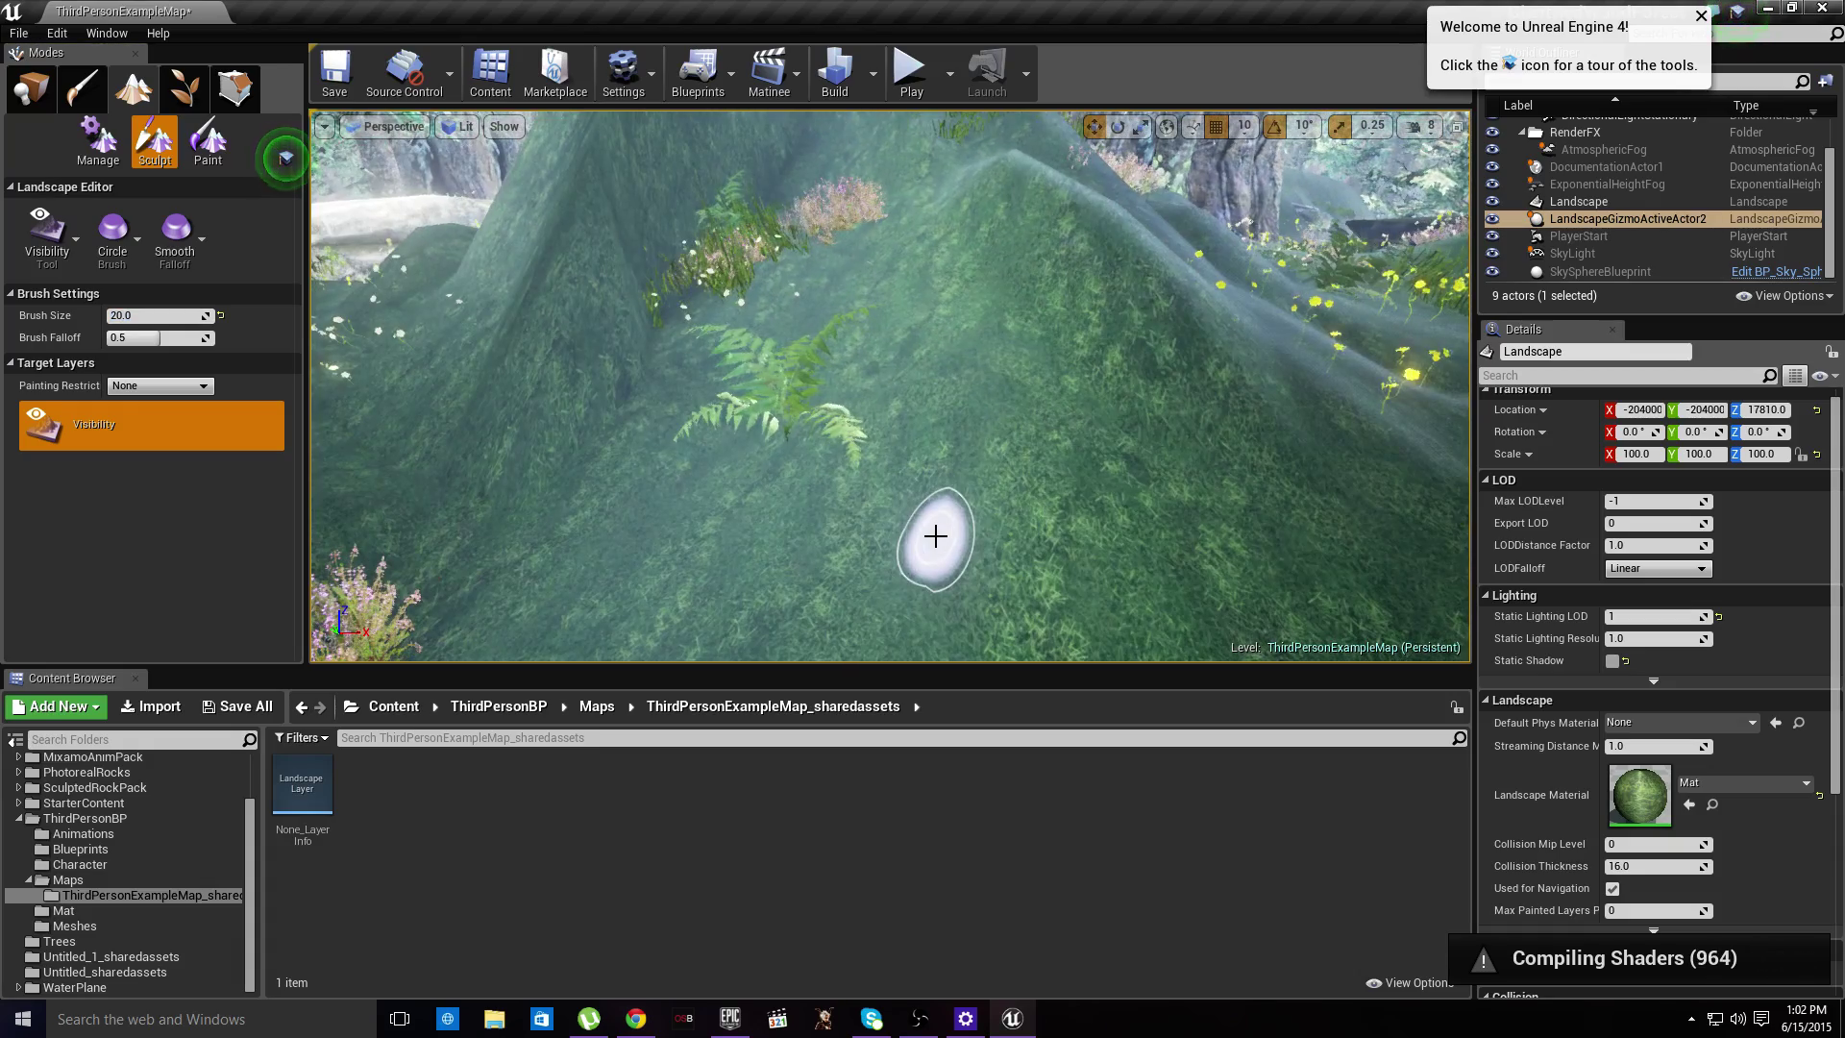
left_click(886, 479)
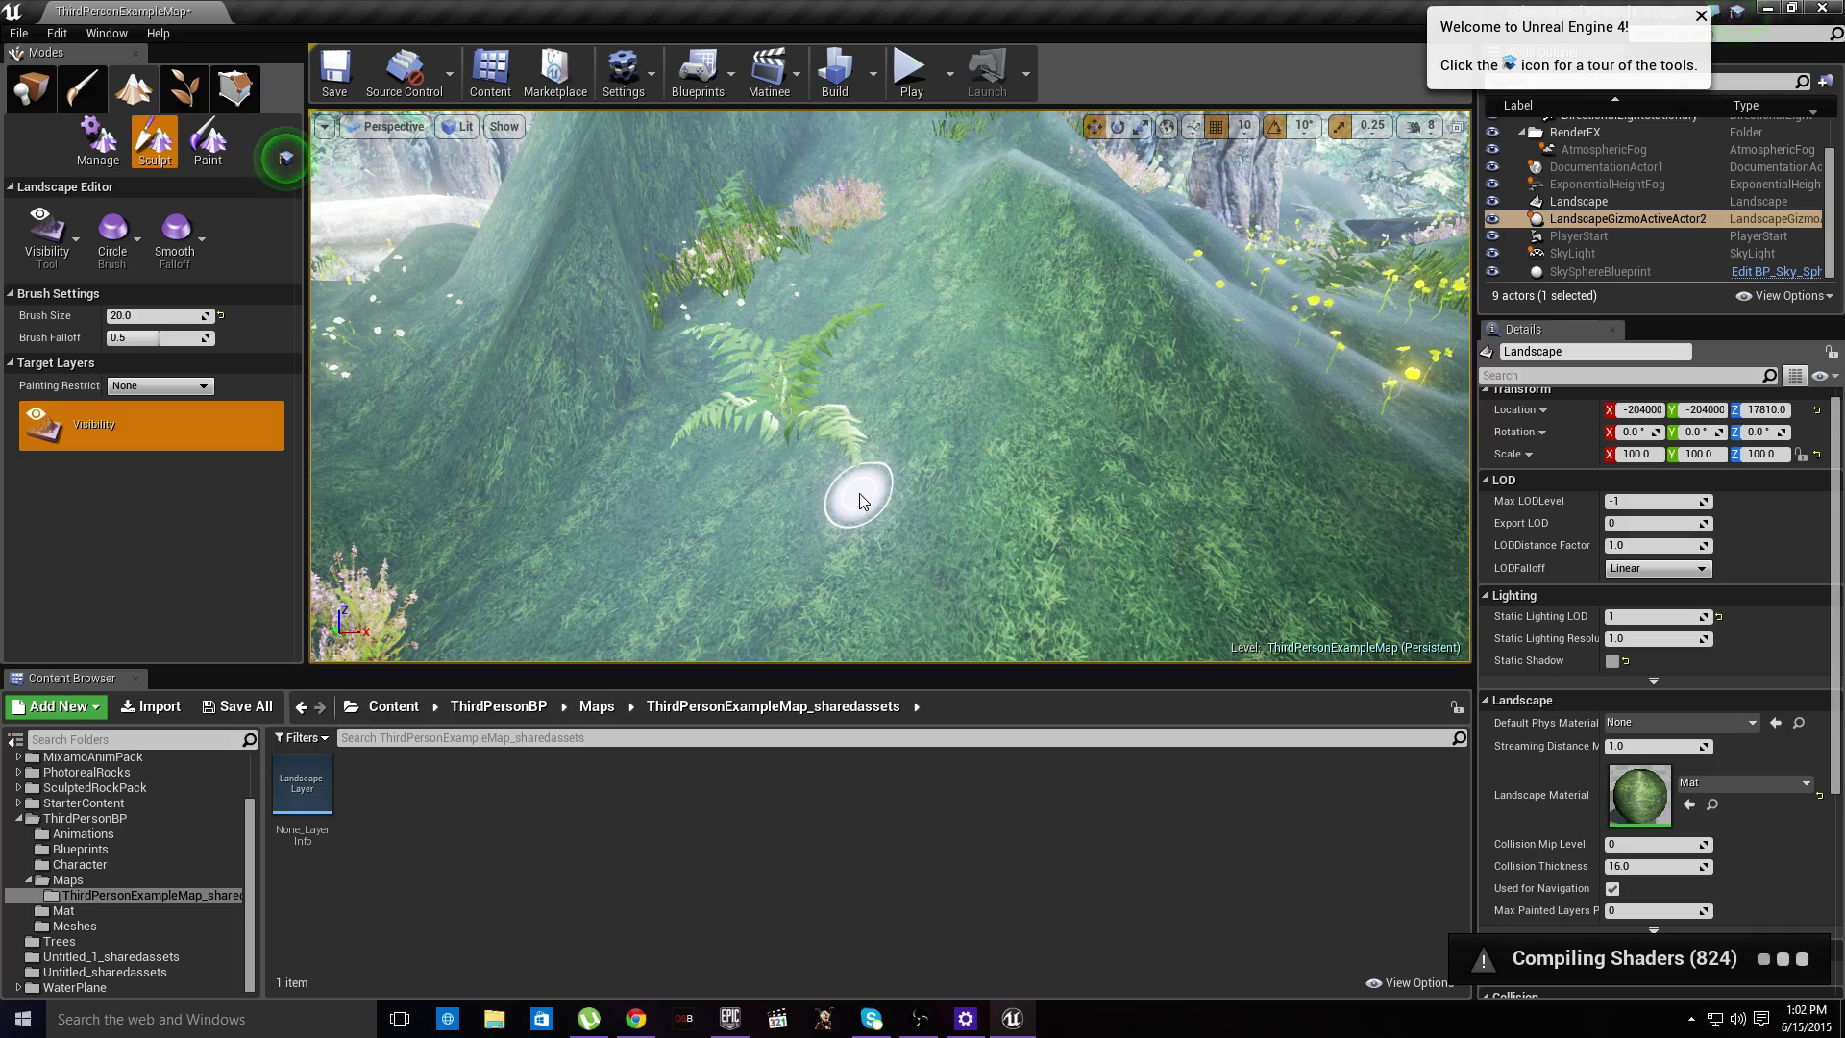
mouse_move(860, 500)
right_mouse_down()
mouse_move(860, 326)
mouse_move(923, 326)
mouse_move(923, 635)
mouse_move(990, 553)
mouse_move(1067, 567)
mouse_move(999, 528)
mouse_move(990, 553)
mouse_move(884, 587)
mouse_move(797, 557)
mouse_move(860, 491)
right_mouse_up()
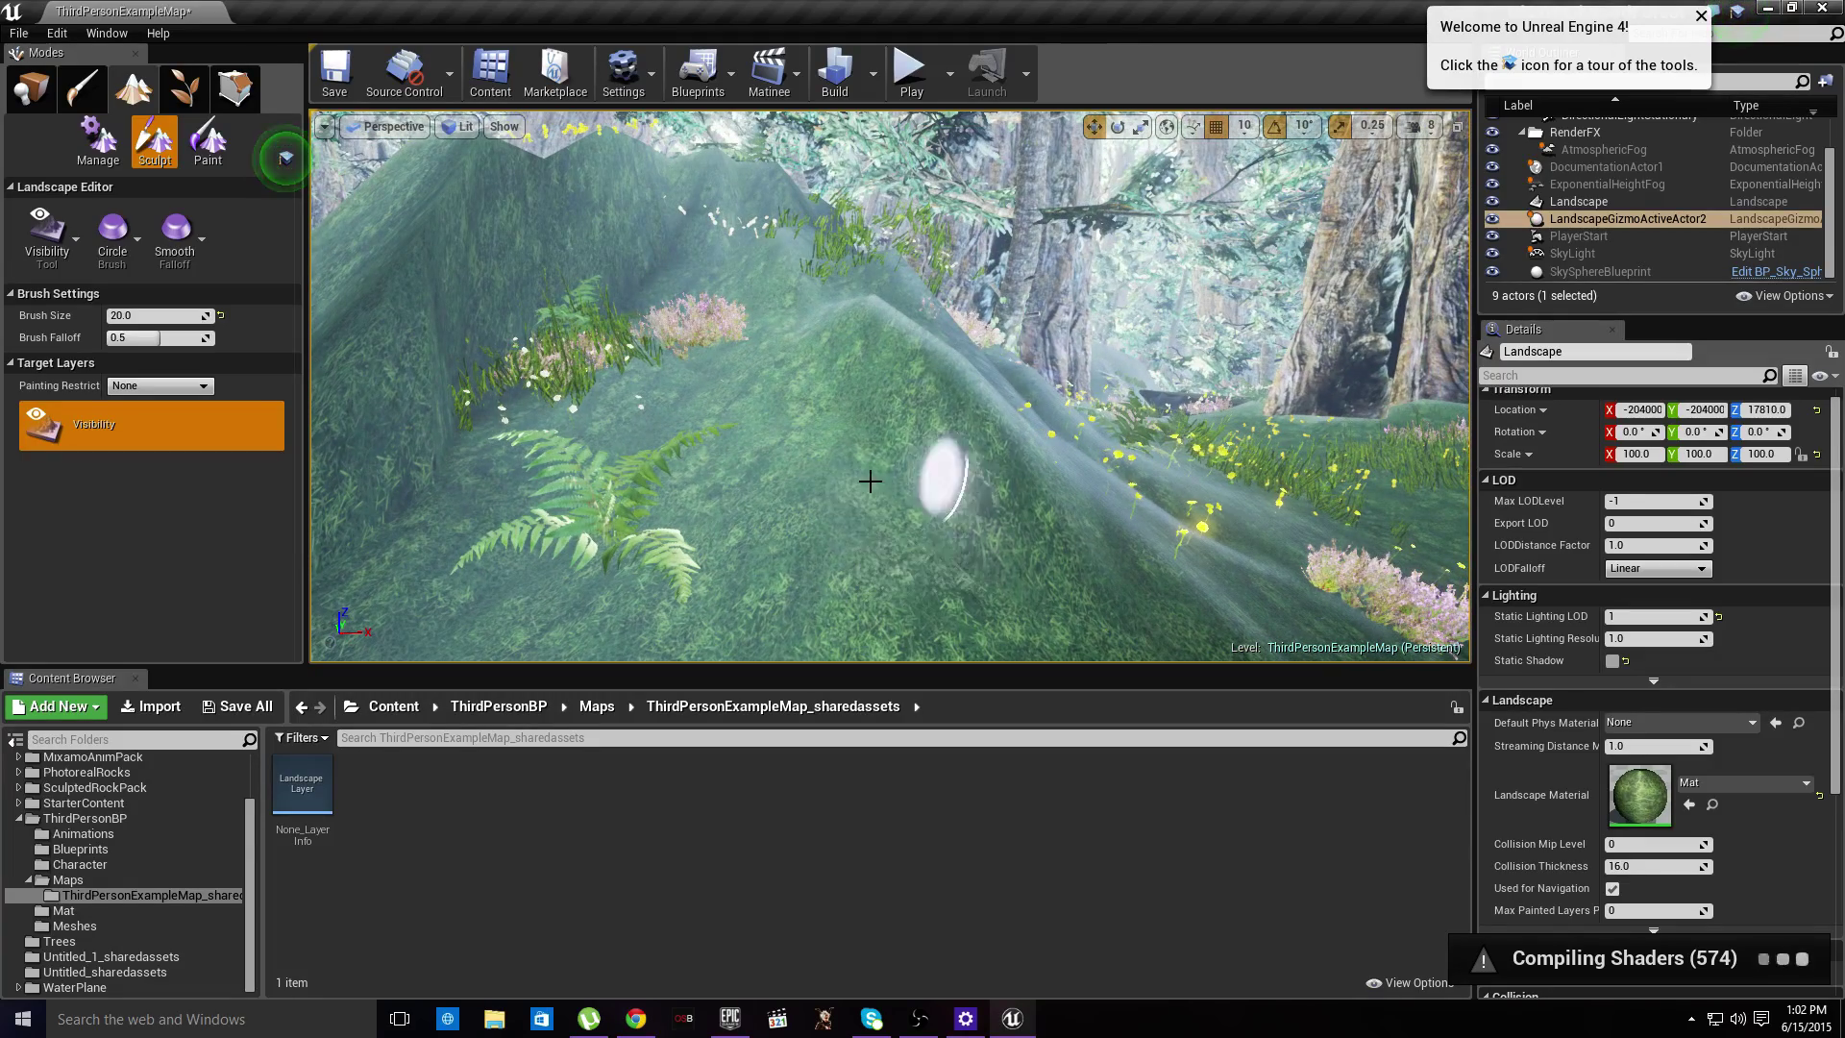
- Reopen the Mat material, move the Landscape Visibility Mask node away from the material node, and connect the 100 constant to Metallic
double_click(1648, 809)
right_click_drag(725, 478, 817, 657)
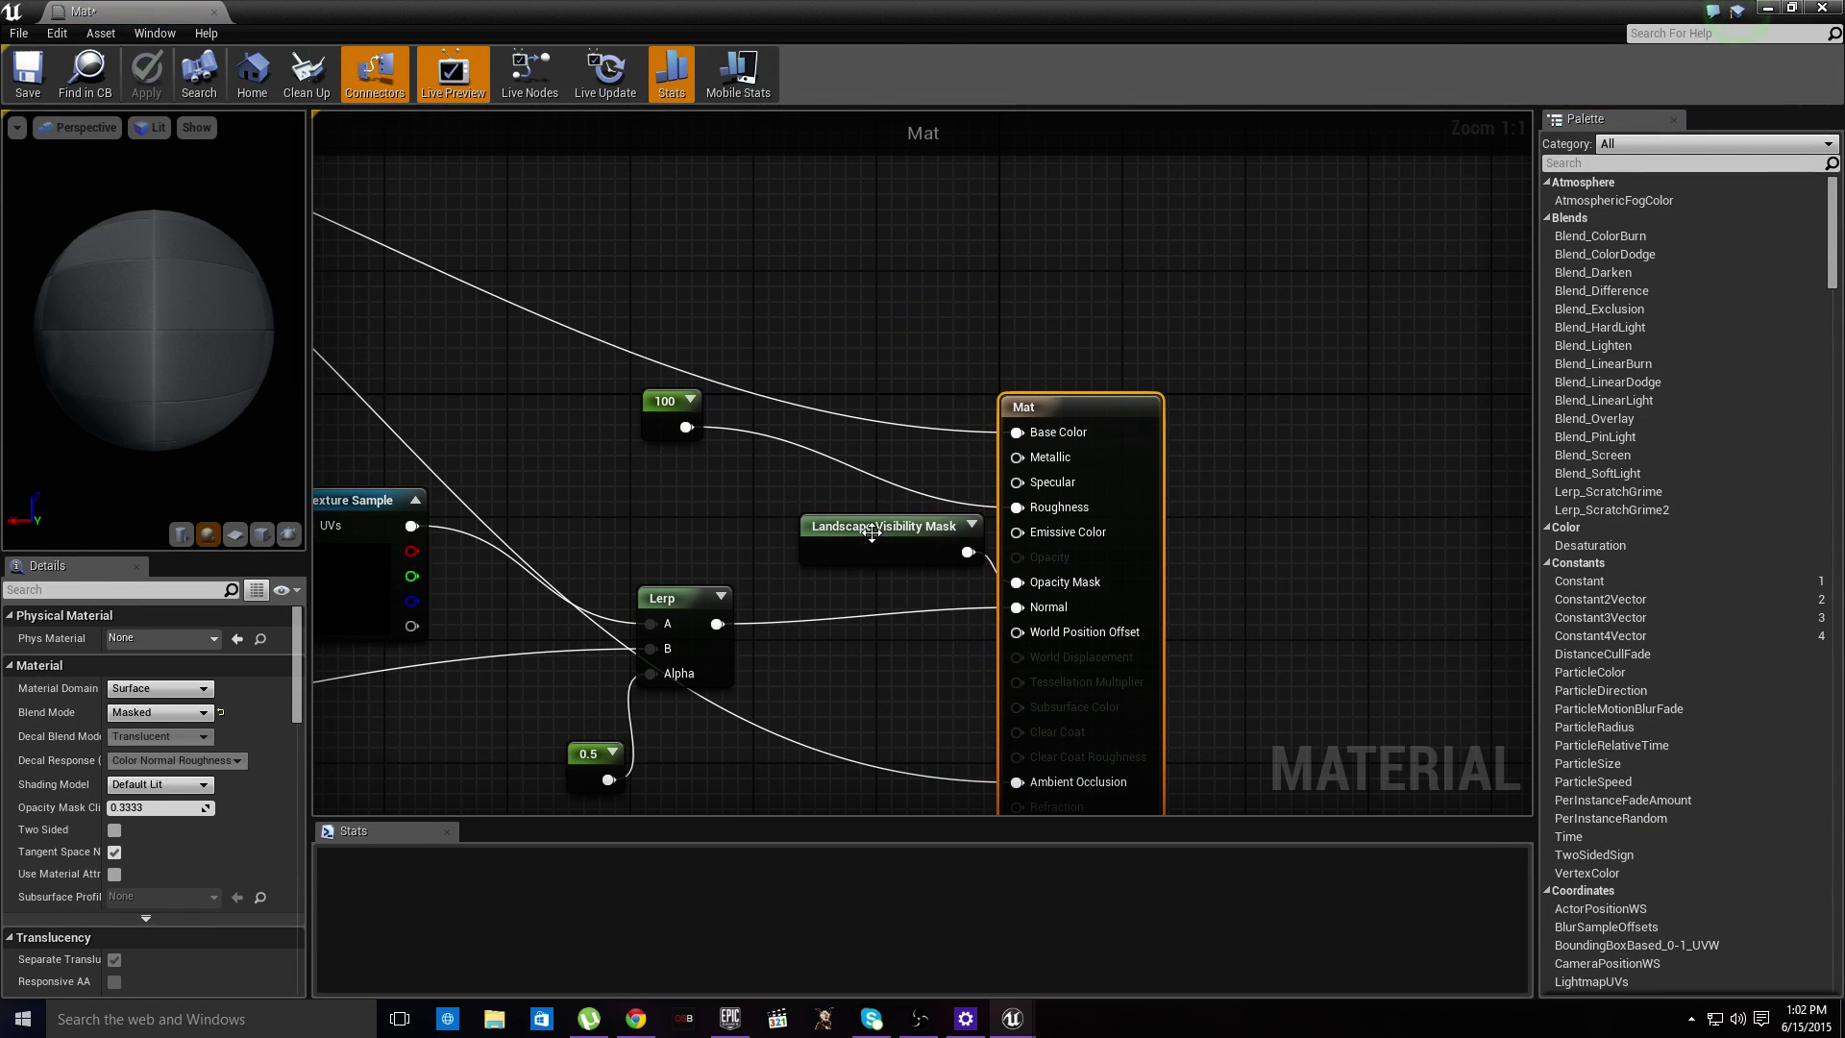
left_click_drag(871, 531, 655, 536)
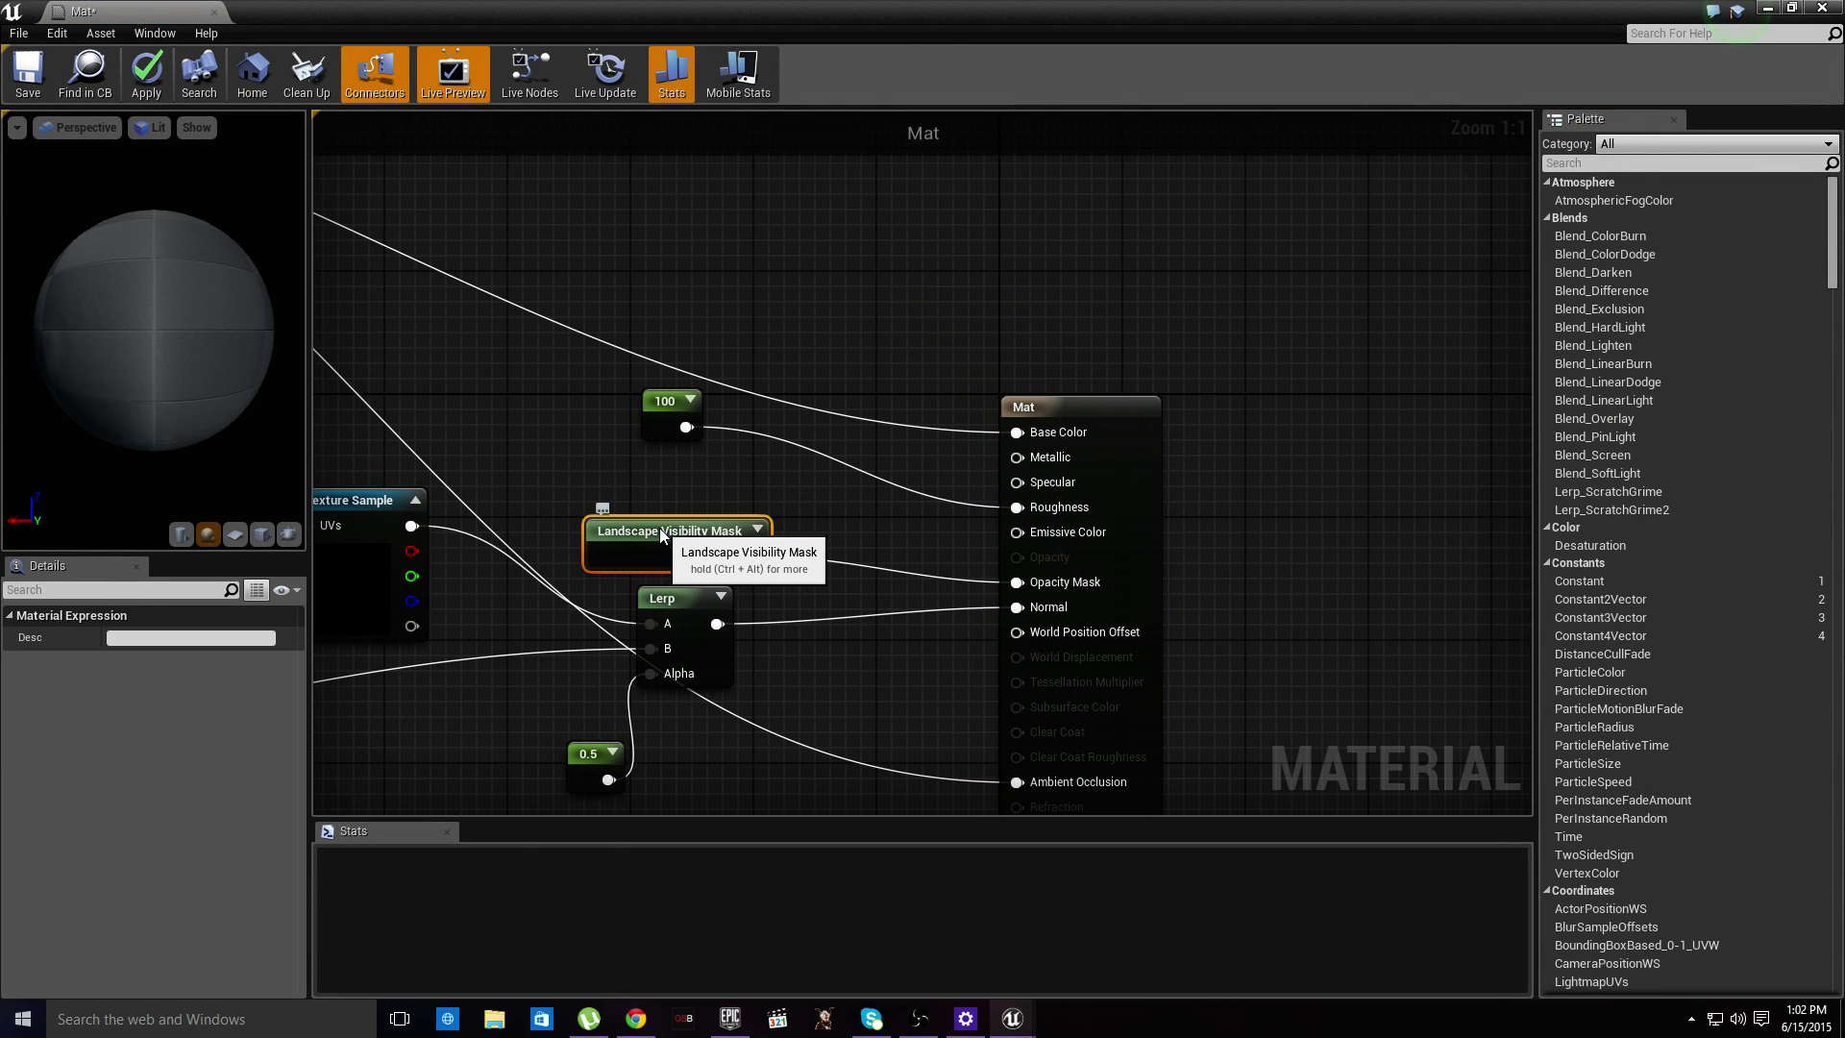
left_click(663, 404)
left_click_drag(686, 427, 1019, 464)
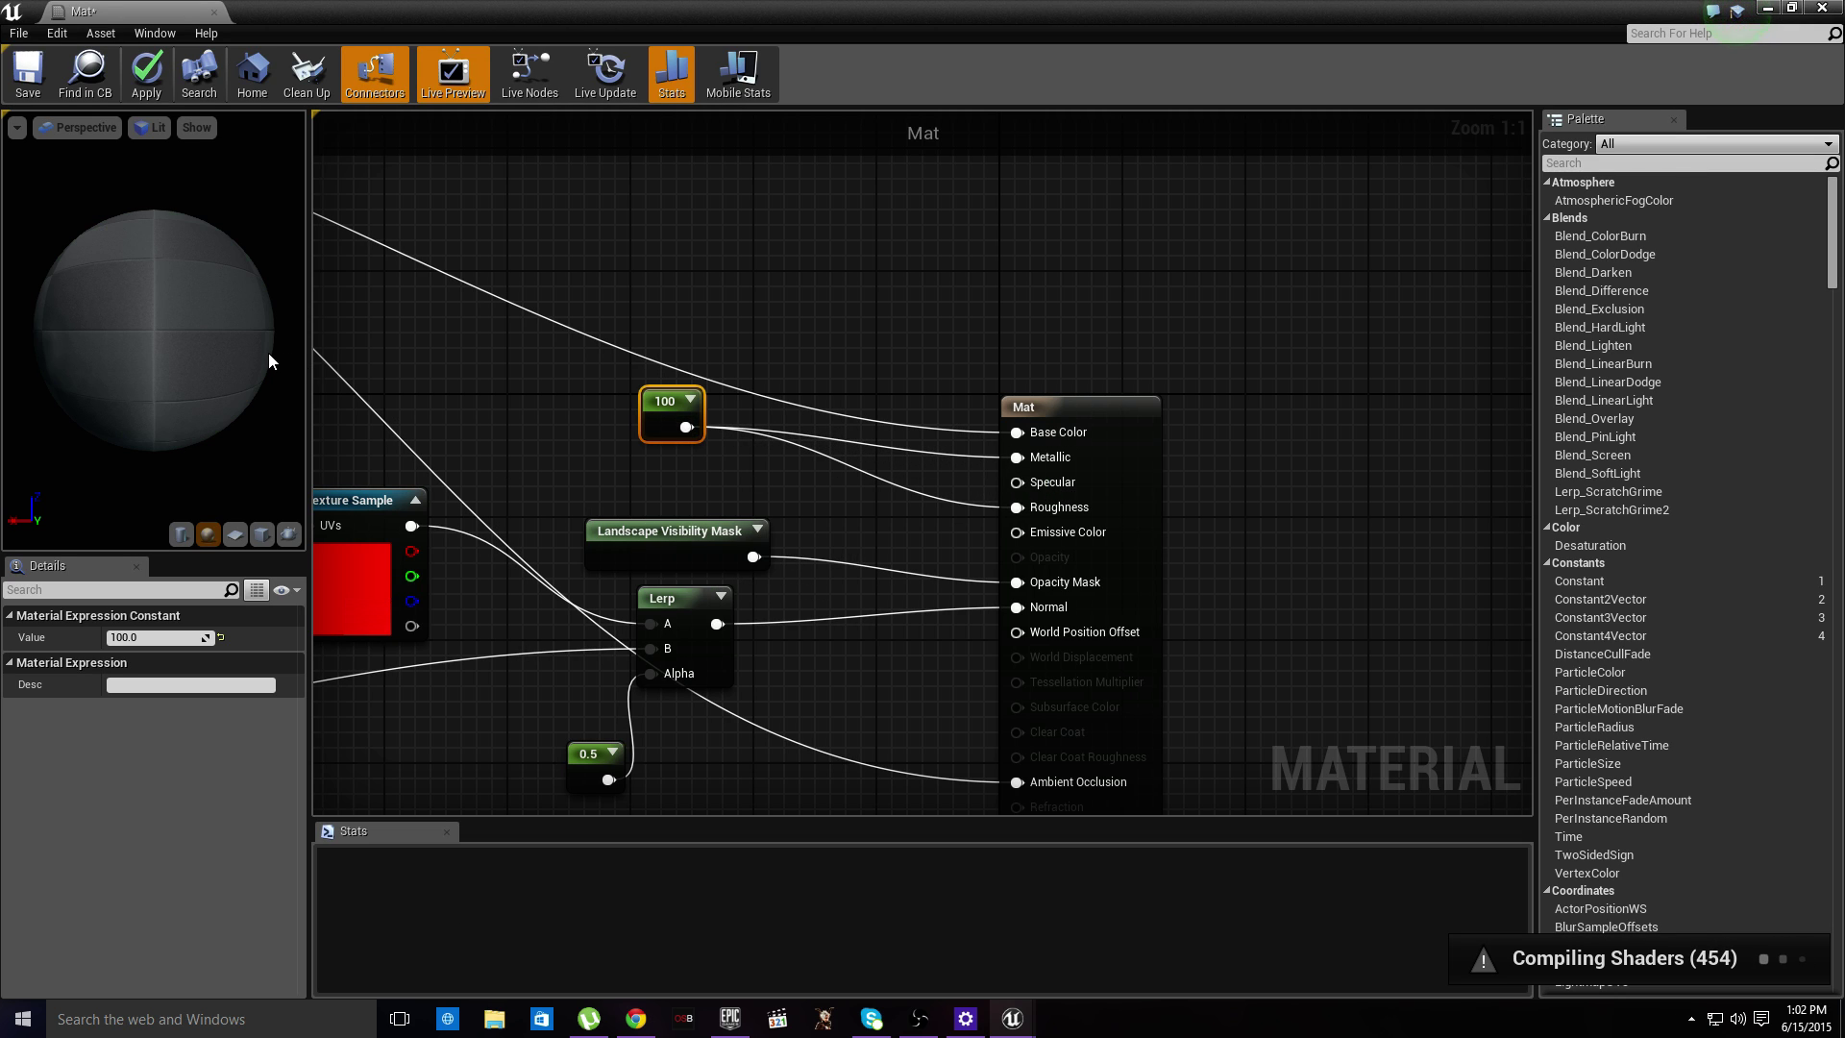
- Apply the new Metallic connection to the Mat material and close the material editor
left_click_drag(232, 342, 129, 348)
left_click(146, 72)
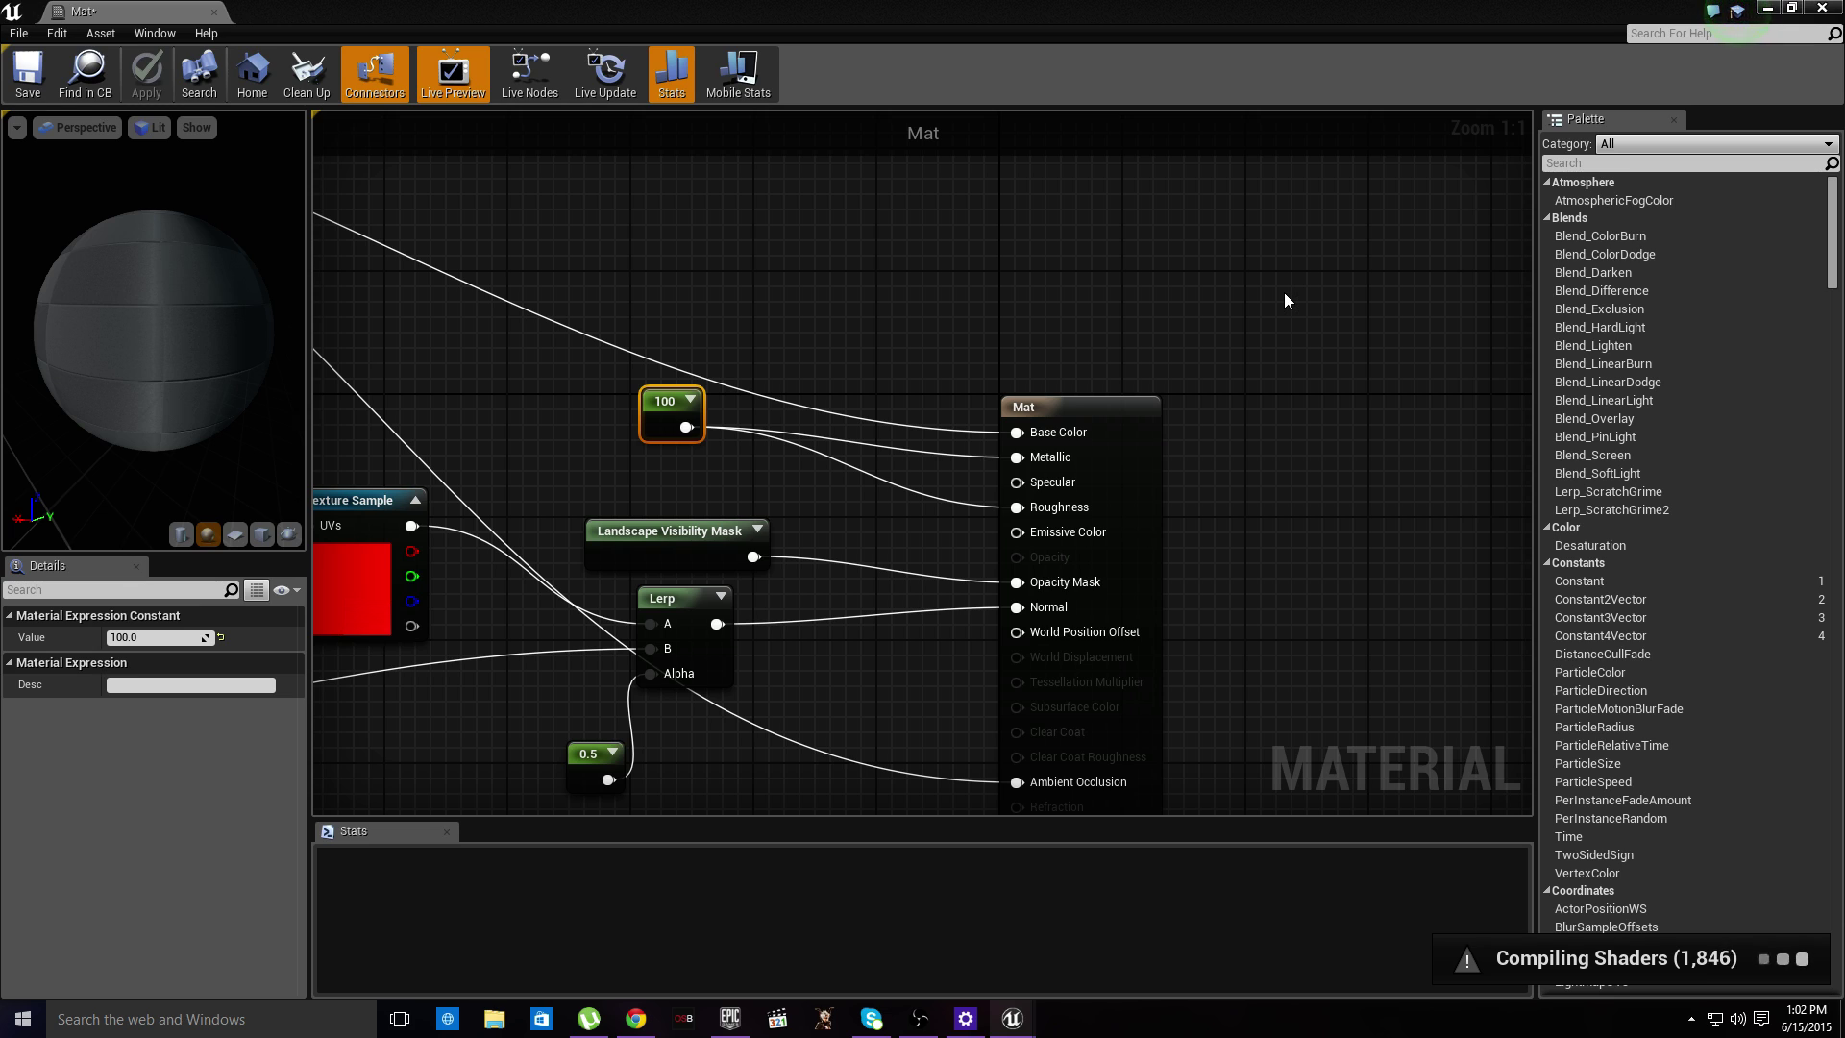
left_click(1822, 8)
- Inspect the landscape surface around the hill from several angles and close up to check the updated material
mouse_move(926, 420)
right_mouse_down()
mouse_move(856, 420)
mouse_move(879, 466)
right_mouse_up()
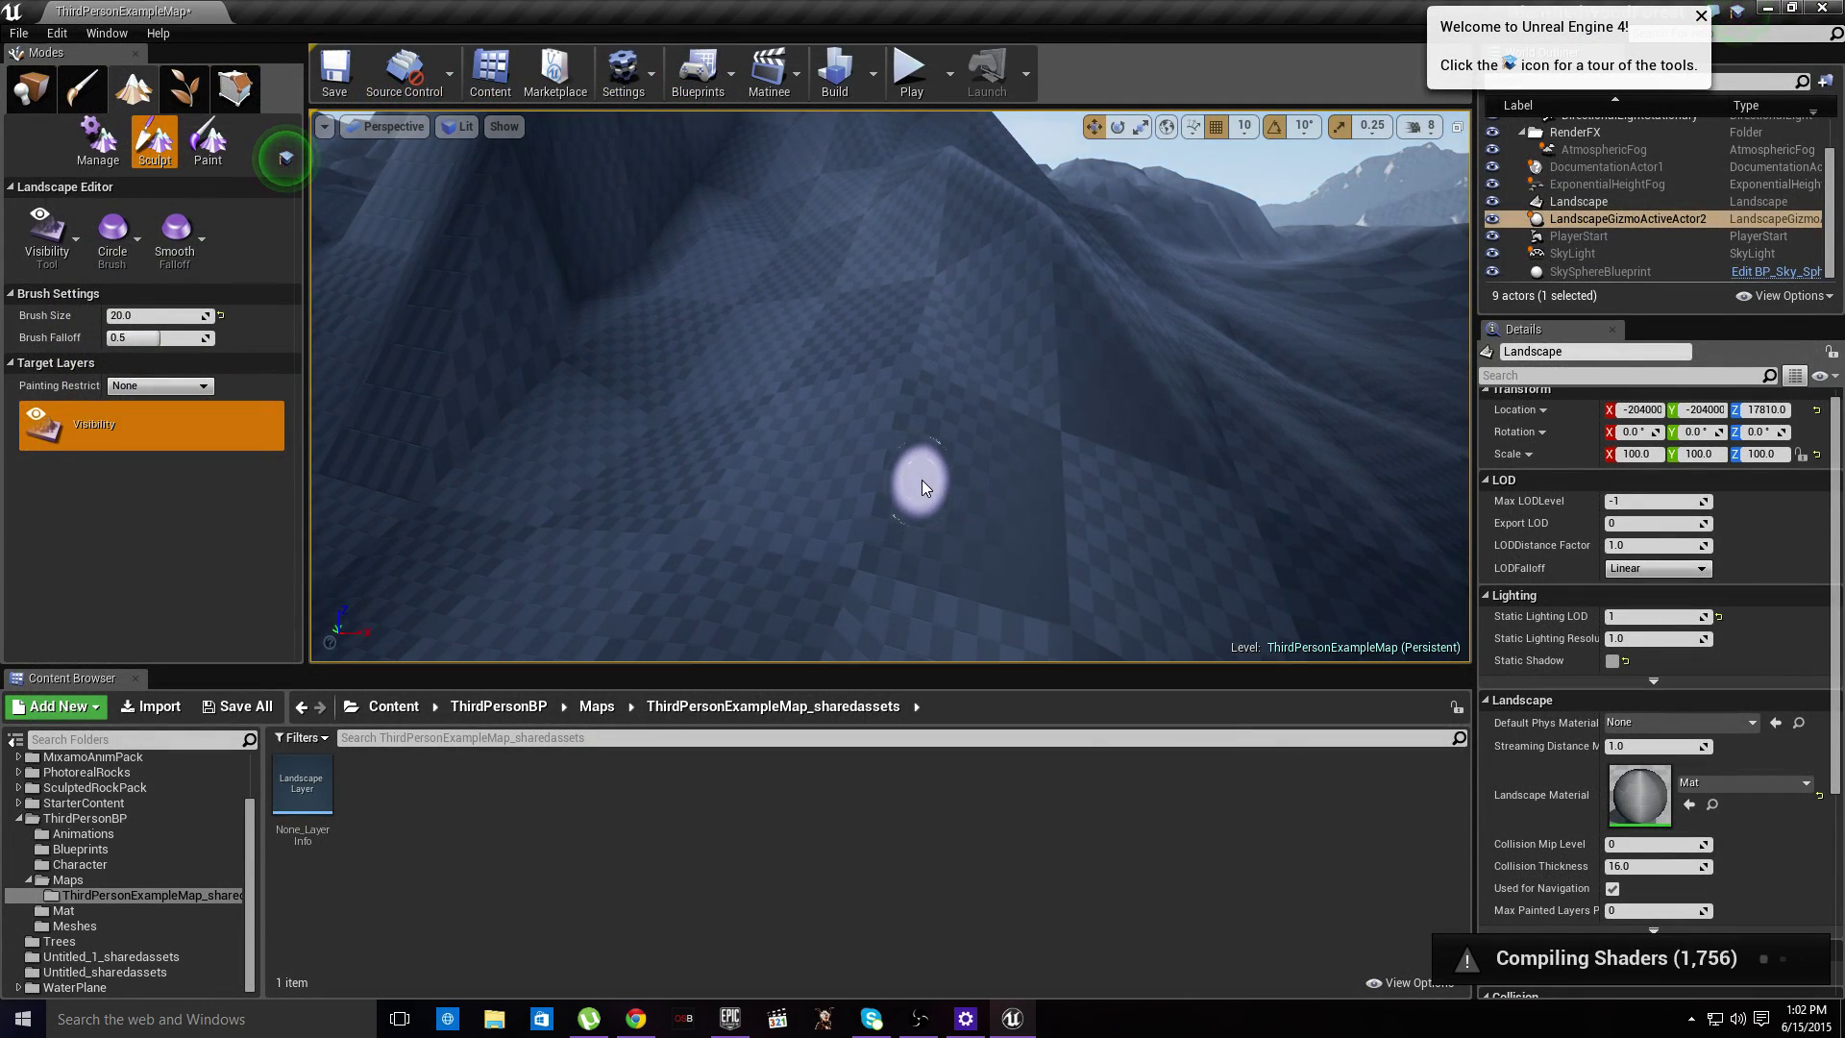
left_click_drag(902, 391, 904, 398)
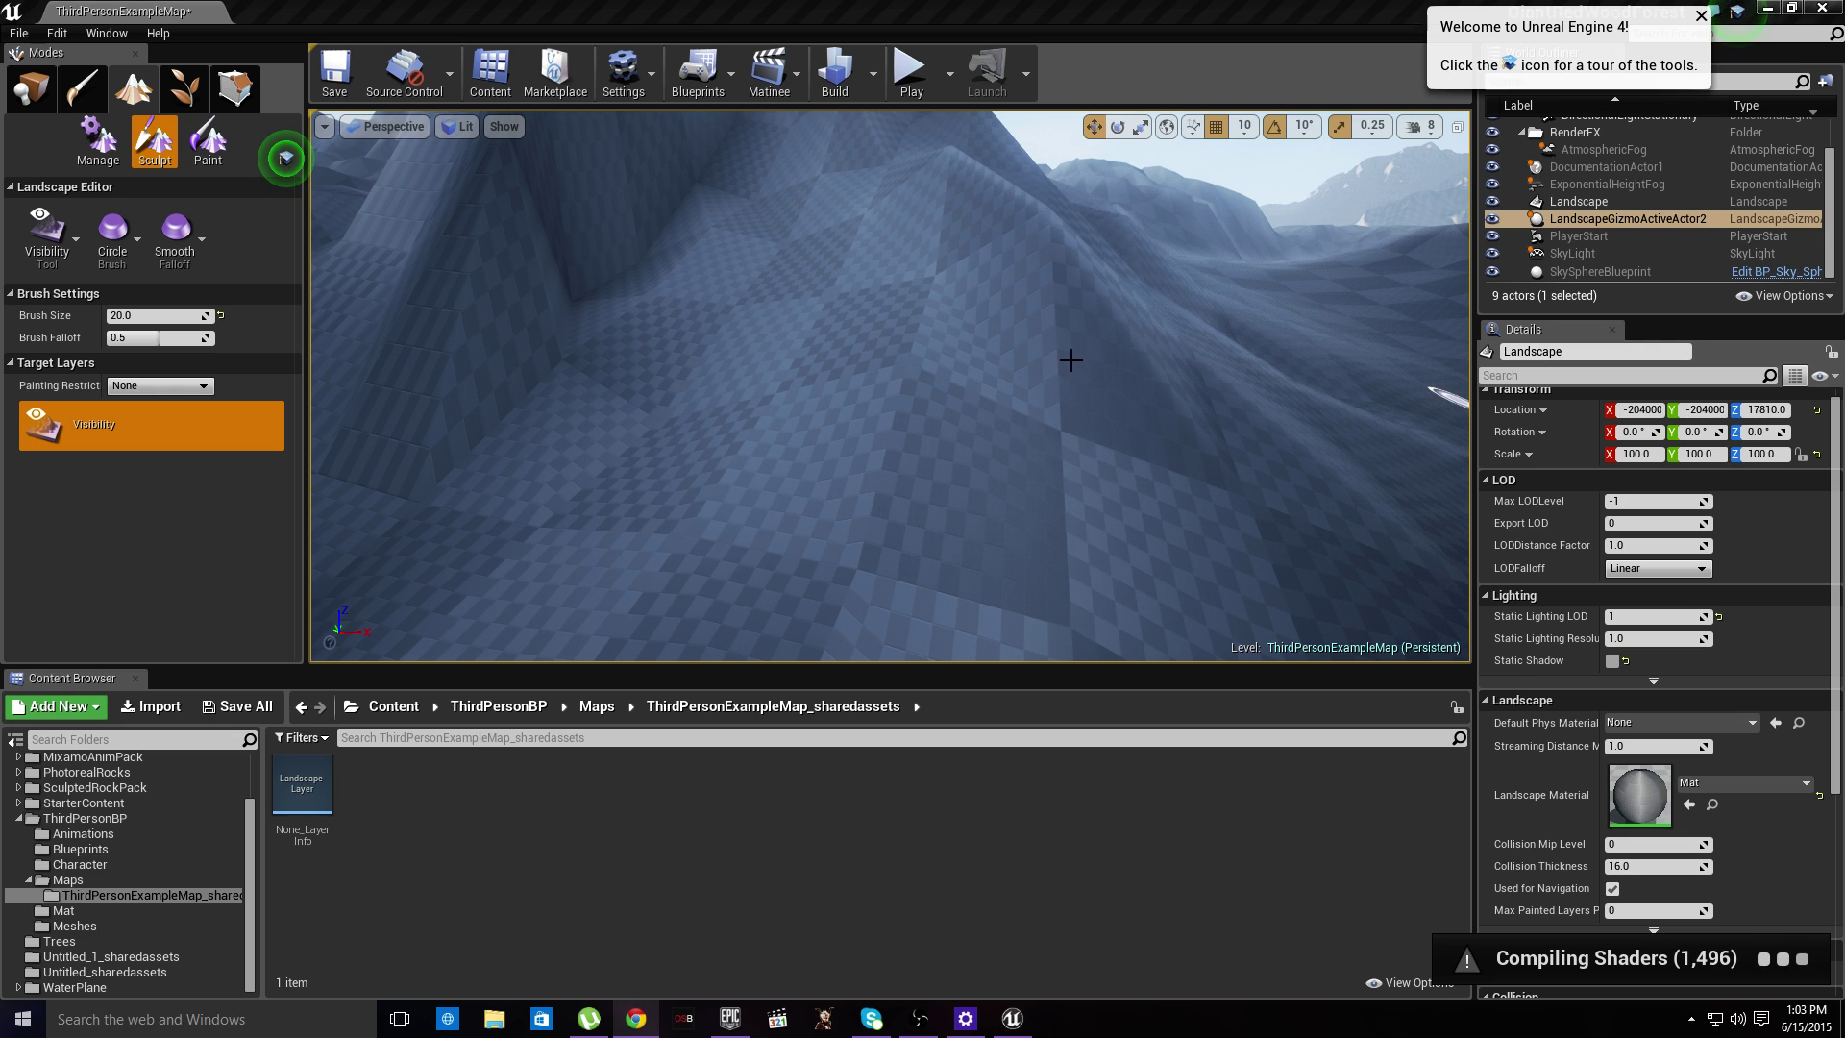
right_click_drag(1064, 362, 1326, 360)
right_click_drag(1009, 317, 1046, 362)
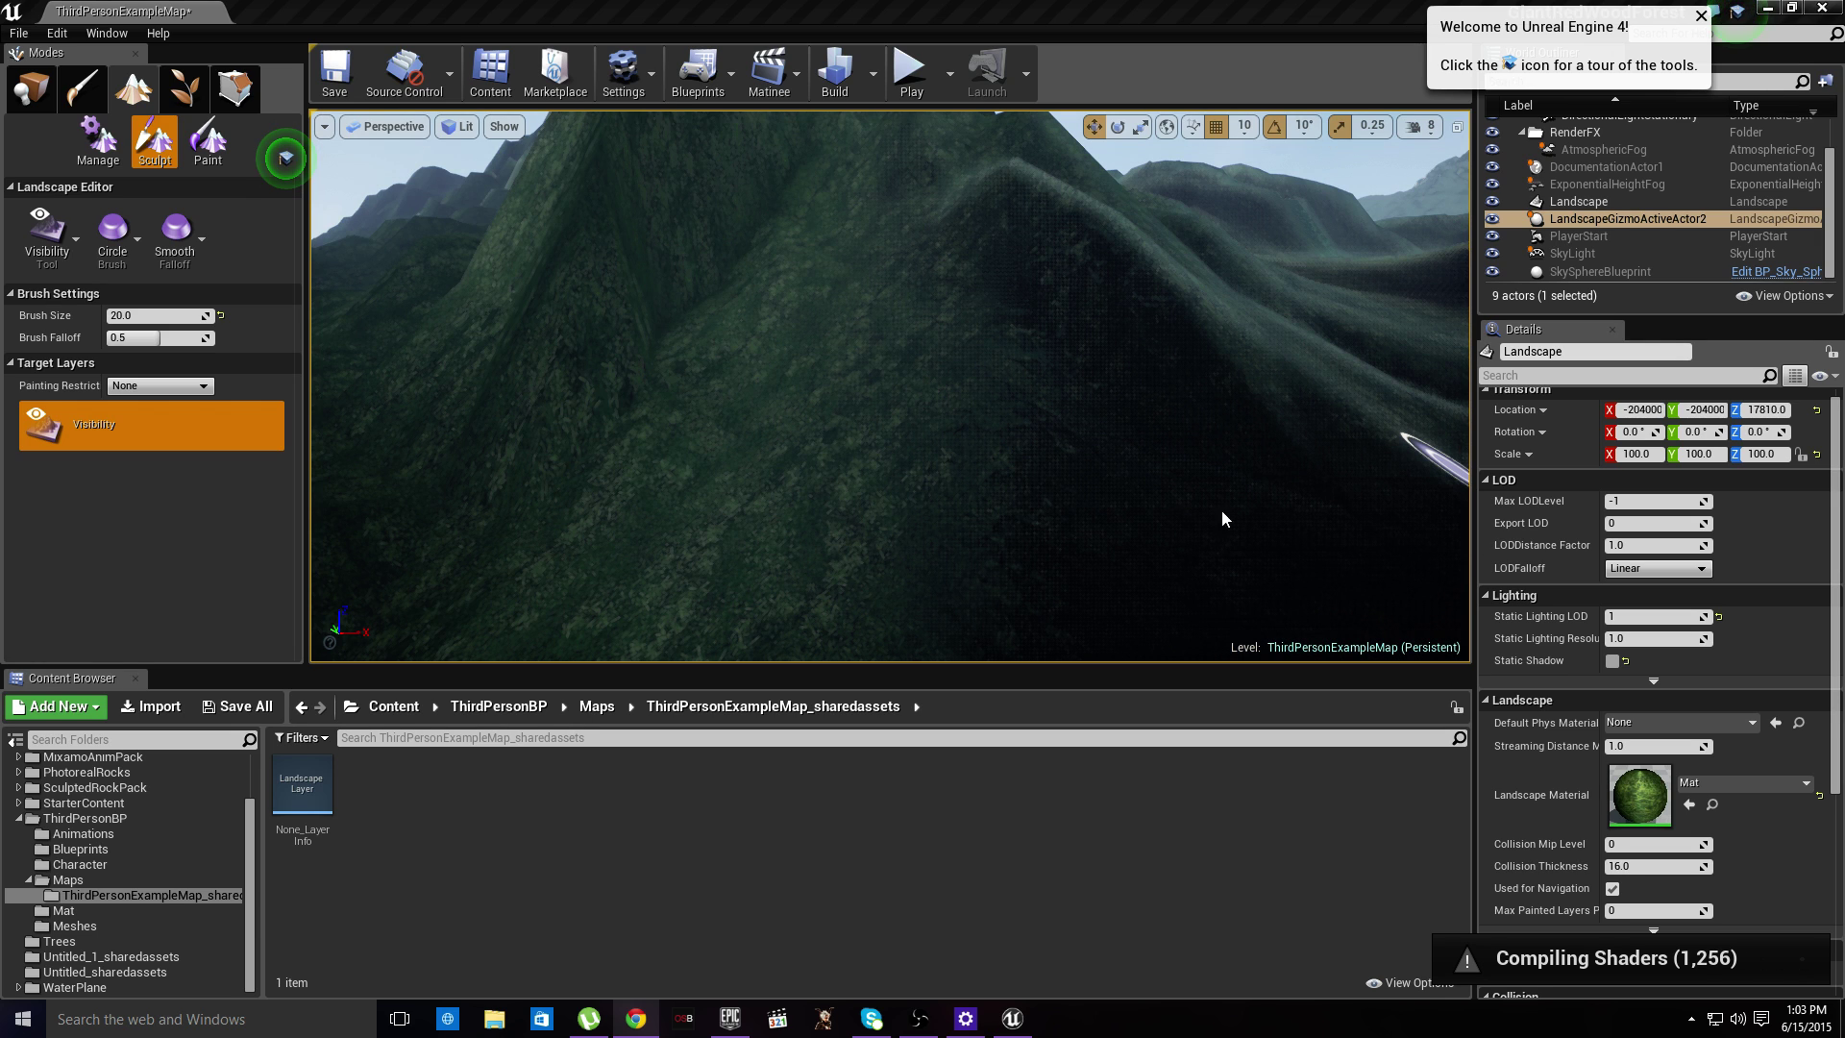
right_click_drag(1174, 519, 1191, 606)
scroll(1060, 507, "up", 5)
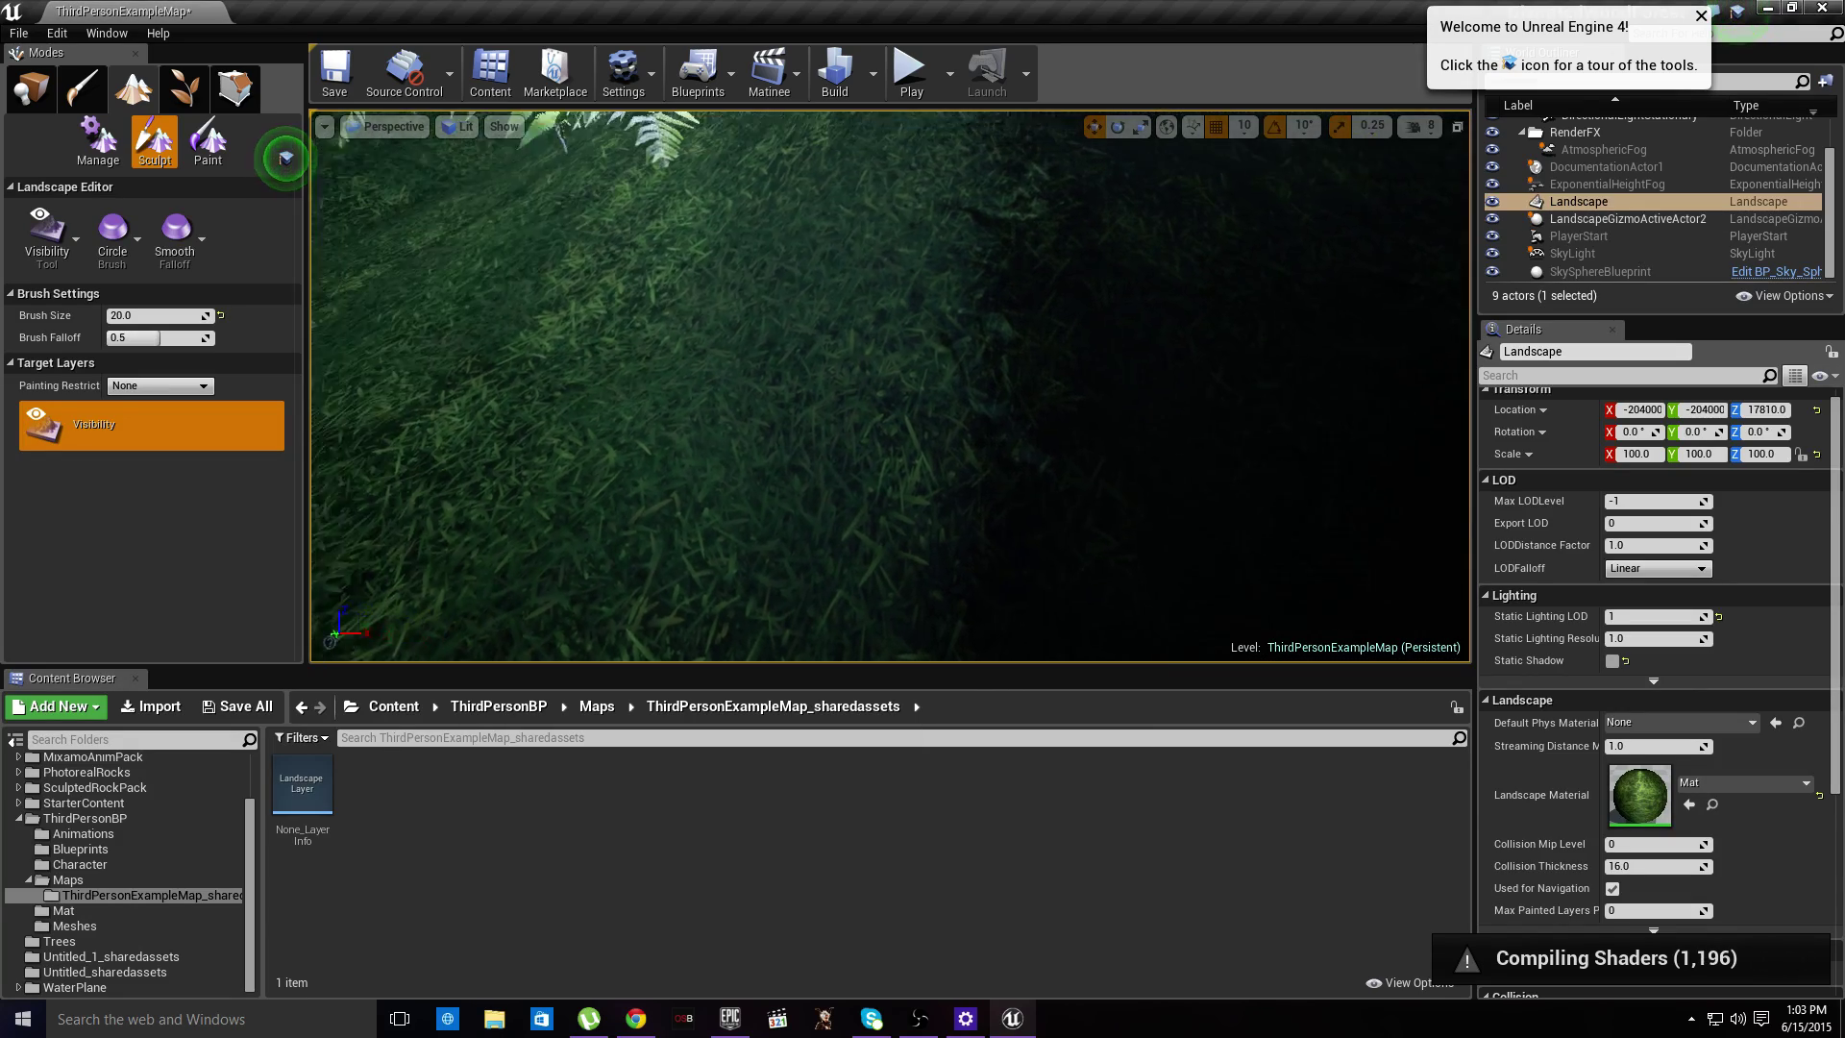
scroll(940, 381, "down", 5)
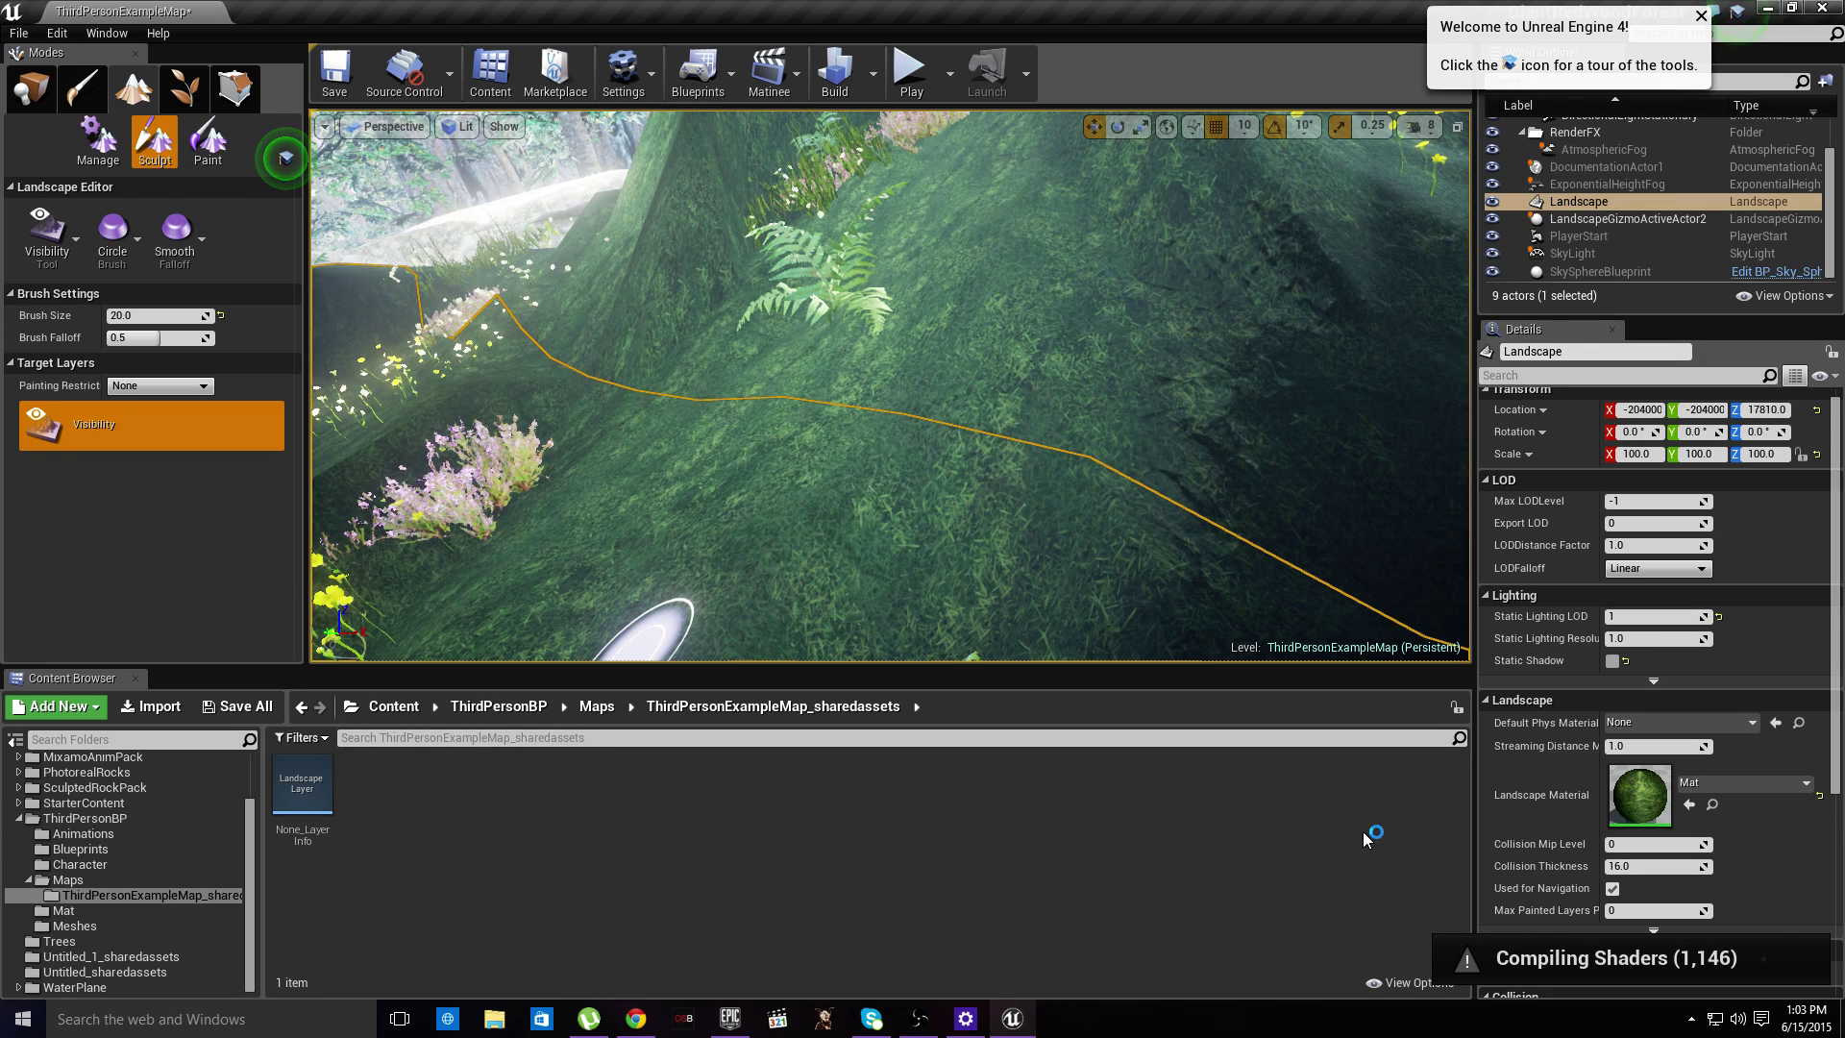
- Reopen the Mat material, review its node network around the Lerp and Landscape Visibility Mask, and close it without applying changes
double_click(1640, 795)
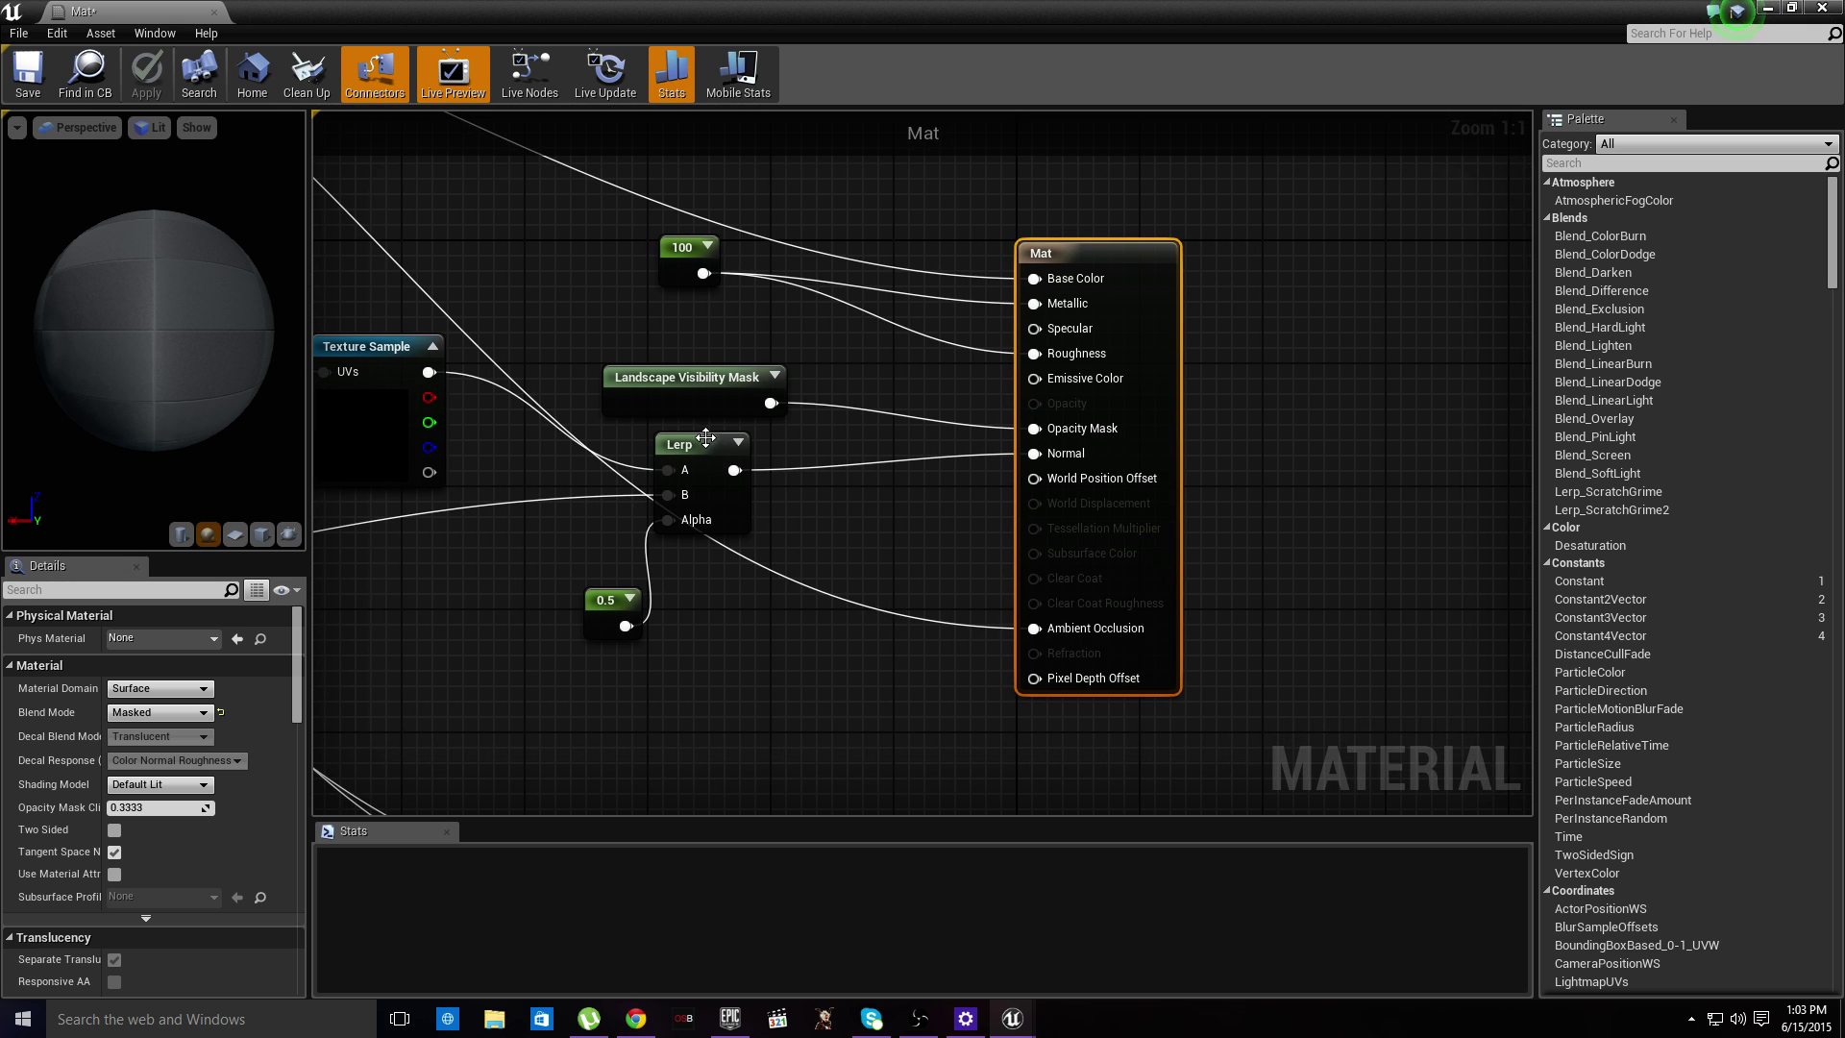
left_click_drag(704, 437, 851, 432)
right_click_drag(540, 523, 1736, 305)
scroll(961, 435, "down", 6)
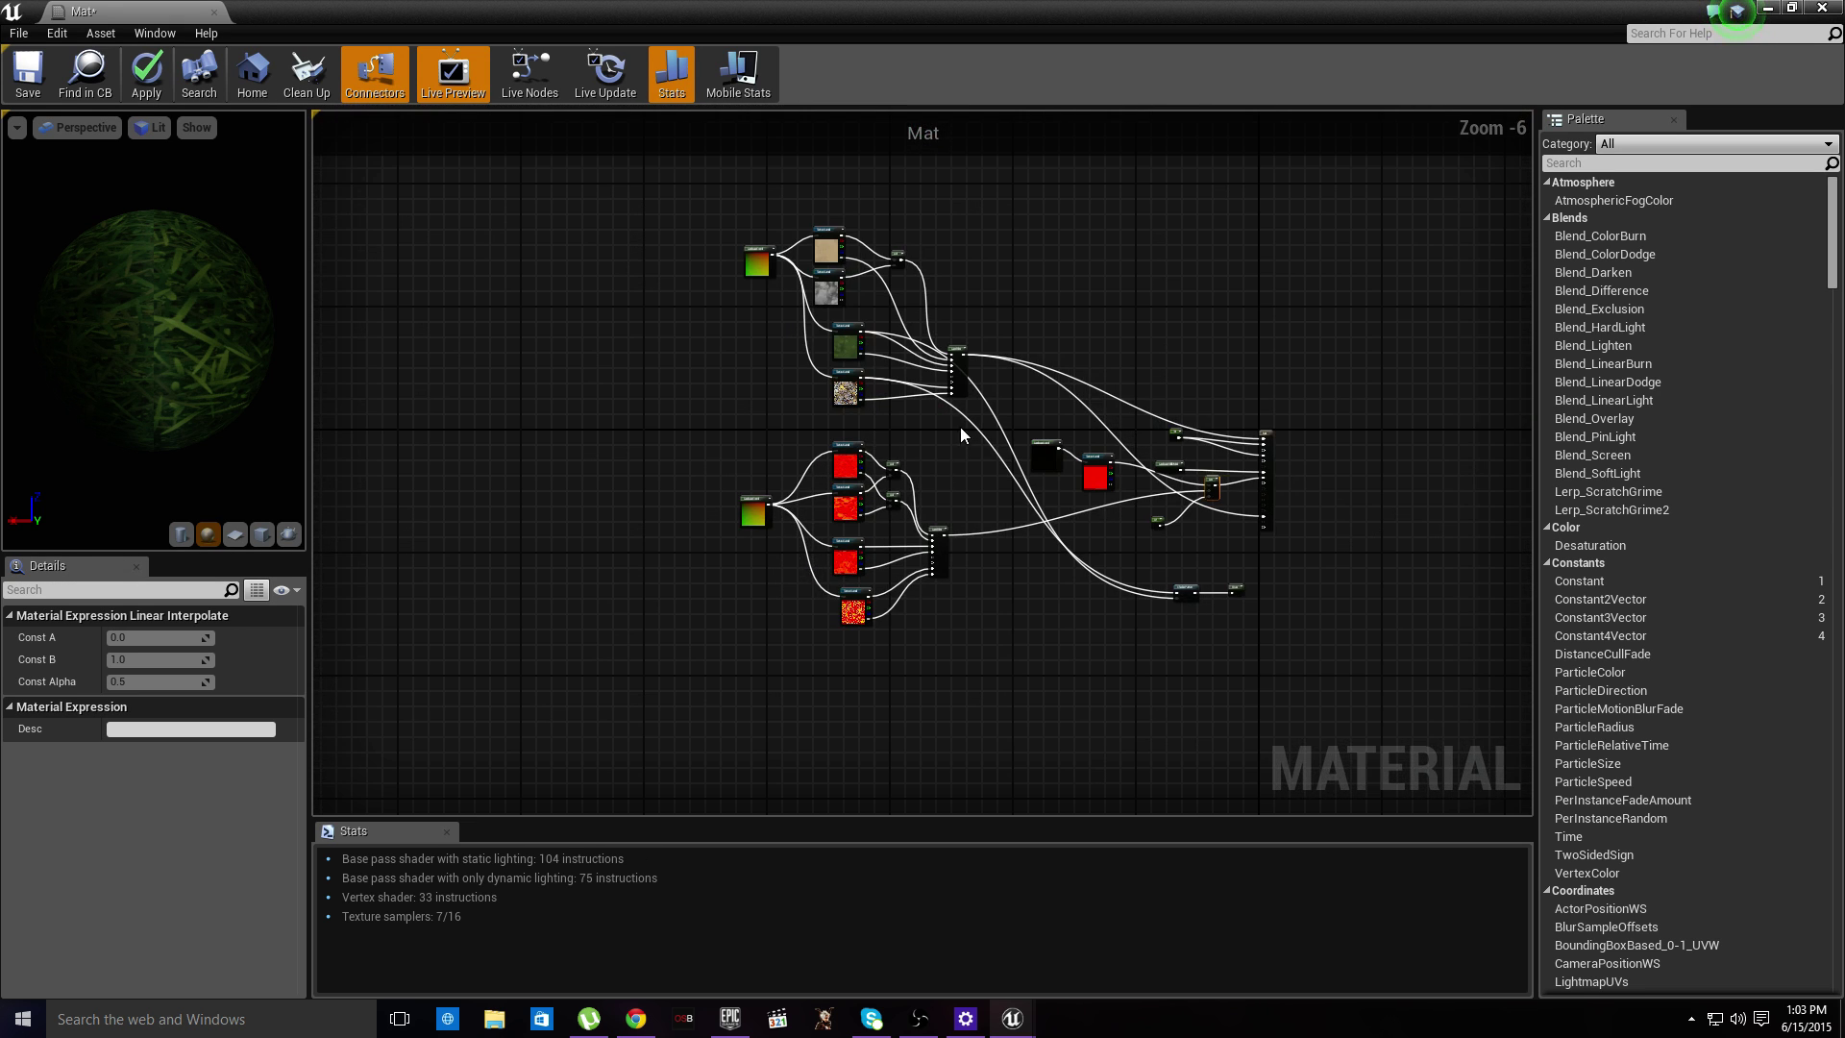
scroll(961, 434, "up", 4)
right_click_drag(669, 593, 95, 232)
right_click_drag(385, 596, 131, 298)
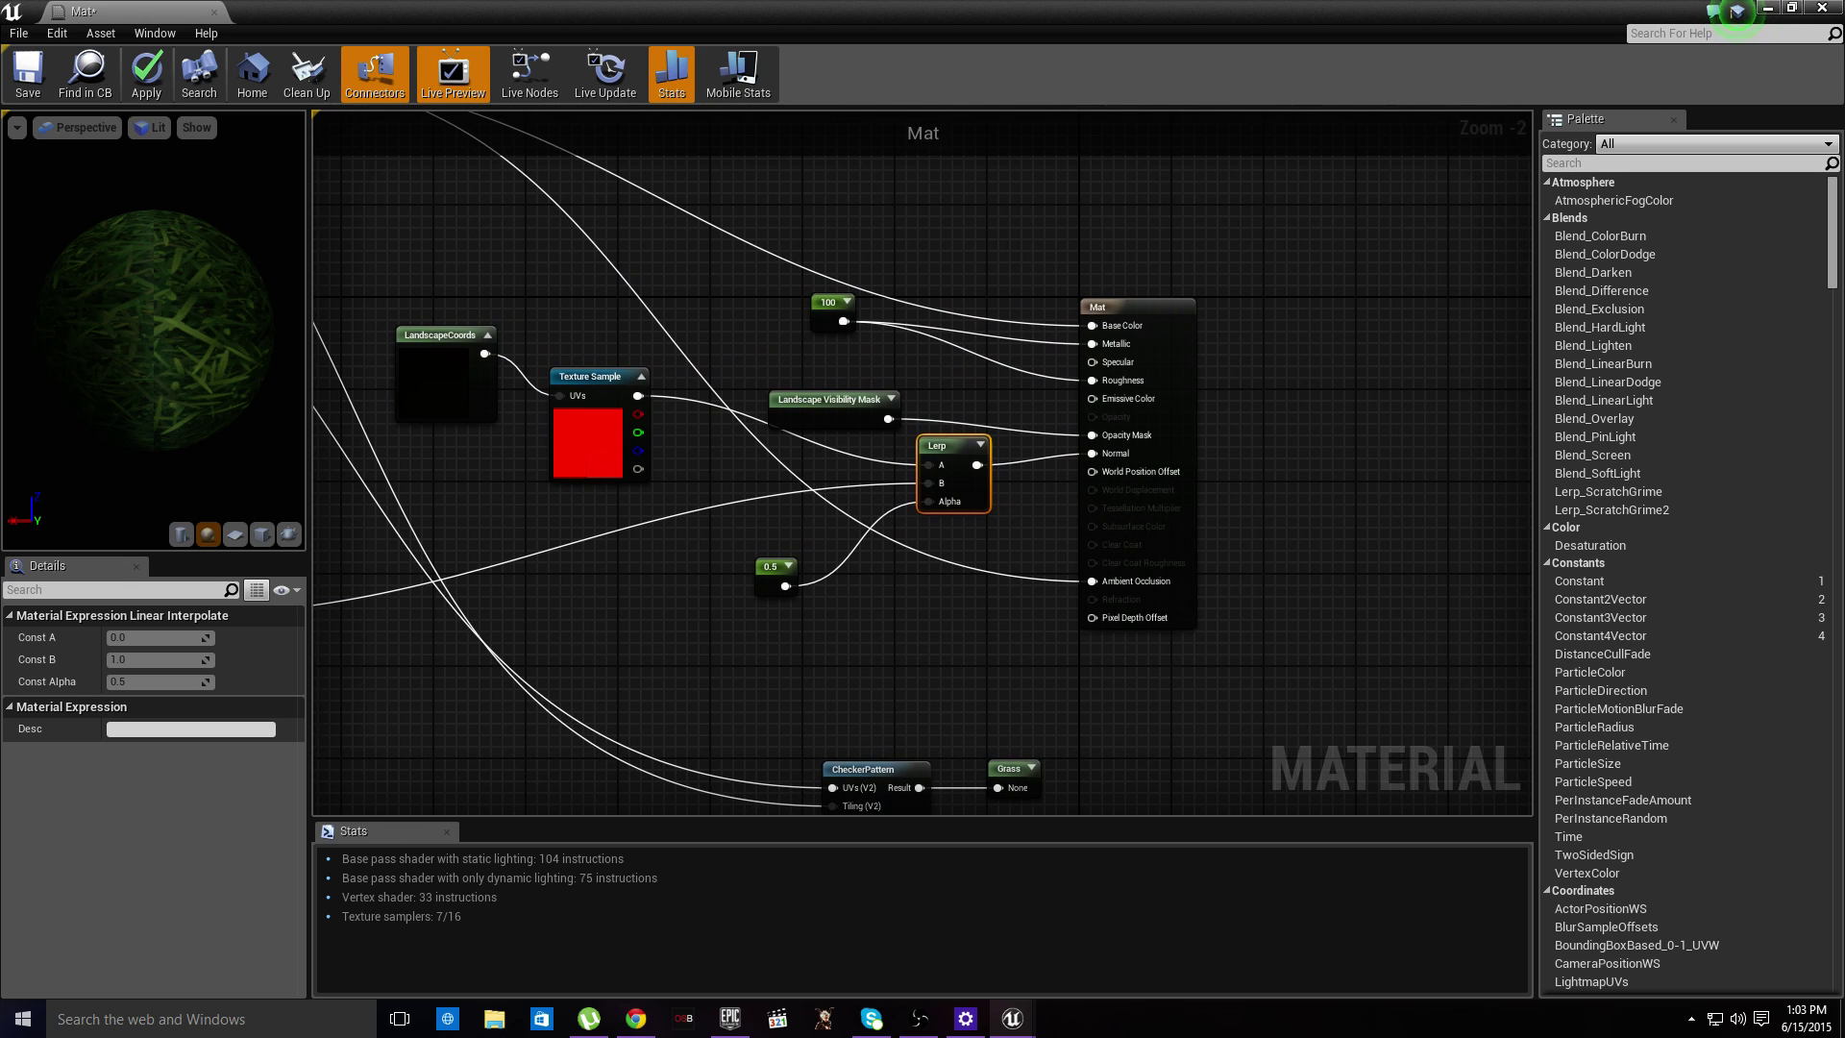
left_click(1793, 9)
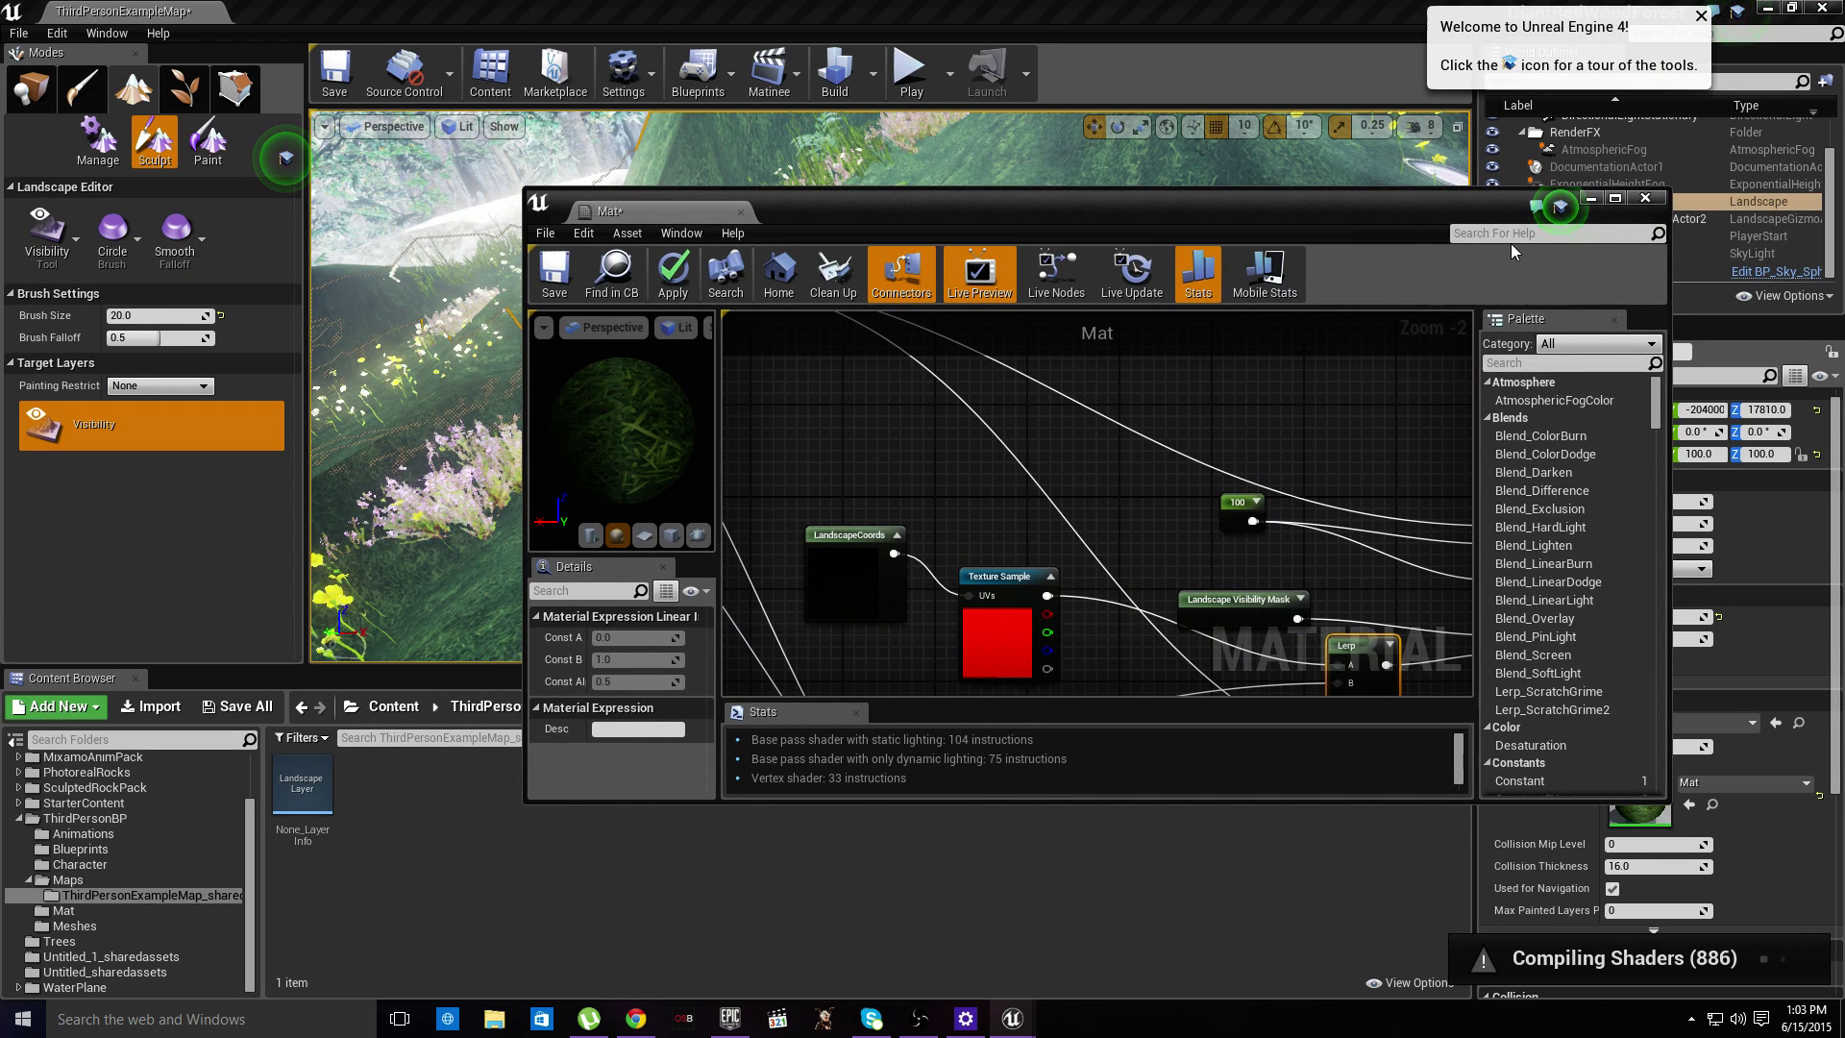
left_click(1644, 199)
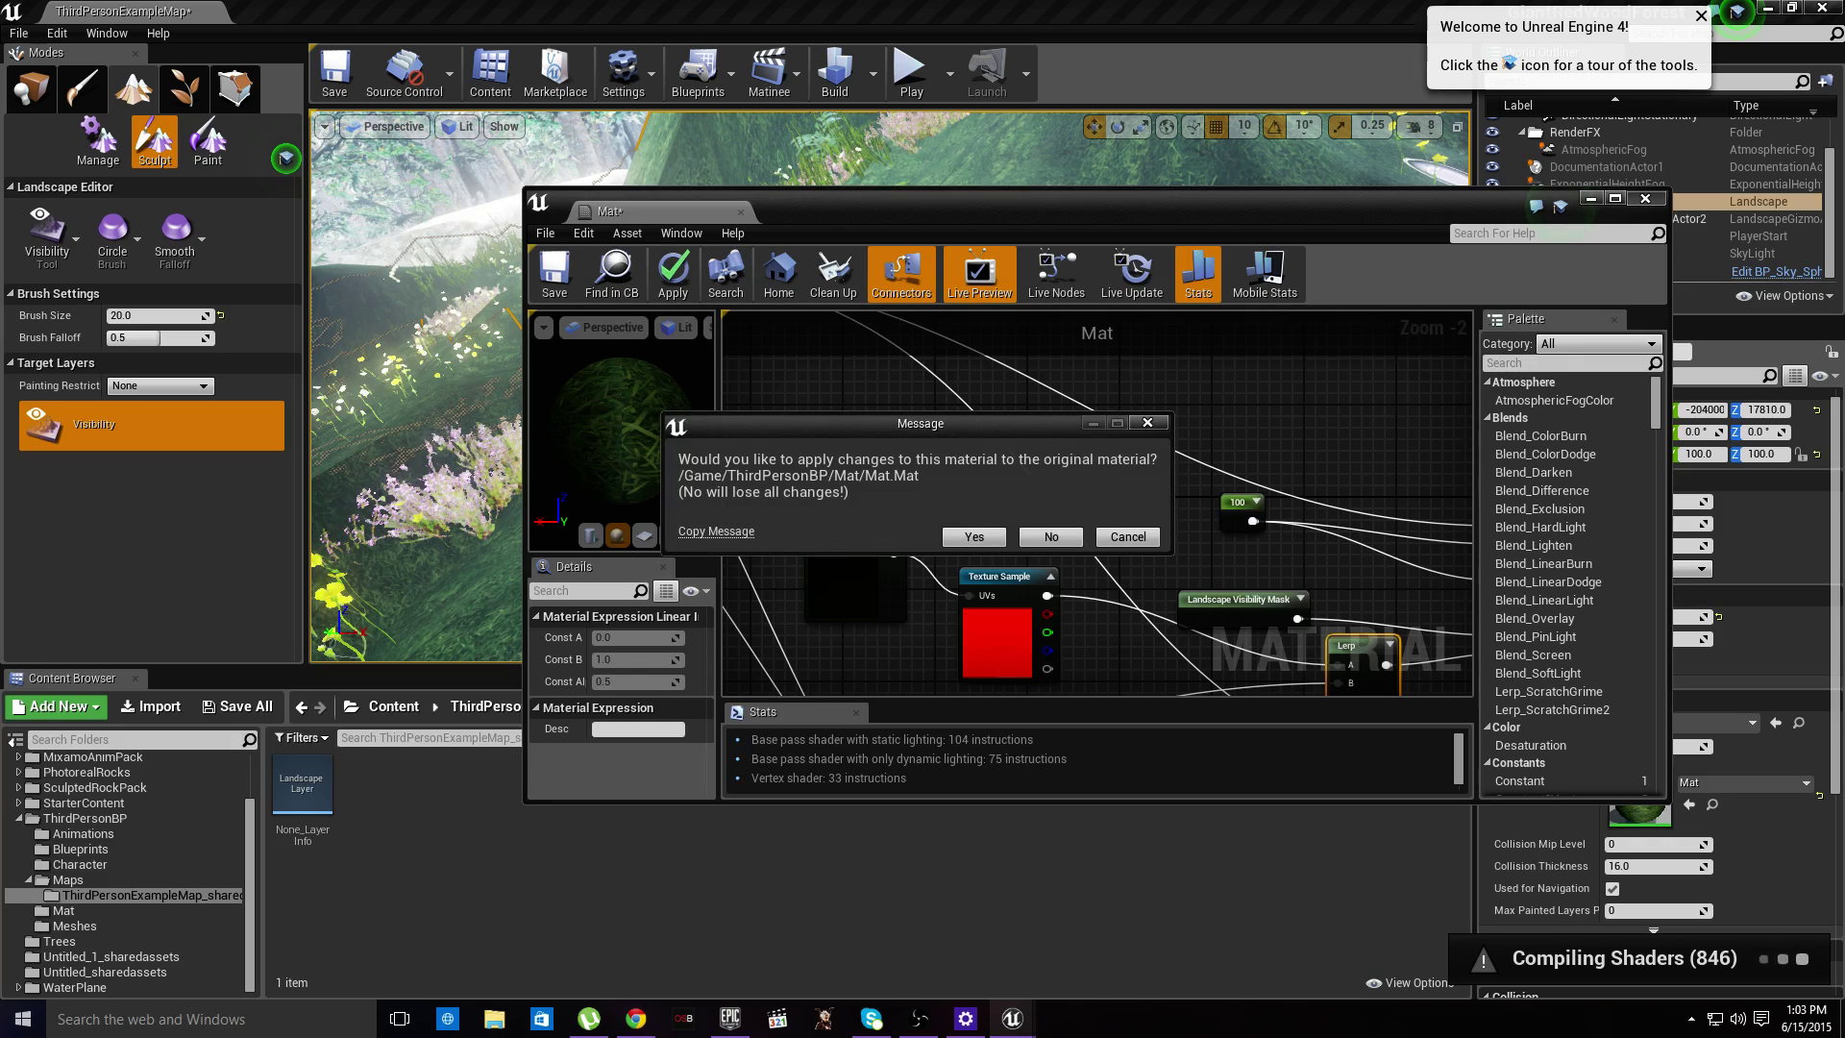
left_click(1050, 542)
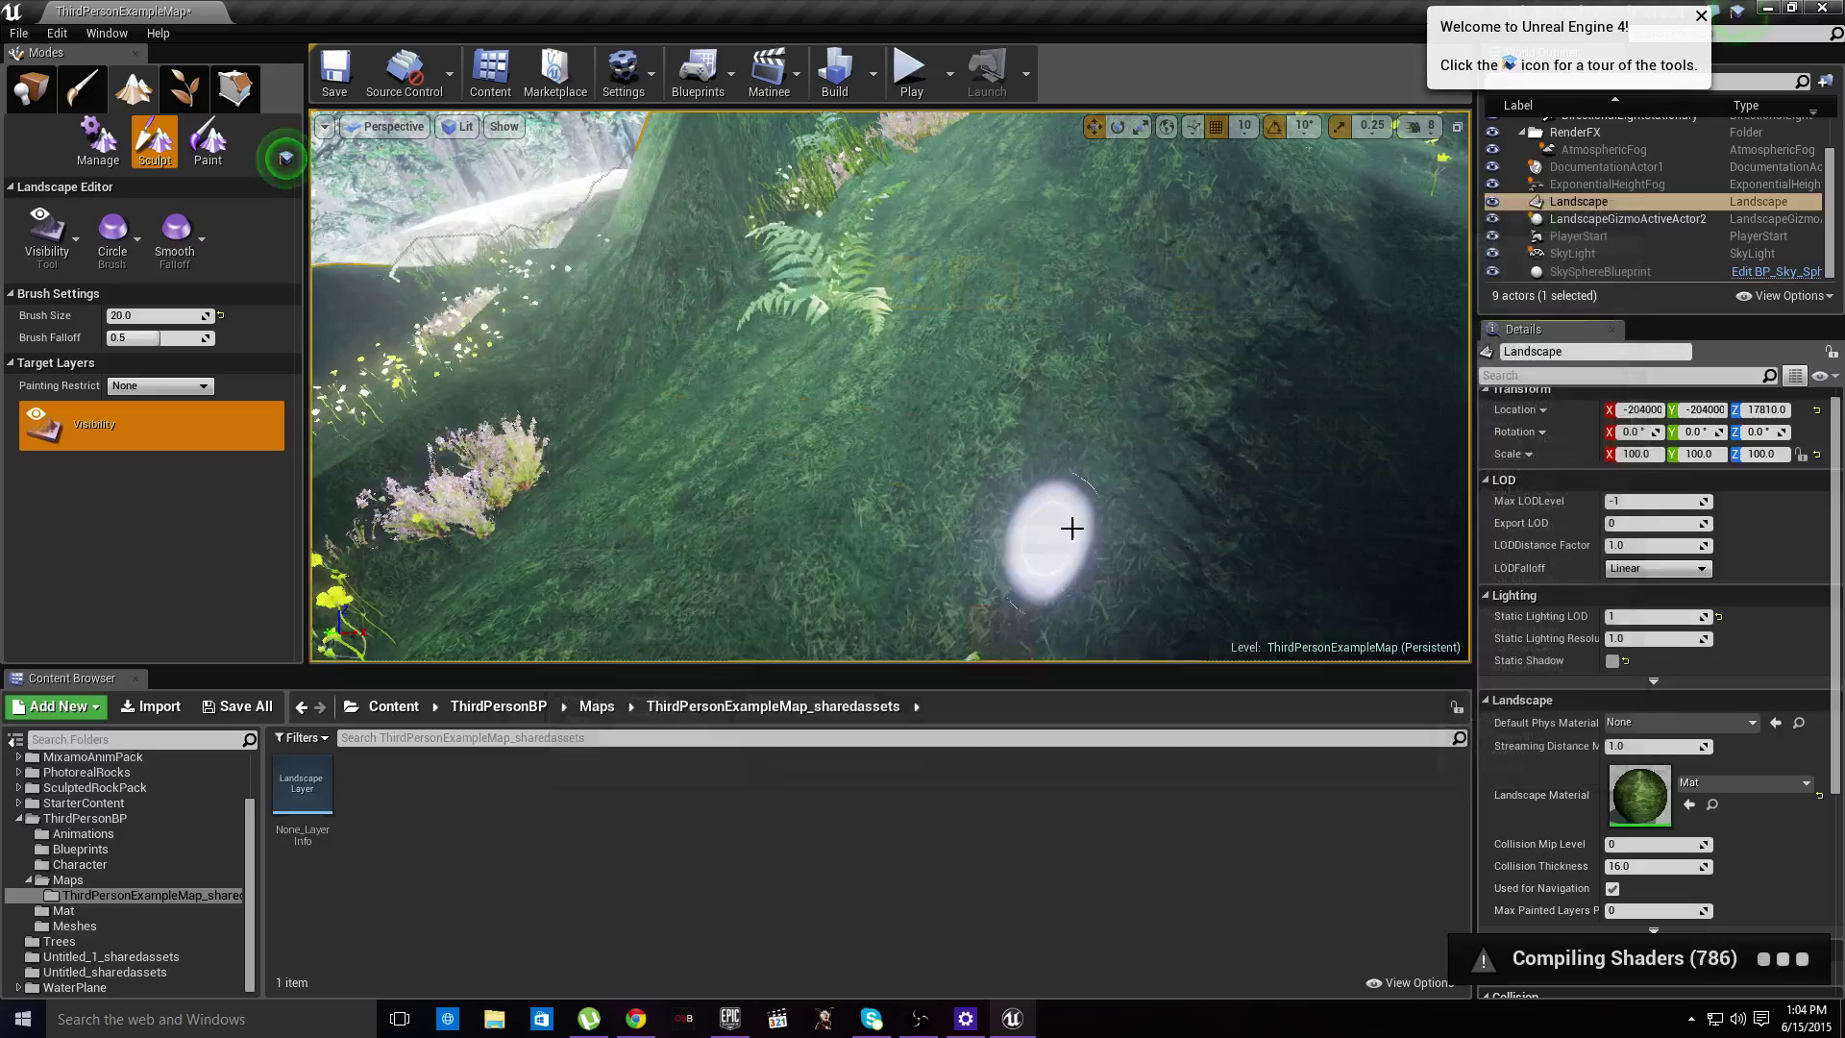
right_click_drag(1092, 515, 911, 570)
scroll(910, 570, "up", 8)
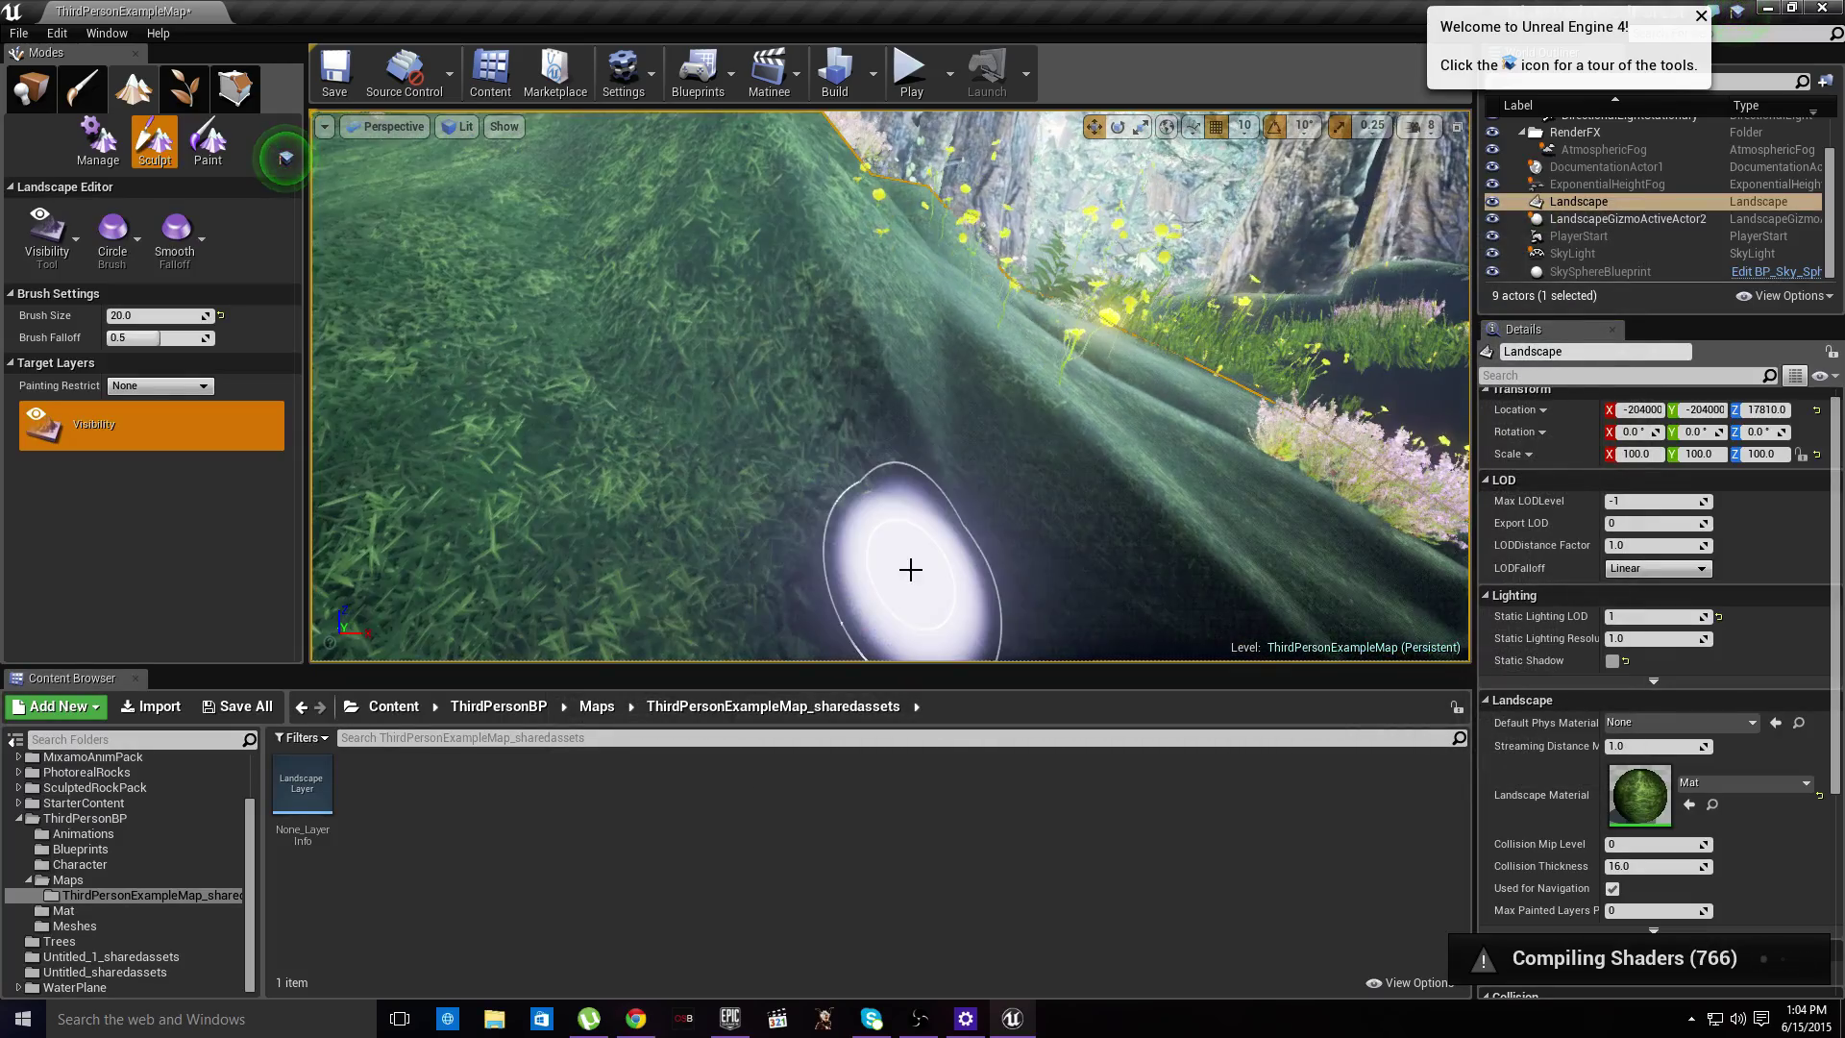
scroll(911, 570, "down", 3)
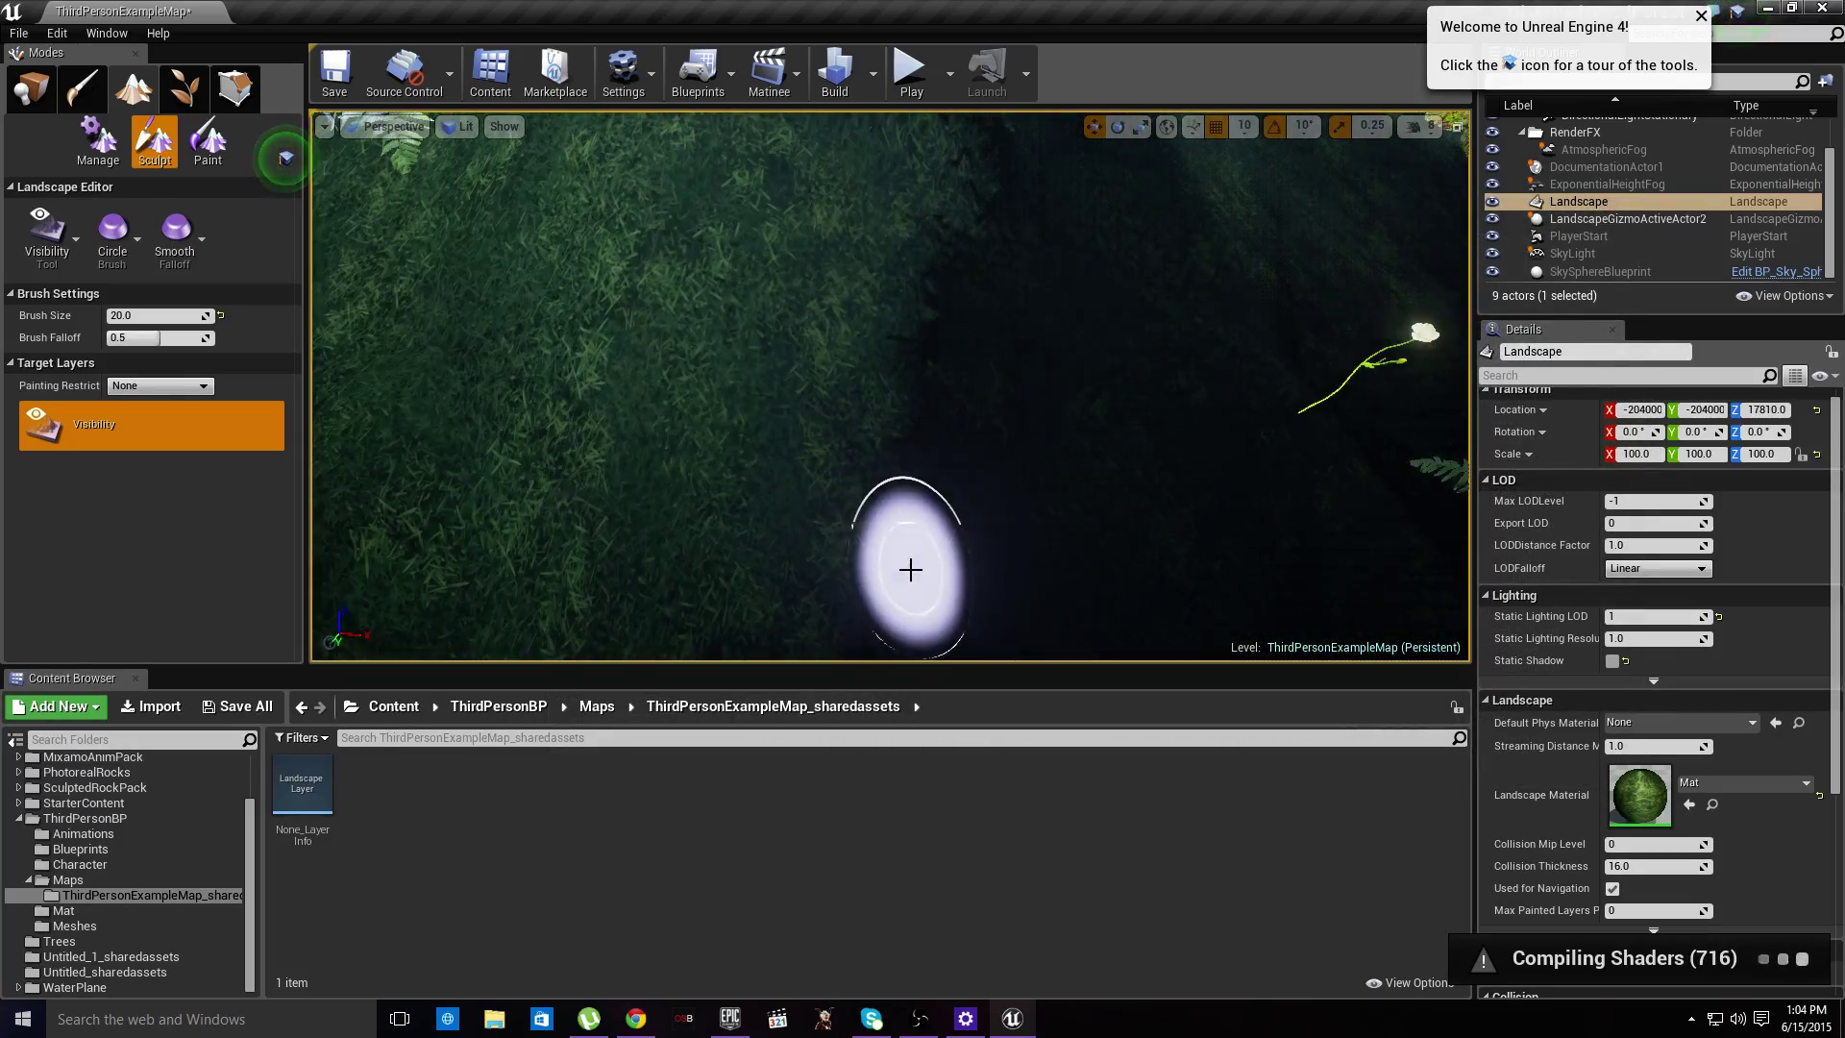
right_click_drag(911, 569, 615, 559)
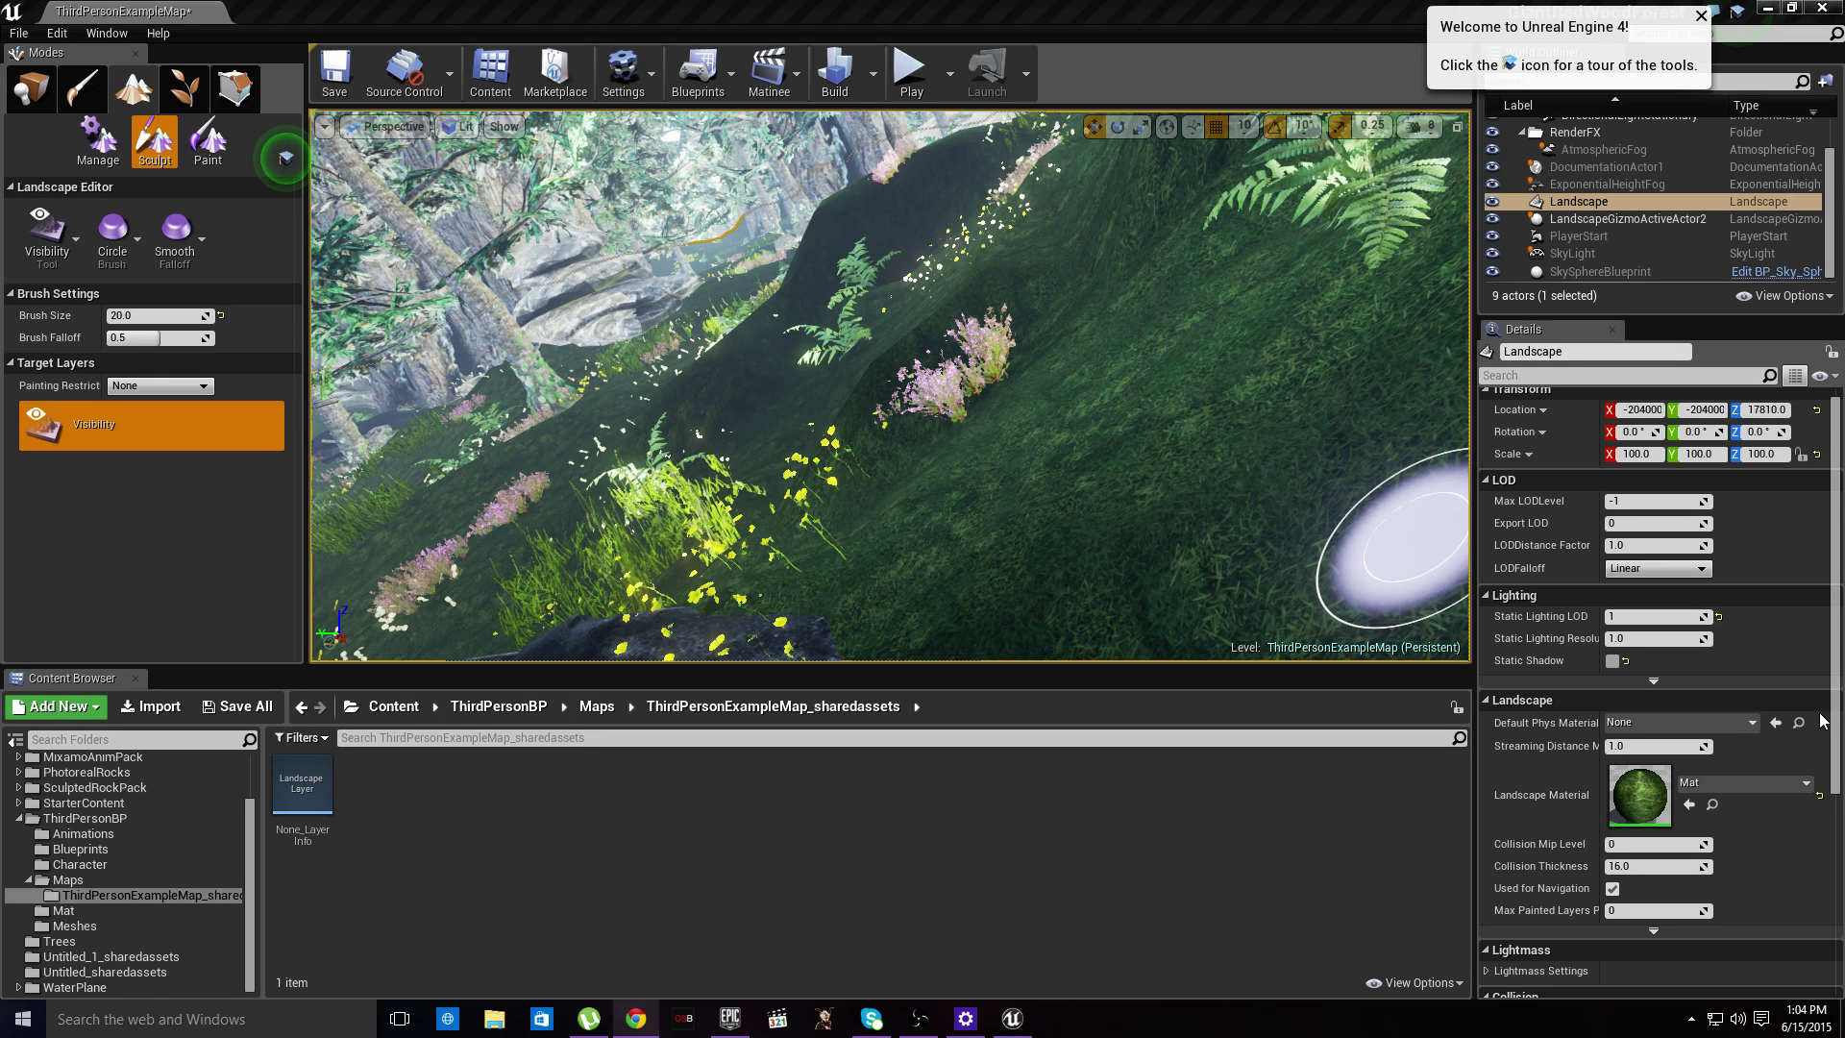
scroll(1711, 798, "down", 2)
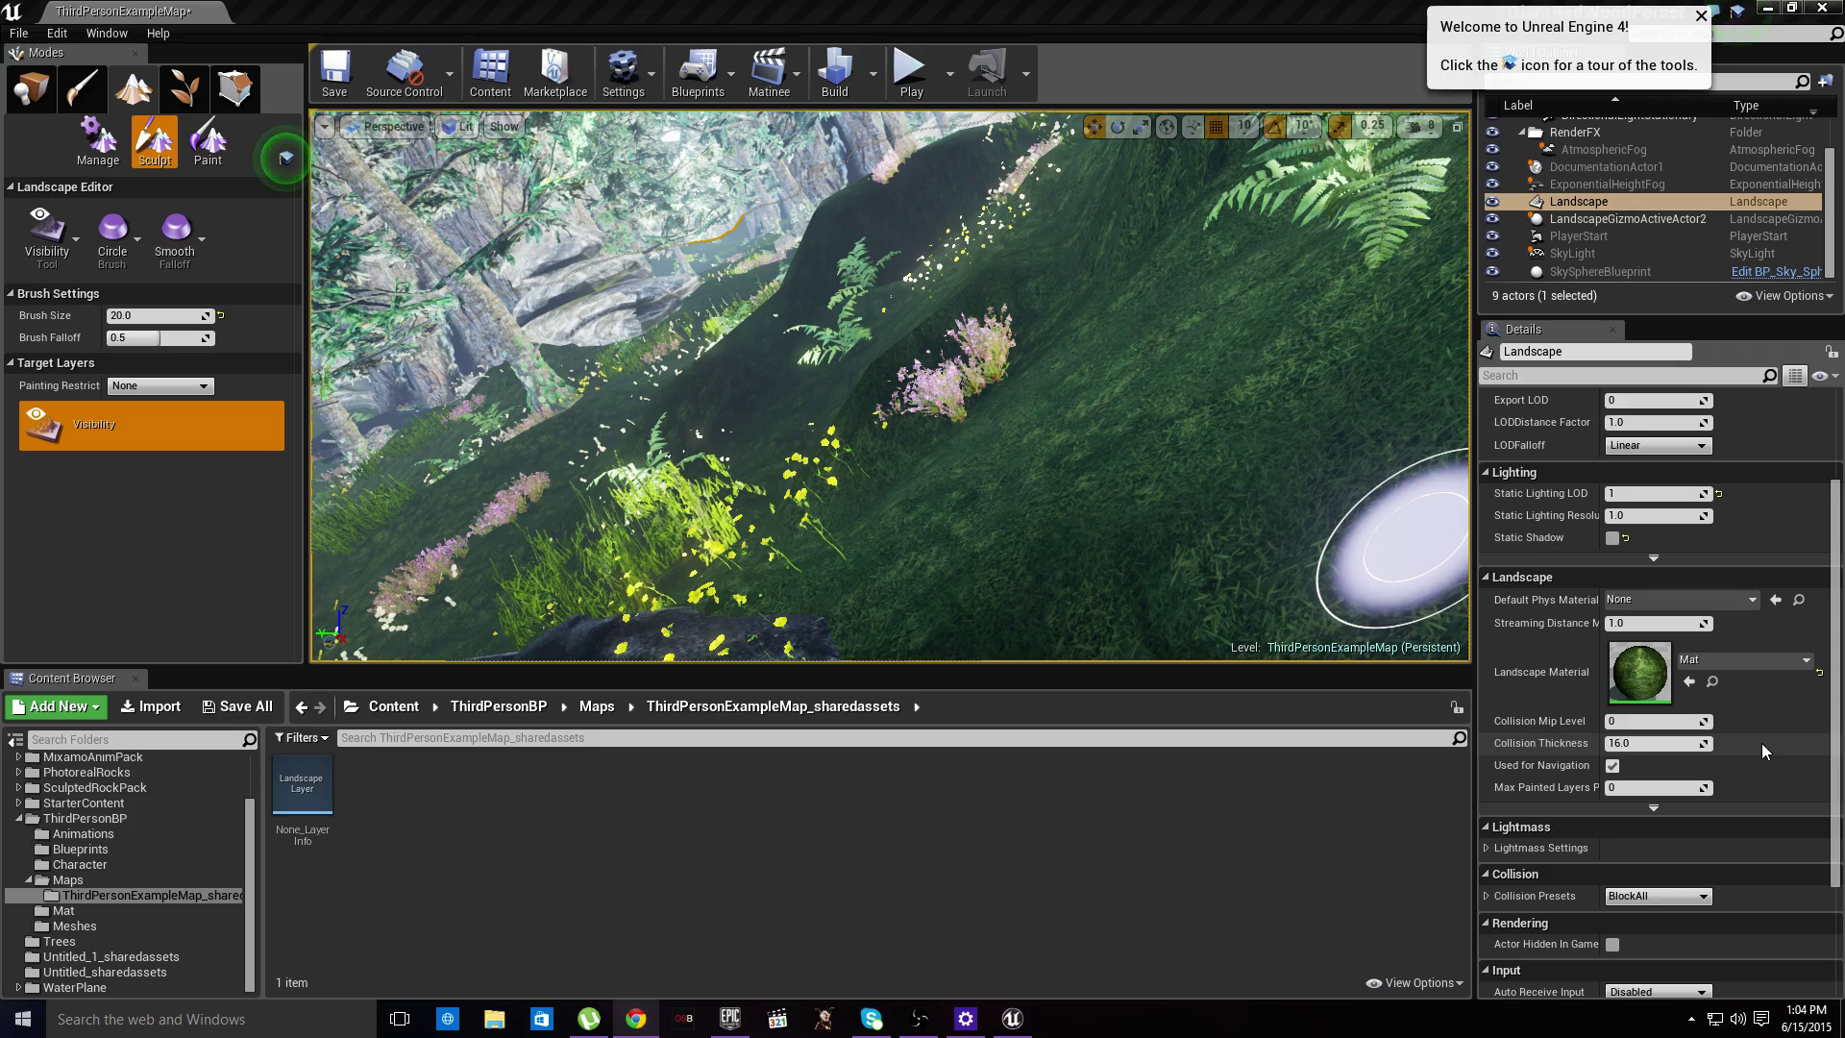
- Paint a hole in the grassy slope beside the fern with the Visibility tool at brush size 20
mouse_move(1240, 539)
right_mouse_down()
mouse_move(1317, 567)
mouse_move(1336, 529)
right_mouse_up()
right_click_drag(1114, 413, 1009, 400)
mouse_move(844, 399)
right_mouse_down()
mouse_move(826, 394)
mouse_move(816, 420)
right_mouse_up()
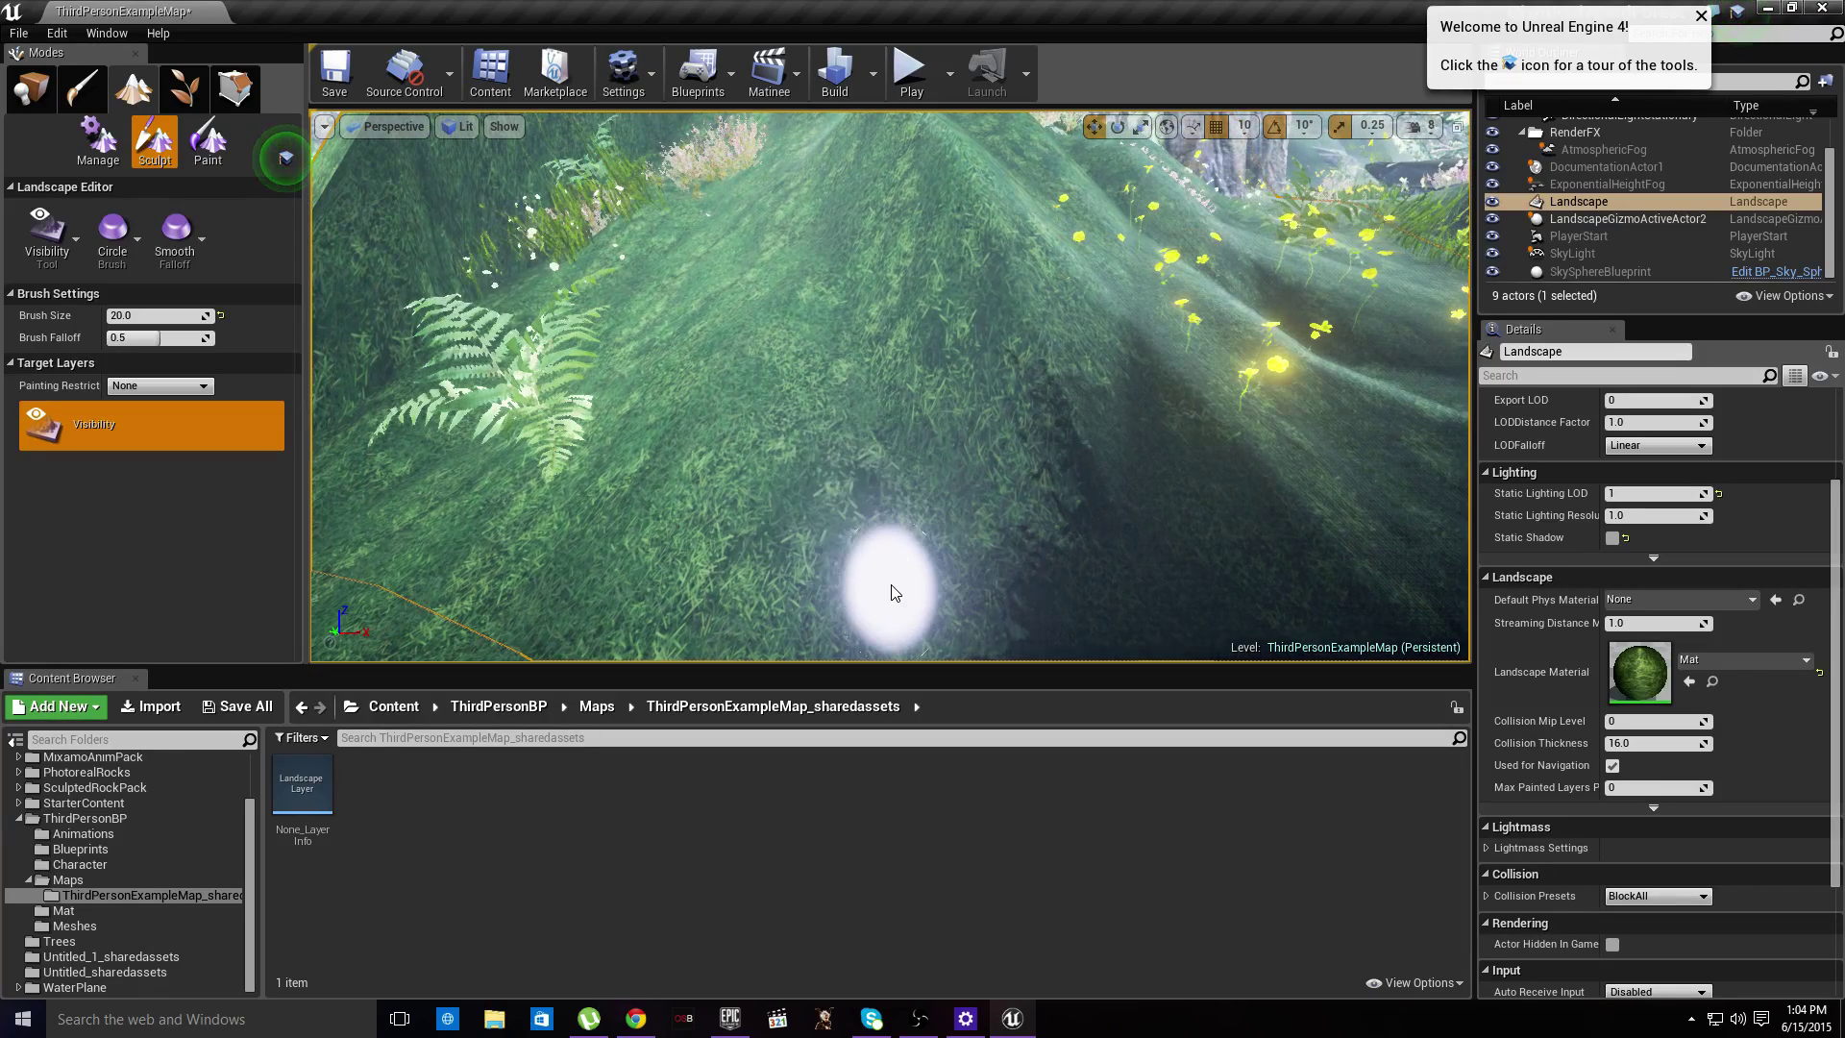
mouse_move(873, 536)
left_mouse_down()
mouse_move(885, 474)
mouse_move(947, 490)
left_mouse_up()
mouse_move(895, 471)
right_mouse_down()
mouse_move(918, 403)
mouse_move(898, 471)
right_mouse_up()
scroll(894, 478, "up", 6)
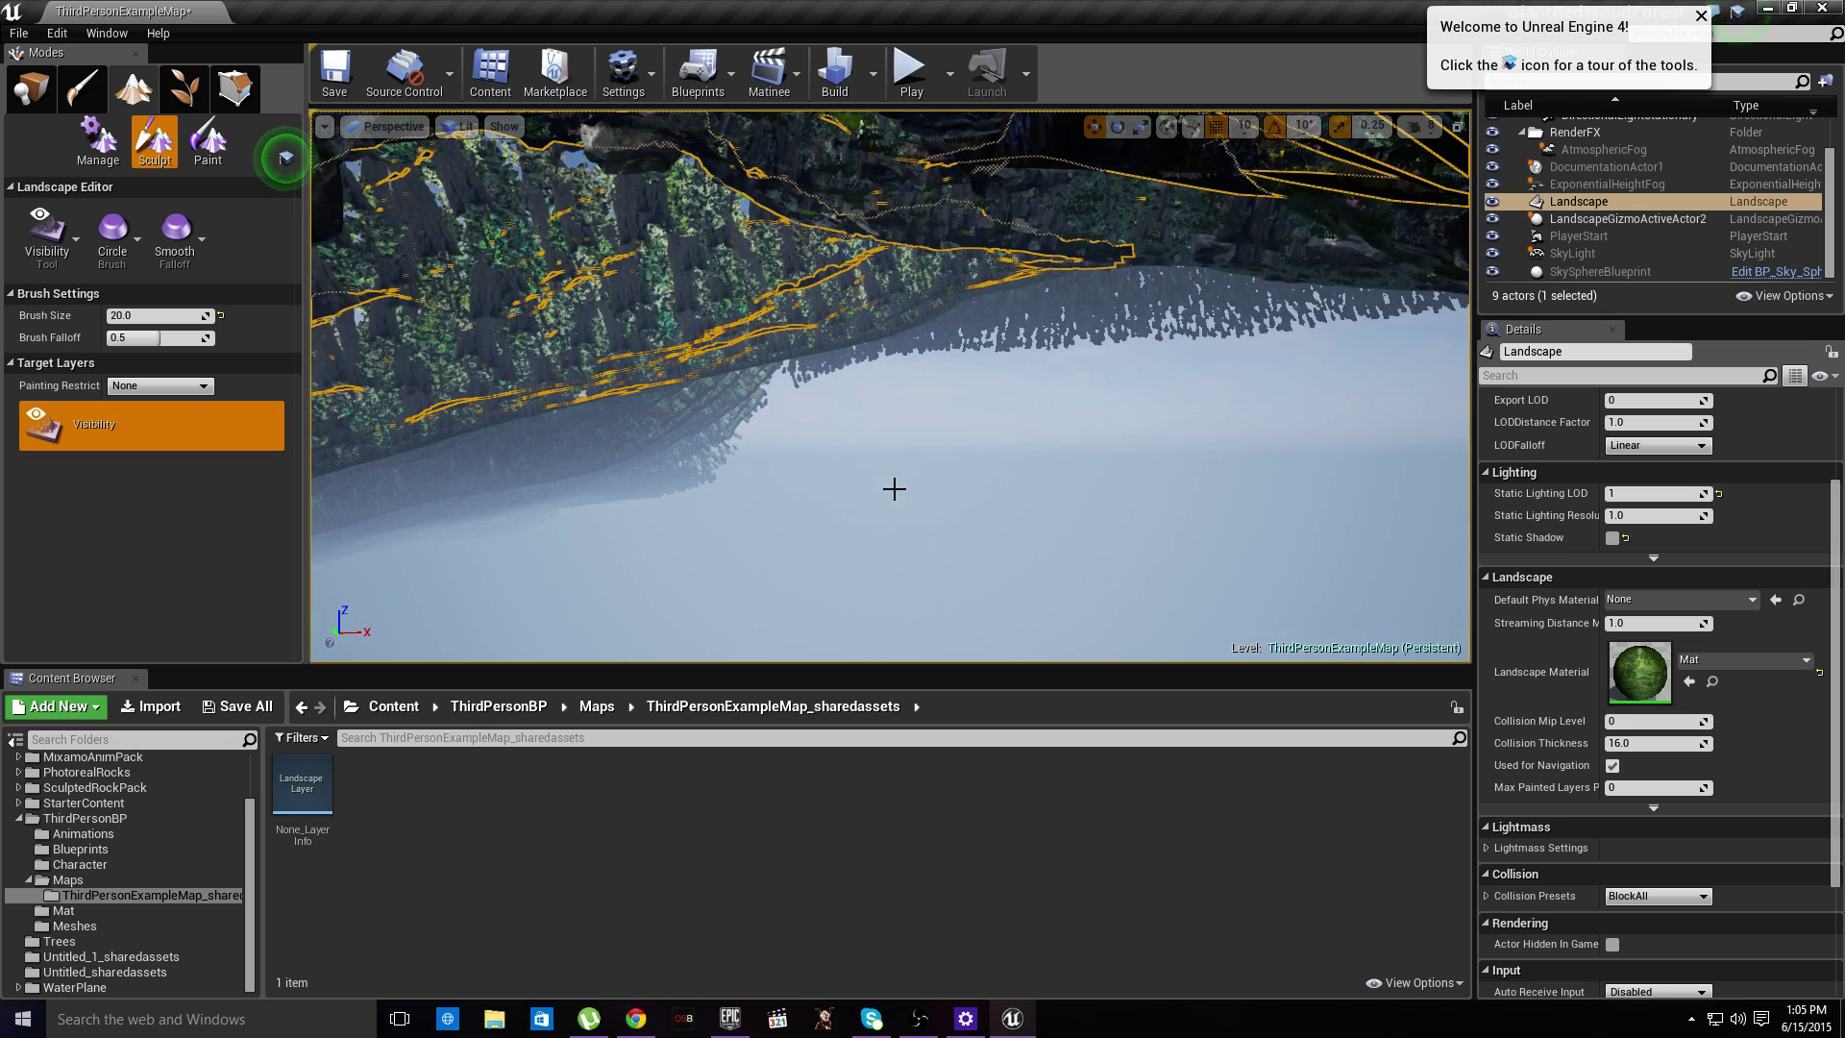
- Set the brush size to 143.222382 and paint a larger hole in the dark hillside with the Visibility tool
scroll(894, 489, "down", 6)
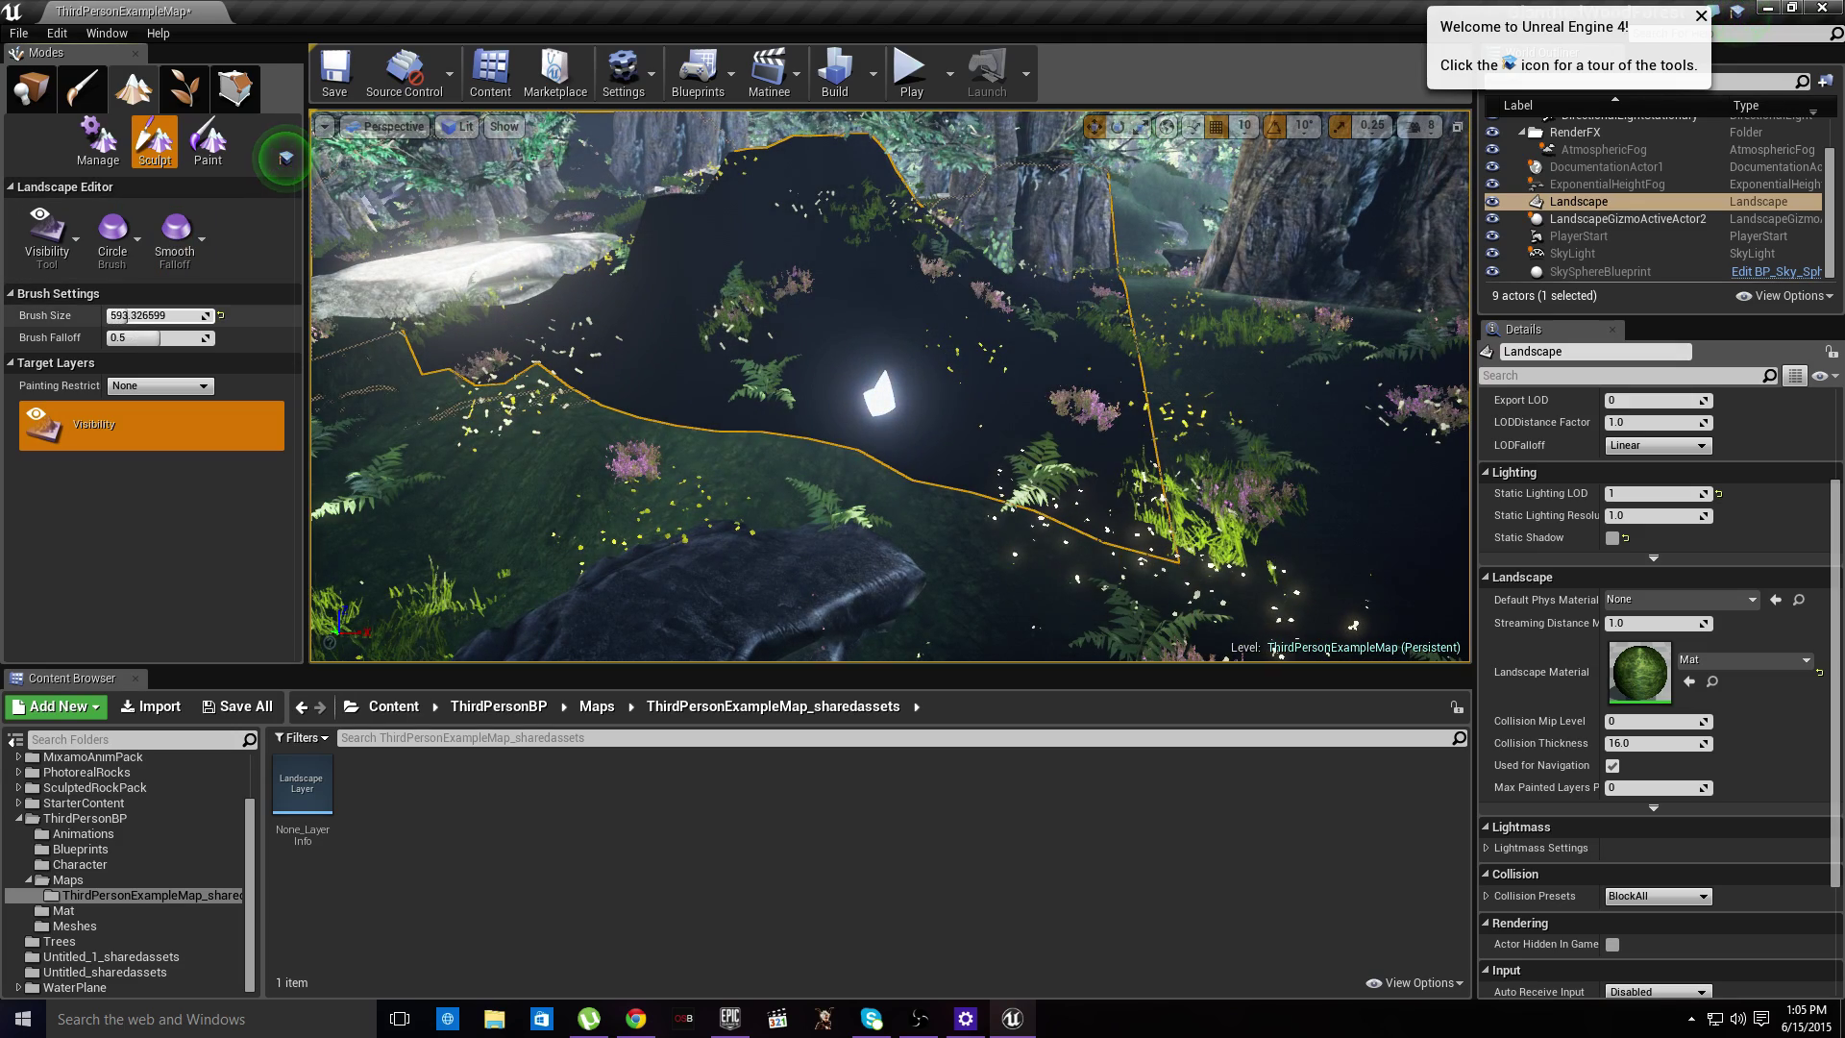
scroll(865, 385, "up", 6)
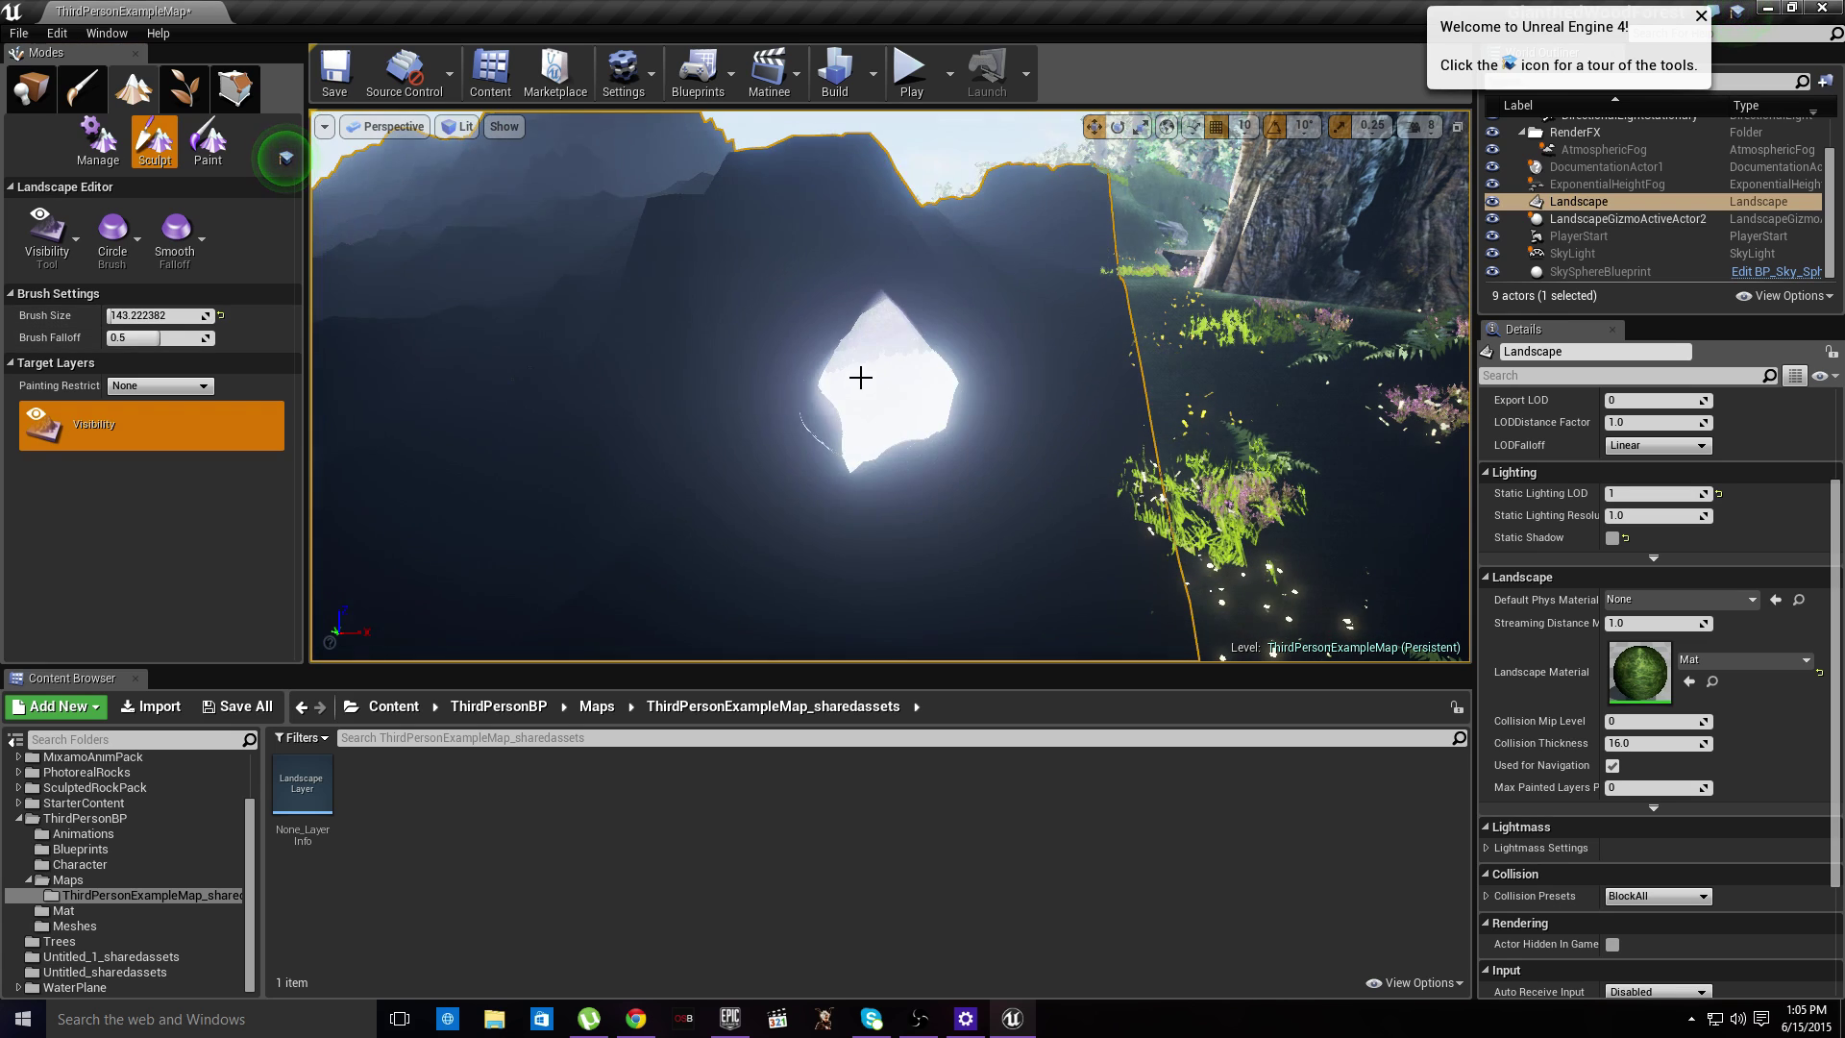
mouse_move(883, 465)
left_mouse_down()
mouse_move(939, 362)
mouse_move(803, 363)
mouse_move(804, 477)
mouse_move(990, 509)
left_mouse_up()
right_click_drag(943, 477, 860, 480)
key("w")
key("s")
- Inspect the surrounding forest and the flower-covered slopes, ending close to the hole in the landscape
scroll(971, 494, "up", 10)
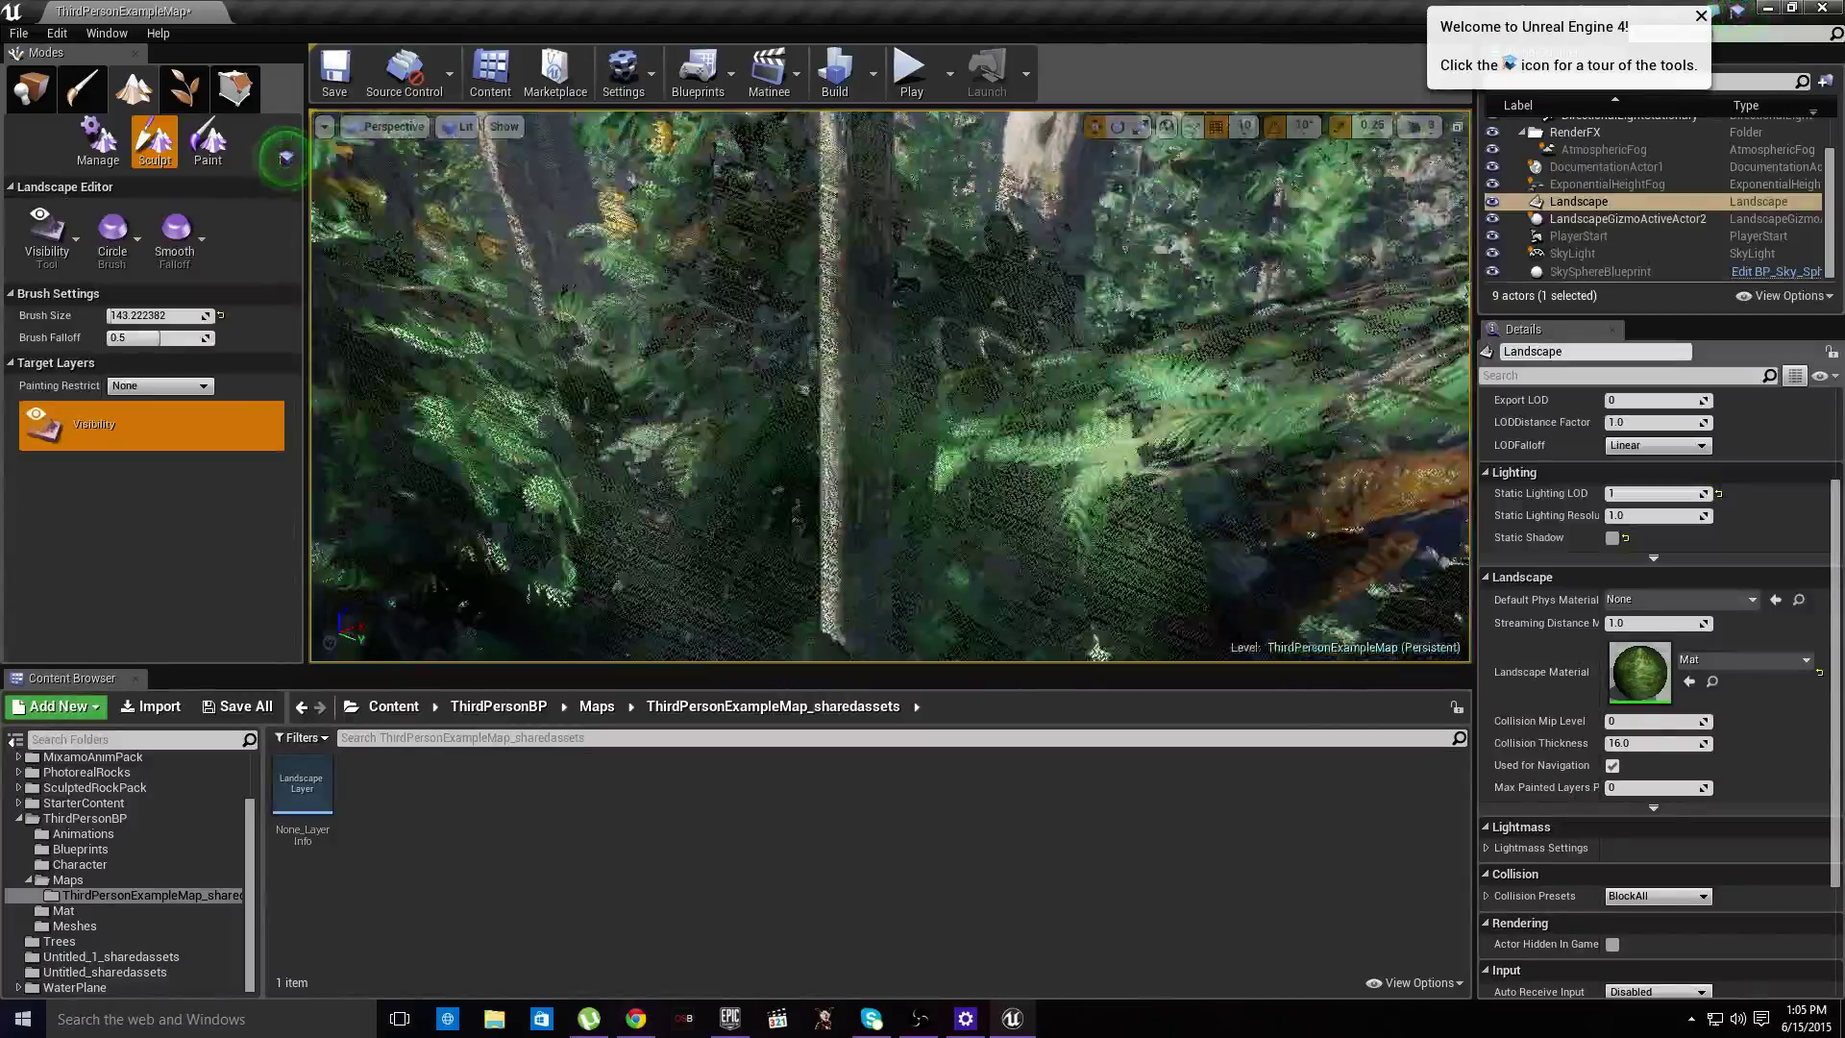
right_click_drag(971, 494, 687, 461)
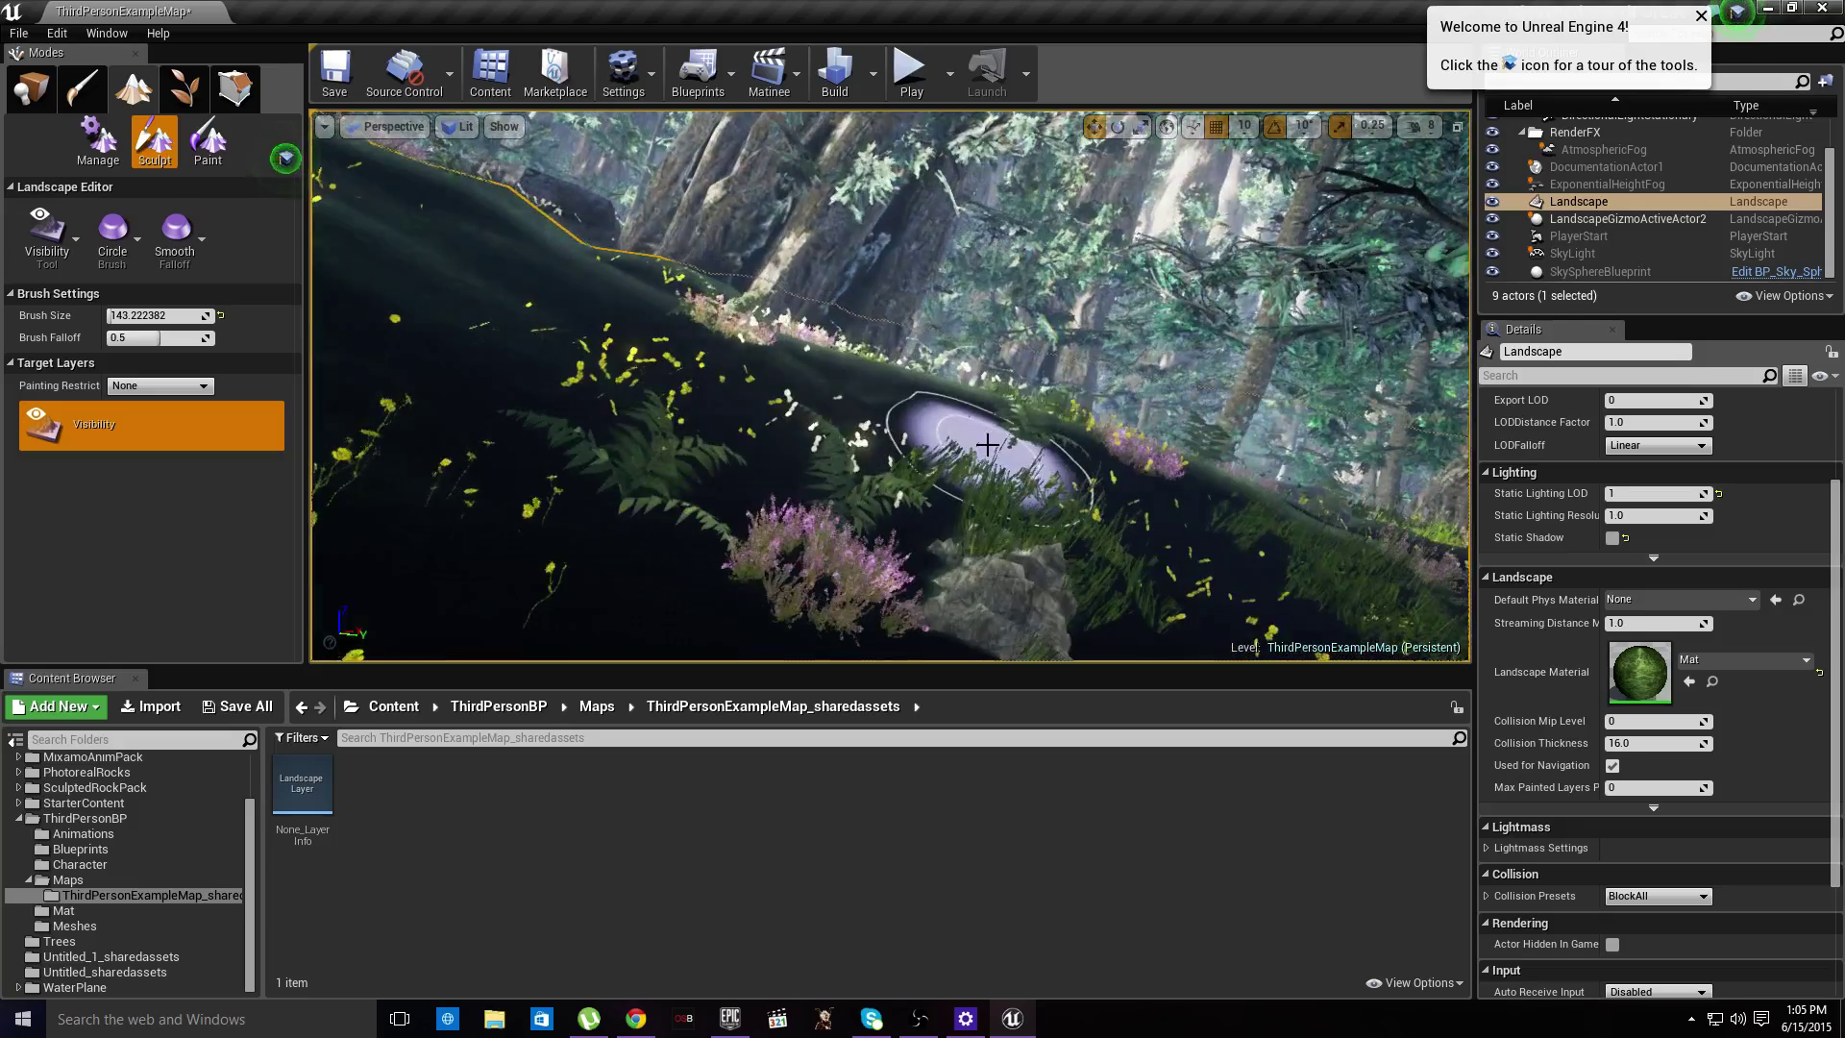
mouse_move(987, 444)
right_mouse_down()
mouse_move(1076, 461)
mouse_move(1173, 404)
mouse_move(1249, 500)
mouse_move(1345, 423)
mouse_move(1038, 519)
mouse_move(999, 558)
mouse_move(979, 519)
right_mouse_up()
right_click_drag(979, 444, 1029, 423)
mouse_move(1029, 490)
right_mouse_down()
mouse_move(994, 565)
mouse_move(1038, 730)
mouse_move(1059, 711)
right_mouse_up()
mouse_move(1059, 623)
right_mouse_down()
mouse_move(1059, 576)
mouse_move(1090, 735)
mouse_move(1000, 600)
mouse_move(1066, 625)
right_mouse_up()
right_click_drag(672, 486, 768, 519)
mouse_move(856, 478)
right_mouse_down()
mouse_move(807, 481)
mouse_move(926, 457)
right_mouse_up()
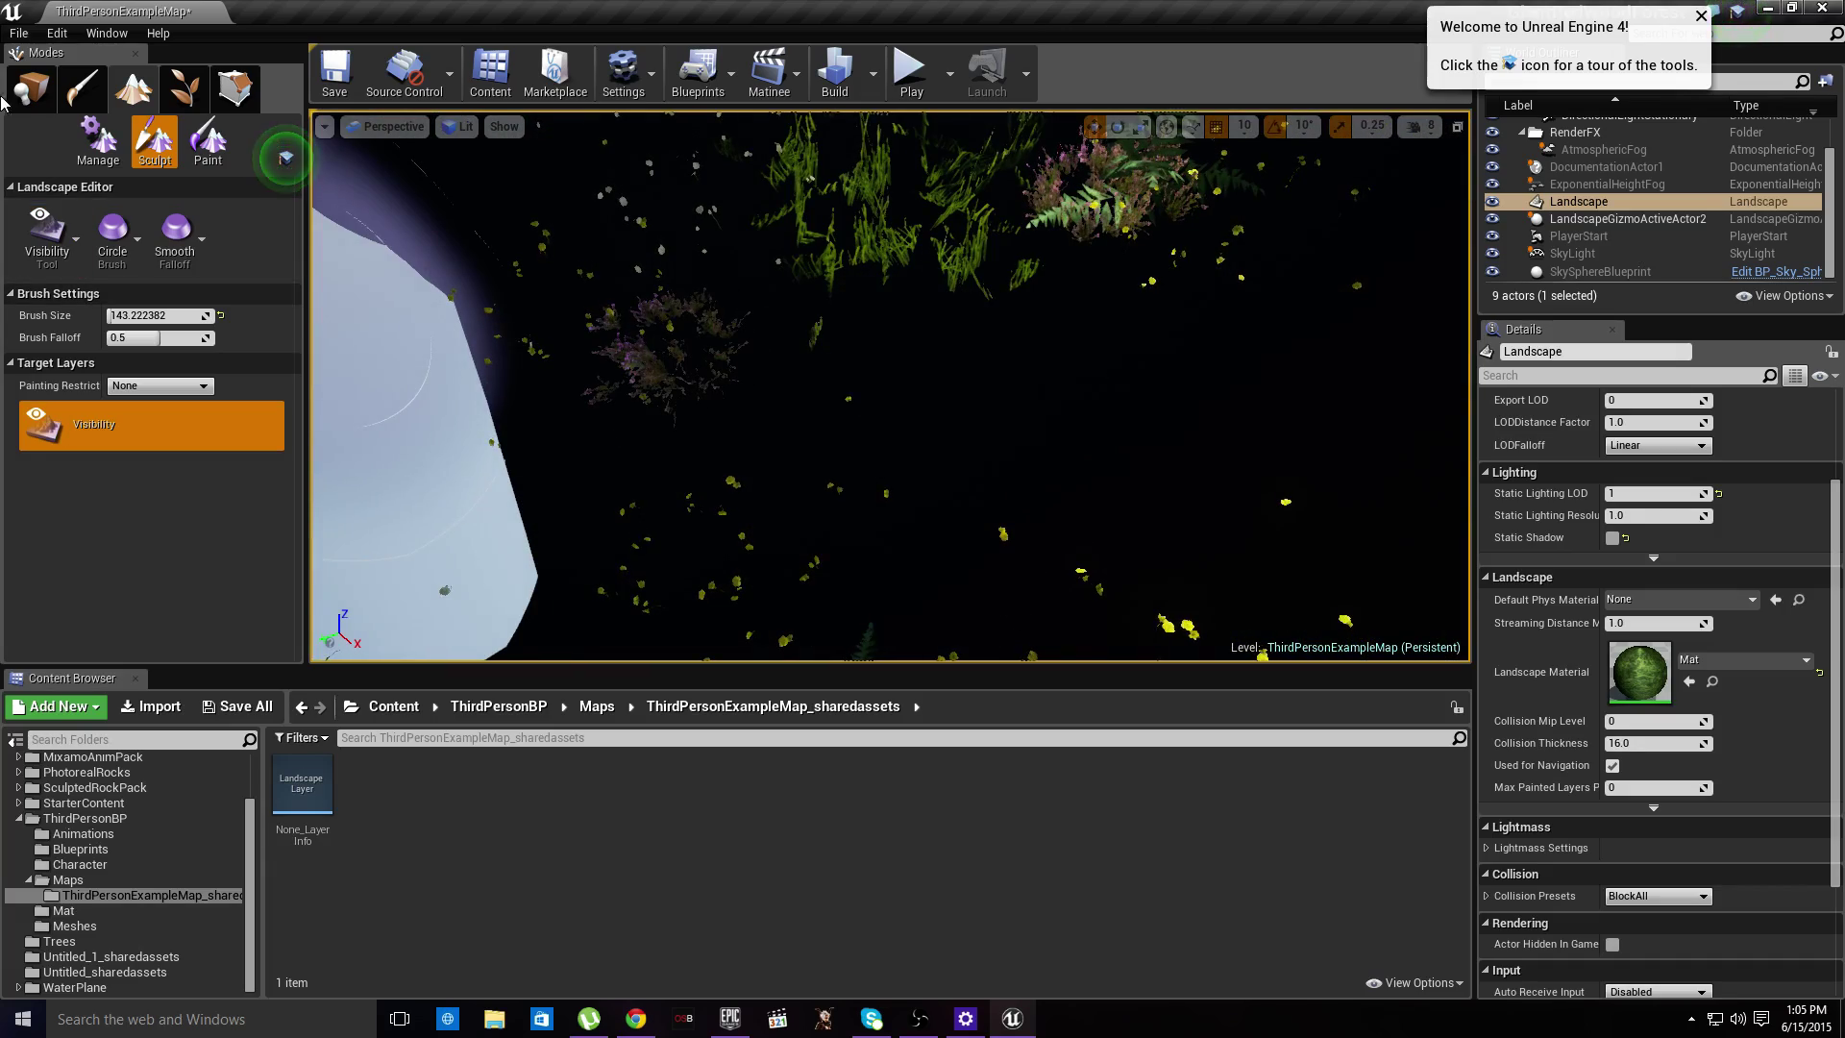
- Switch to Place mode and look through the landscape's material, collision and input properties
left_click(21, 93)
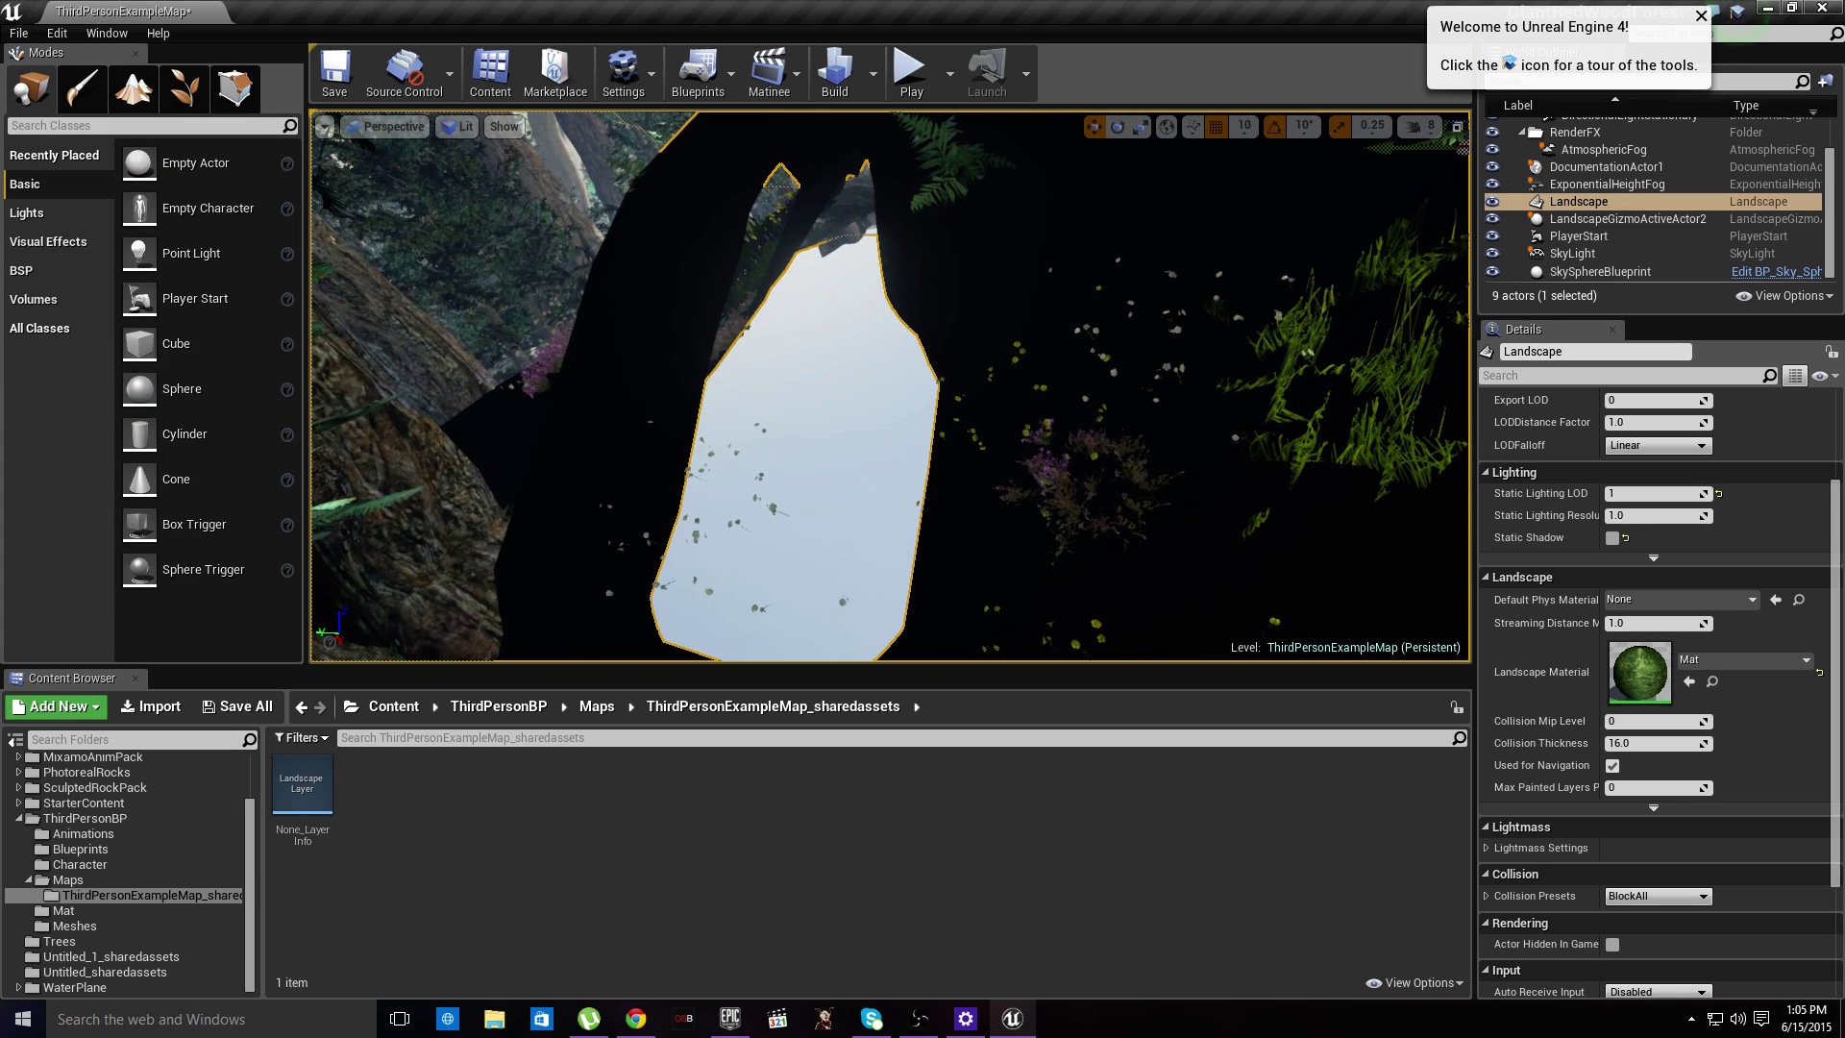
scroll(1730, 760, "down", 3)
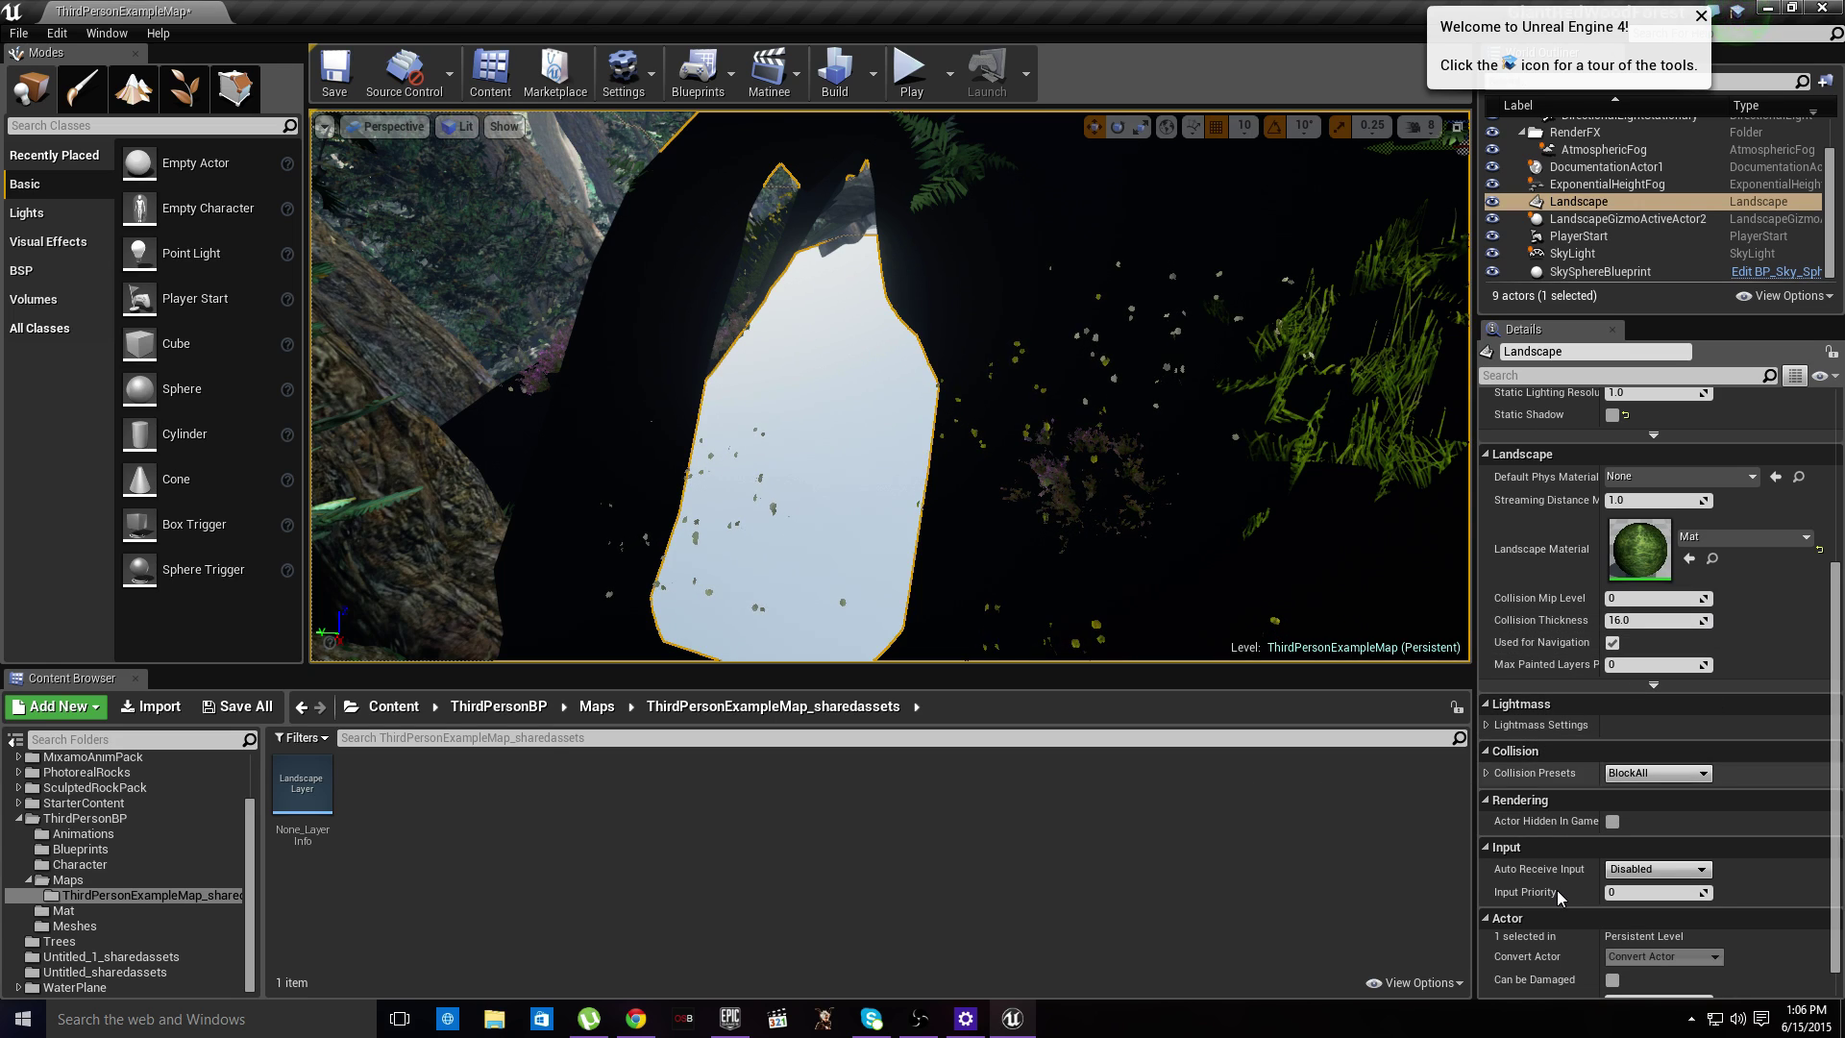
scroll(1762, 695, "up", 4)
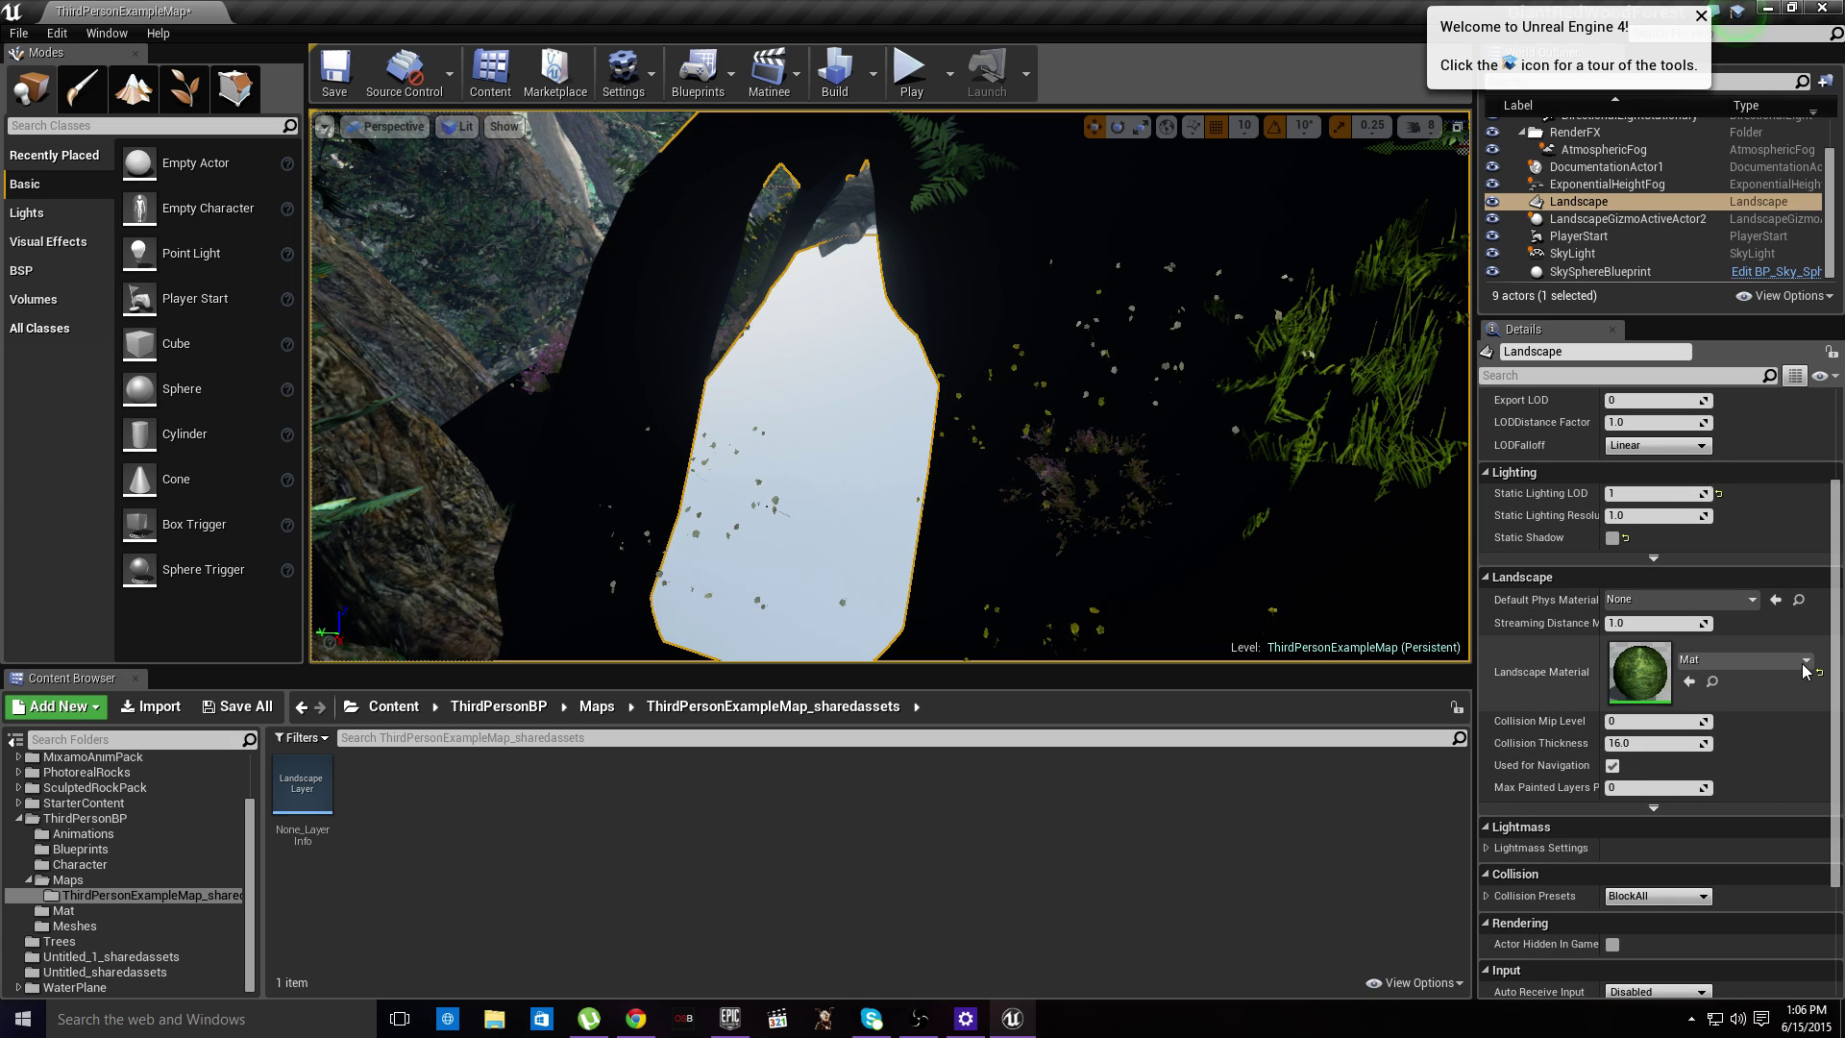
scroll(1726, 673, "up", 3)
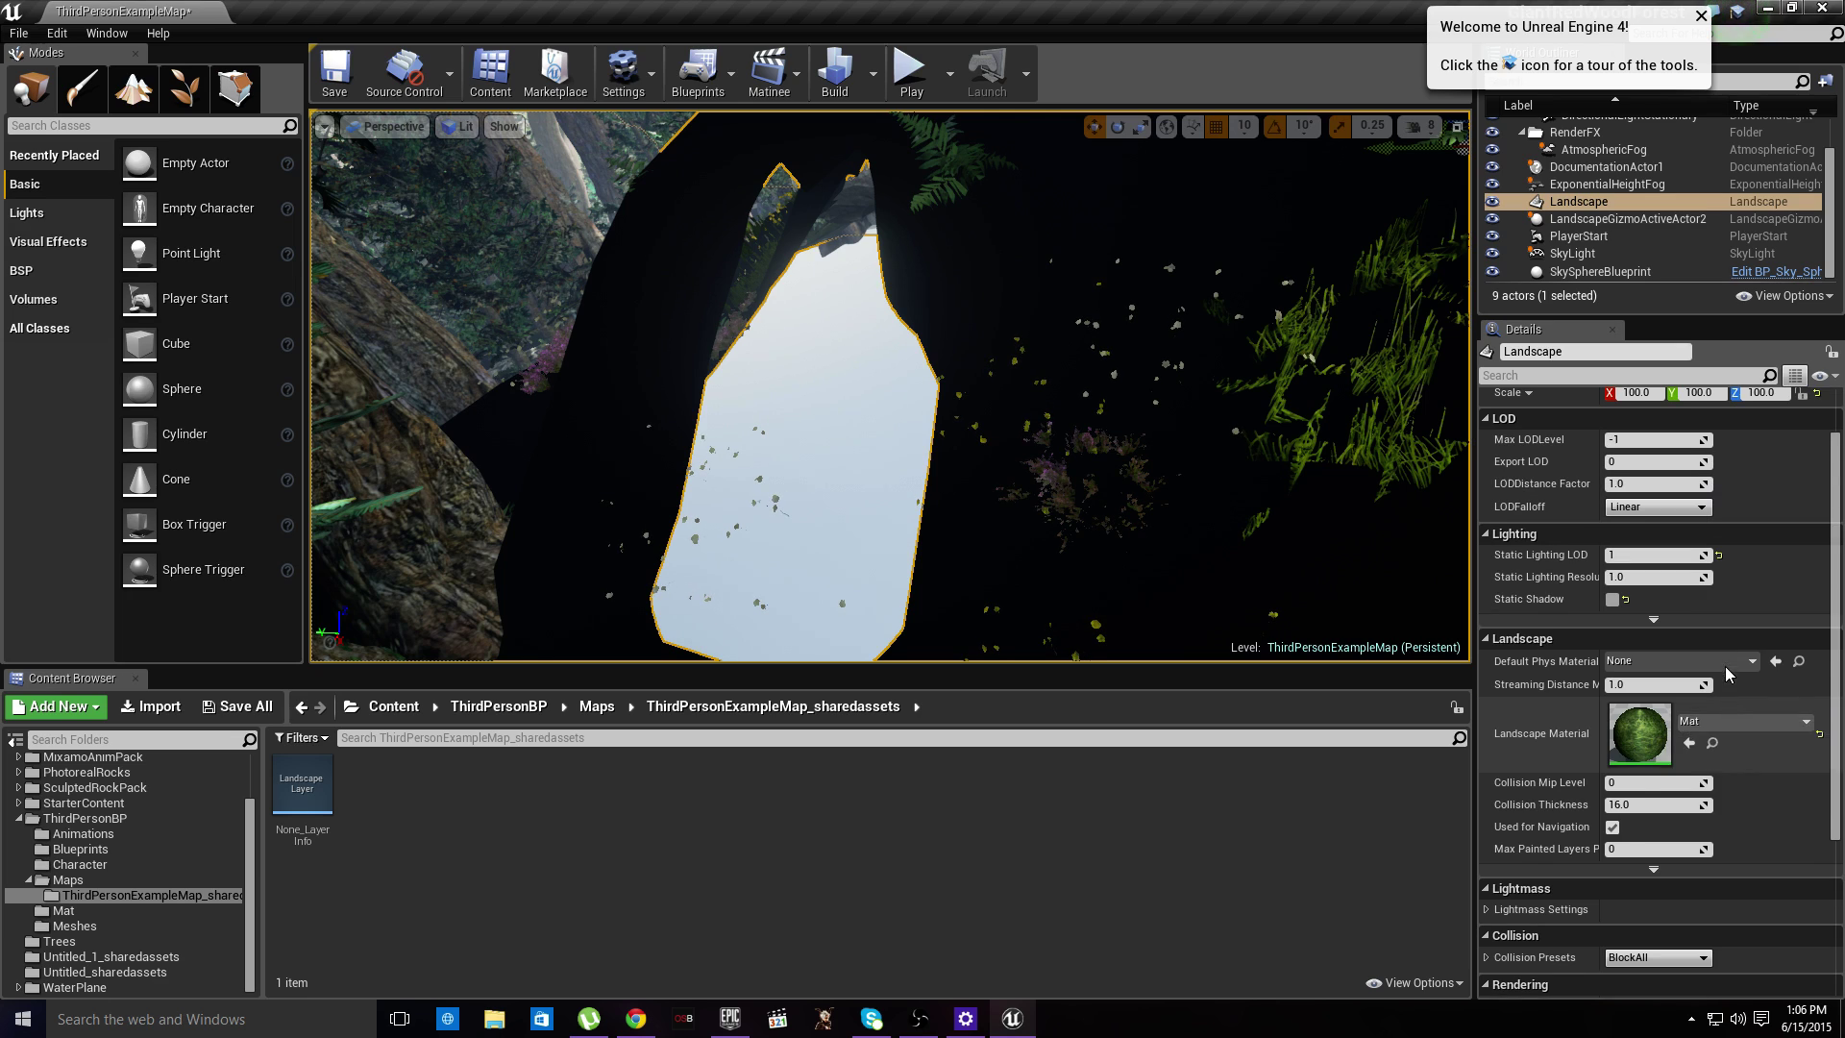
scroll(1731, 673, "down", 5)
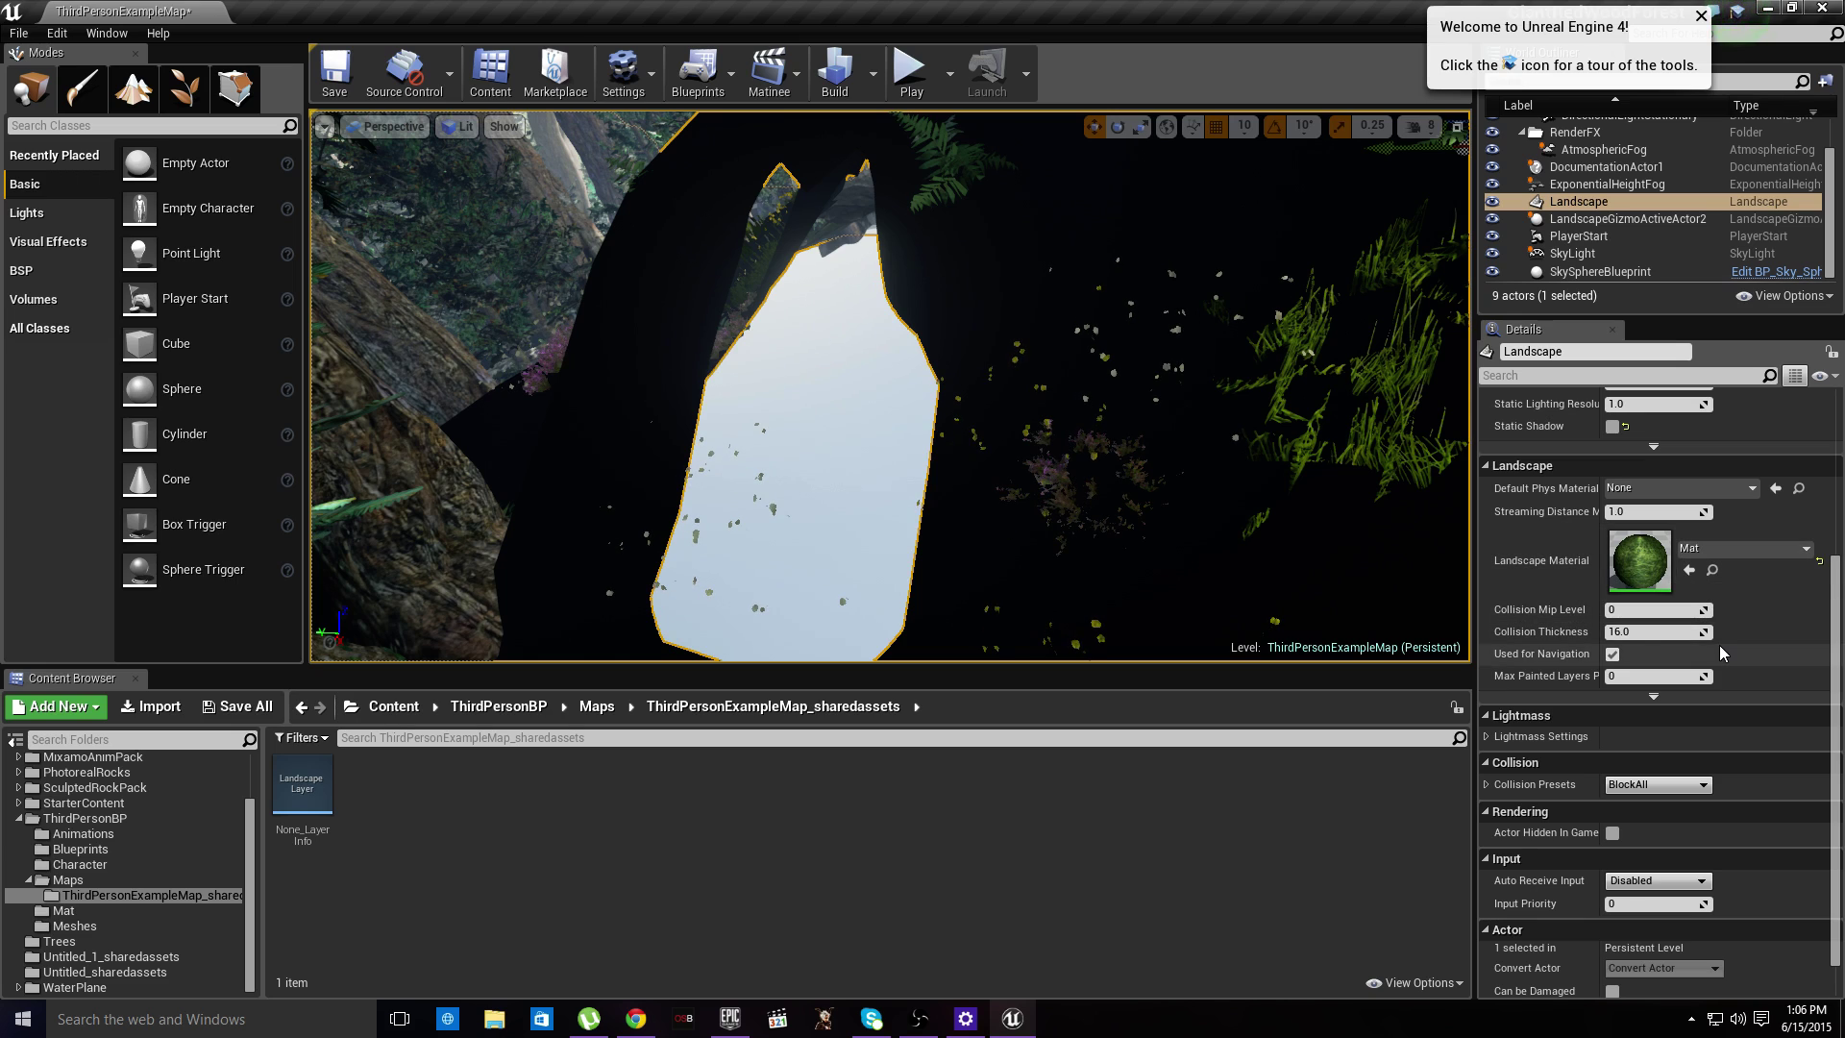
- Play the level in the editor to check the character's spawn location, and stop the session
right_click_drag(1134, 433, 898, 395)
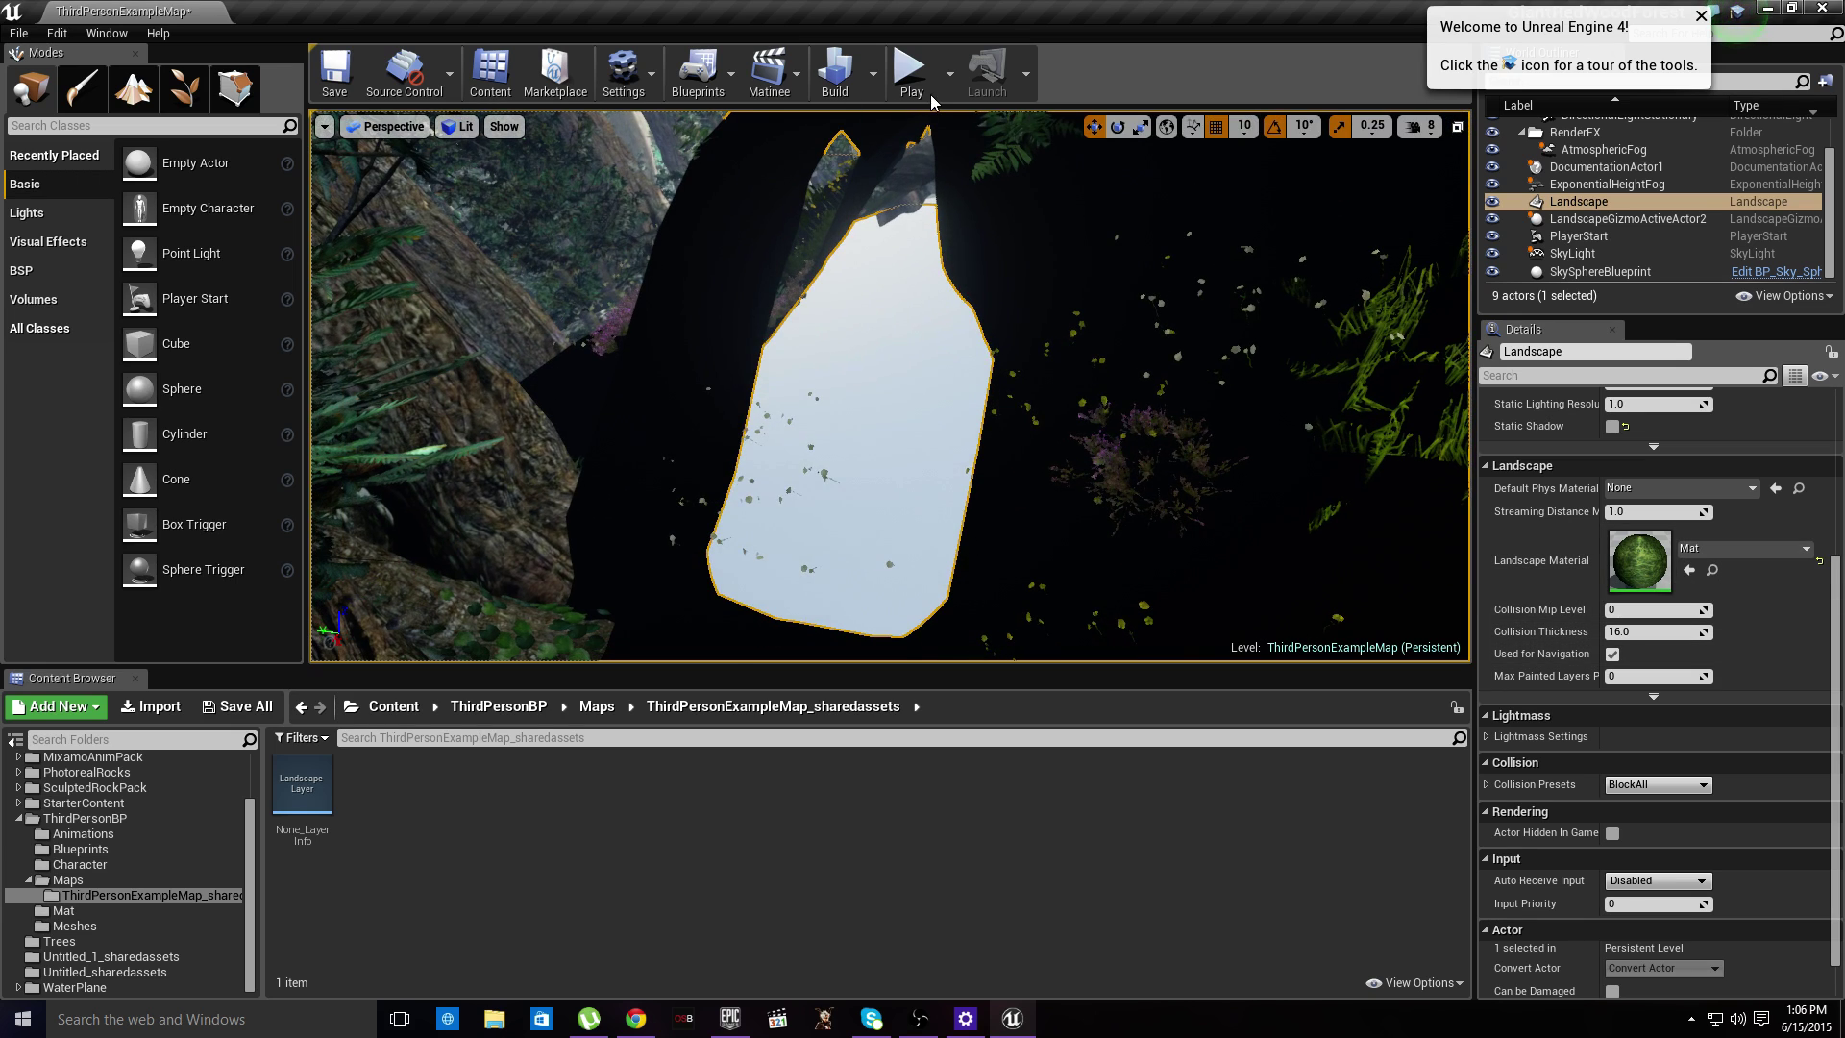
left_click(911, 75)
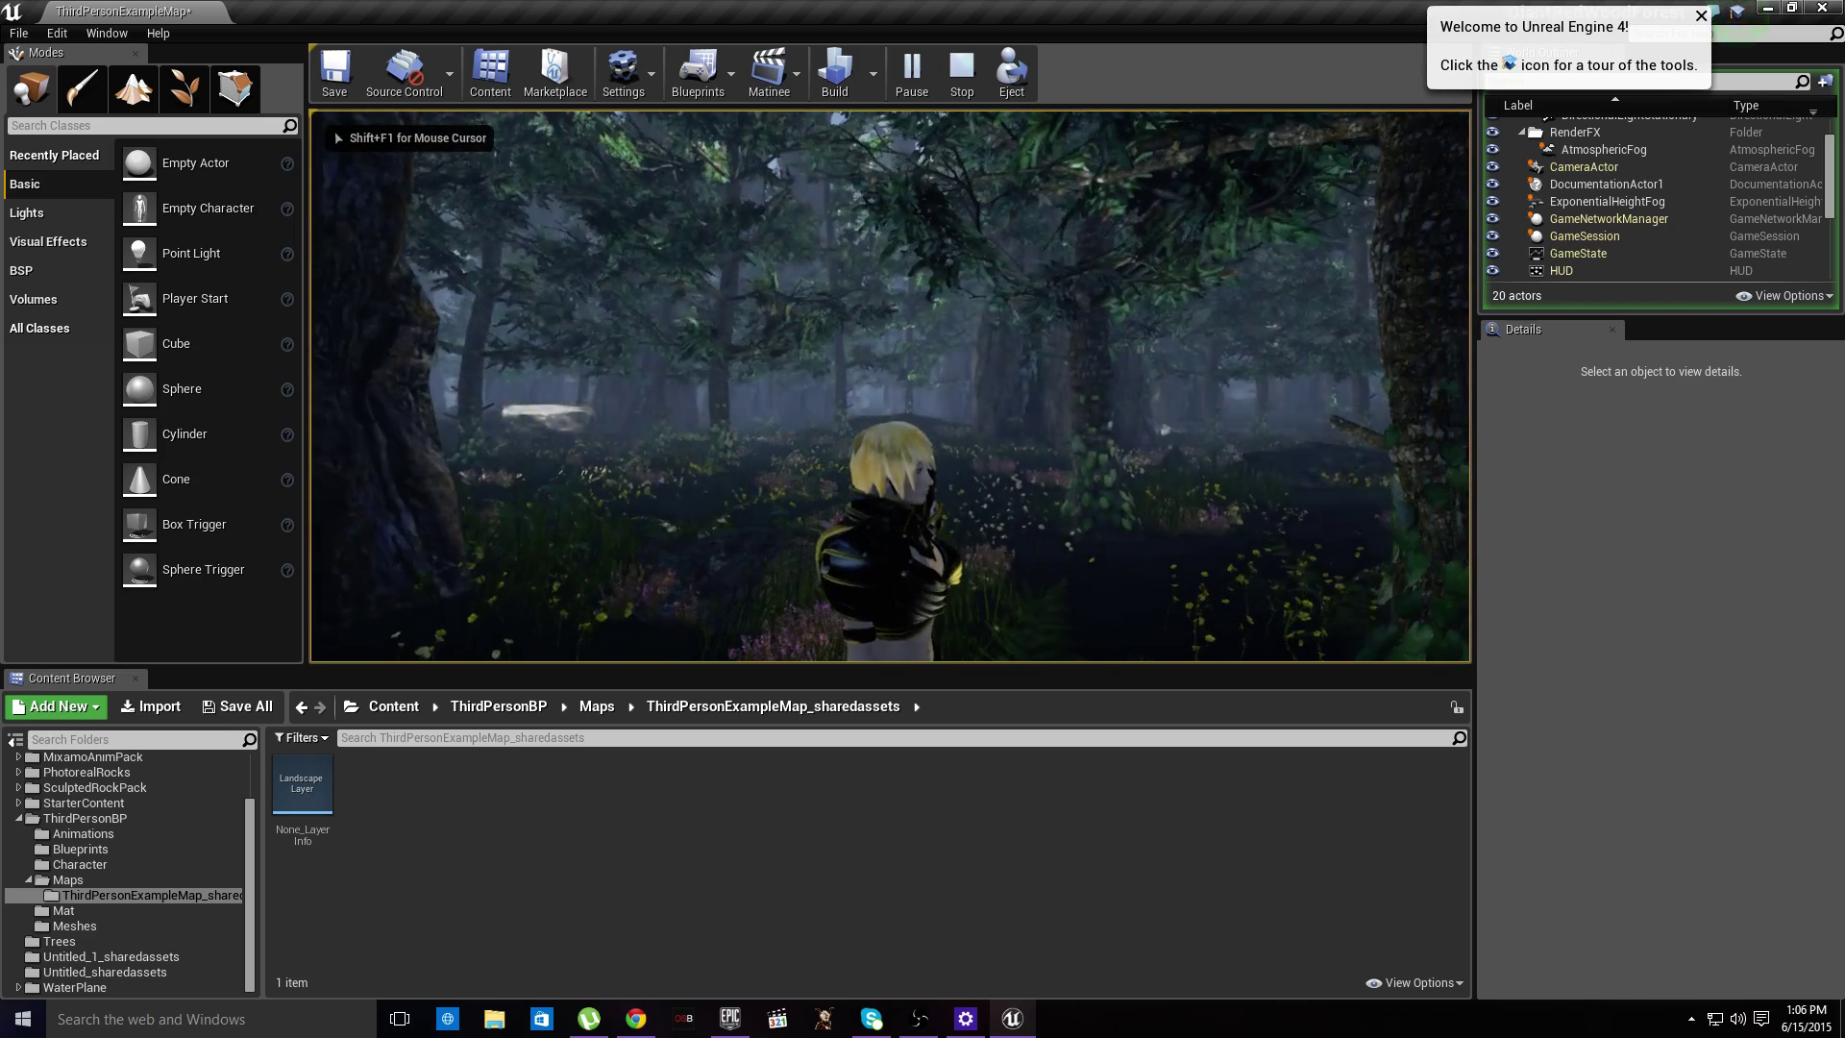
key("Escape")
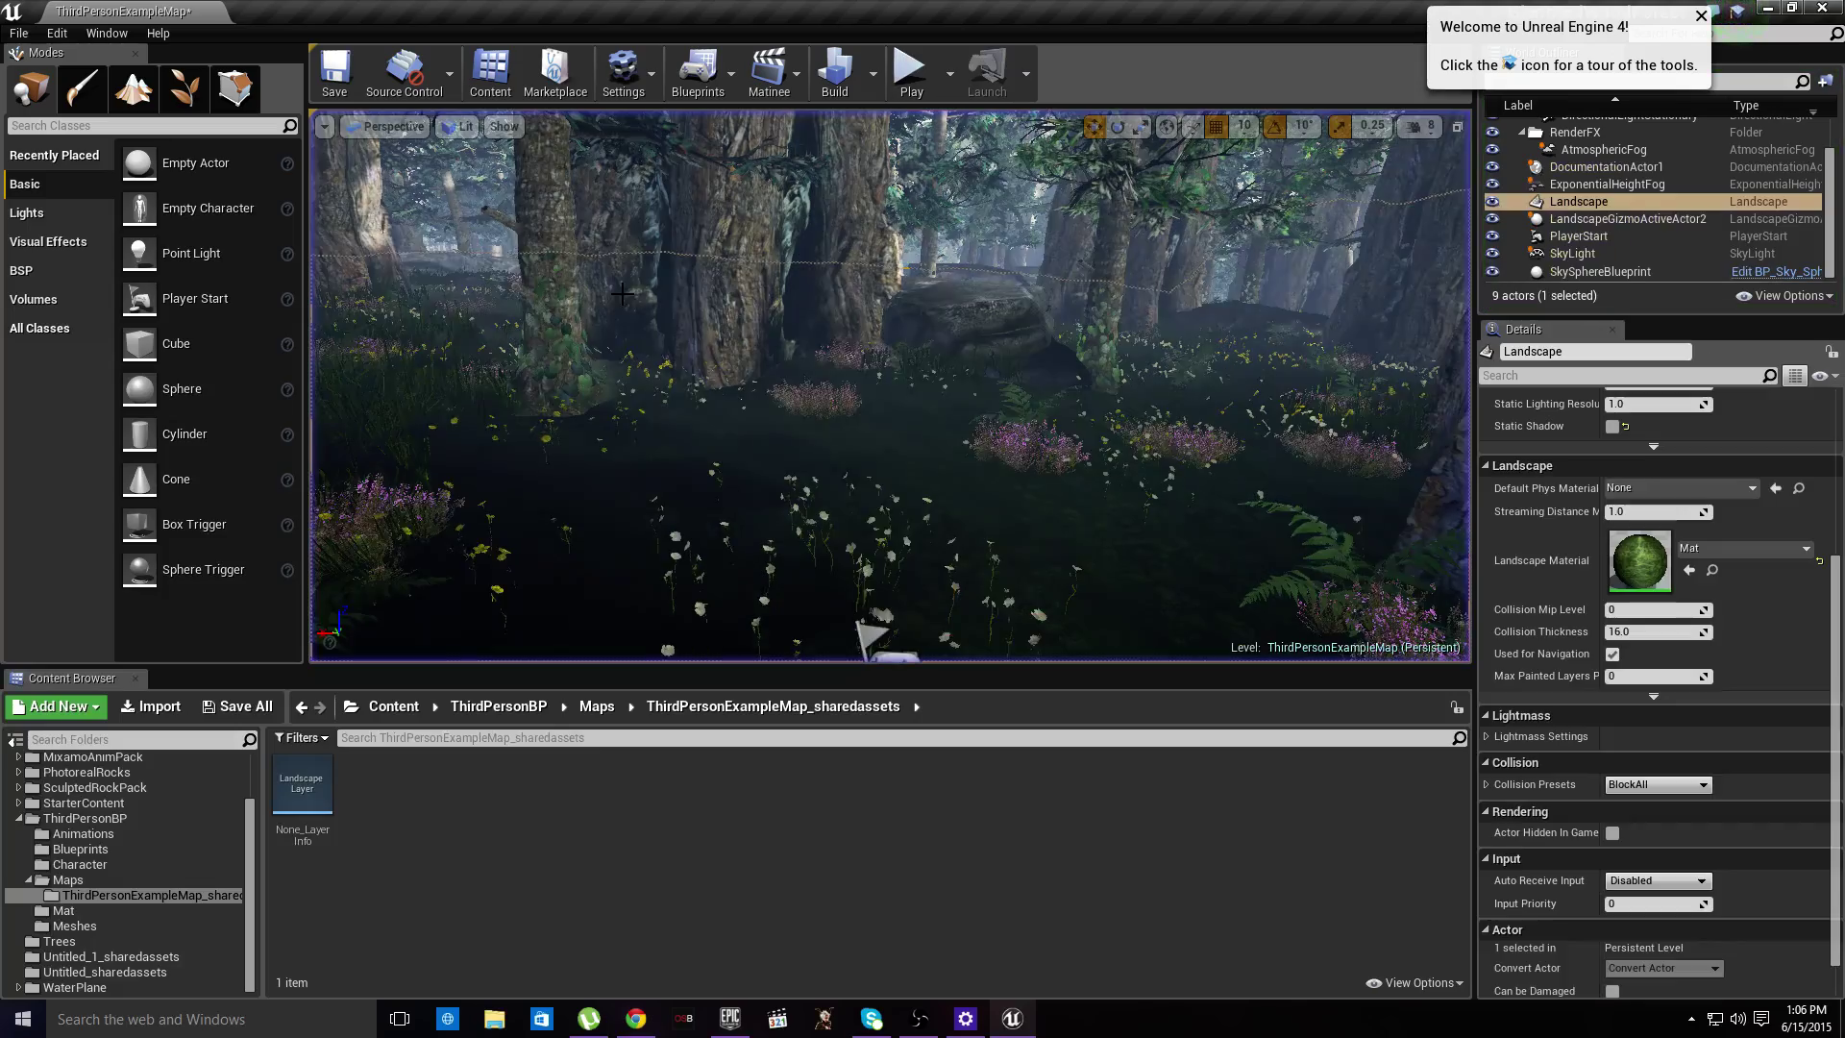
- Return to landscape sculpting and paint a hole beneath the fern and white flowers with the Visibility tool
right_click_drag(890, 385, 629, 384)
key("e")
right_click_drag(890, 346, 716, 523)
key("w")
right_click_drag(890, 442, 842, 367)
right_click_drag(976, 361, 1150, 159)
right_click_drag(896, 341, 970, 346)
right_click_drag(1009, 433, 1173, 457)
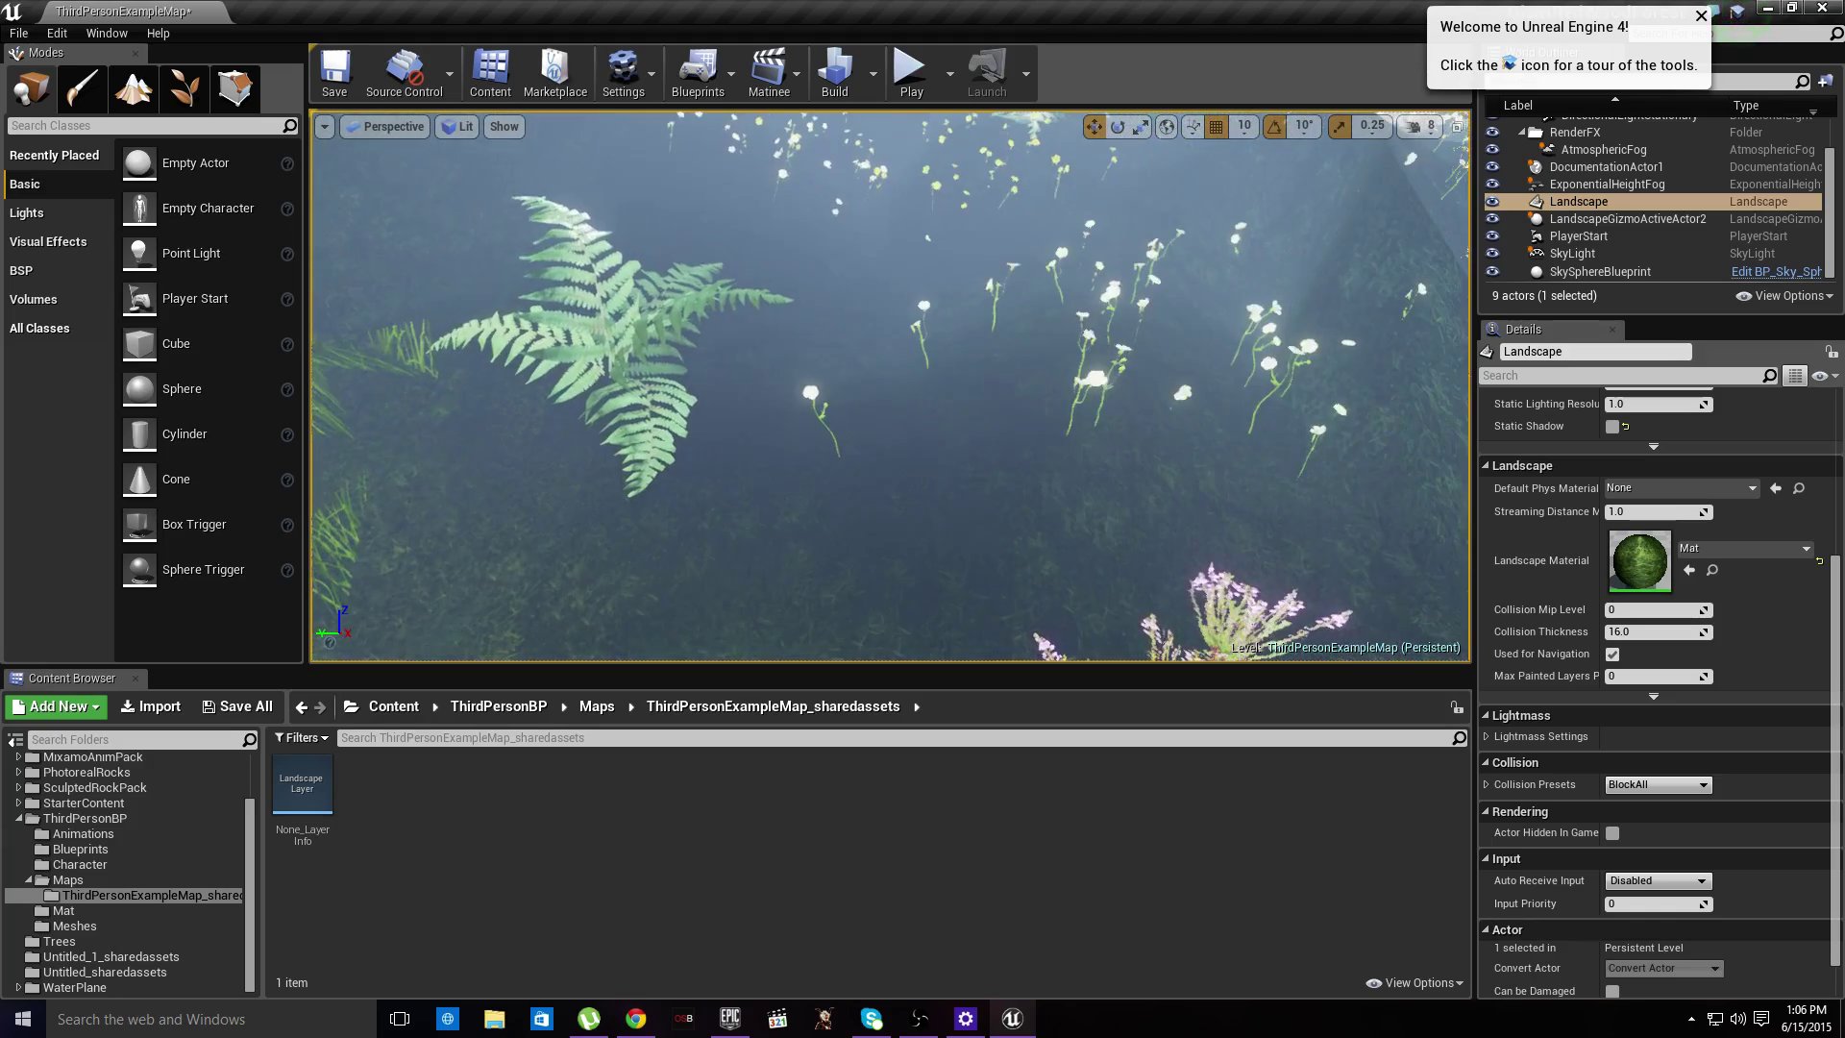
left_click(129, 89)
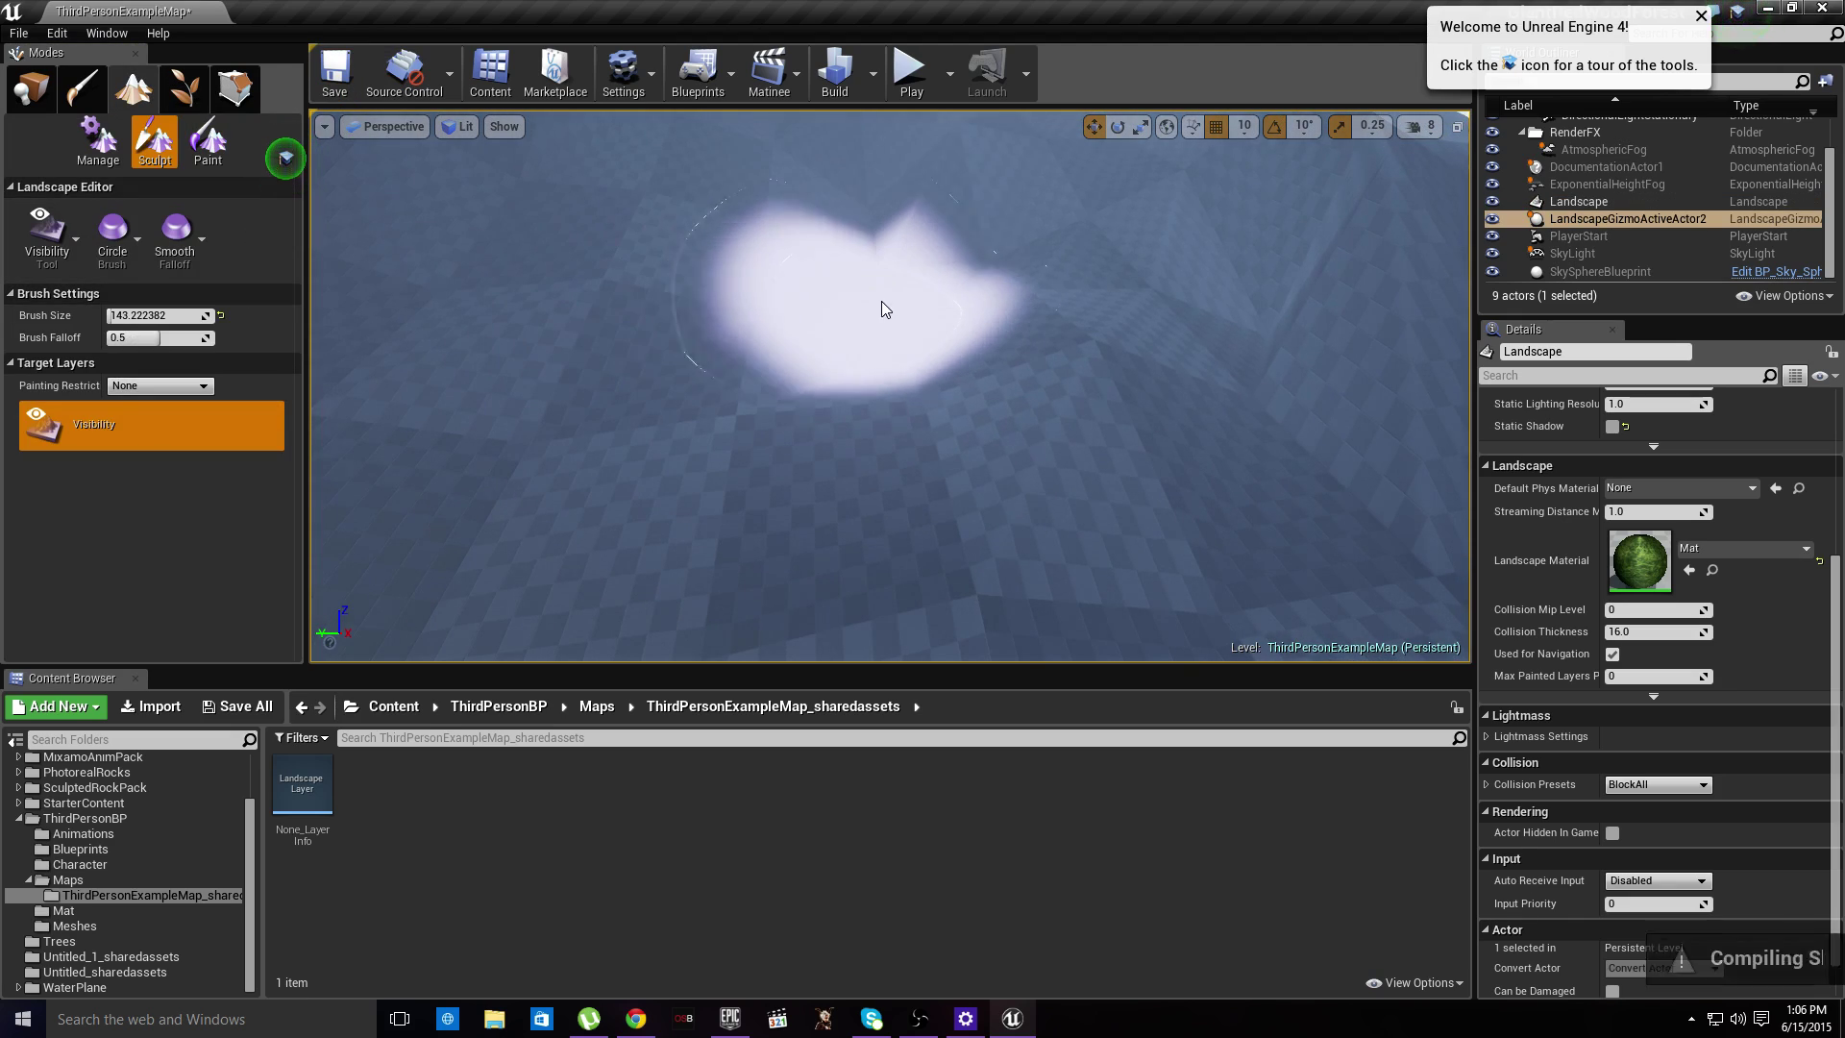
right_click_drag(888, 298, 888, 297)
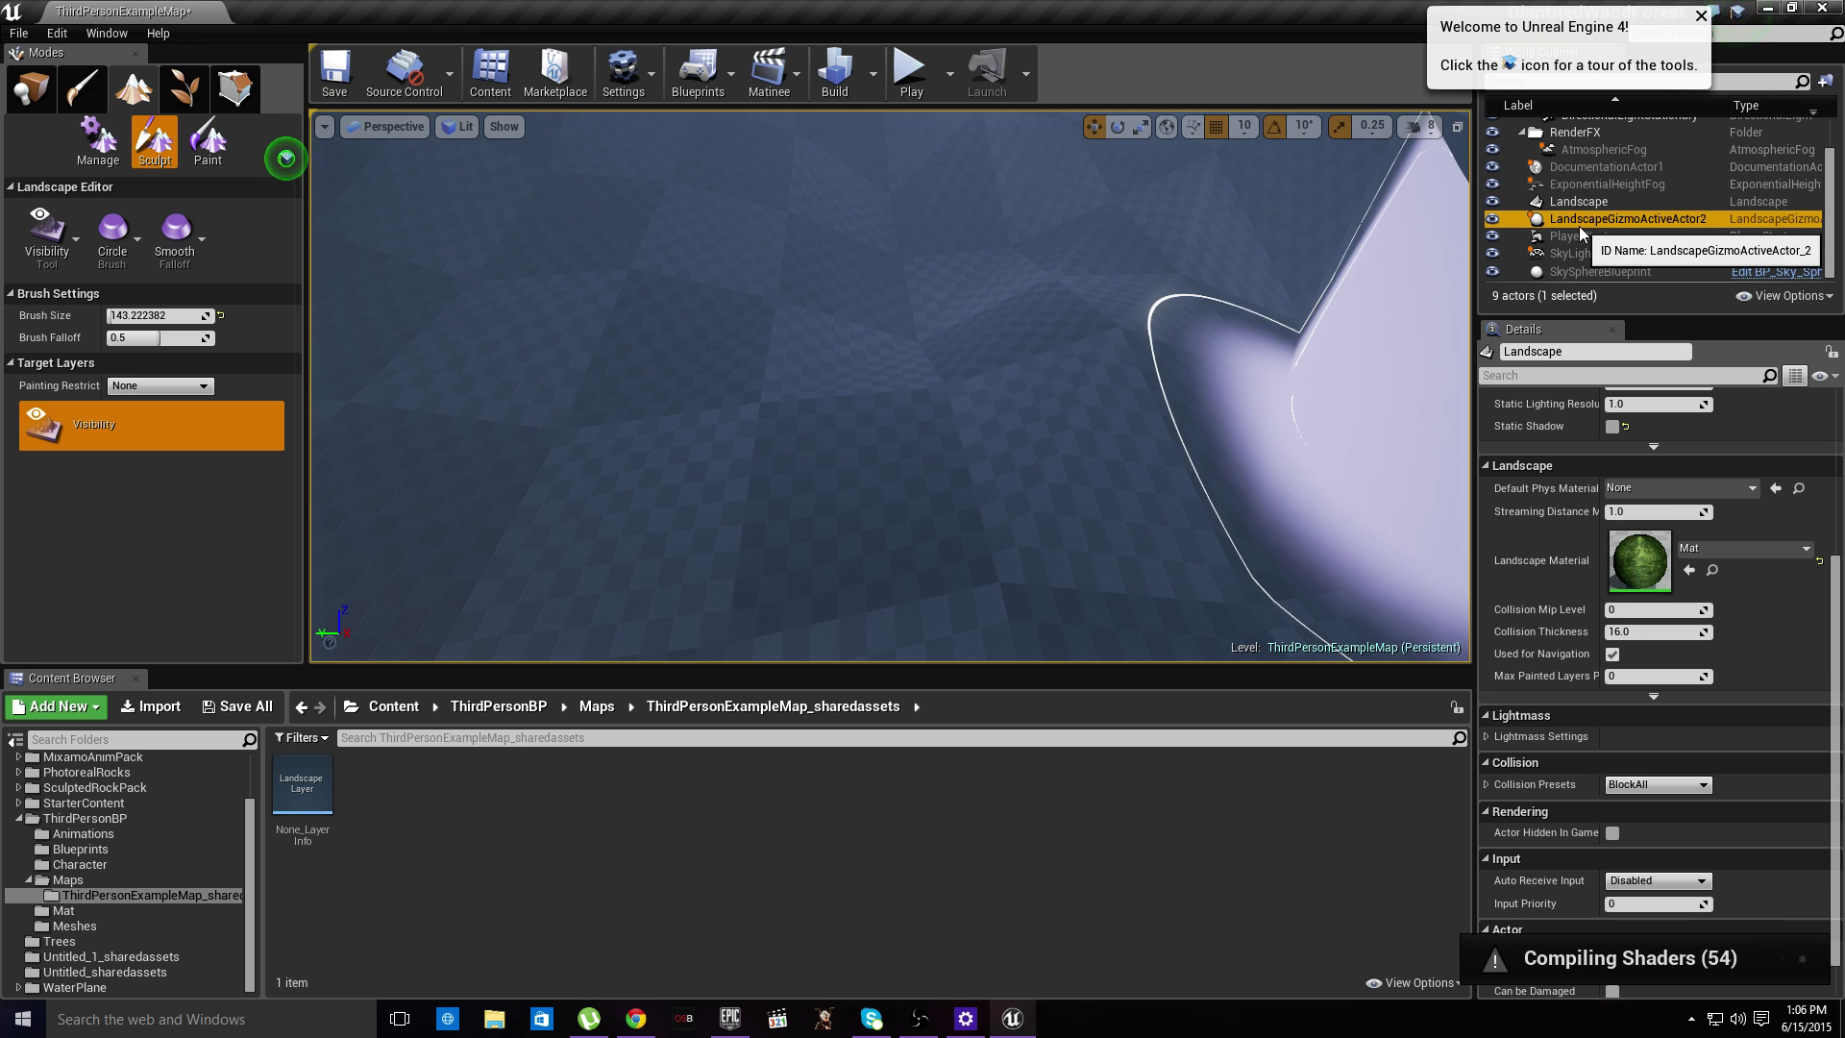
- Switch to Place mode and delete the PlayerStart actor from the level
left_click(31, 89)
left_click(1611, 244)
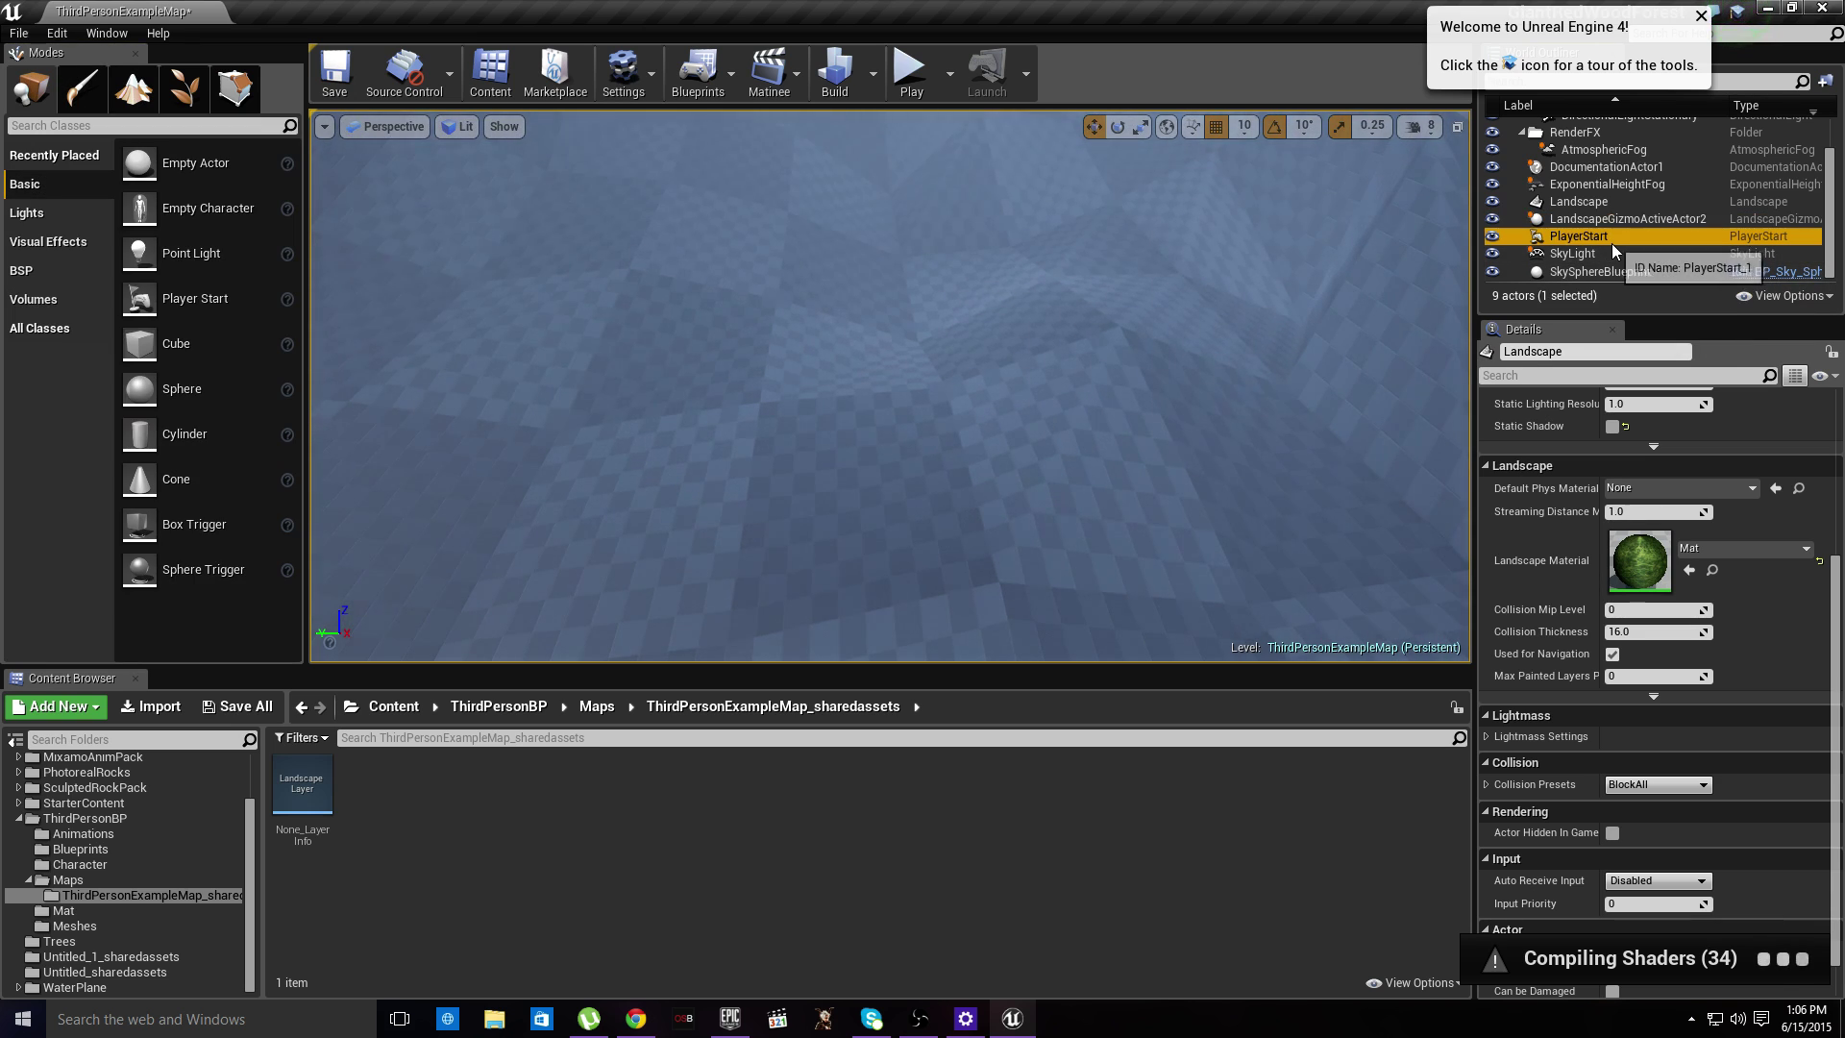
key("Delete")
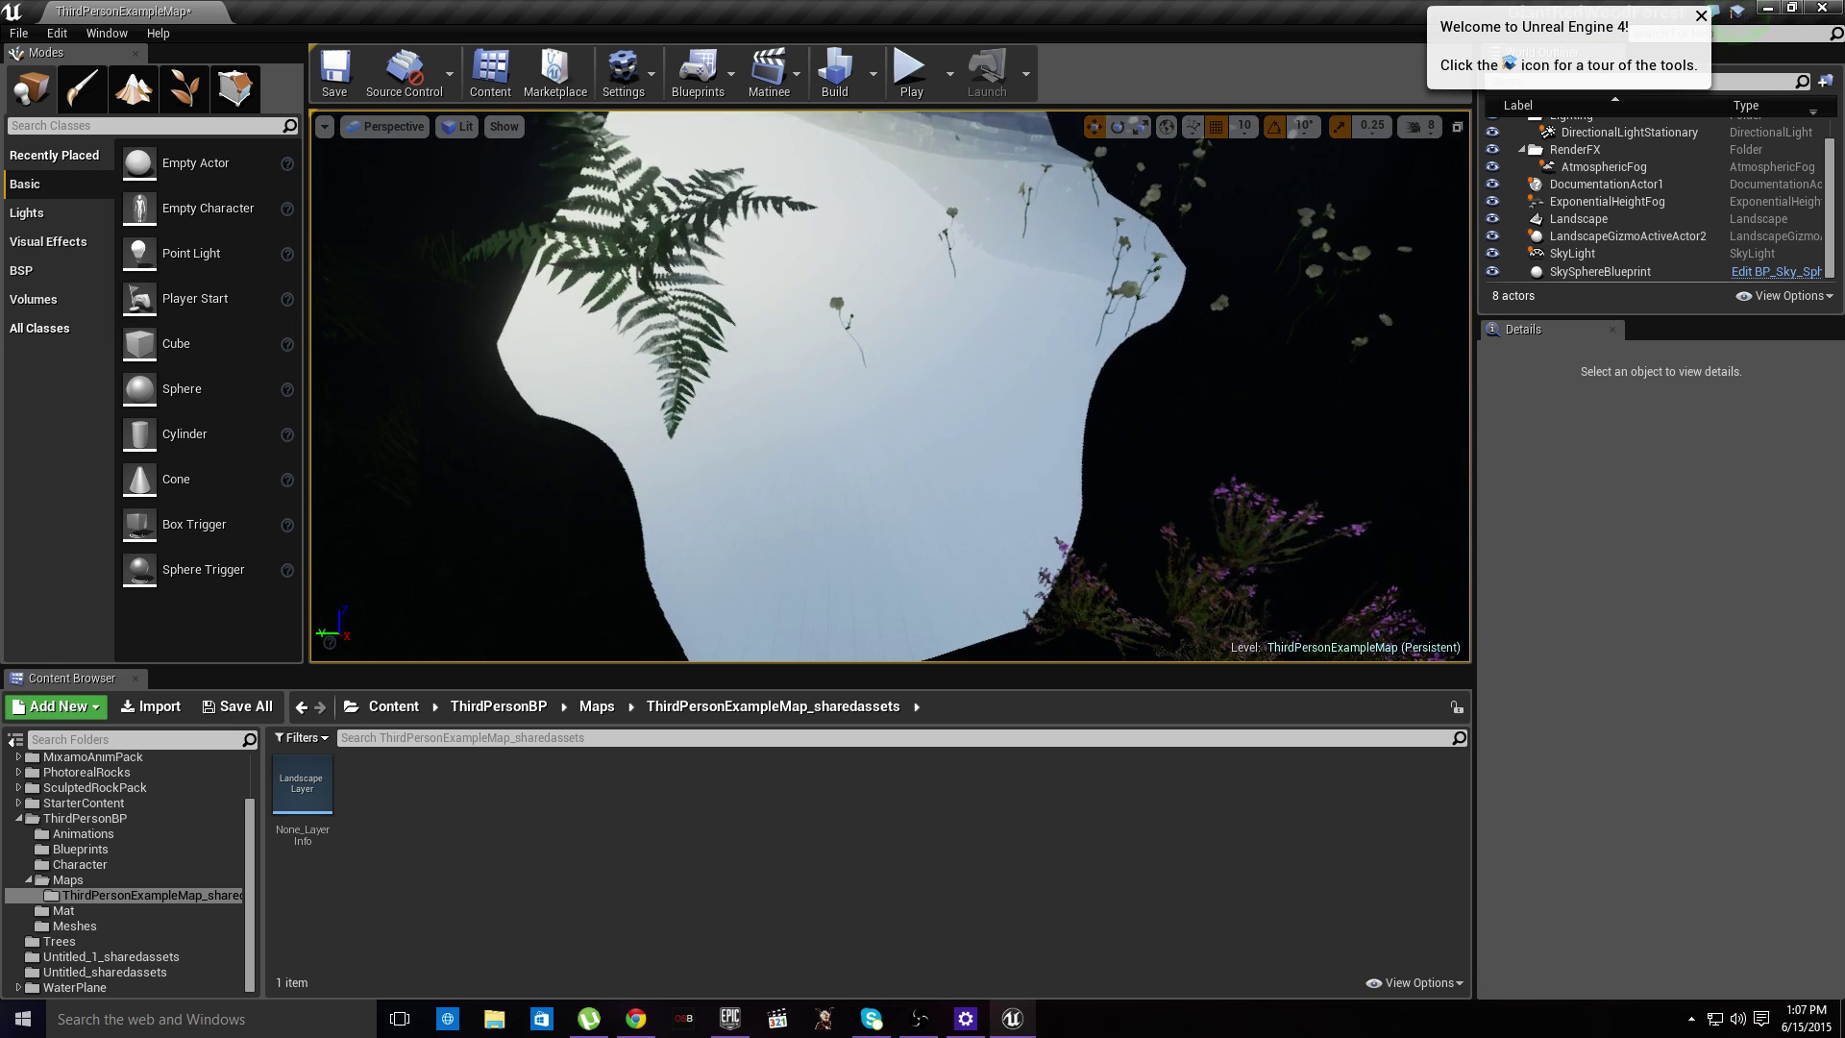
- Return to landscape sculpting and widen the hole around the fern and pink flowers with the Visibility tool
right_click_drag(921, 395, 999, 481)
left_click(999, 480)
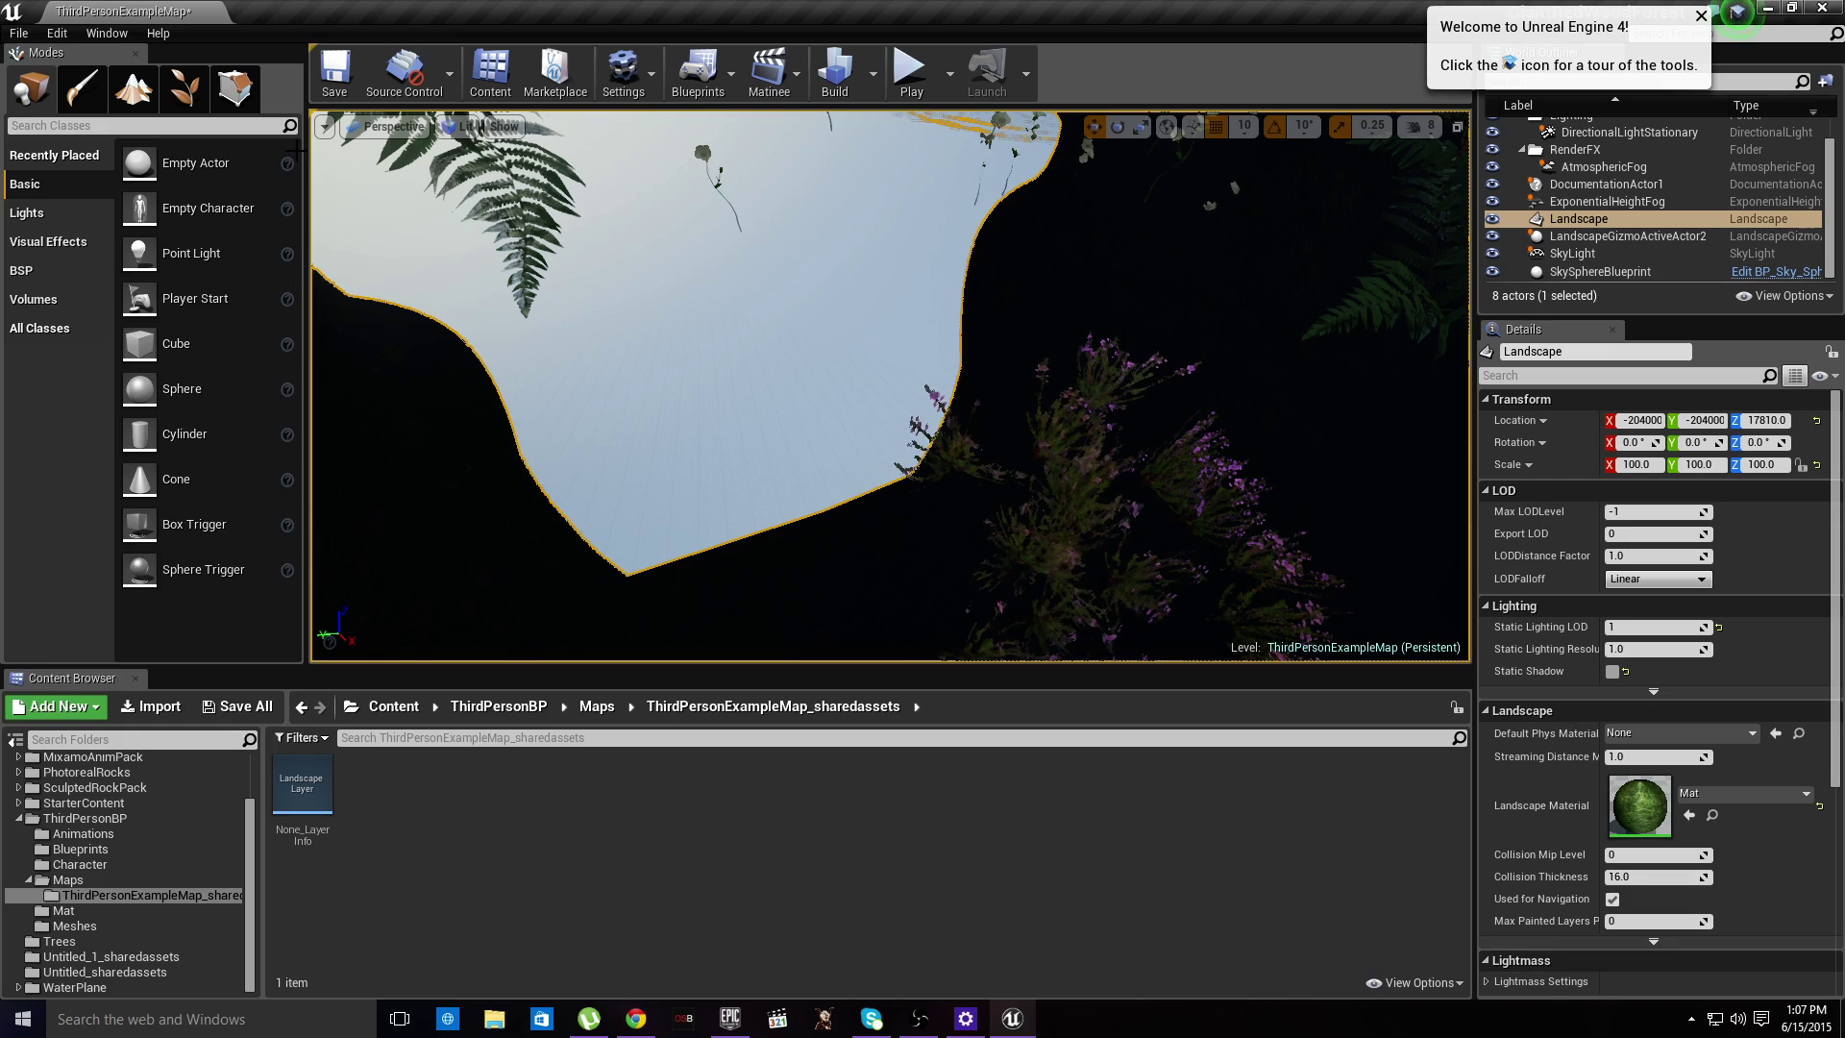
left_click(151, 99)
mouse_move(954, 290)
left_mouse_down()
mouse_move(1067, 289)
mouse_move(984, 173)
mouse_move(489, 323)
left_mouse_up()
mouse_move(490, 323)
right_mouse_down()
mouse_move(596, 365)
mouse_move(423, 384)
mouse_move(577, 336)
mouse_move(730, 355)
mouse_move(807, 442)
mouse_move(751, 346)
right_mouse_up()
mouse_move(751, 346)
left_mouse_down()
mouse_move(1045, 349)
mouse_move(1298, 432)
mouse_move(1227, 235)
left_mouse_up()
mouse_move(1227, 235)
right_mouse_down()
mouse_move(1394, 163)
mouse_move(1134, 288)
mouse_move(1153, 269)
mouse_move(1187, 308)
mouse_move(1173, 322)
right_mouse_up()
mouse_move(803, 474)
left_mouse_down()
mouse_move(865, 538)
mouse_move(985, 519)
mouse_move(865, 572)
mouse_move(928, 585)
left_mouse_up()
mouse_move(928, 584)
right_mouse_down()
mouse_move(942, 711)
mouse_move(951, 634)
right_mouse_up()
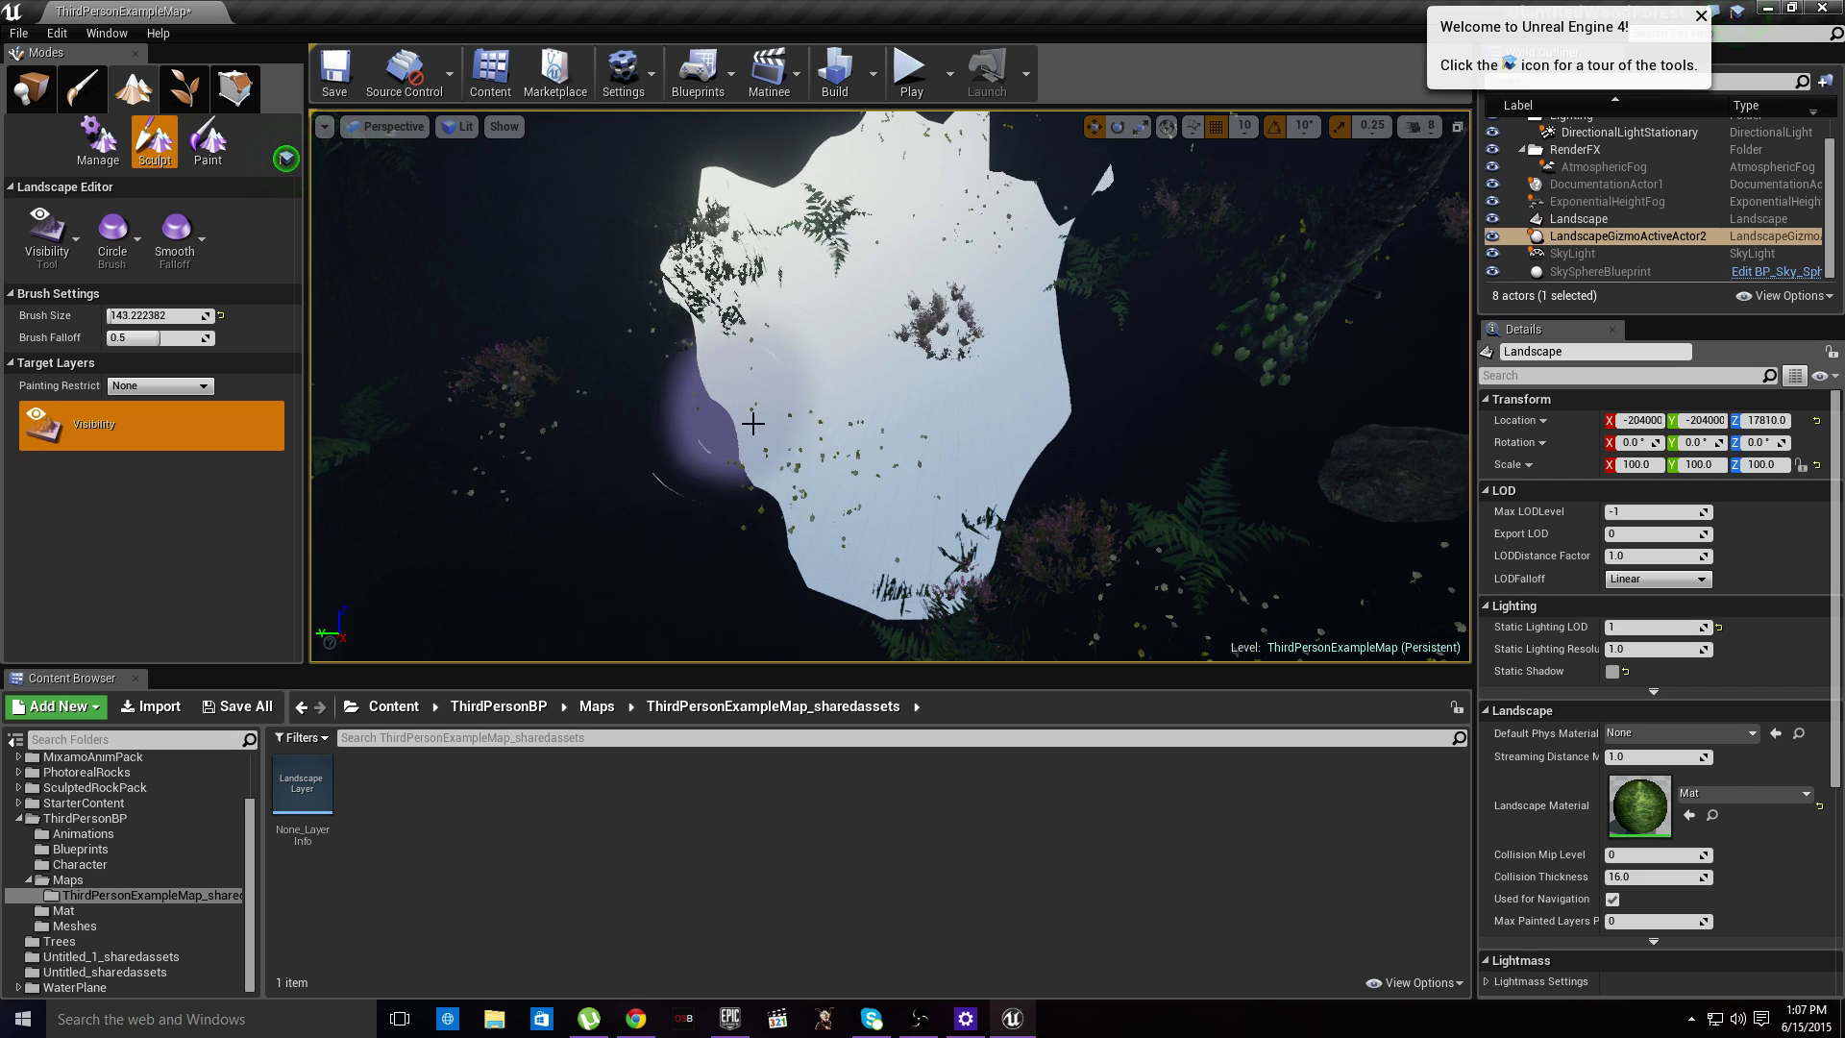
- Play the level from the current view and run the character into the landscape hole to test it
right_click_drag(738, 413, 817, 529)
left_click(1067, 247)
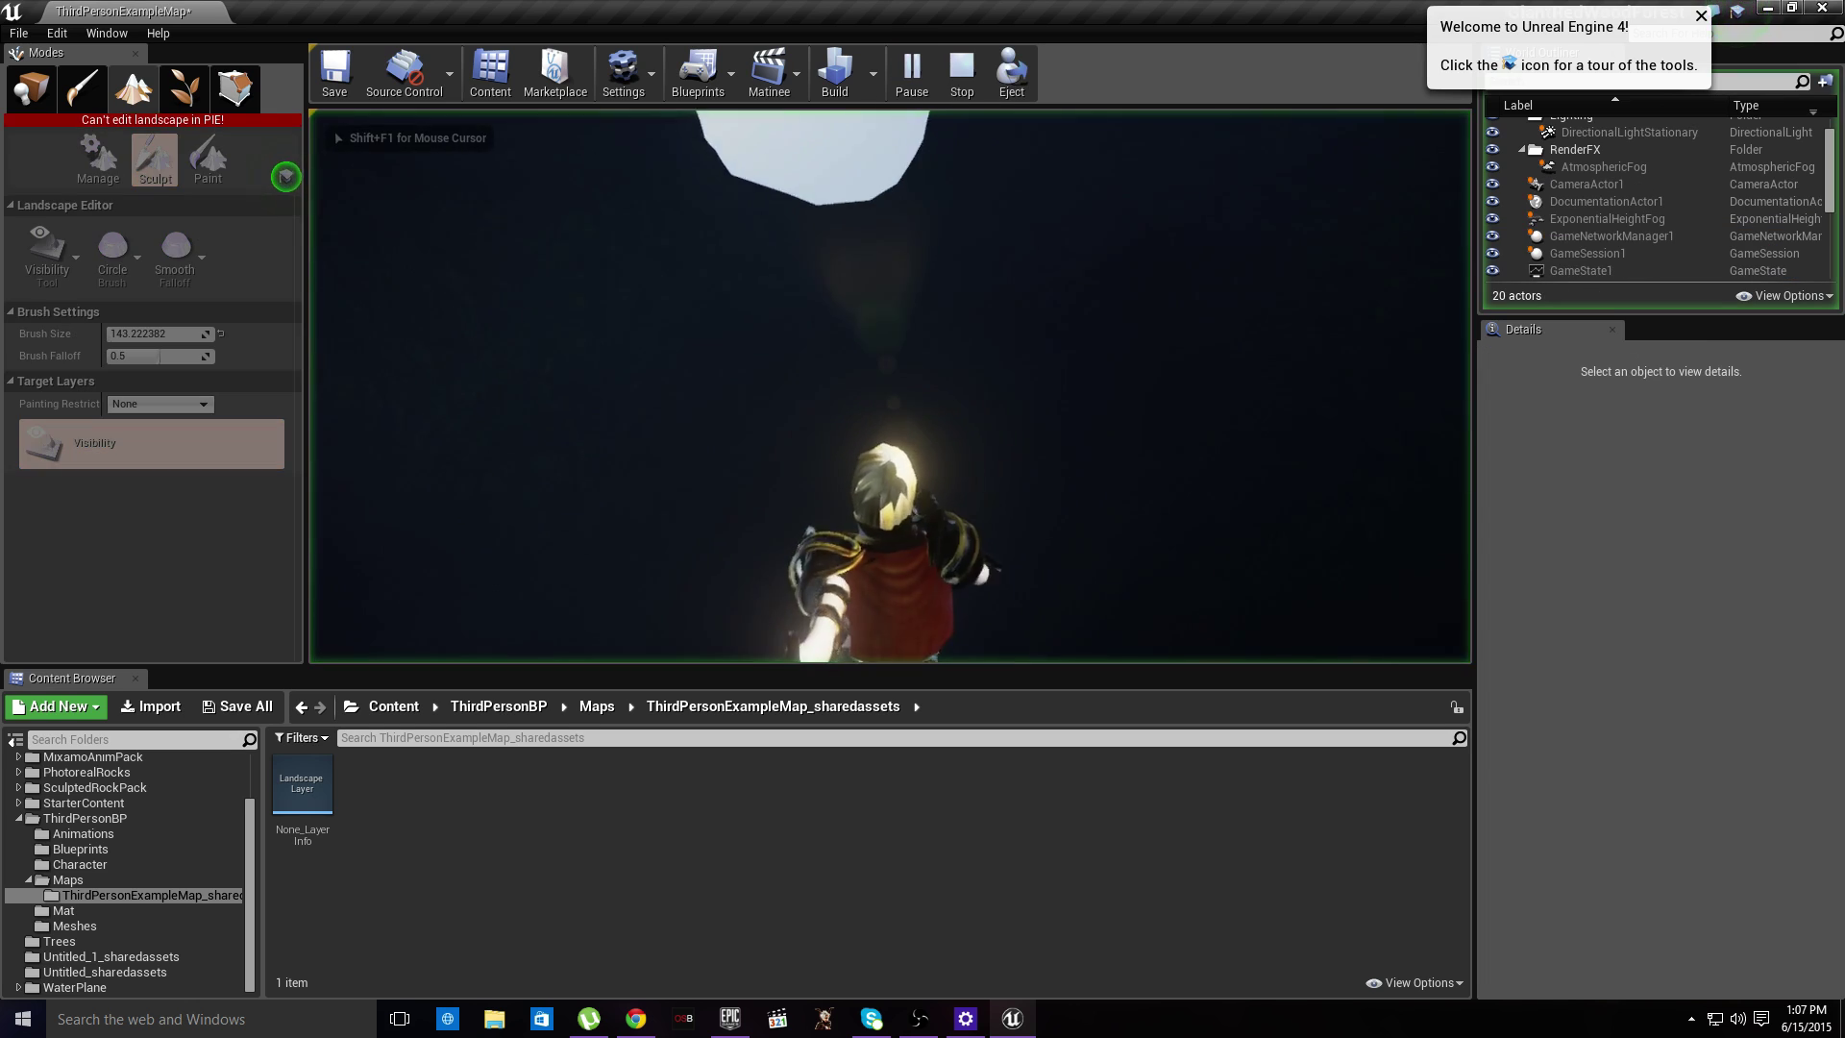
key("w")
key("w")
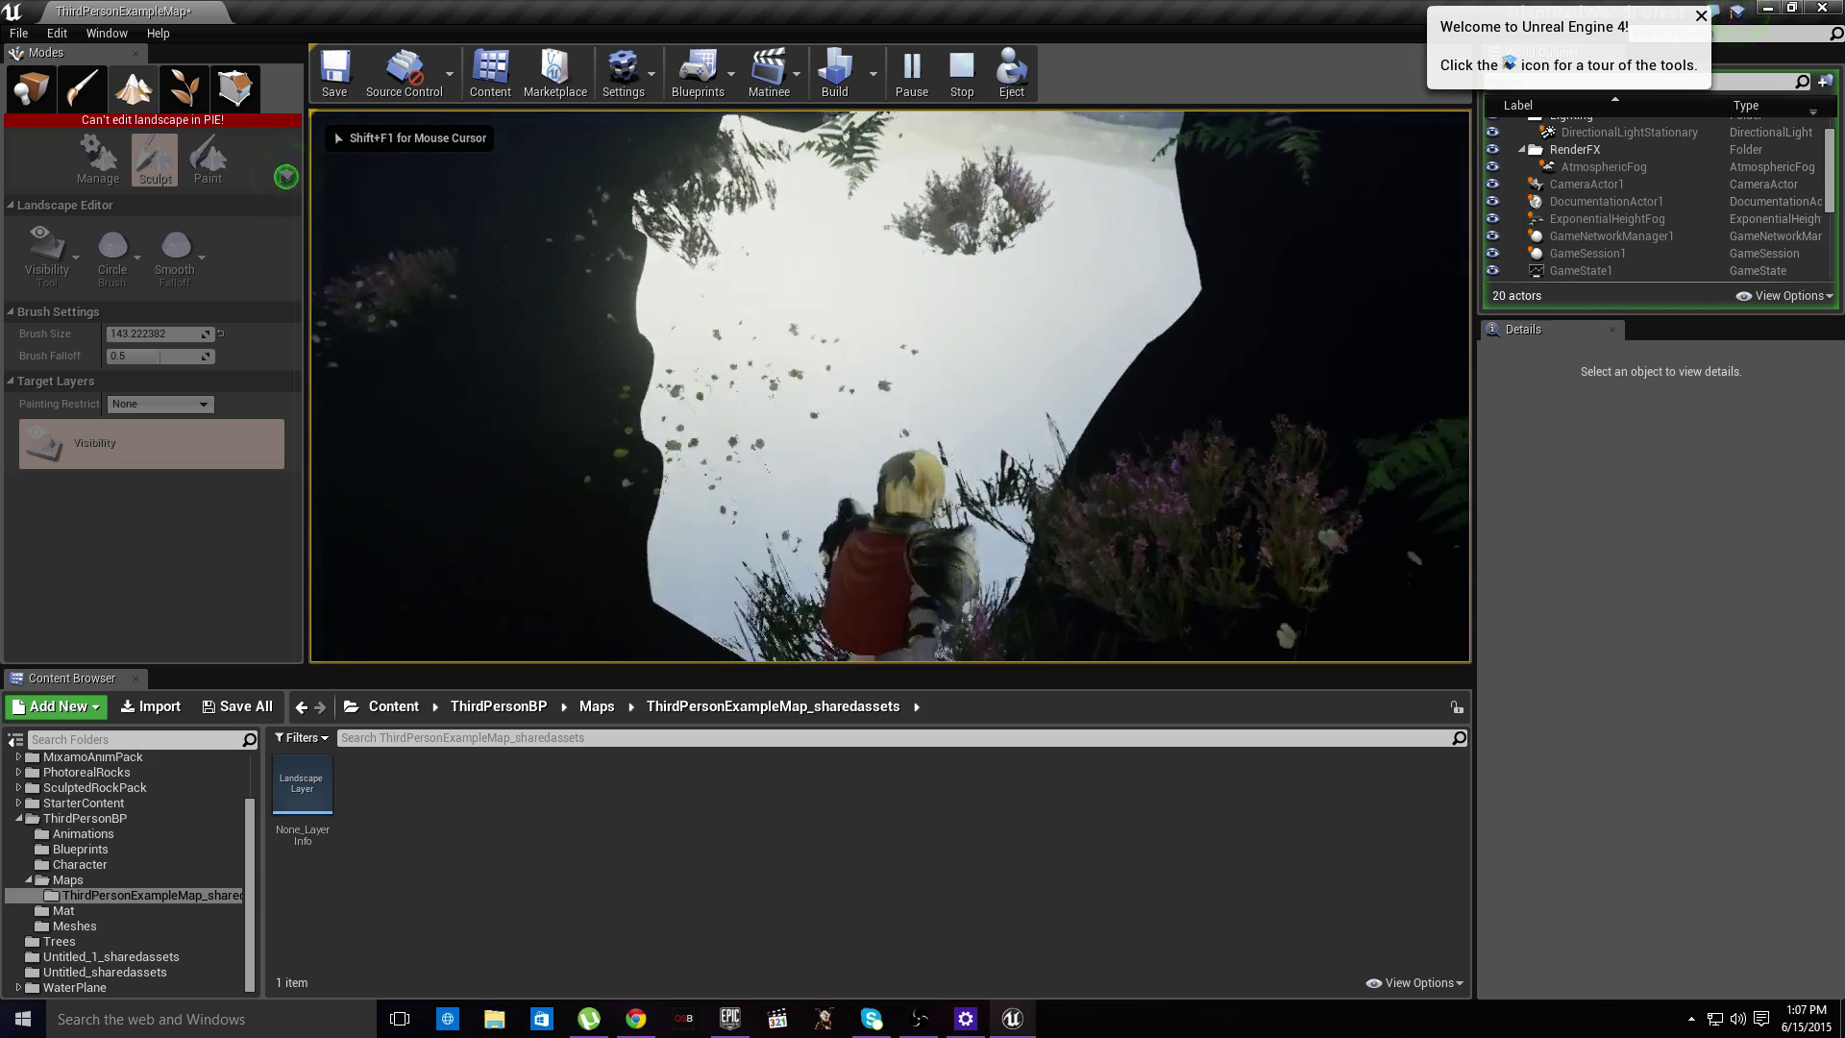
key("a")
key("w")
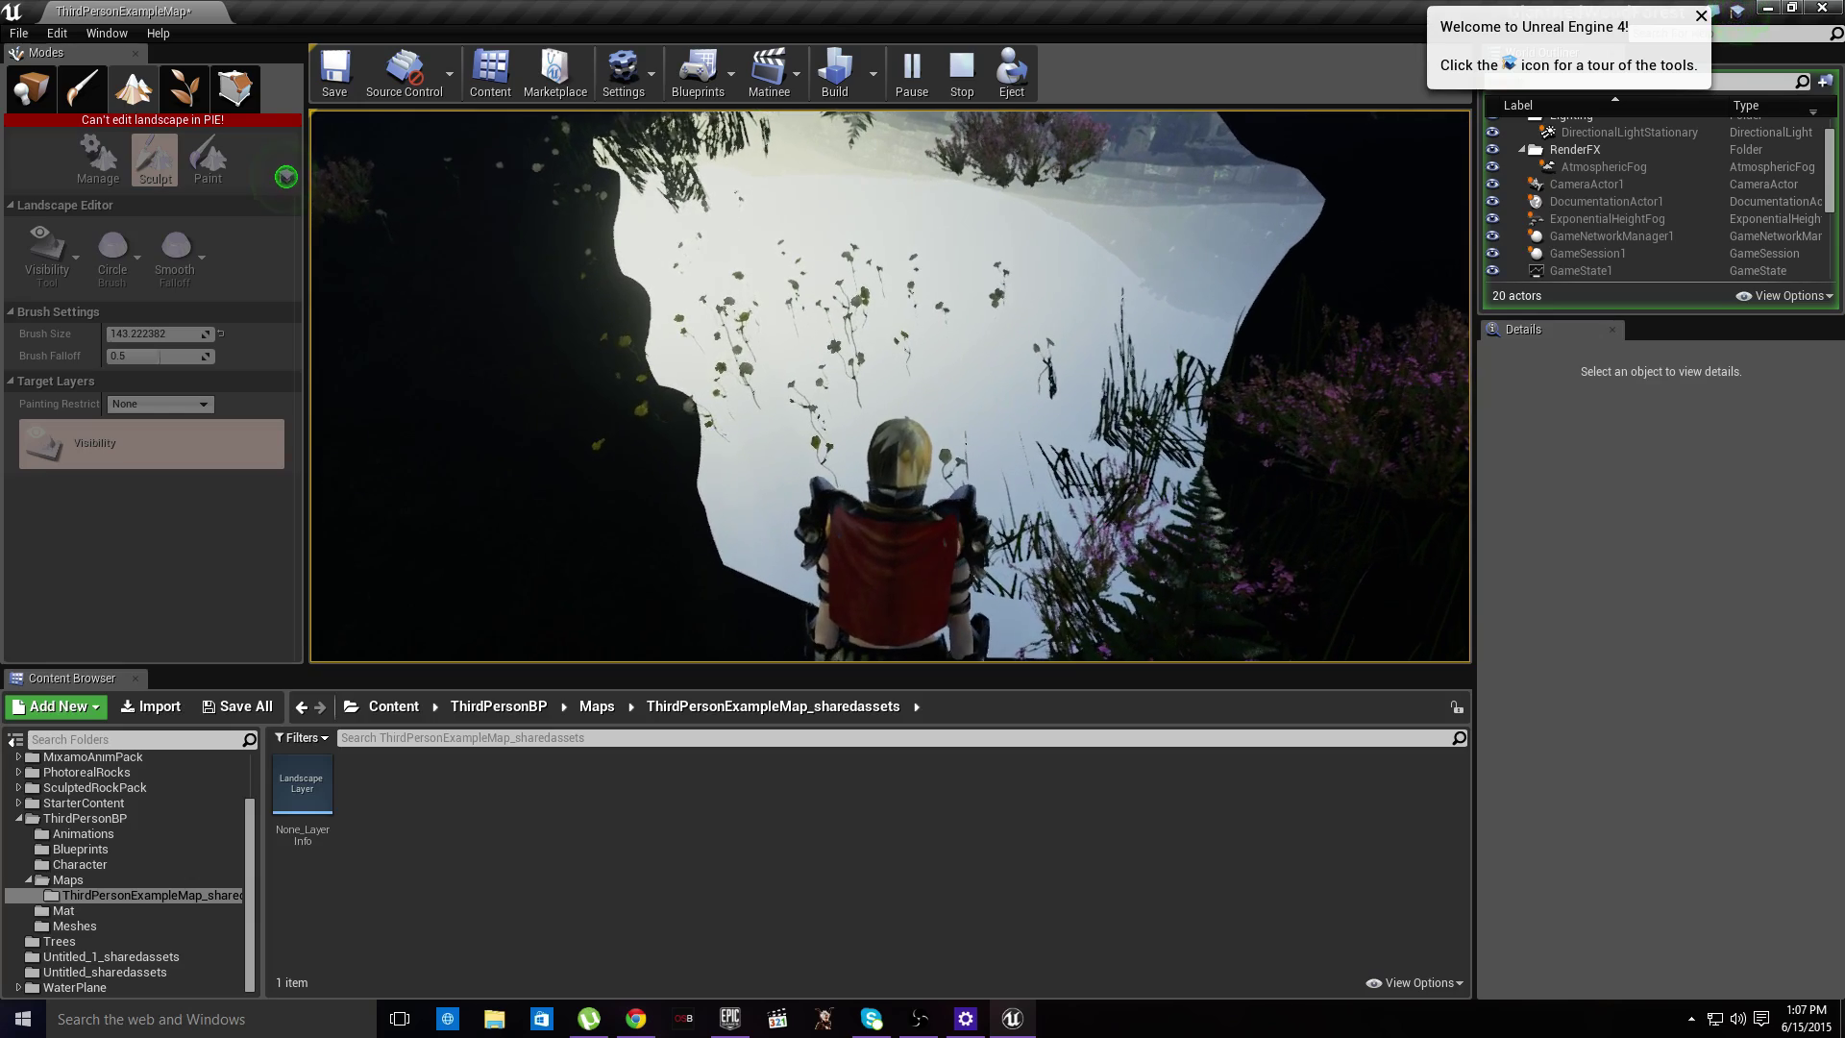
- Run the character around the landscape hole and through it, and end the play session
key("w")
key("w")
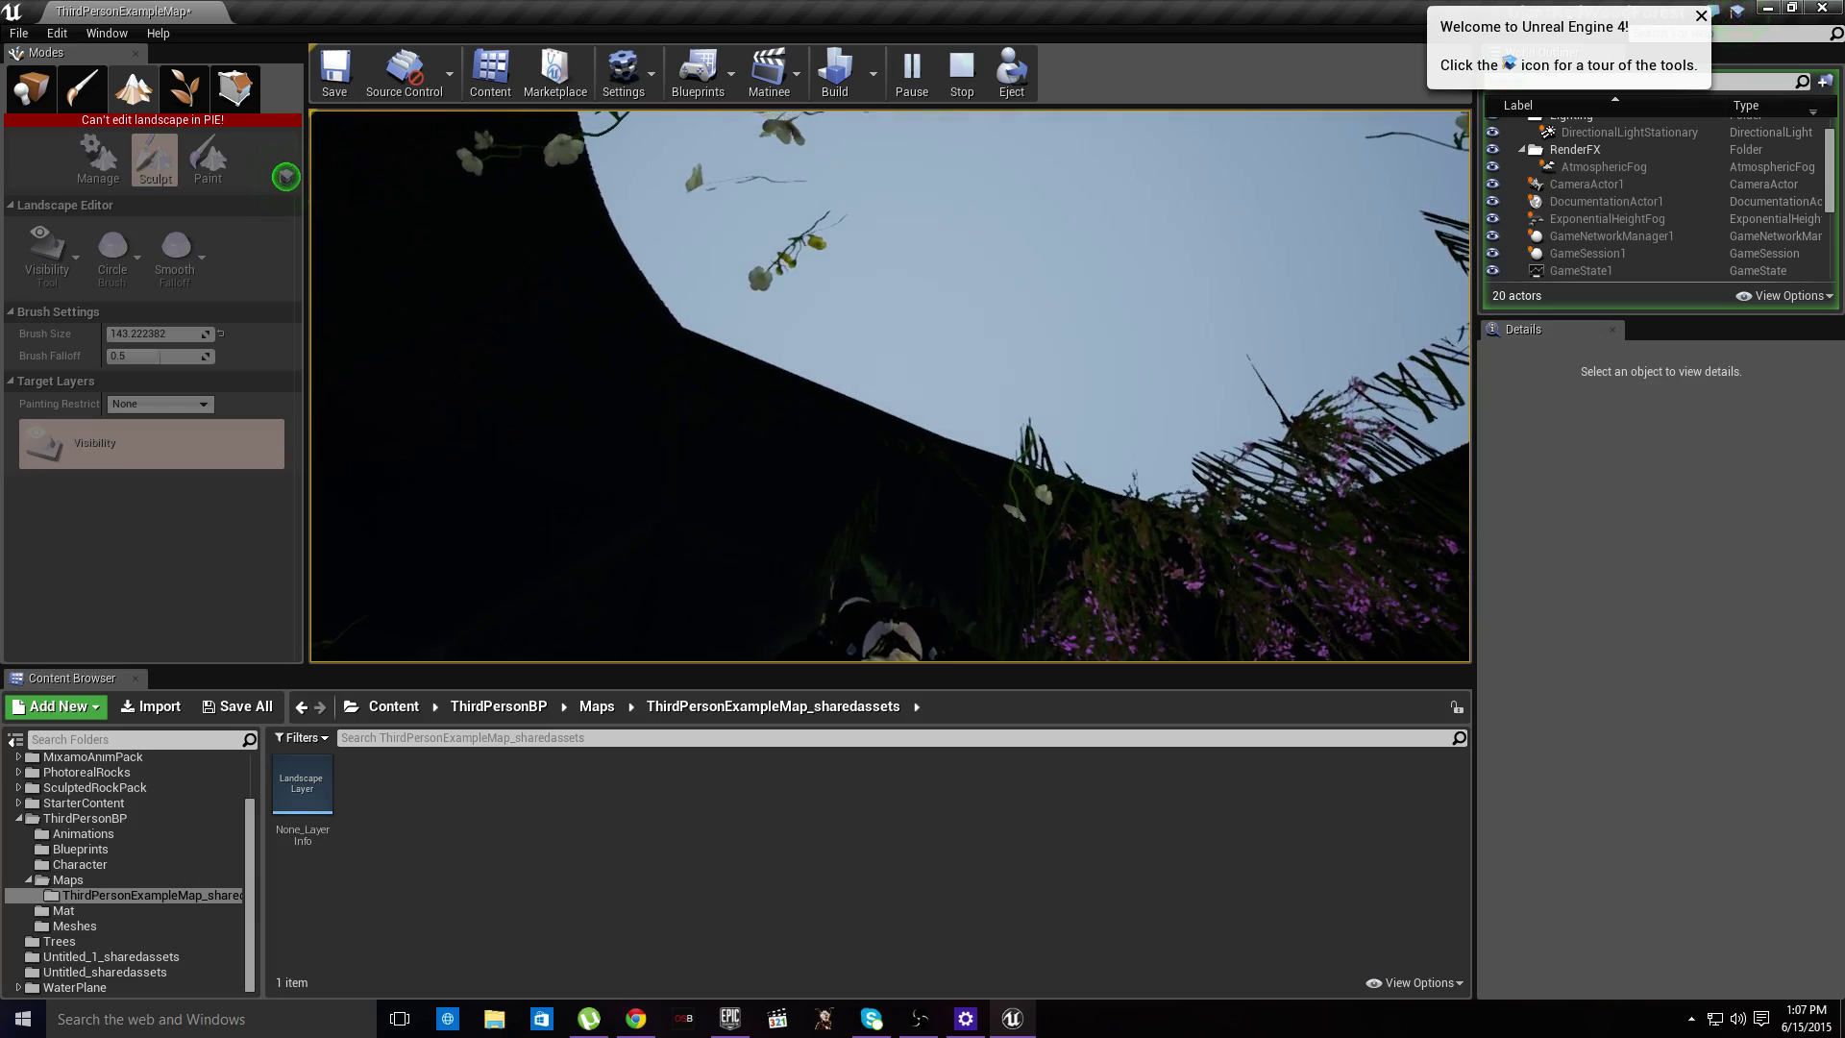
key("w")
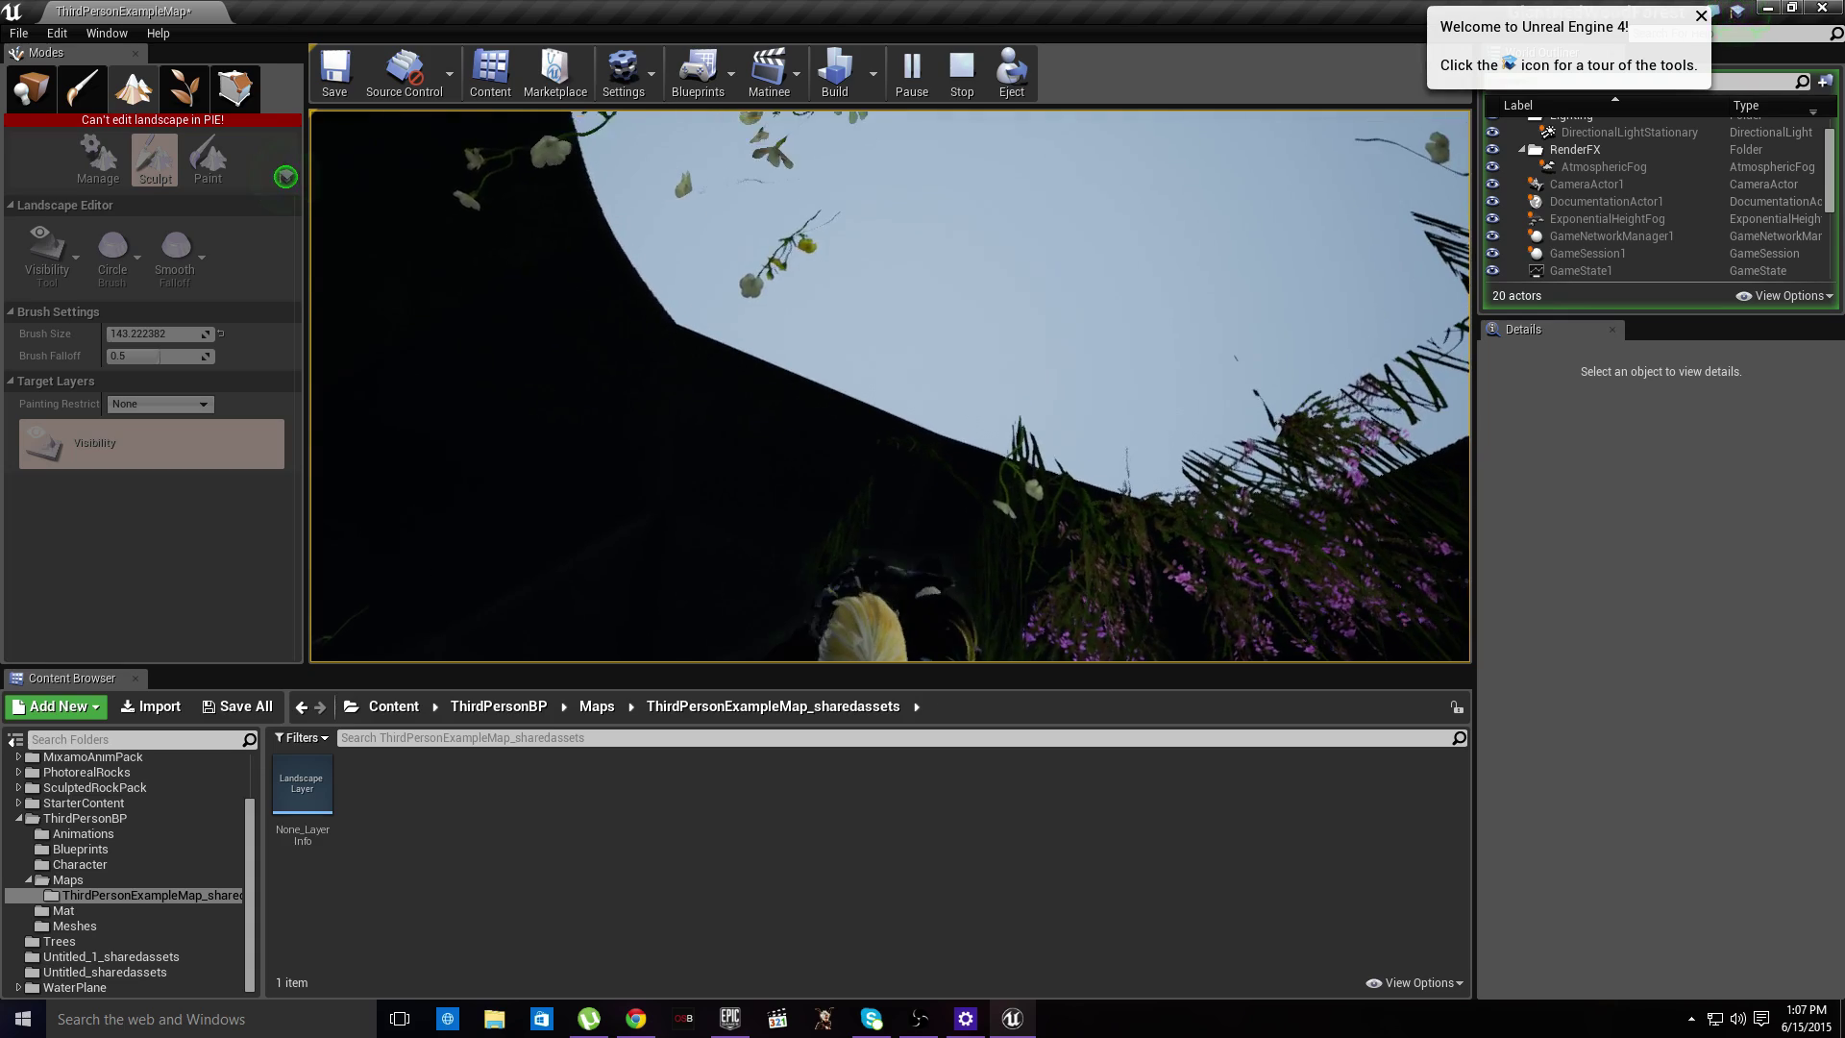
key("w")
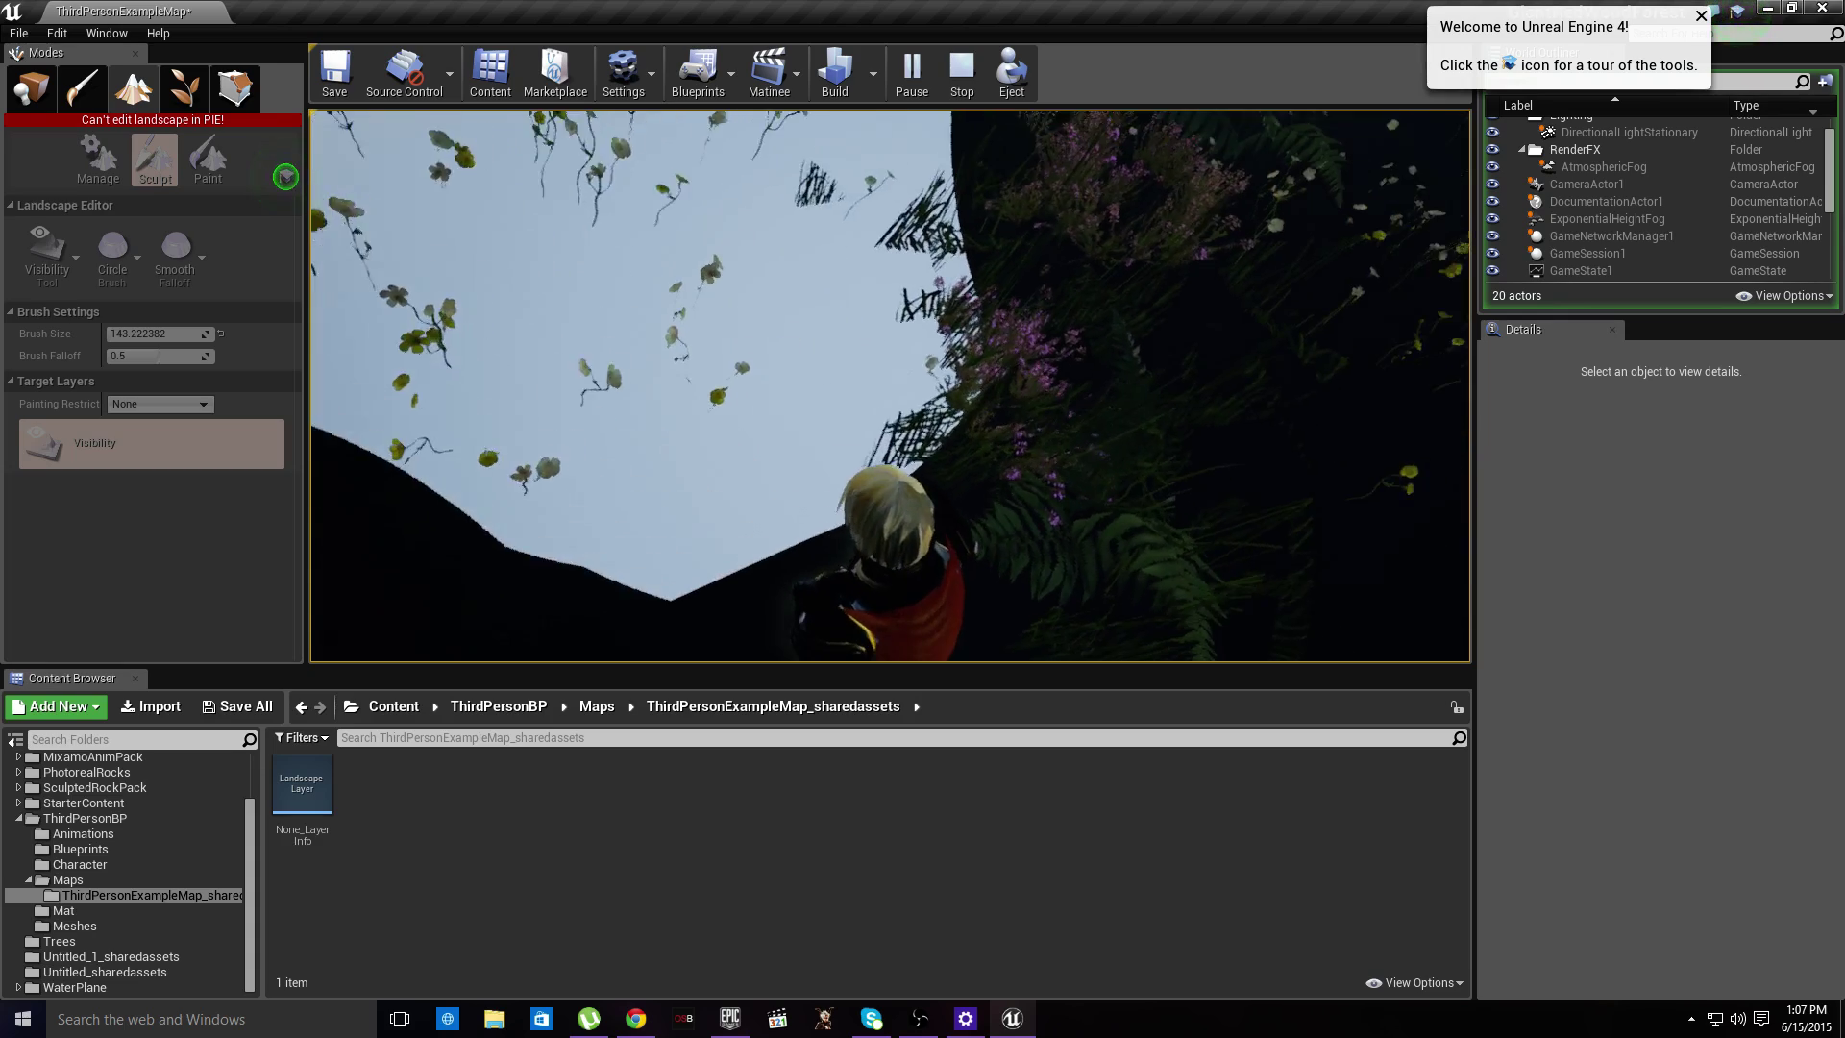
key("w")
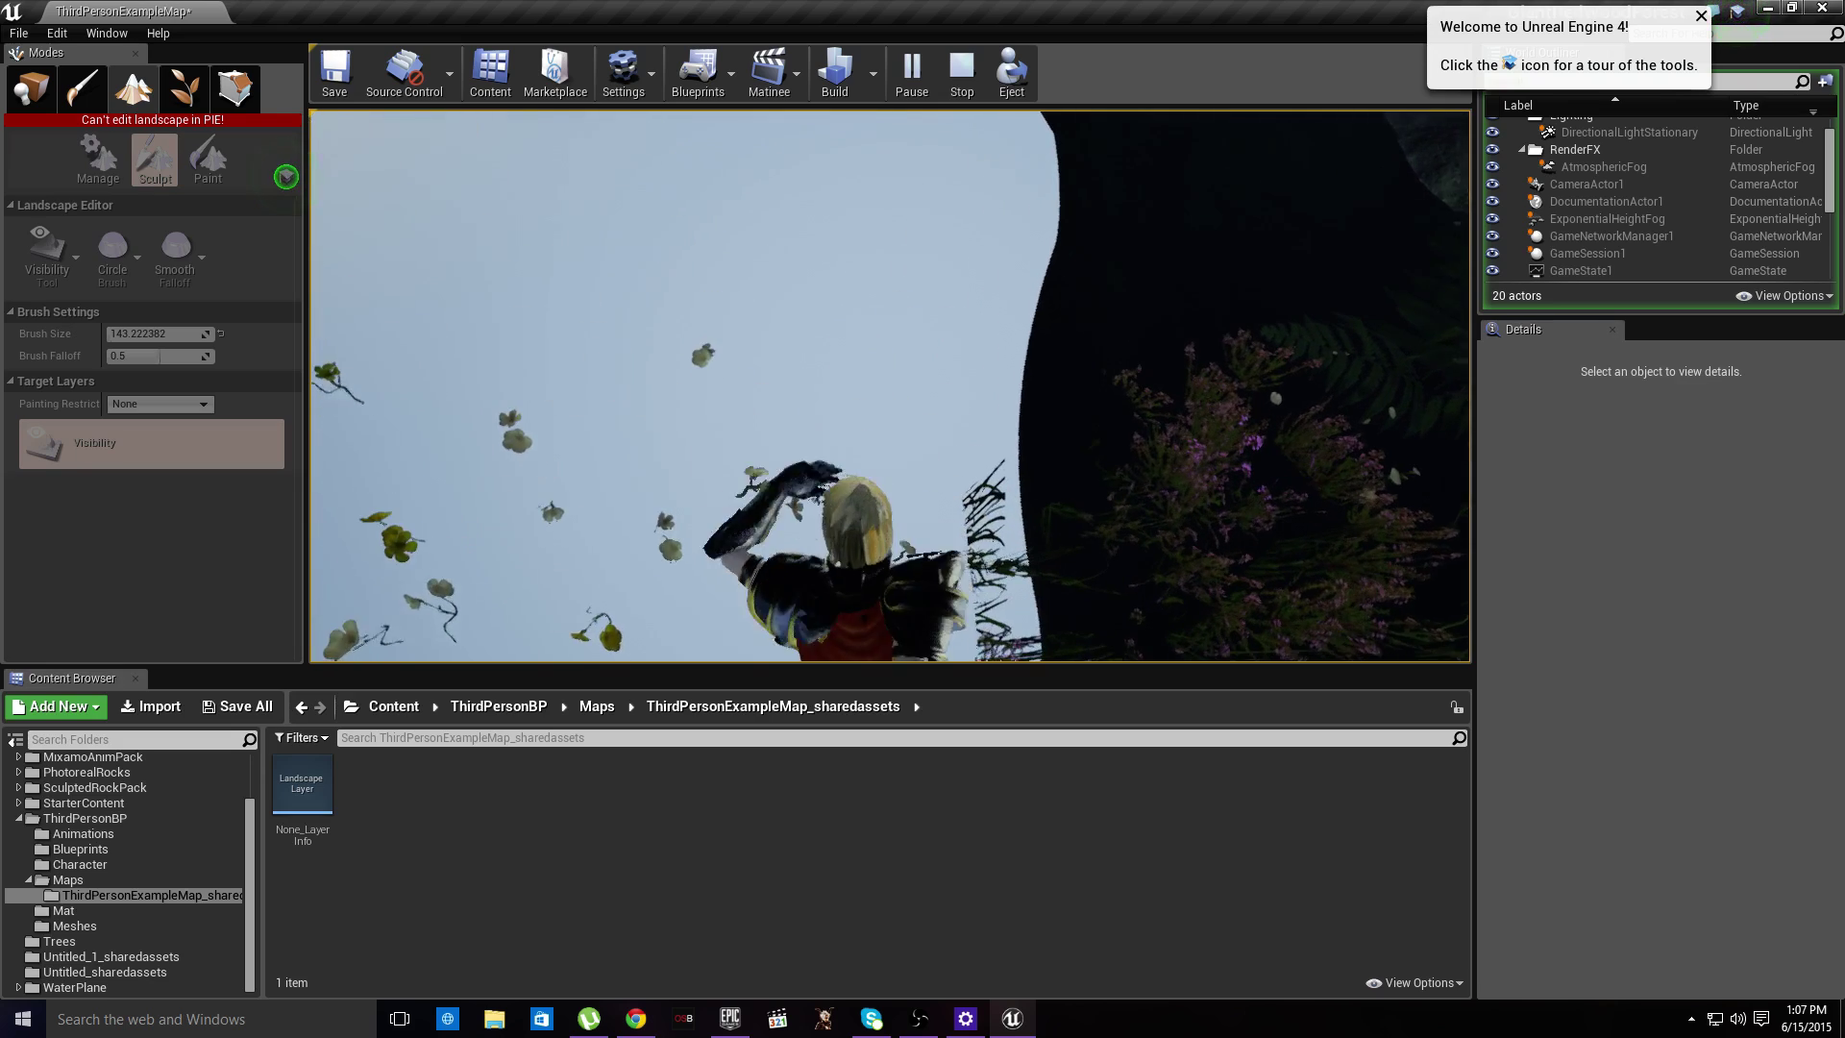
key("w")
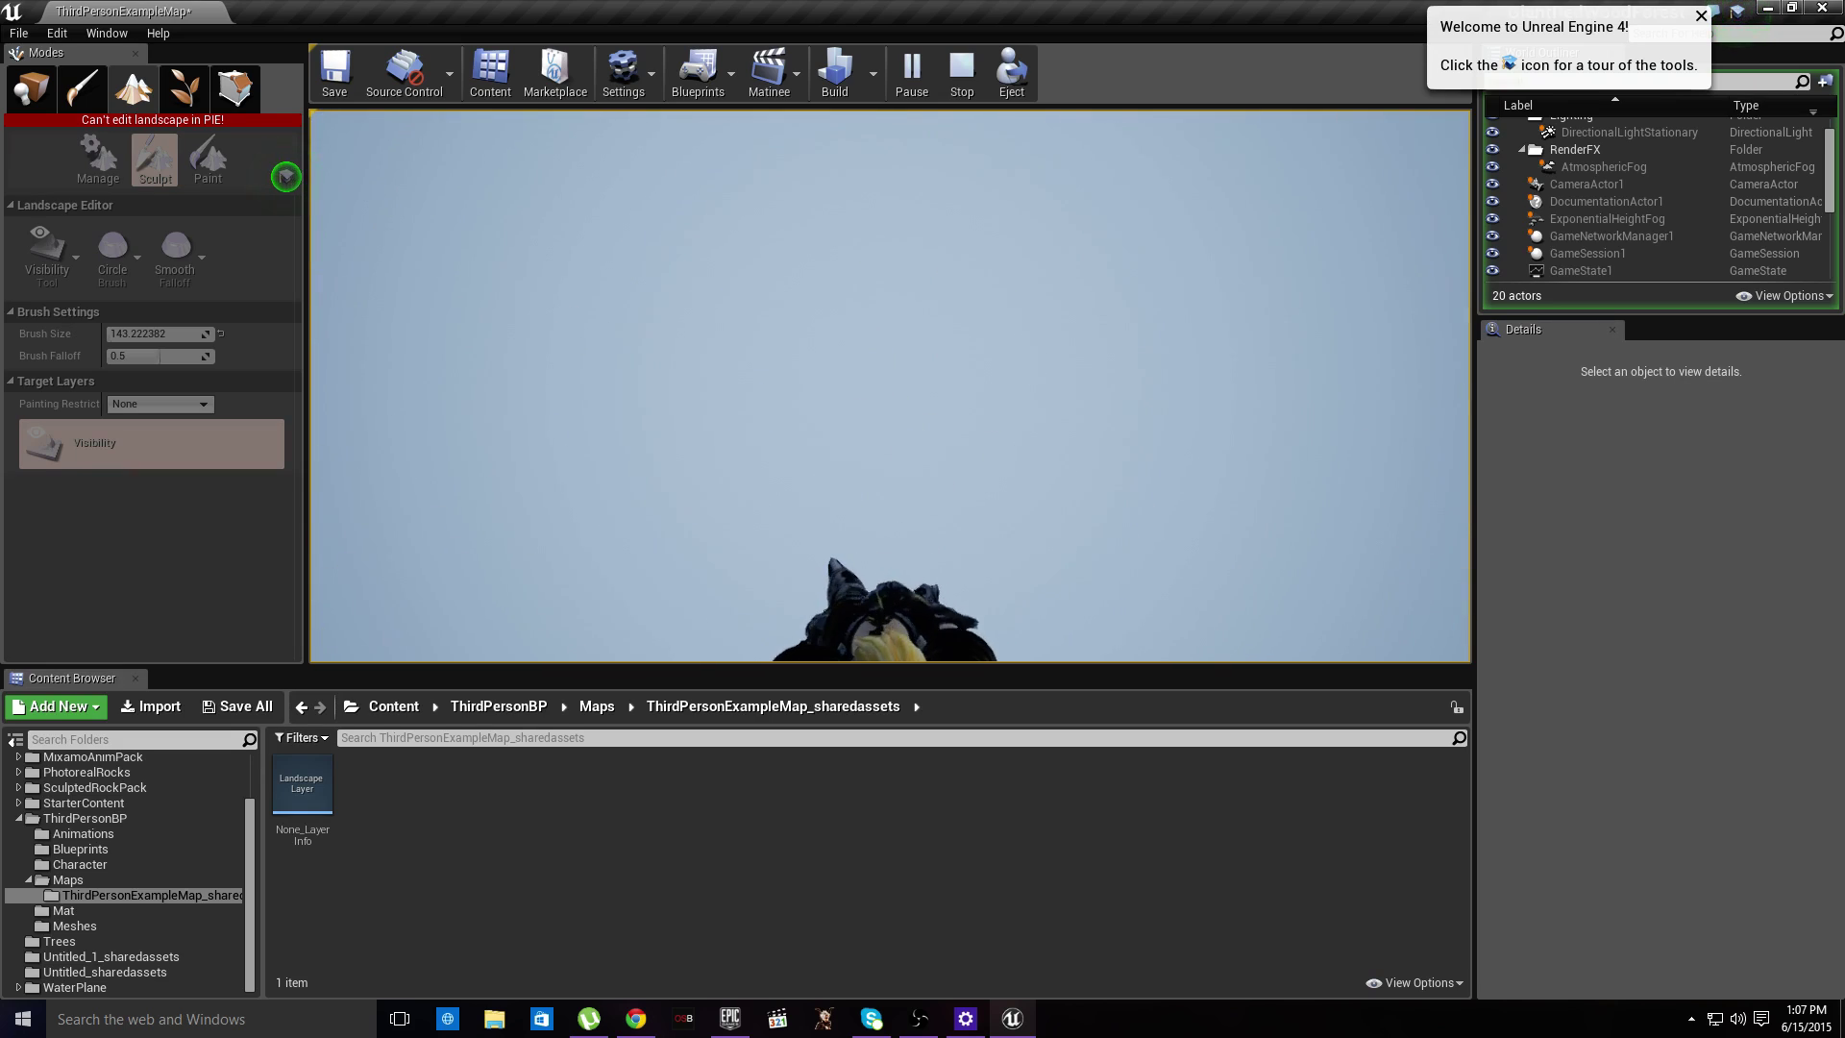
key("Escape")
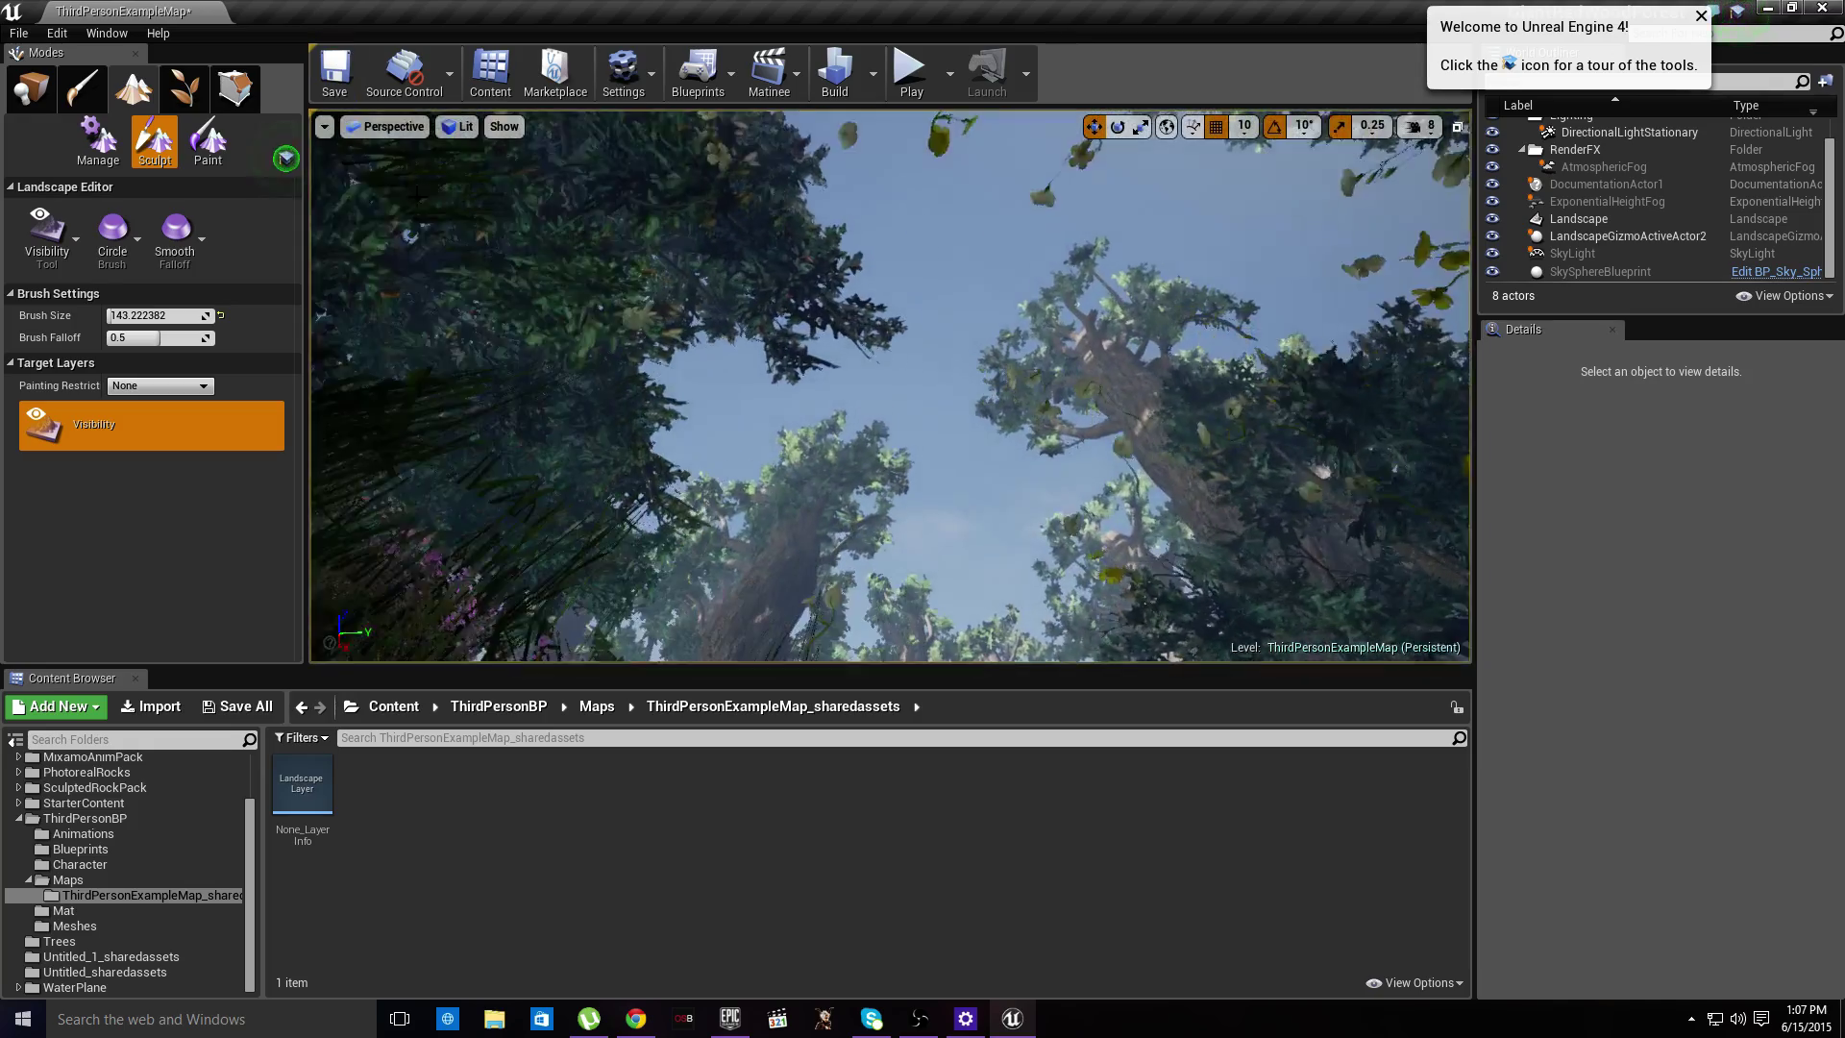
- Switch to Place mode and open the Meshes folder of SculptedRockPack
mouse_move(417, 195)
right_mouse_down()
mouse_move(465, 236)
mouse_move(495, 308)
right_mouse_up()
scroll(468, 237, "down", 4)
scroll(643, 272, "up", 8)
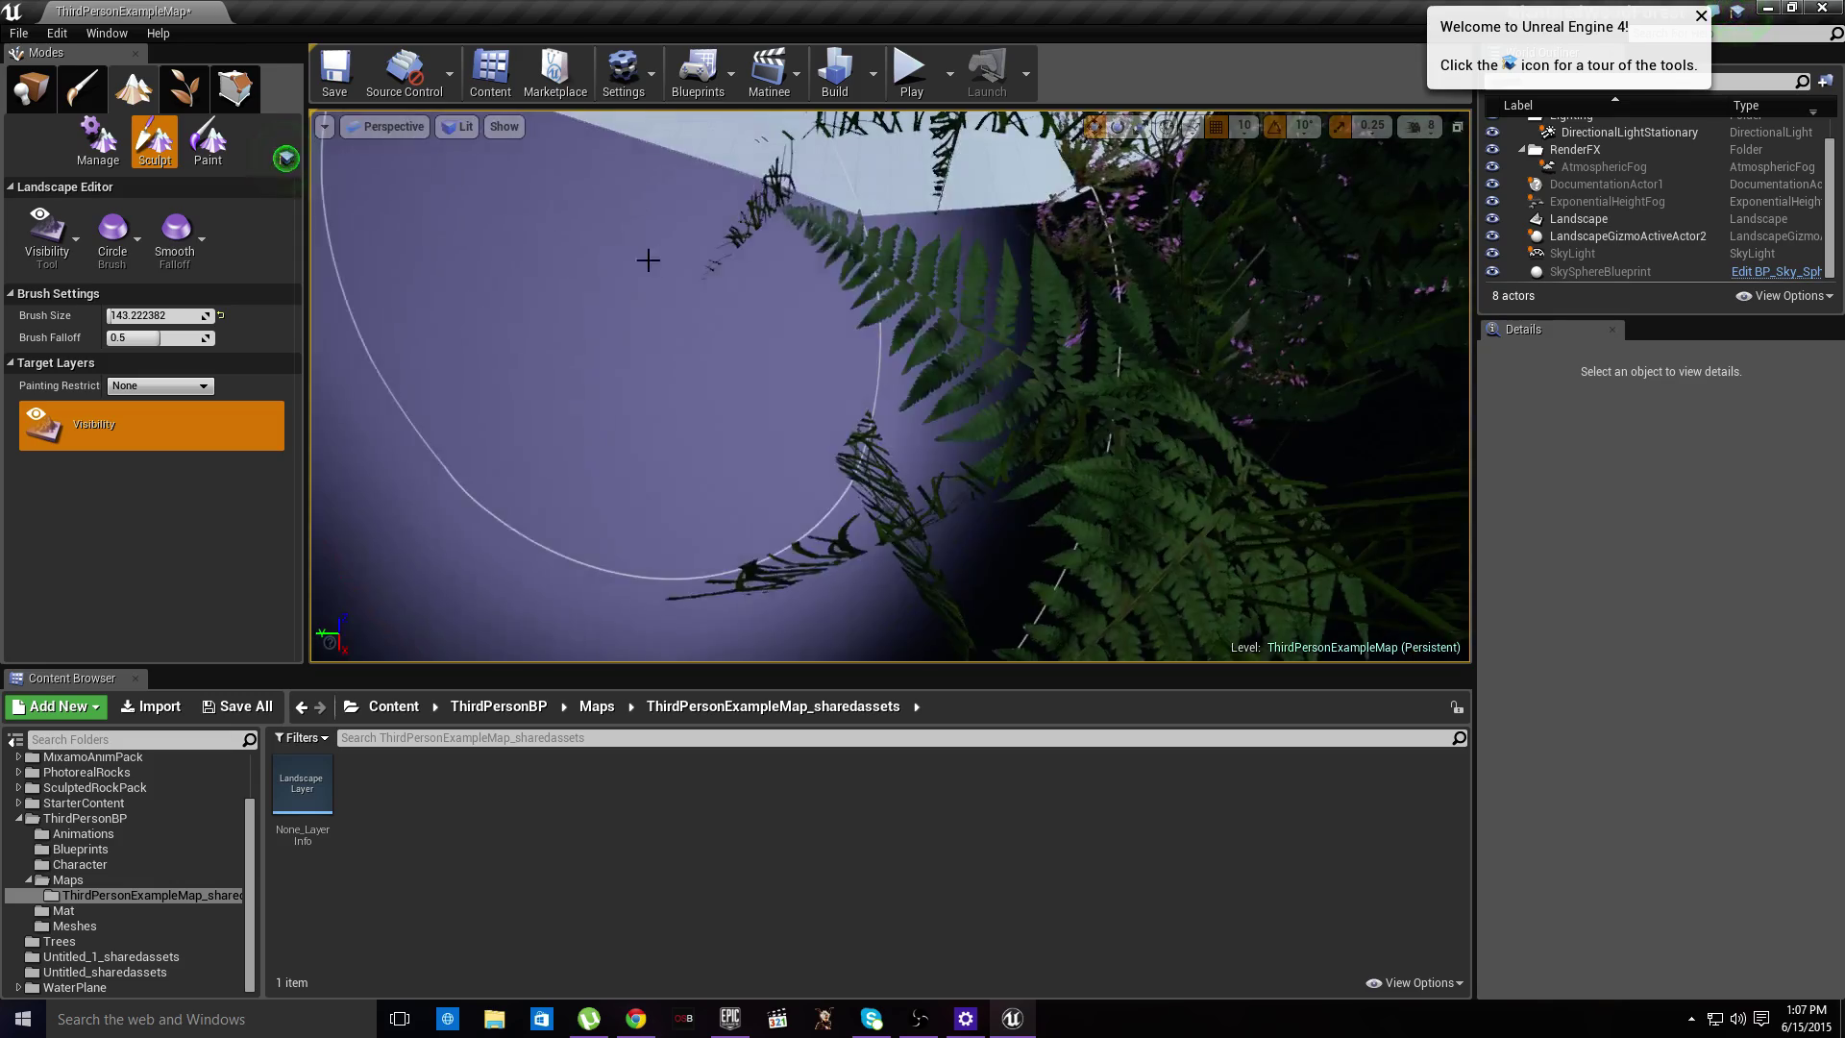
mouse_move(649, 253)
right_mouse_down()
mouse_move(605, 332)
mouse_move(647, 279)
right_mouse_up()
scroll(624, 294, "up", 5)
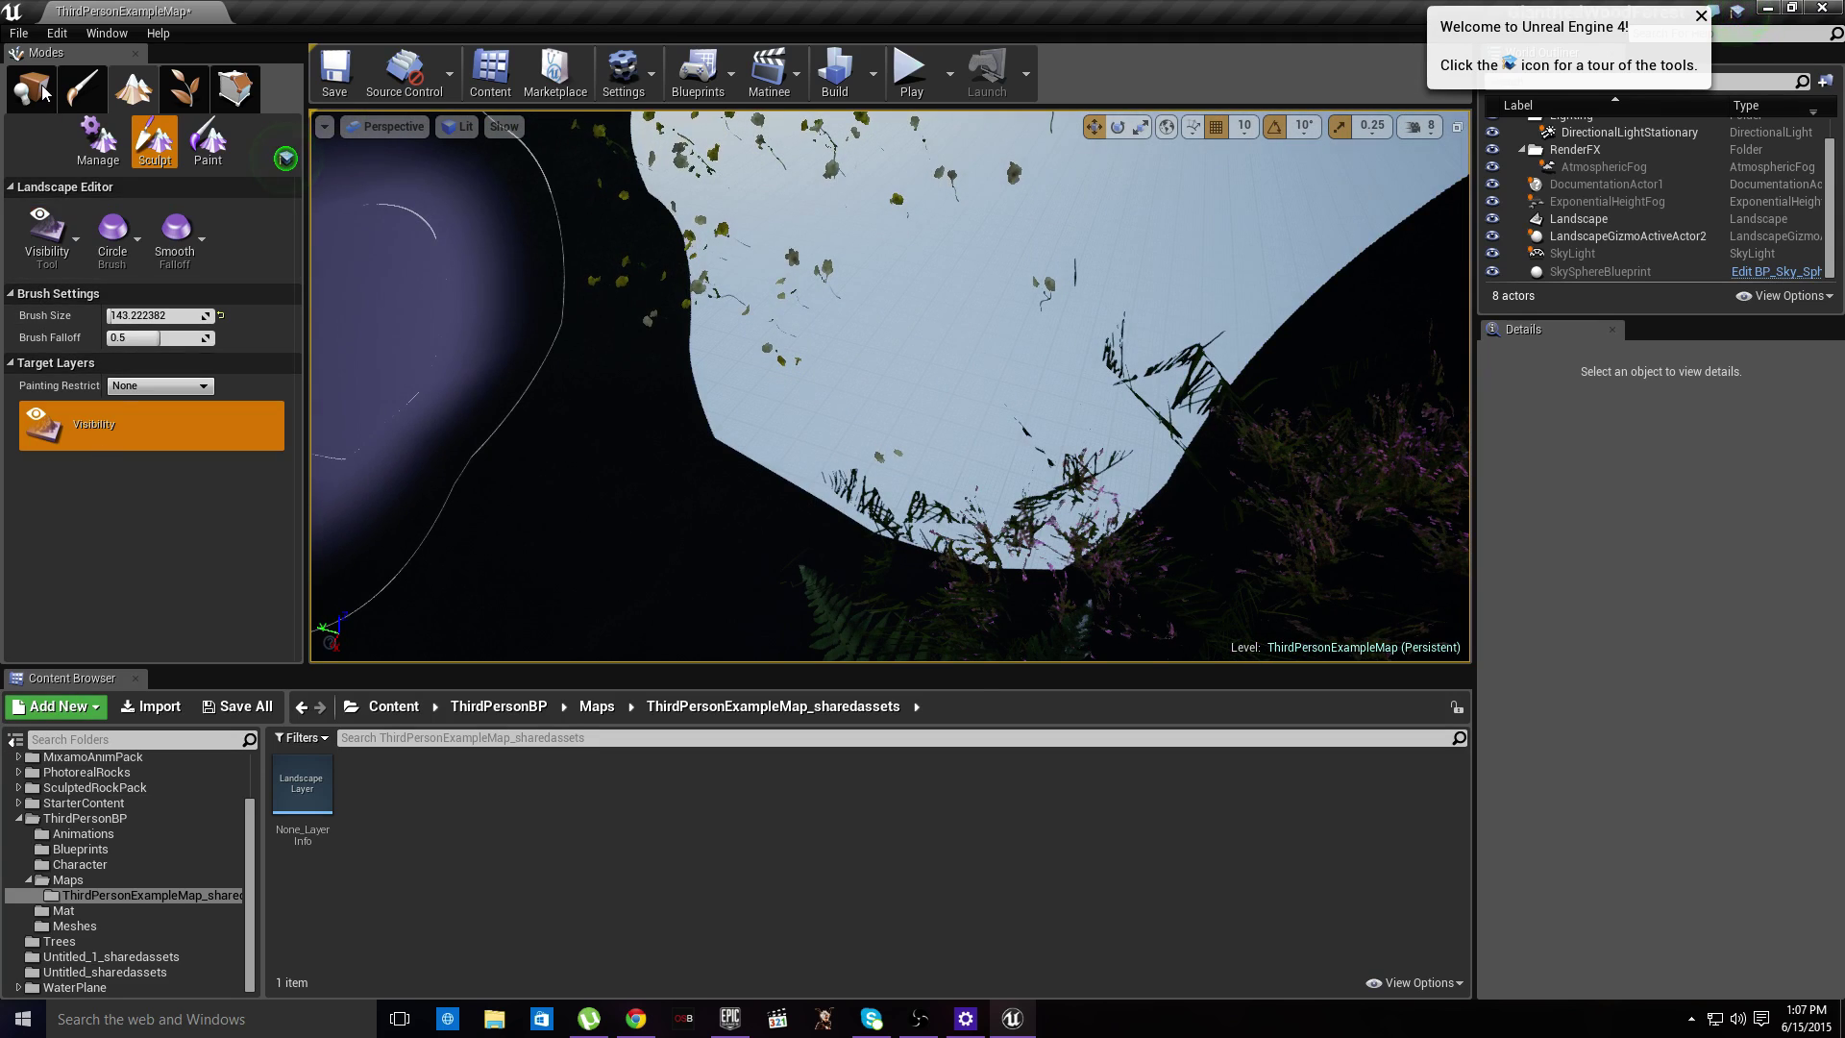
left_click(33, 89)
scroll(111, 961, "up", 3)
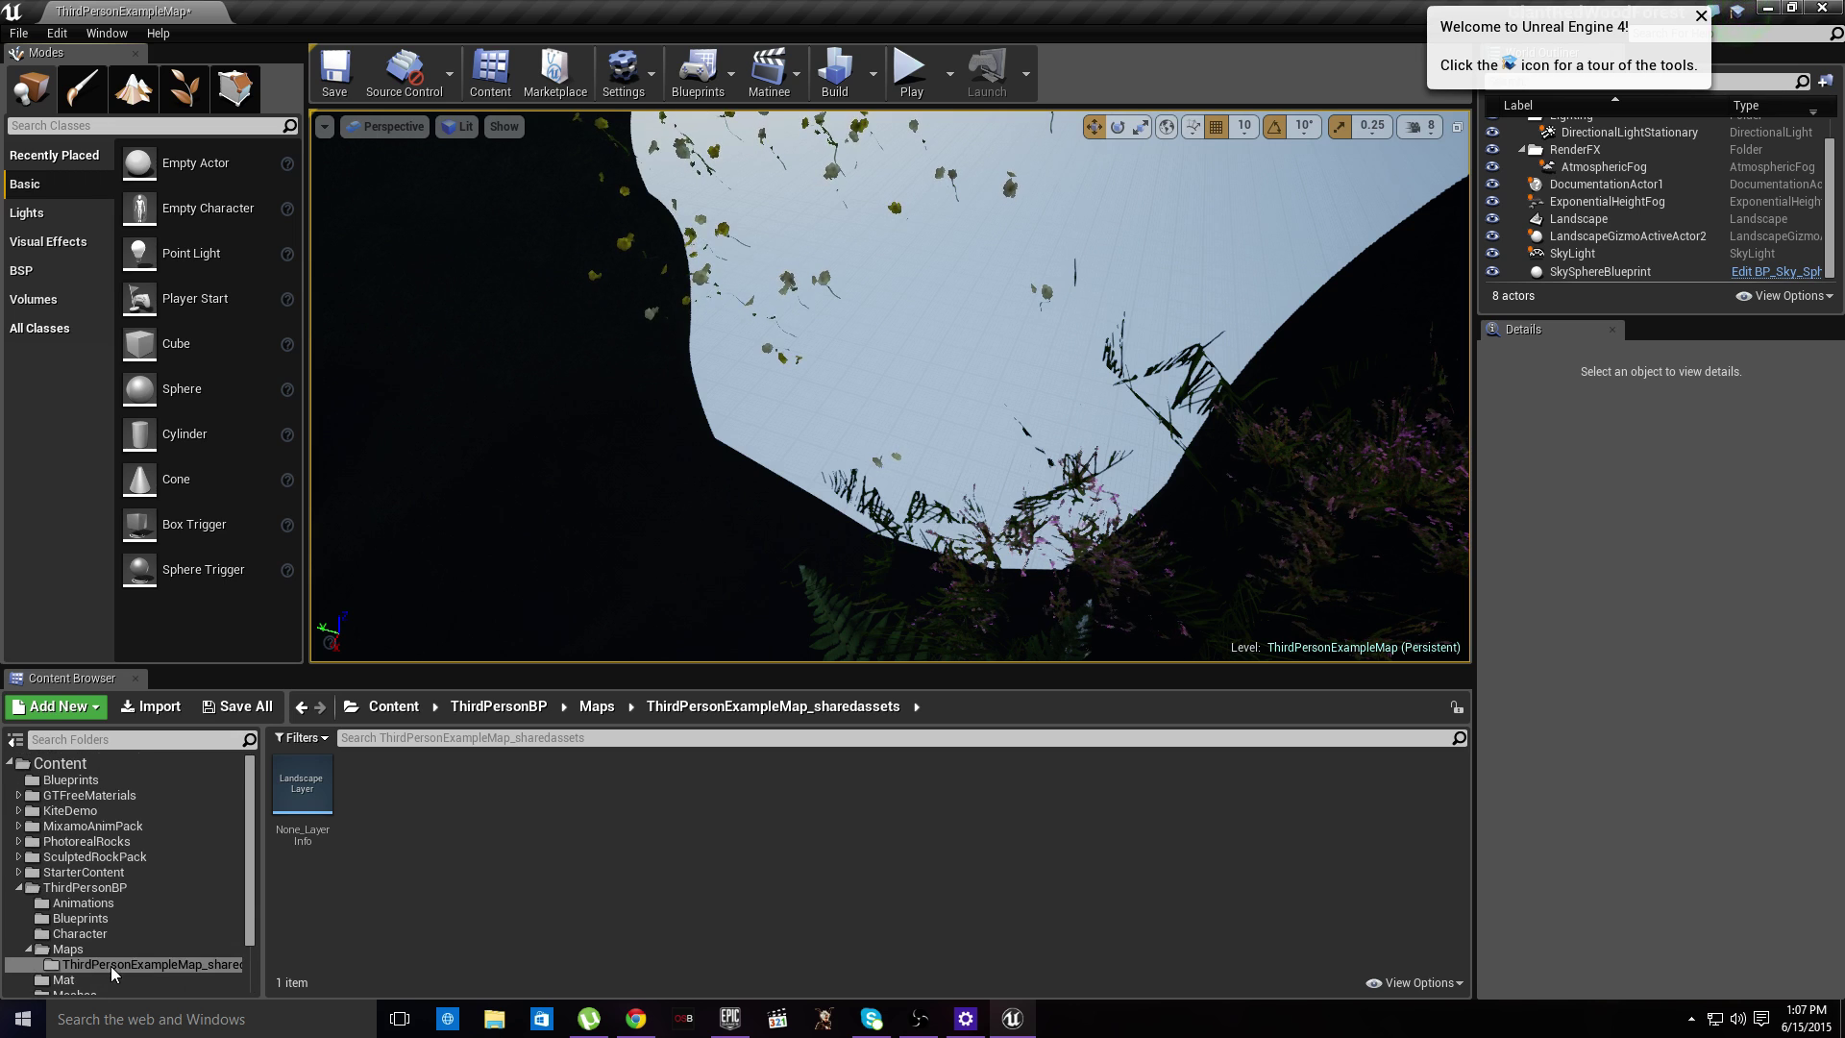
left_click(95, 857)
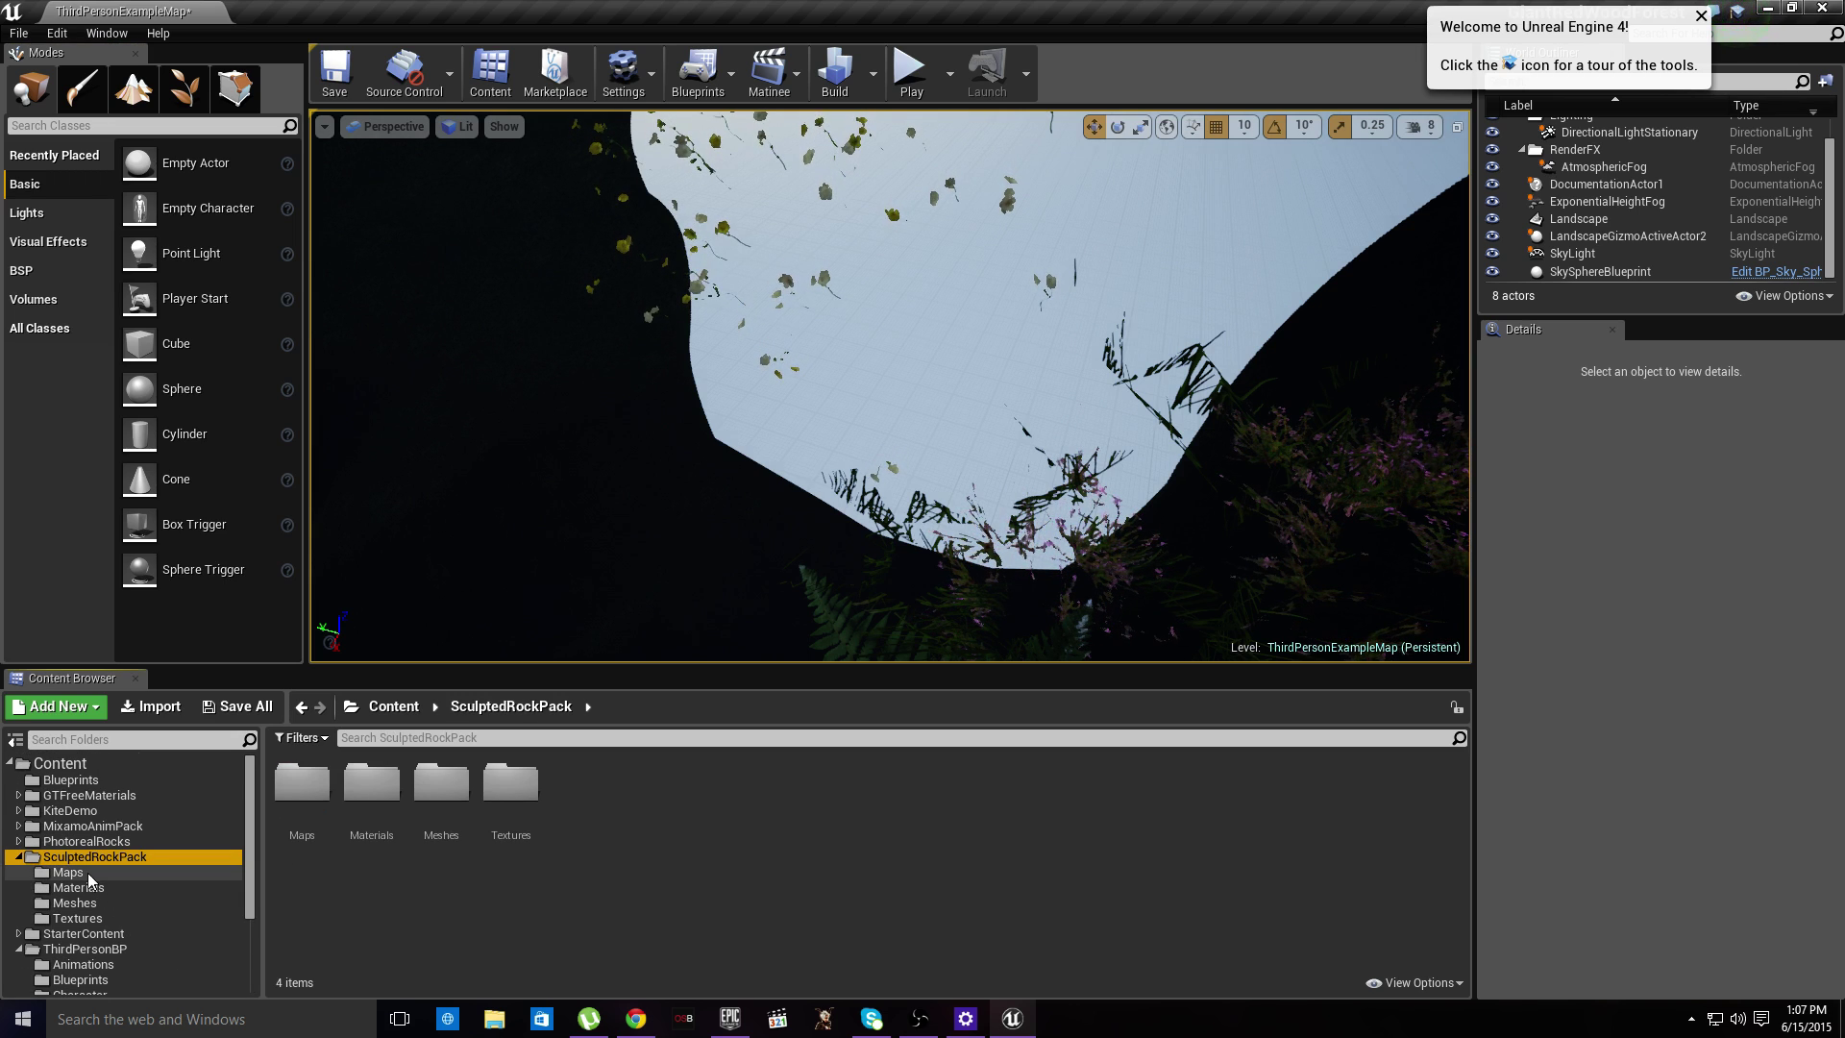
left_click(90, 888)
left_click(75, 902)
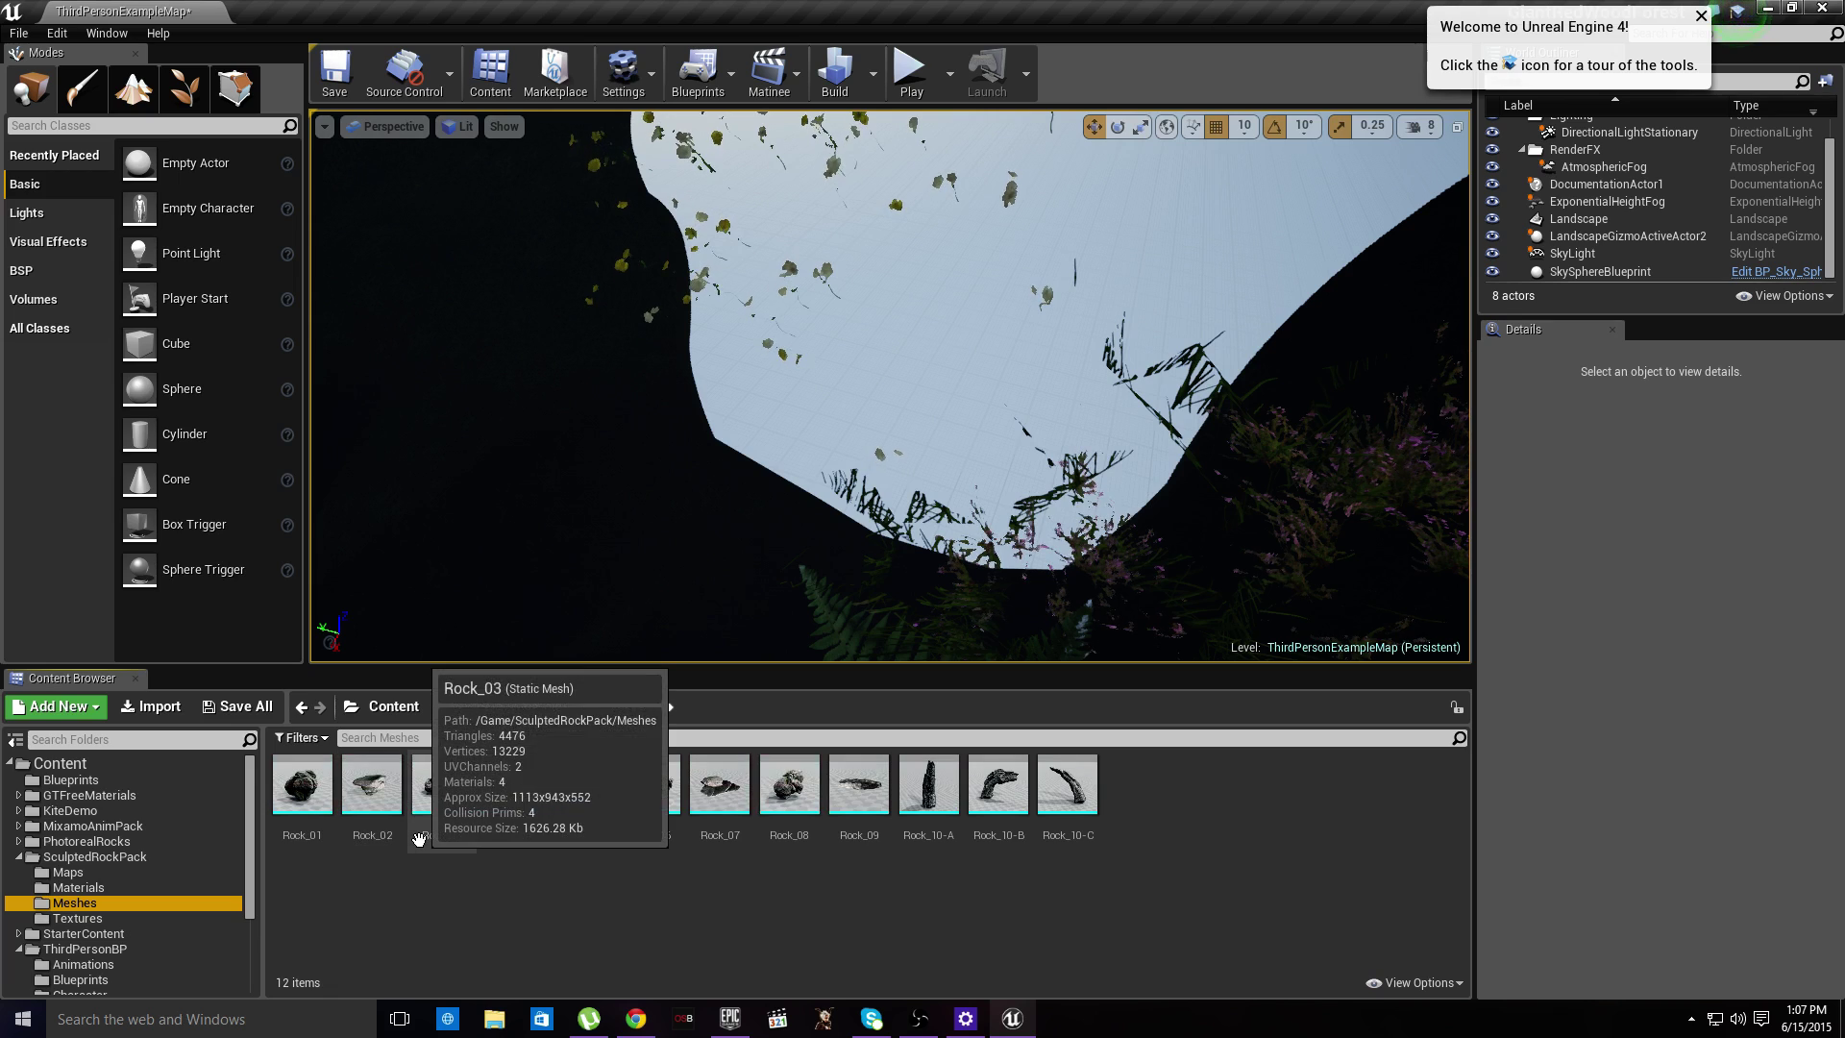
- Place a Rock_02 mesh in the opening of the landscape hole
left_click_drag(402, 830, 946, 357)
left_click_drag(900, 444, 1148, 488)
key("w")
right_click_drag(1148, 488, 1134, 489)
key("s")
- Set the camera speed to 4 and move Rock_02 into the hole's mouth at Y 71000, Z 630 cm
left_click(1411, 127)
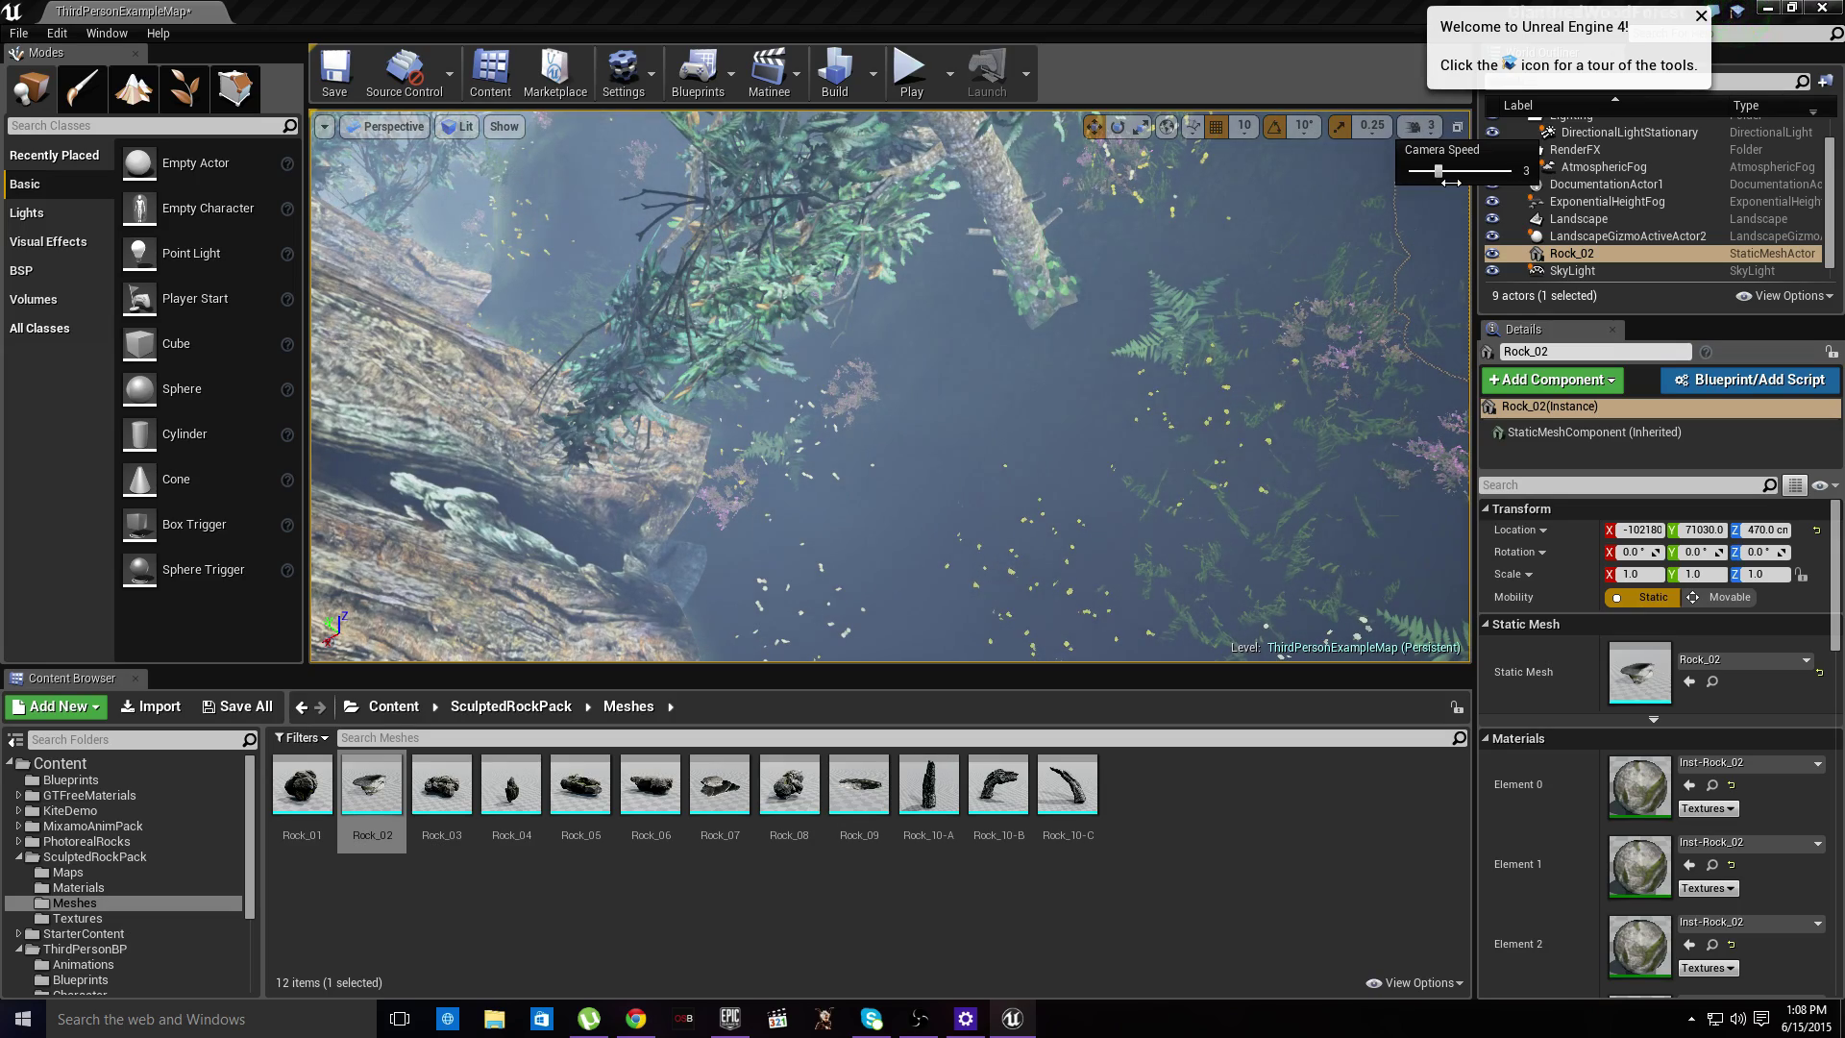
mouse_move(1427, 207)
right_mouse_down()
mouse_move(1447, 202)
mouse_move(1427, 204)
right_mouse_up()
key("w")
key("s")
right_click_drag(977, 439, 976, 439)
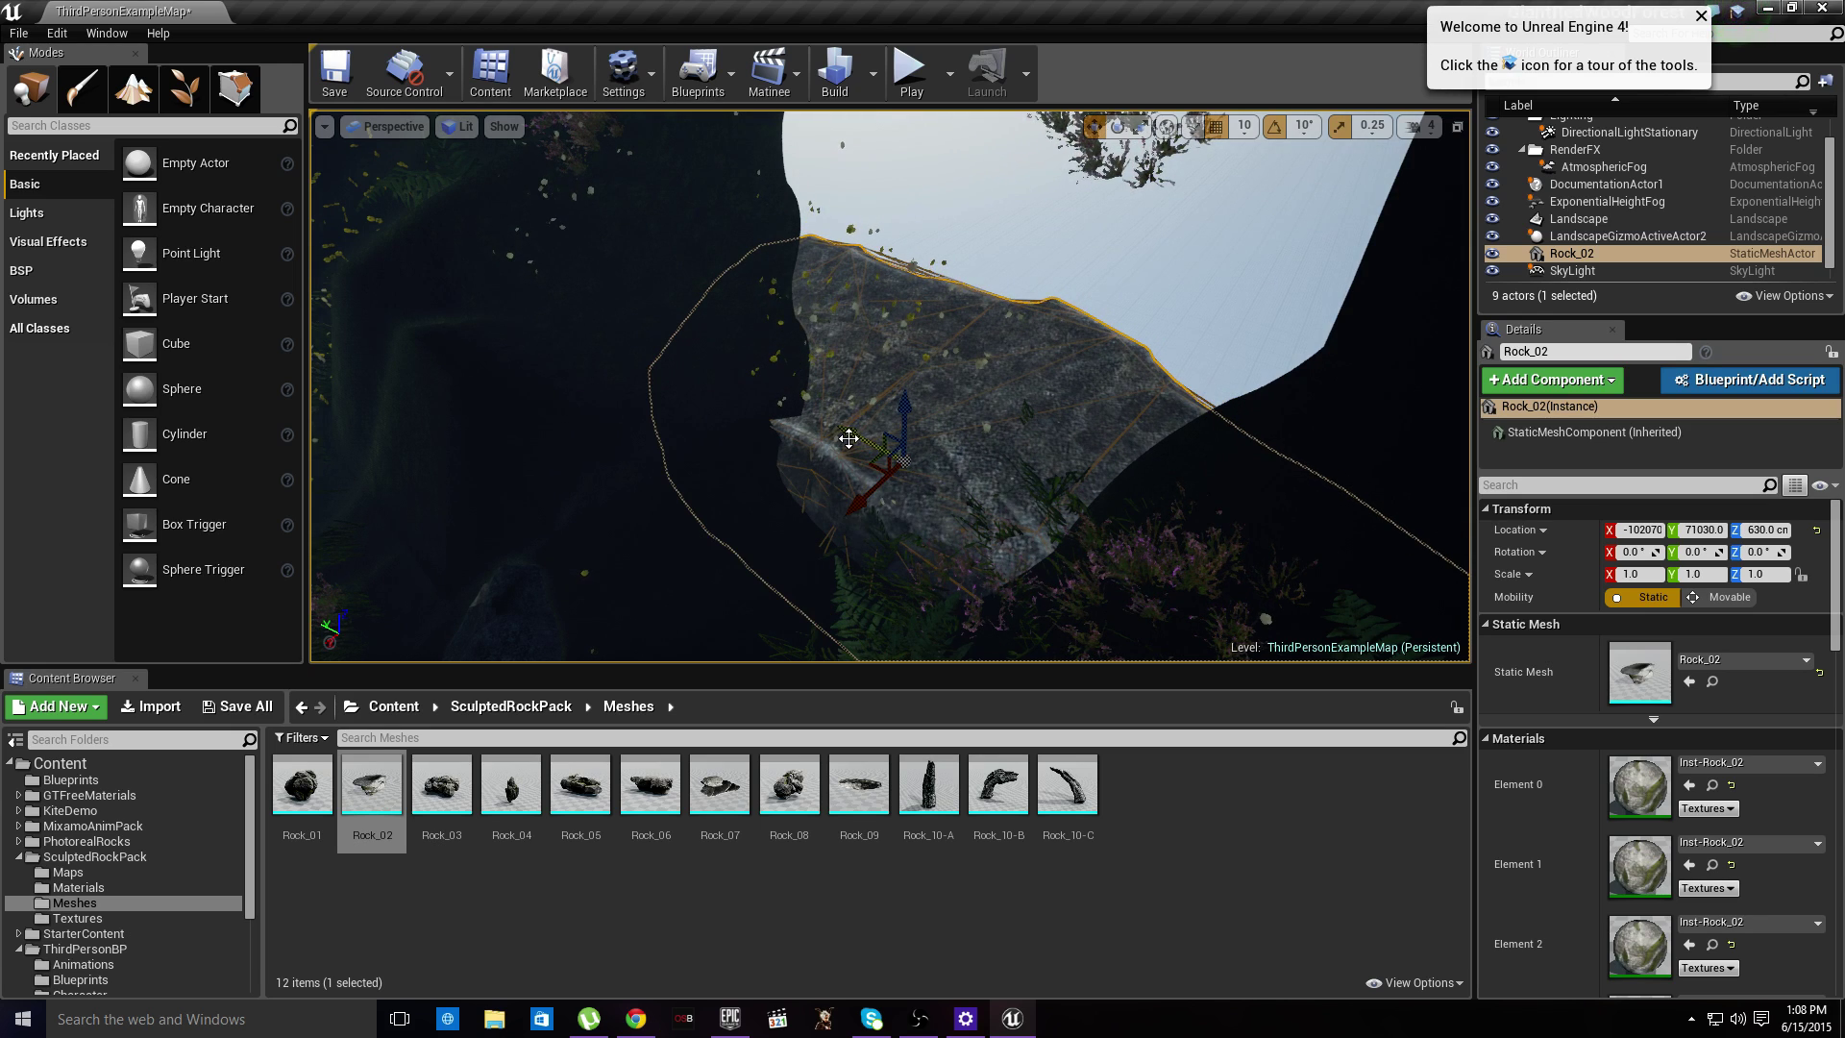
right_click_drag(891, 423, 1384, 366)
mouse_move(896, 654)
right_mouse_down()
mouse_move(971, 606)
mouse_move(874, 644)
mouse_move(895, 655)
right_mouse_up()
- Stand a Rock_10-A mesh beside the hole at Y 71350, Z 710 cm, and duplicate it to the opposite side at Y 70520
left_click_drag(904, 777, 982, 481)
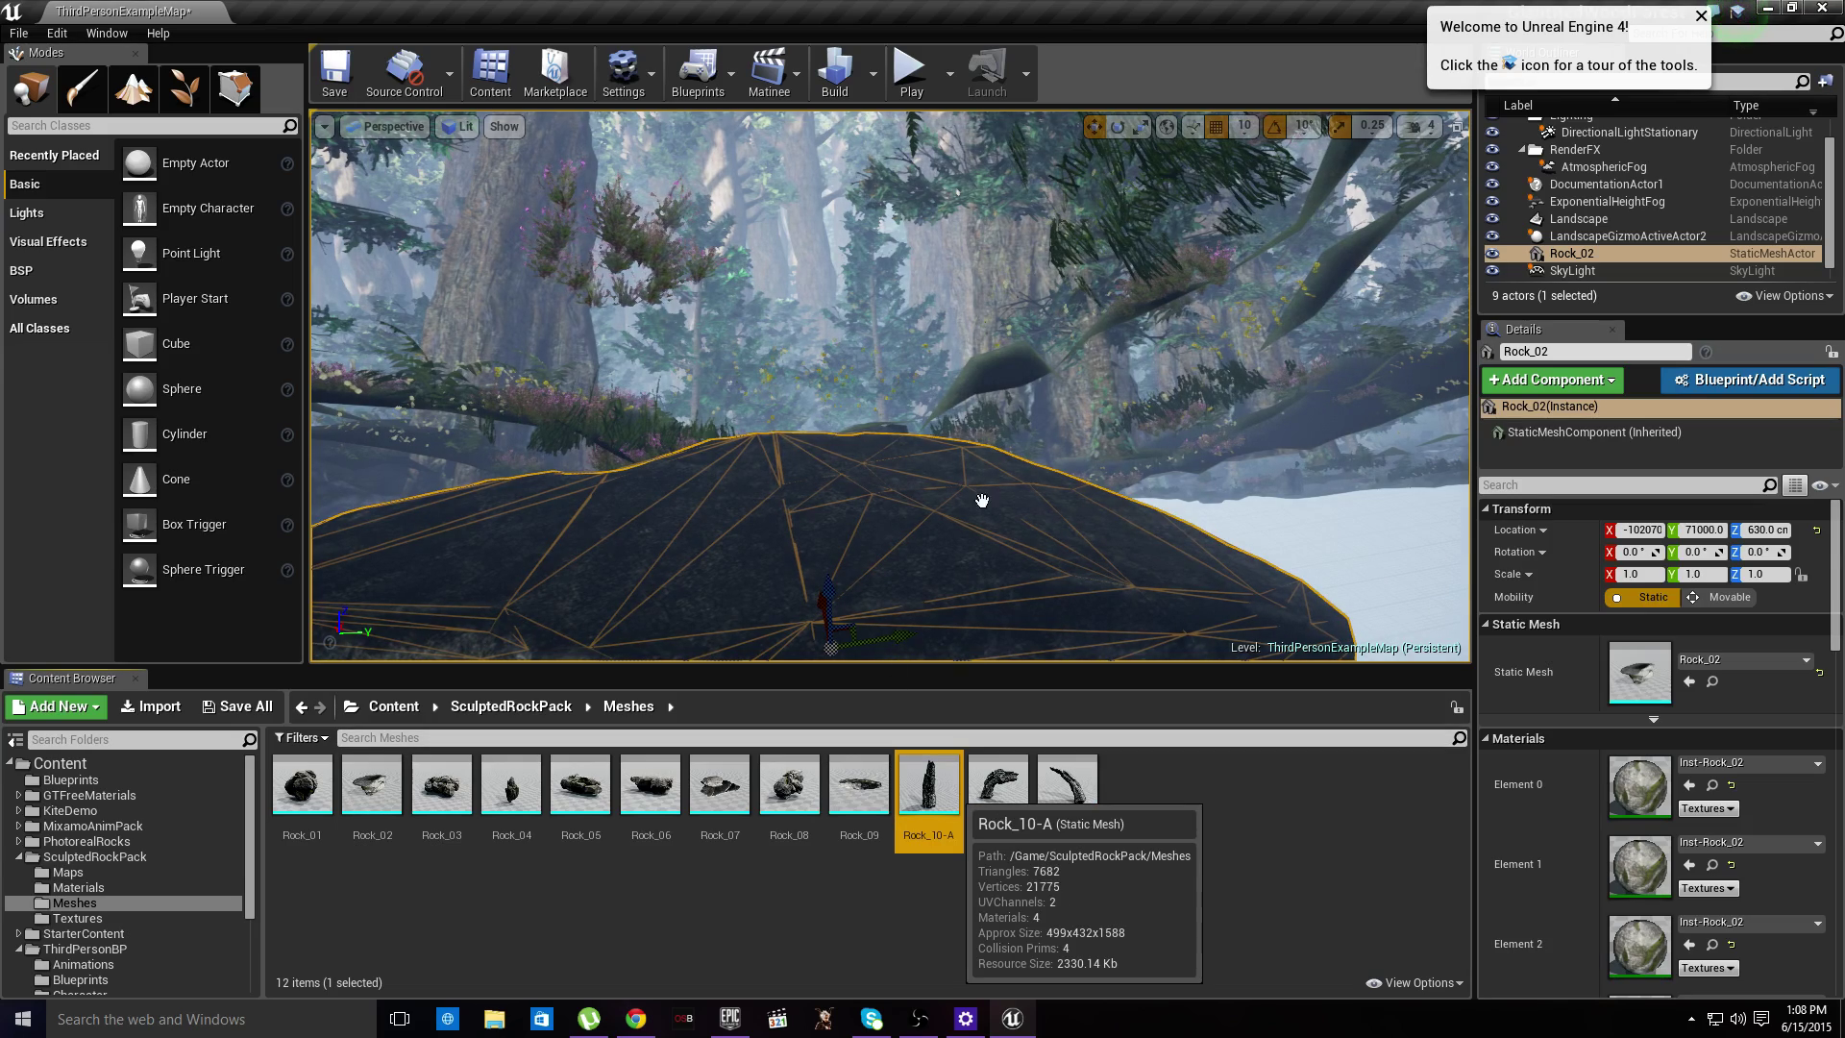
left_click_drag(982, 376, 981, 414)
right_click_drag(981, 413, 1120, 370)
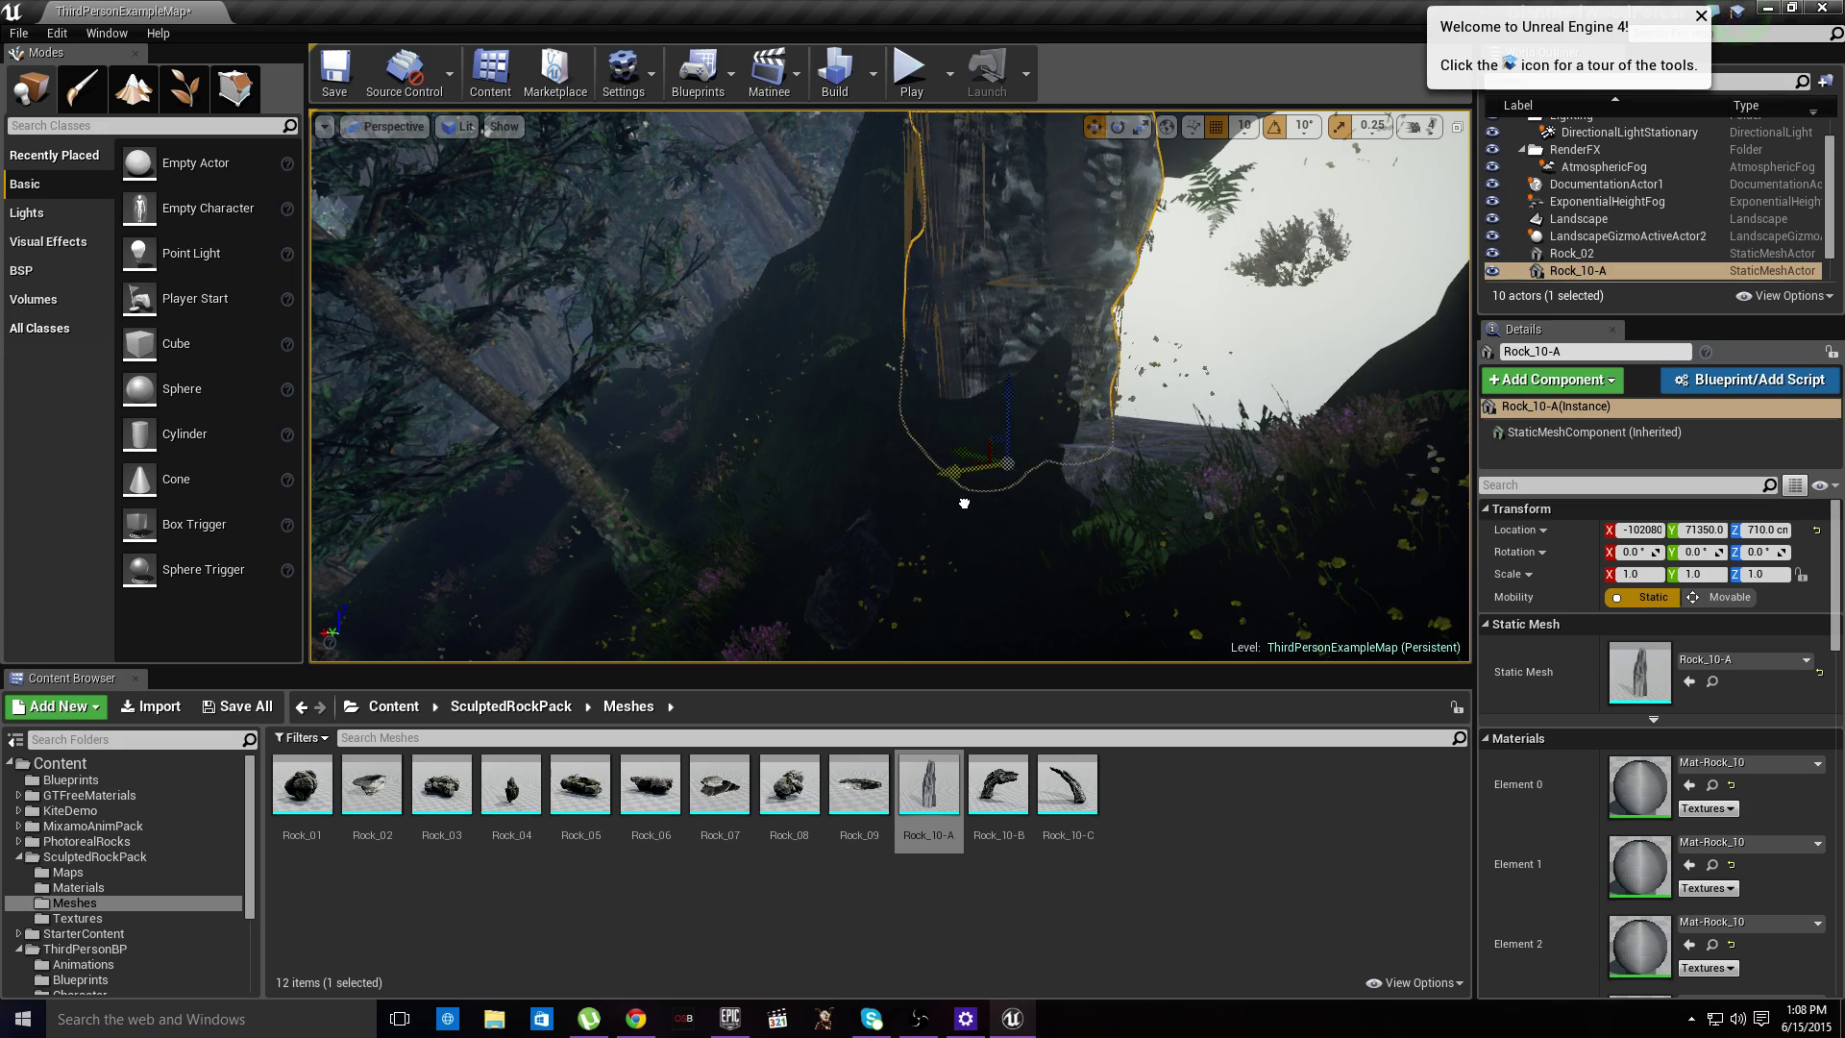
left_click_drag(972, 509, 973, 445, "alt")
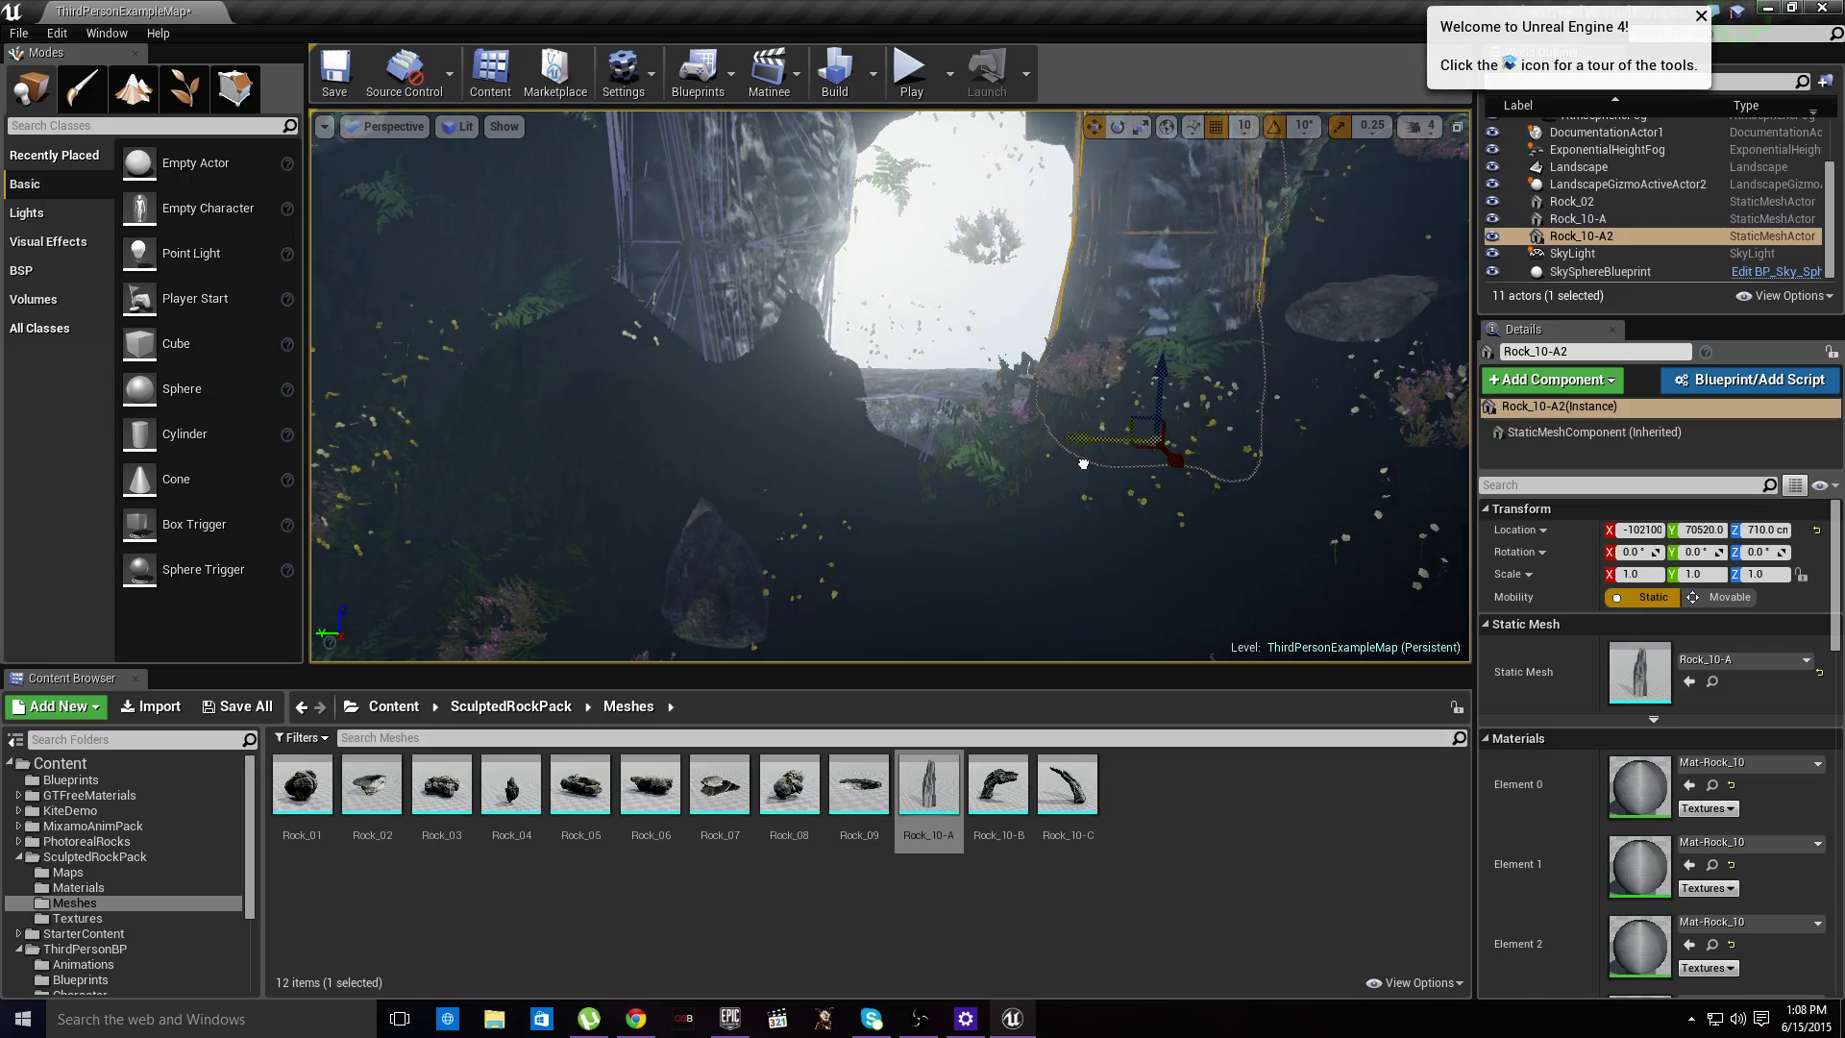
right_click_drag(1086, 451, 1087, 377)
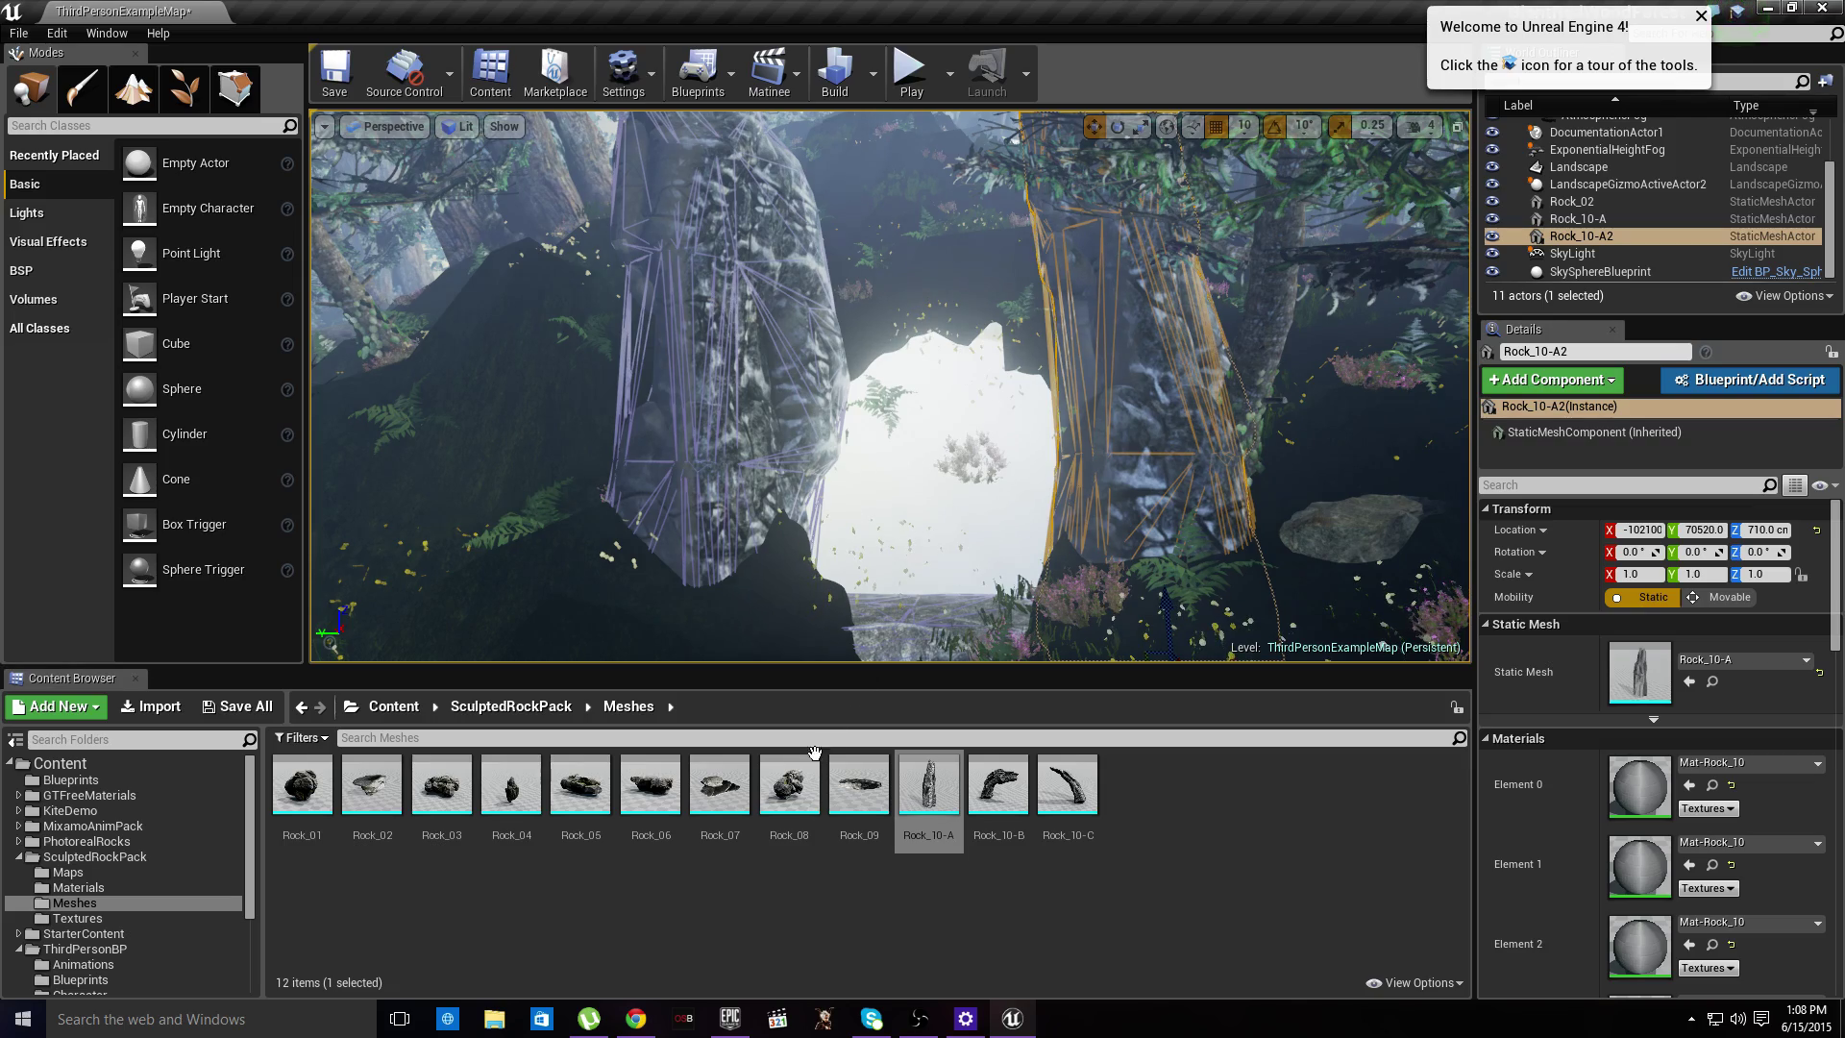
- Place a Rock_09 mesh across the two rock pillars at Z 1310 cm and rotate it -90 degrees about Z
left_click_drag(859, 783, 985, 392)
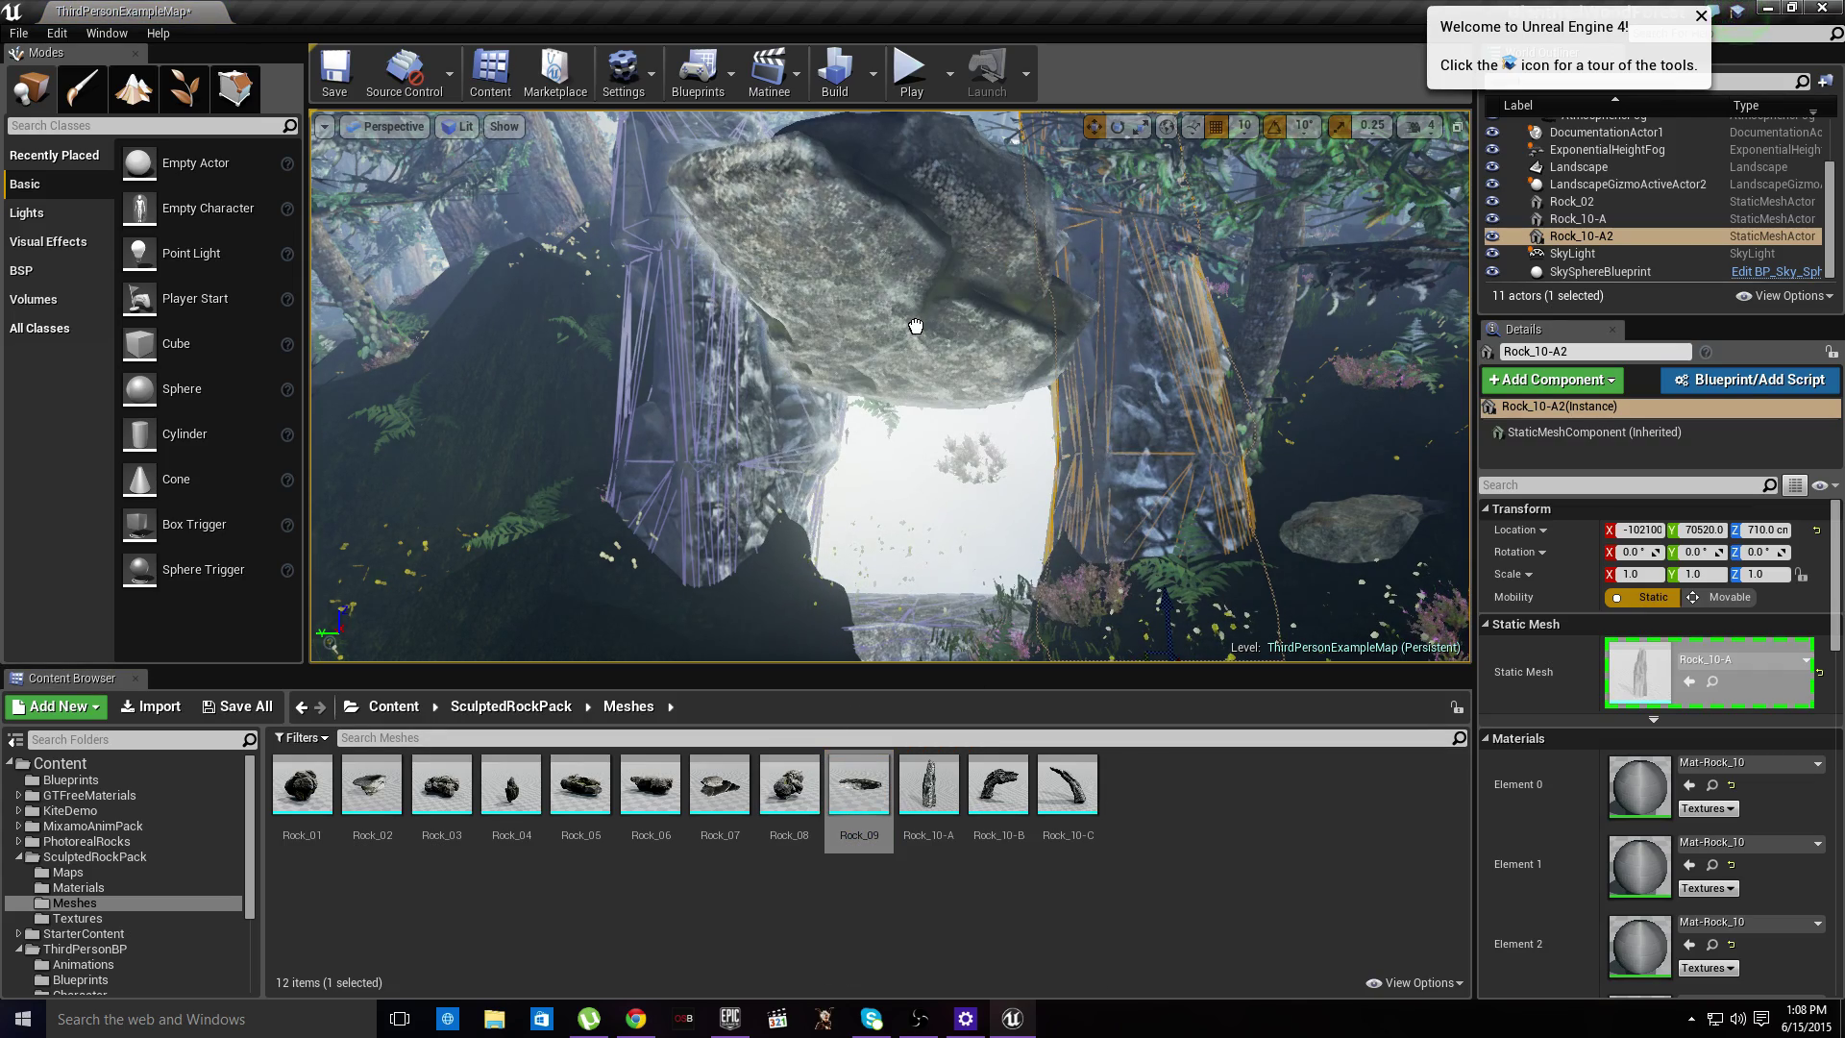
left_click_drag(916, 327, 924, 361)
right_click_drag(945, 355, 1095, 370)
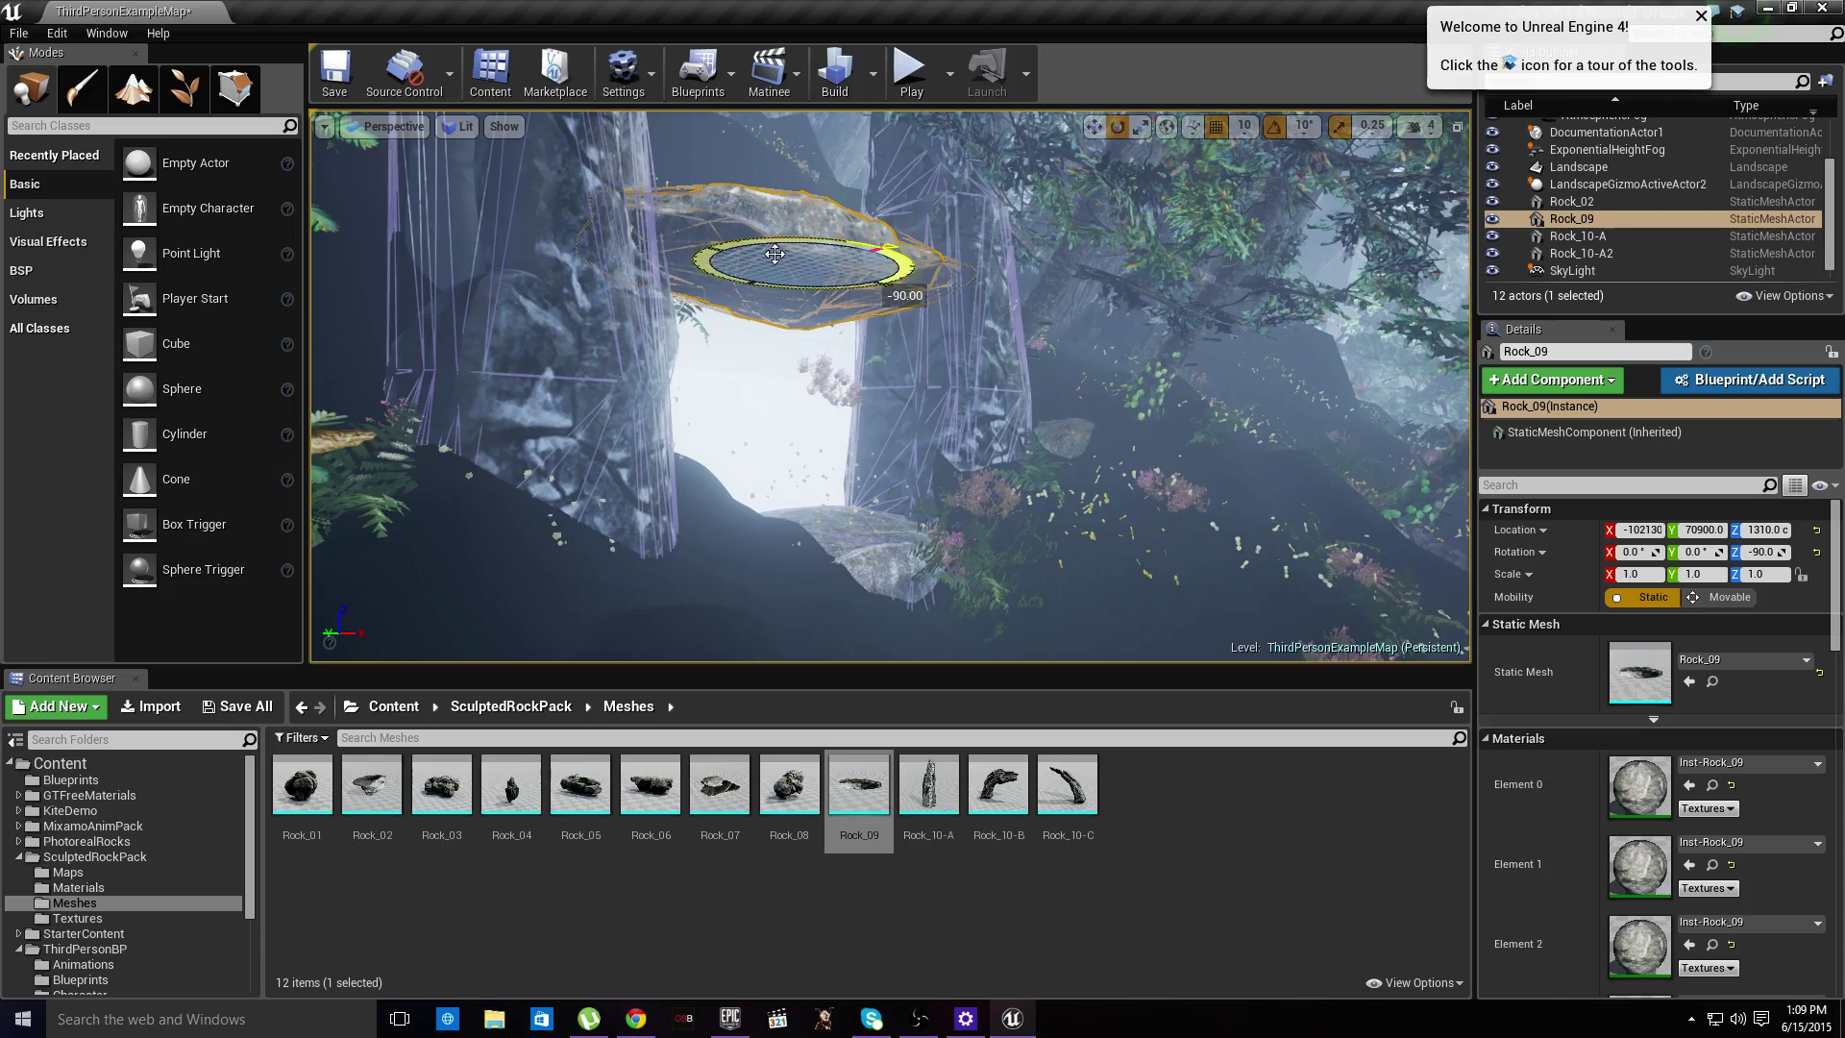
right_click_drag(772, 267, 539, 346)
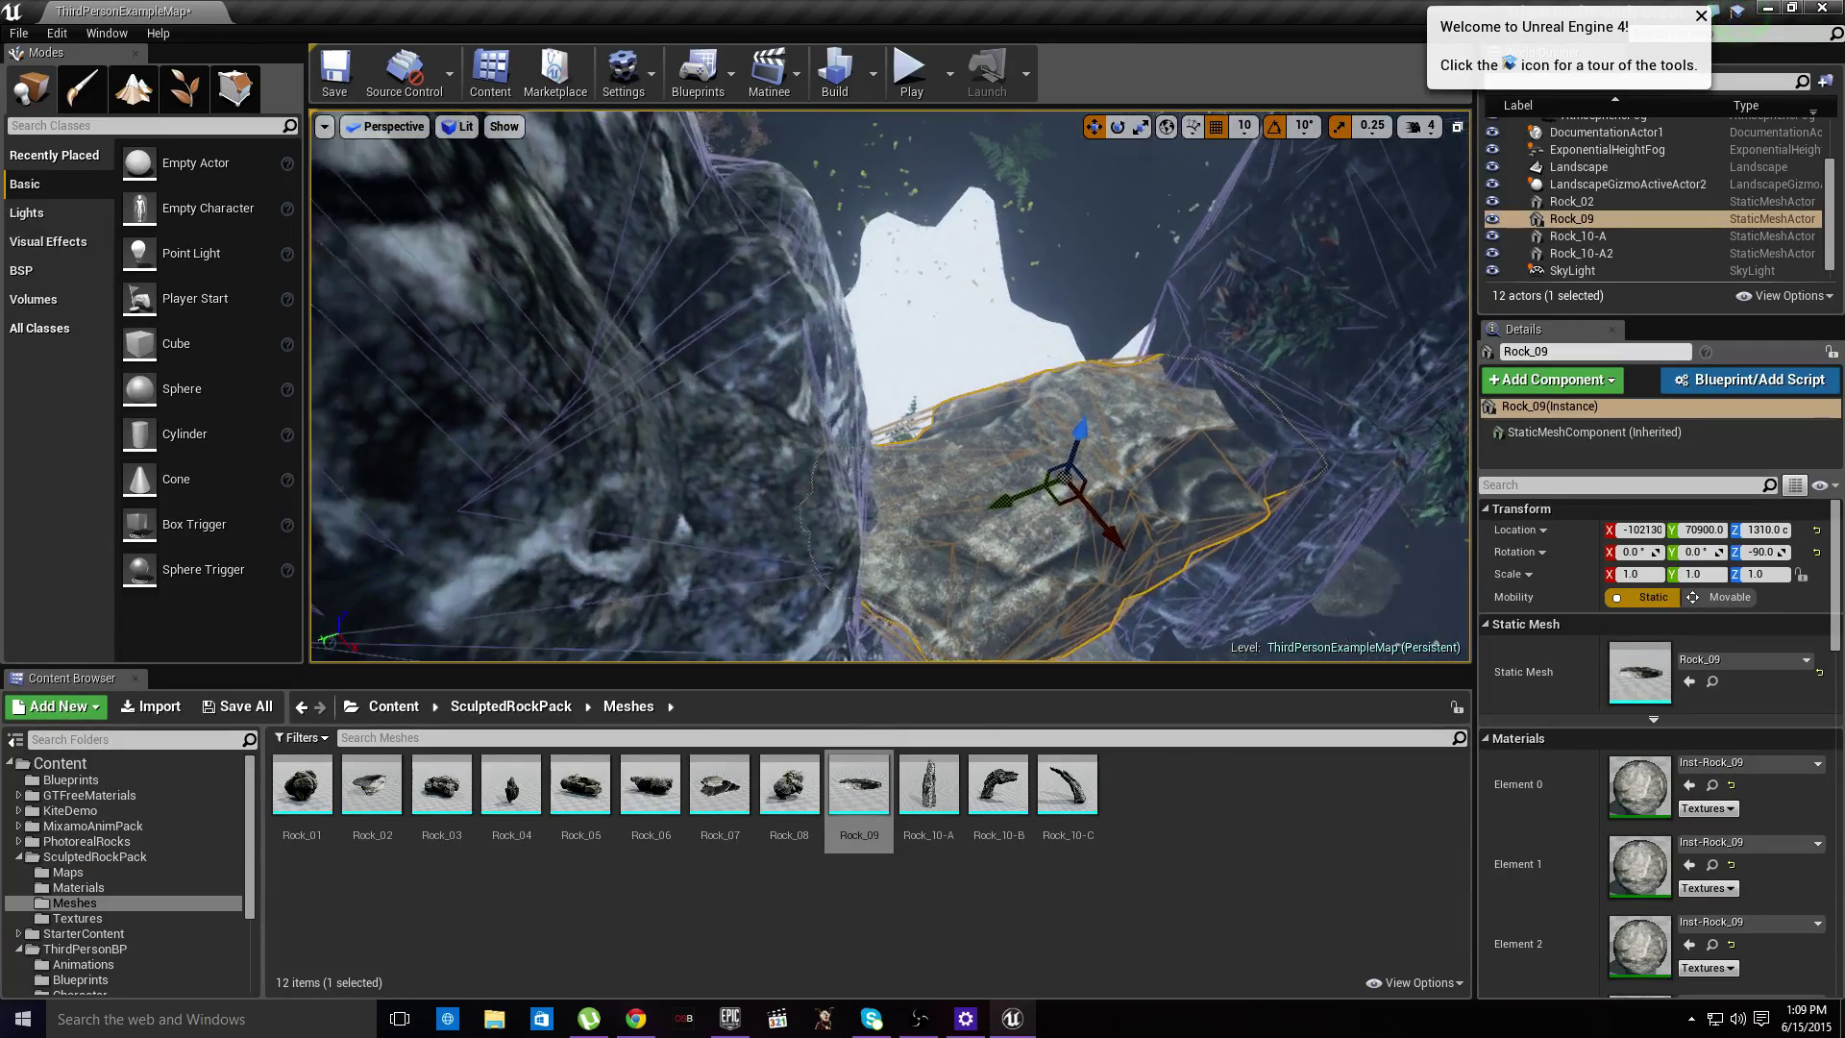
right_click_drag(538, 346, 423, 308)
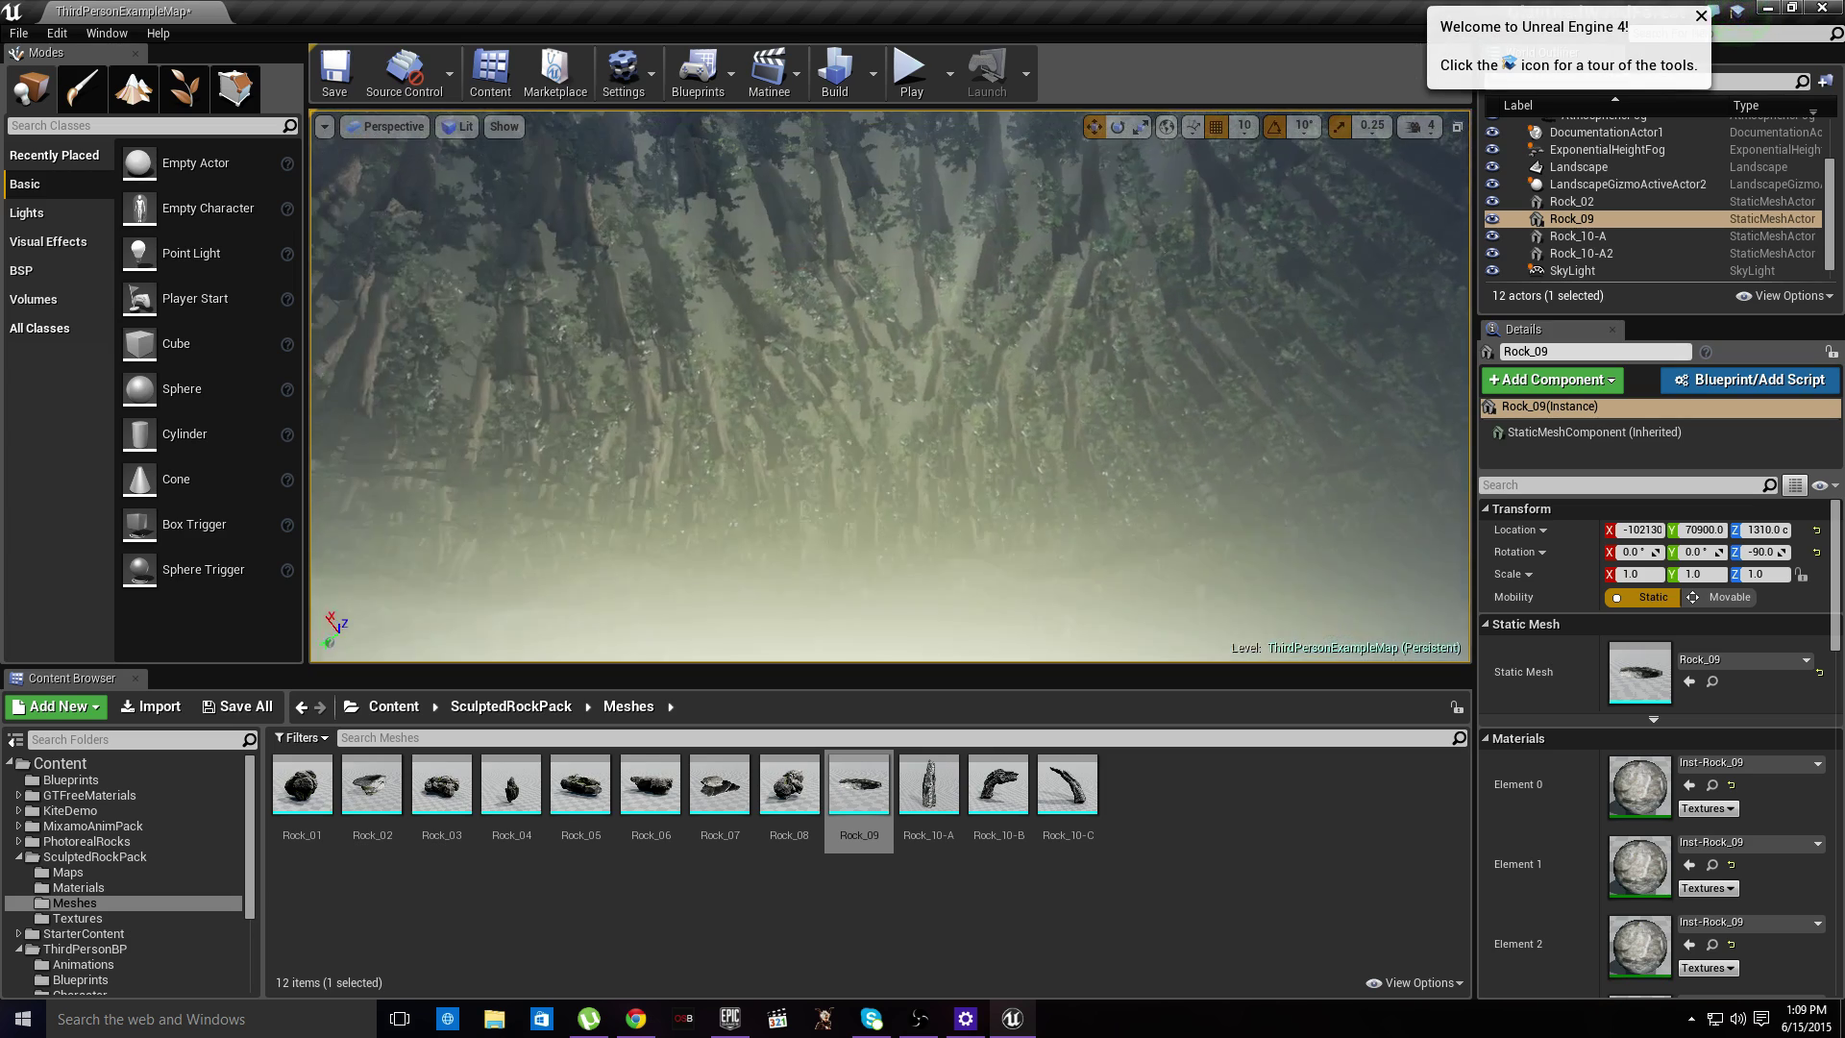
- Focus on Rock_09 and duplicate it three times to extend the rock roof behind the pillars
double_click(1579, 222)
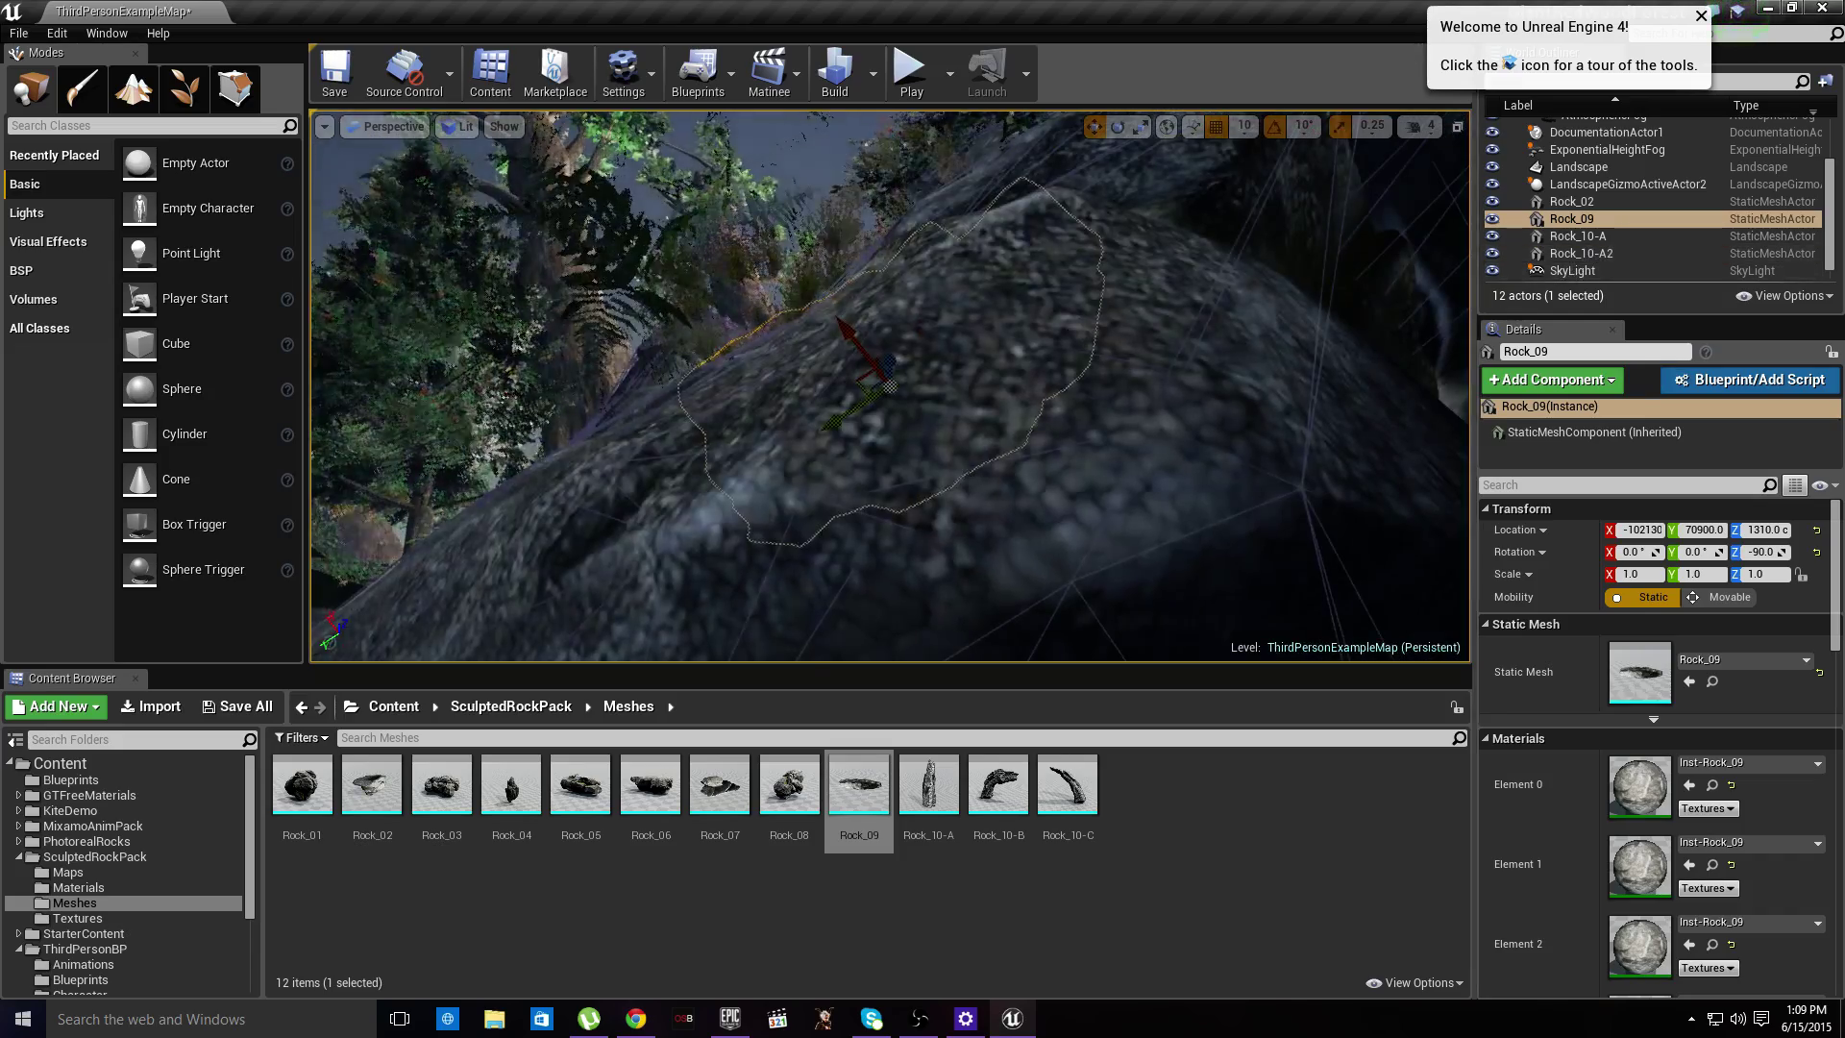
right_click_drag(1153, 365, 999, 384)
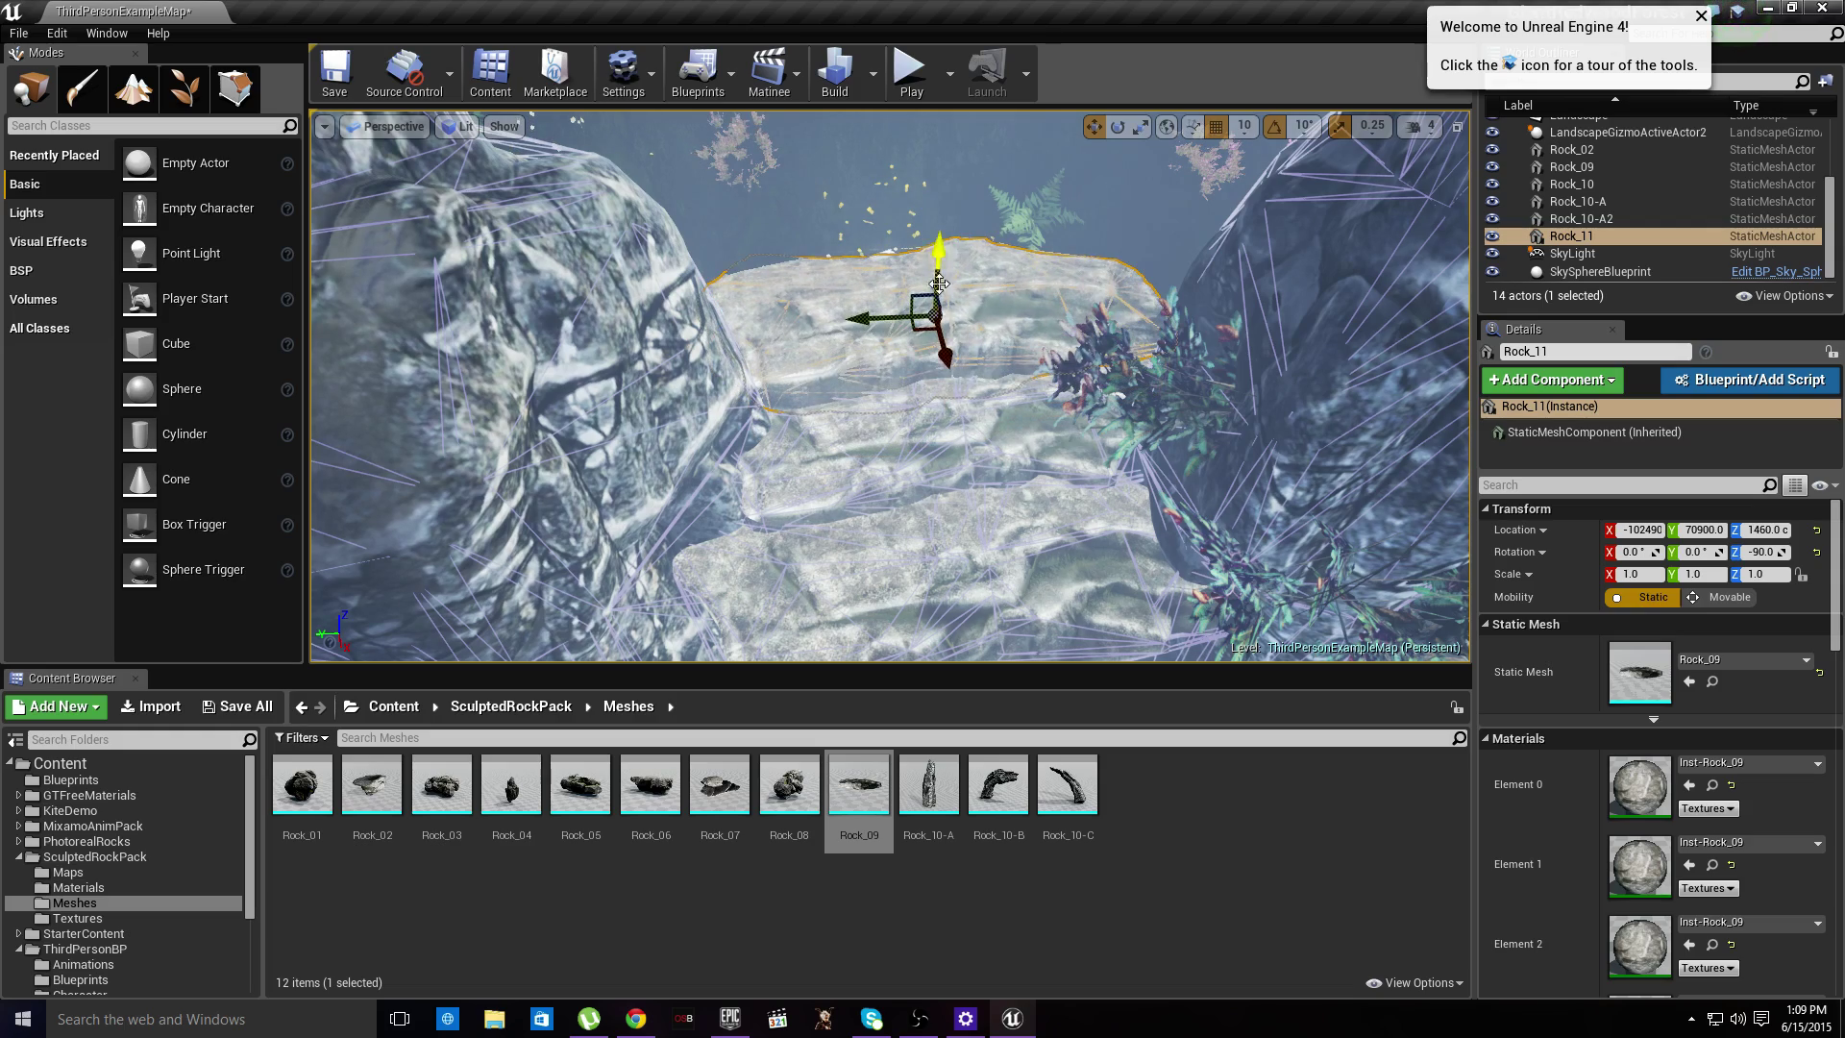
right_click_drag(946, 336, 903, 293)
key("w")
key("s")
- Move the Rock_02 floor rock to Y 70940 and set its Z scale to 1.75
left_click(894, 403)
right_click_drag(894, 404, 855, 389)
key("w")
key("f")
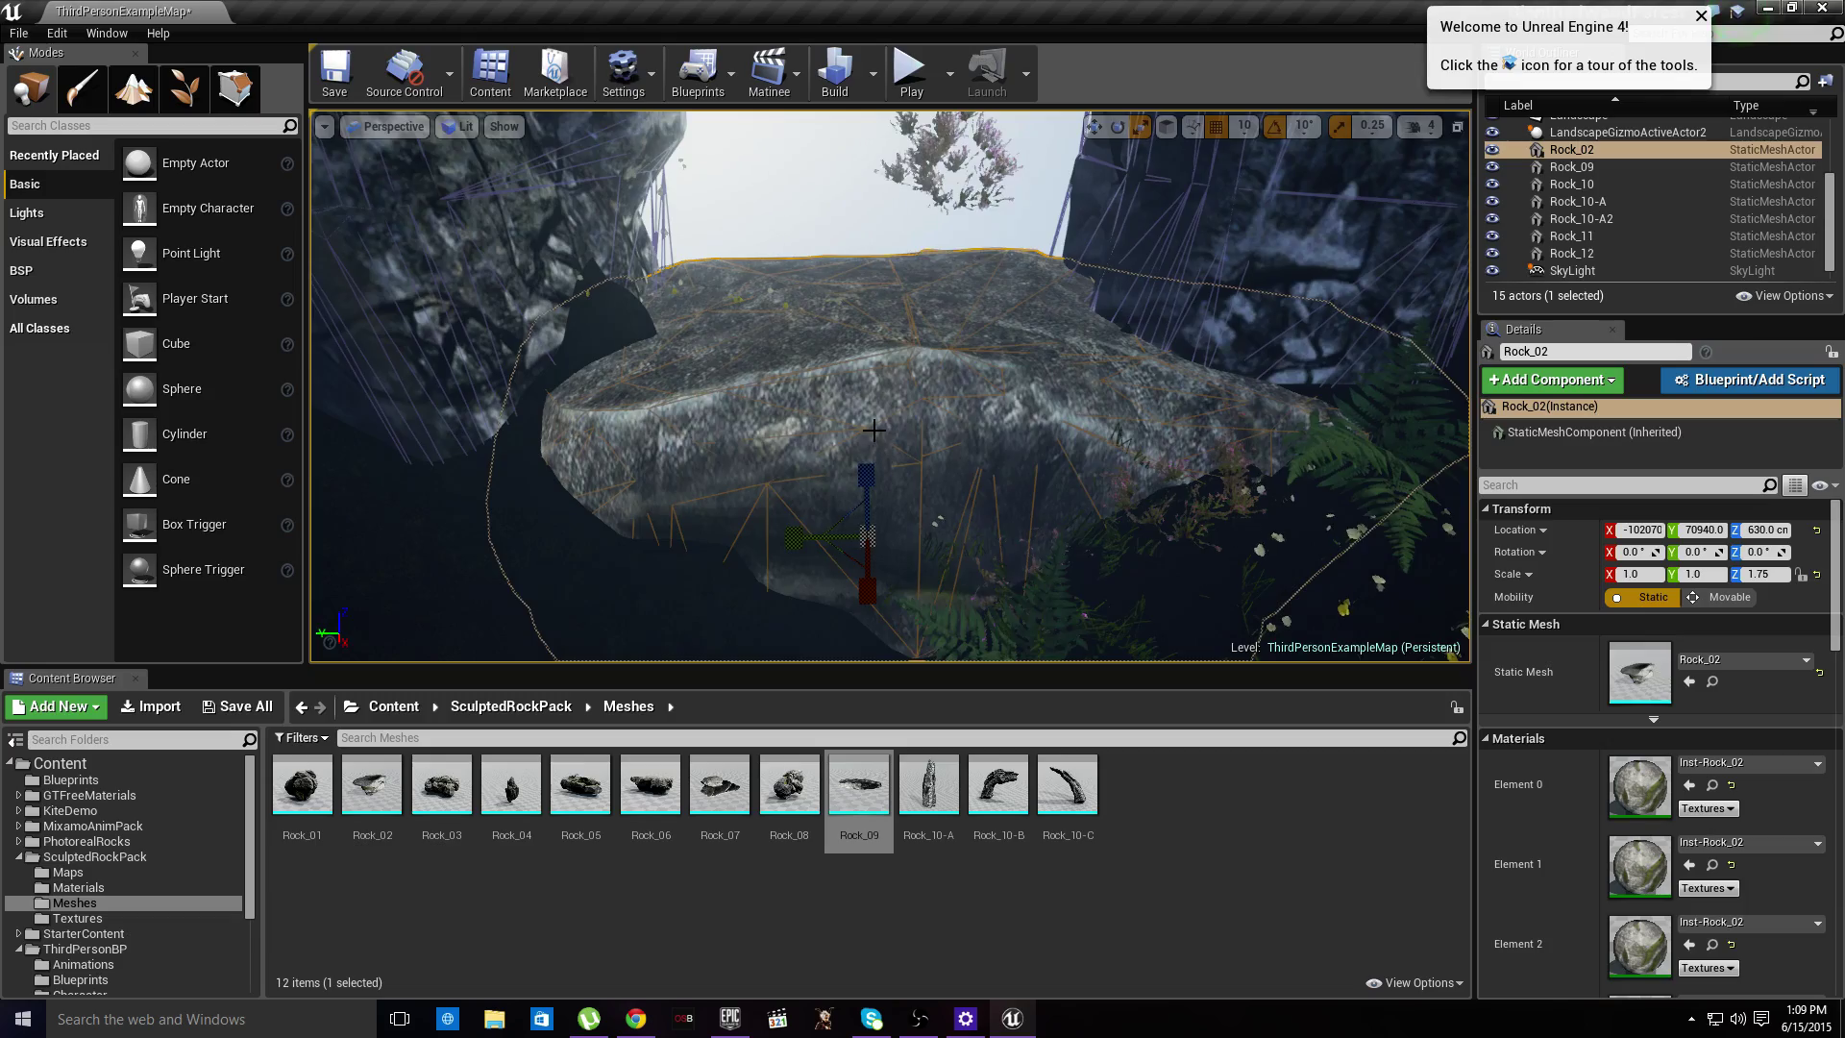
- Place a Rock_07 mesh in front of the cave entrance, lower it to Z 600 cm and rotate it 50 degrees about Z
right_click_drag(874, 430, 883, 278)
key("w")
key("s")
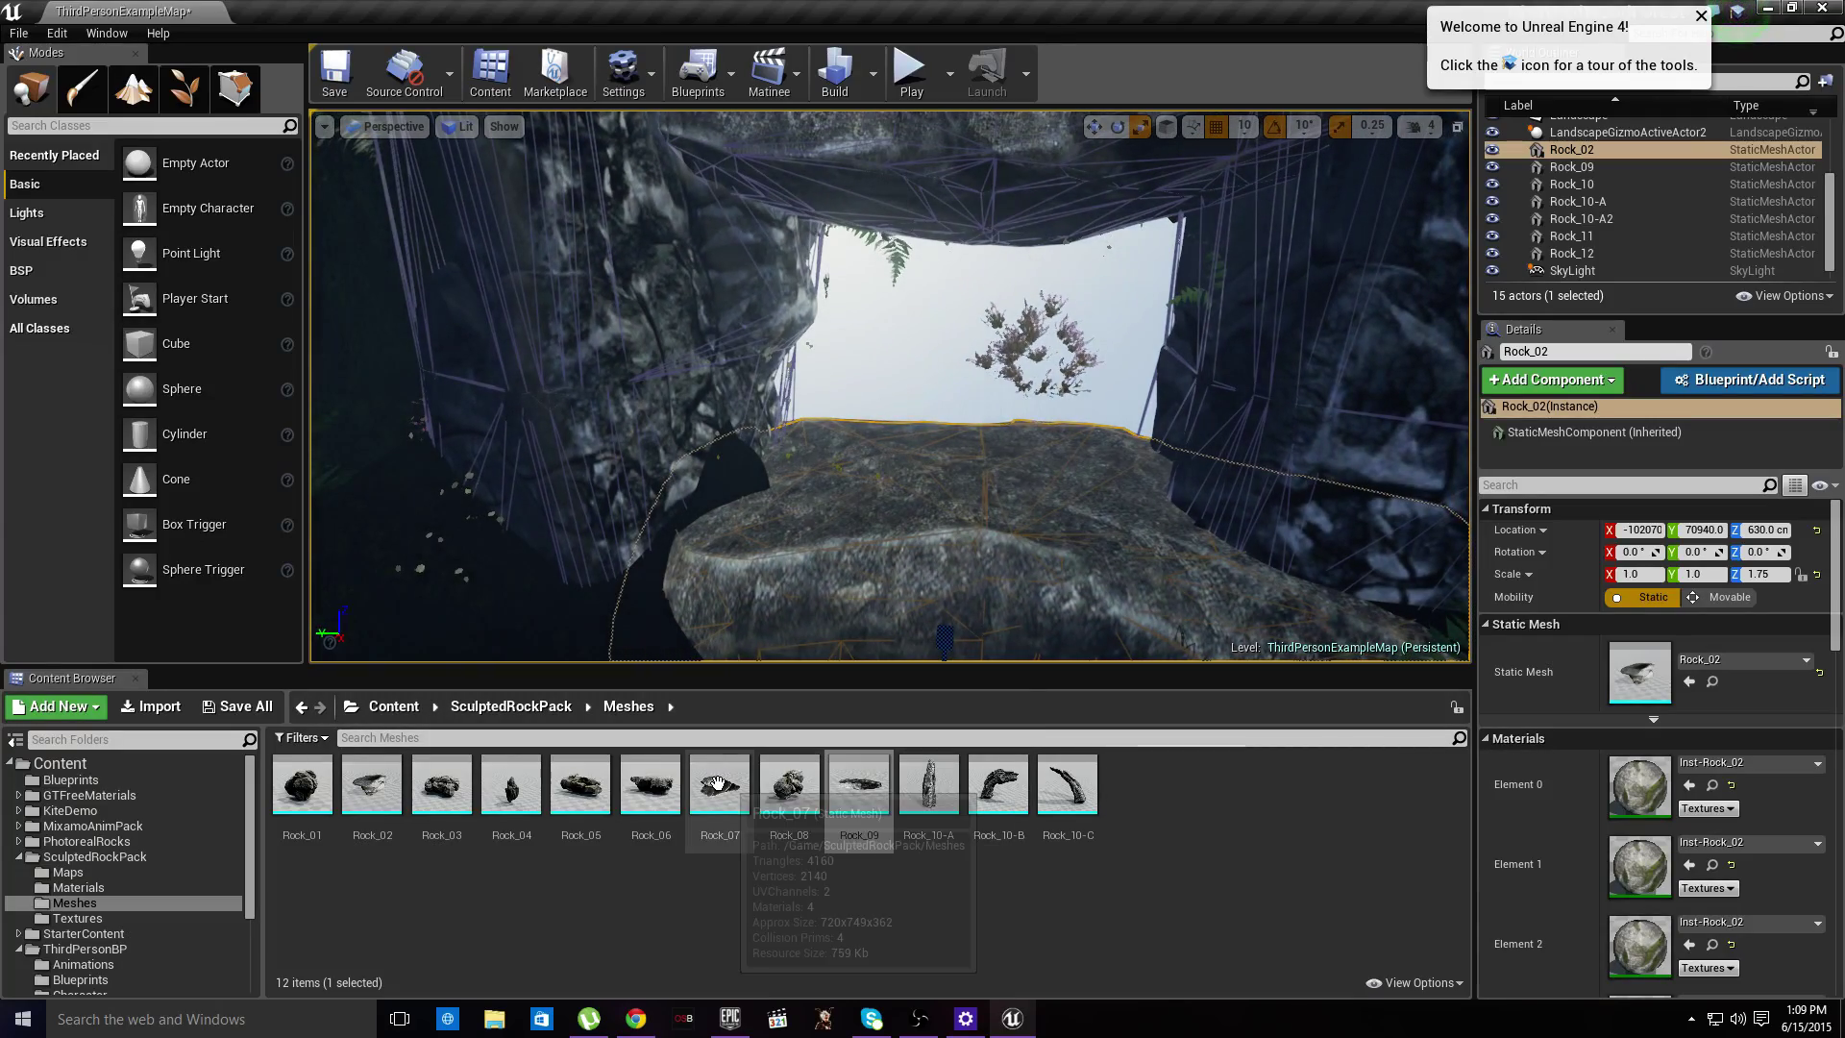
left_click_drag(720, 783, 860, 593)
right_click_drag(860, 594, 860, 594)
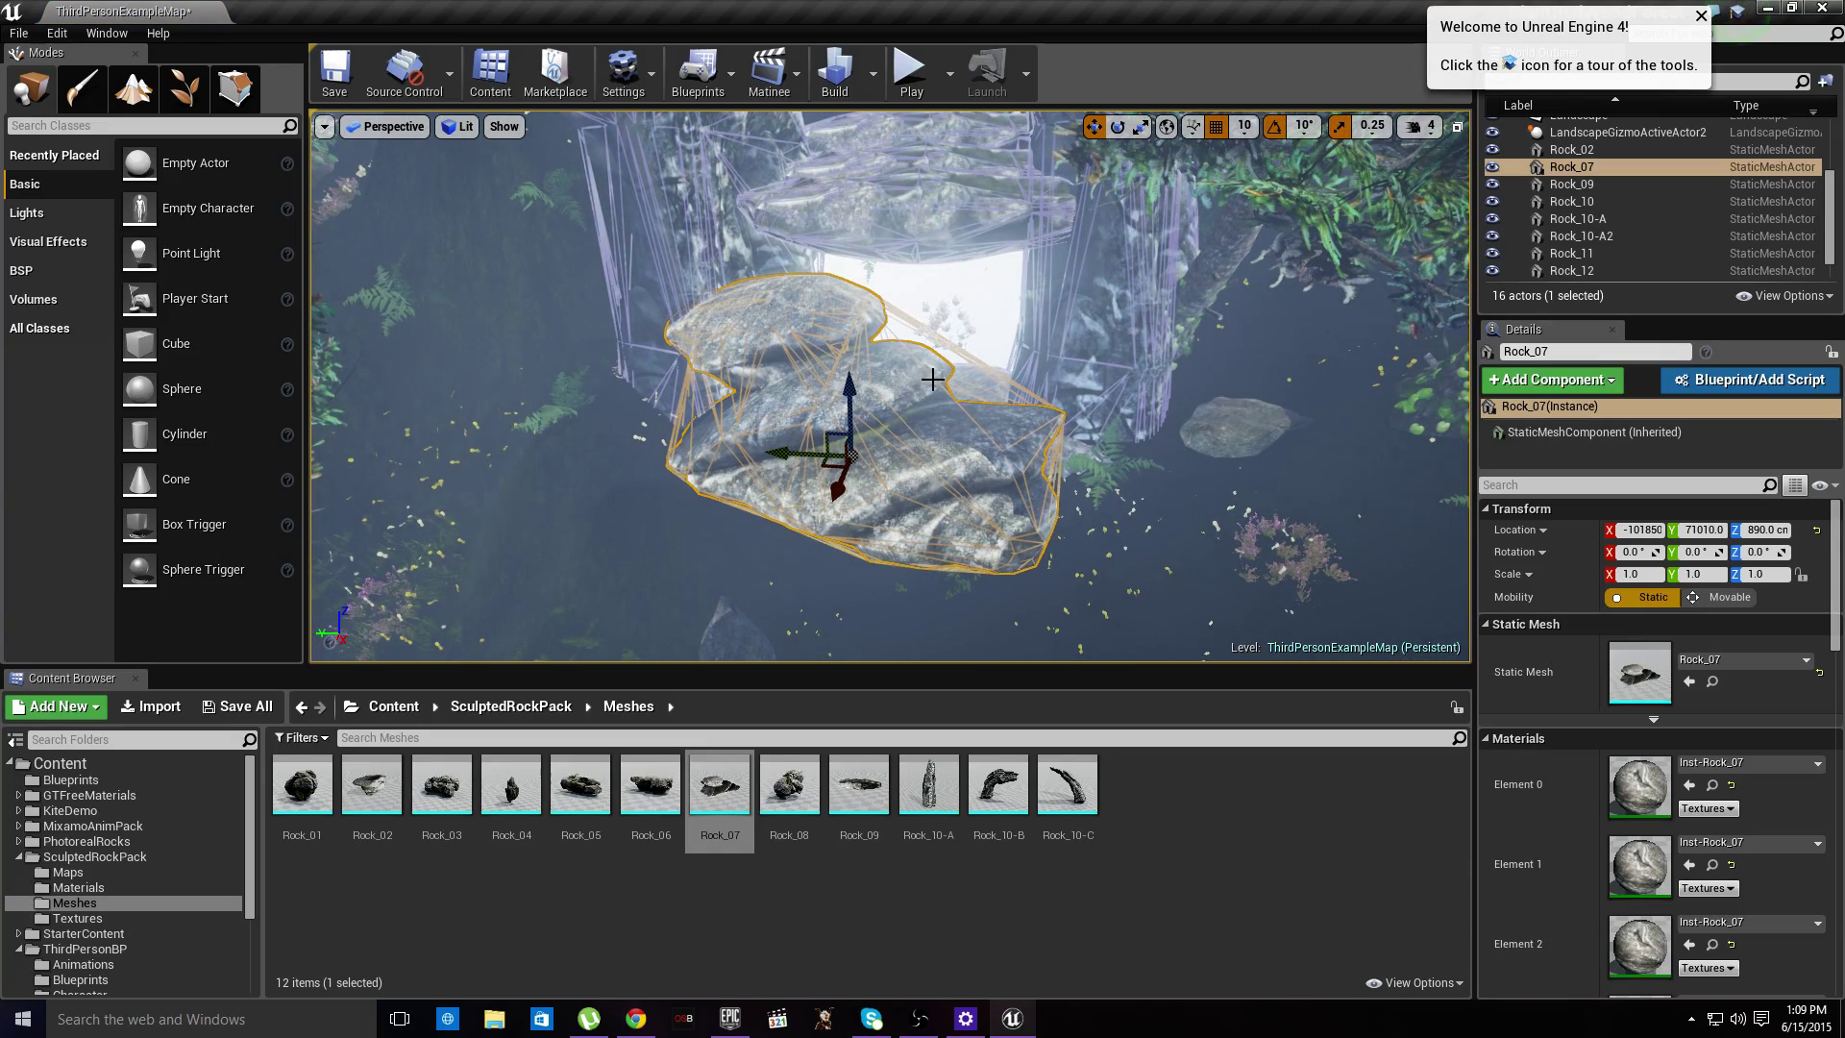
left_click_drag(852, 387, 893, 464)
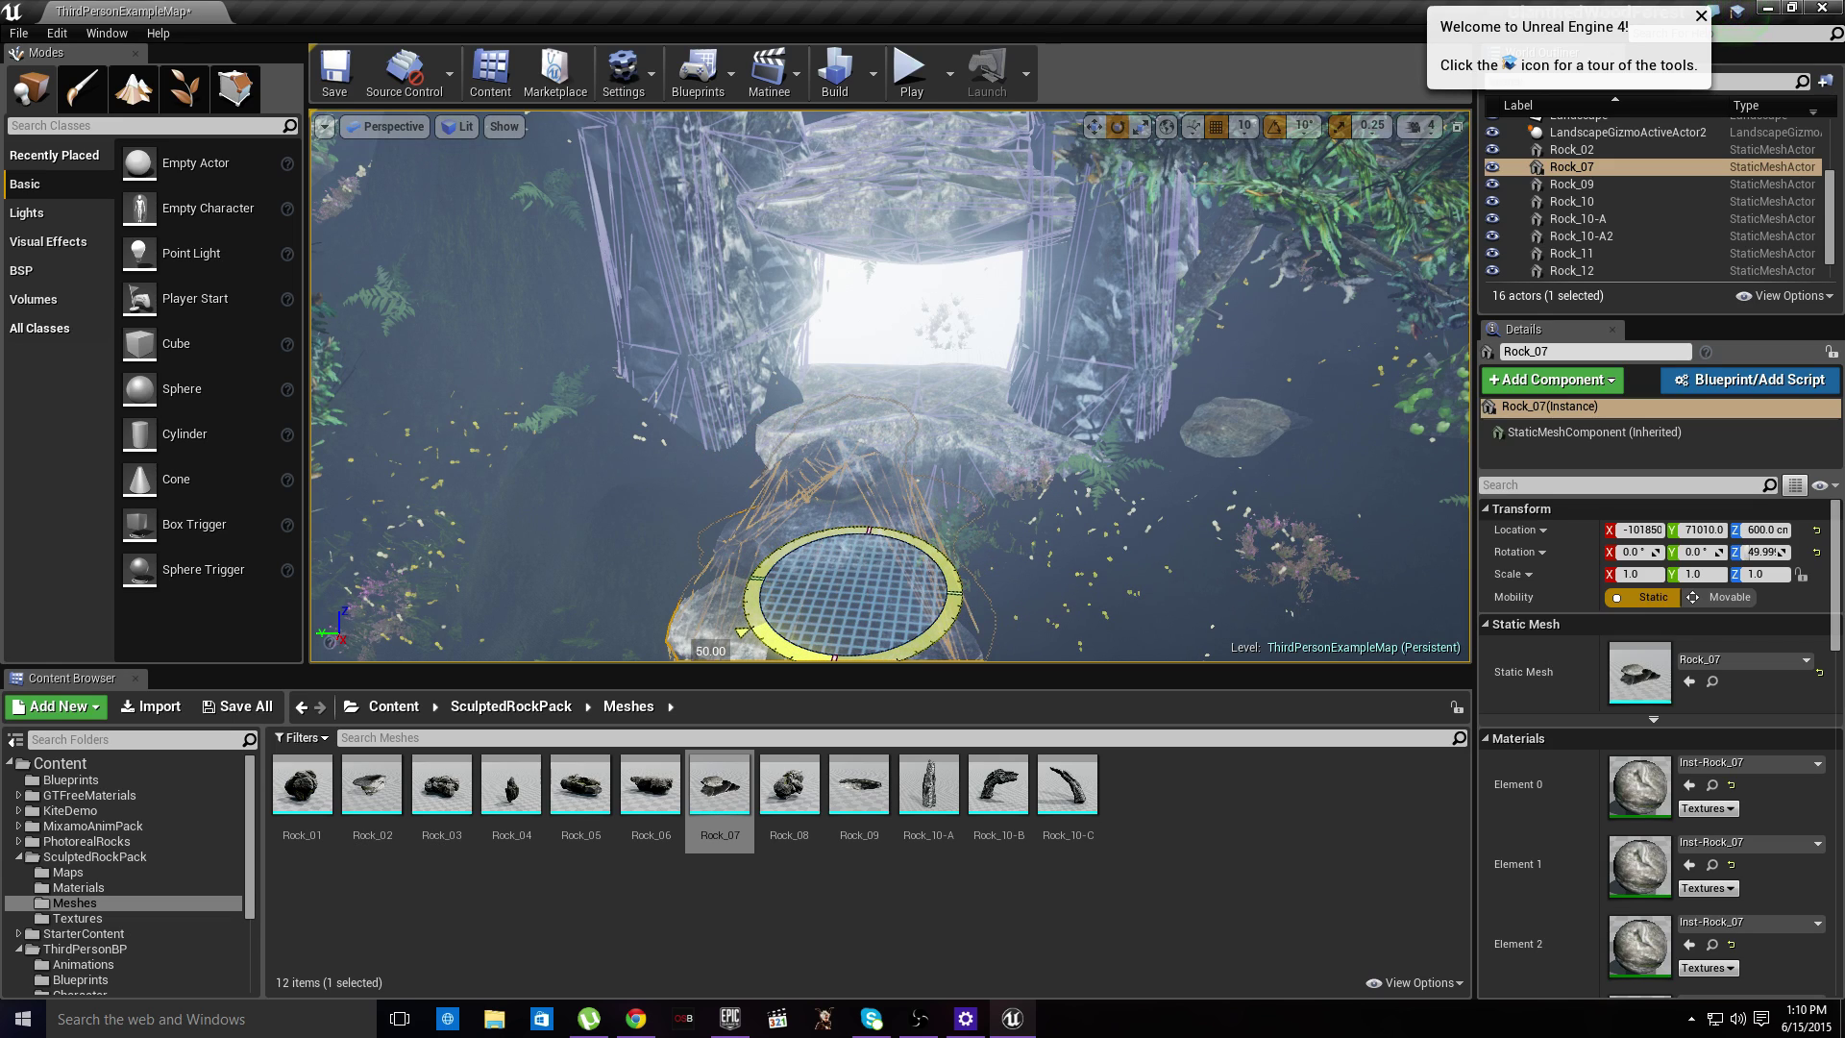
- Play the level, run the character over the rocks into the cave entrance, and stop playing
left_click(911, 72)
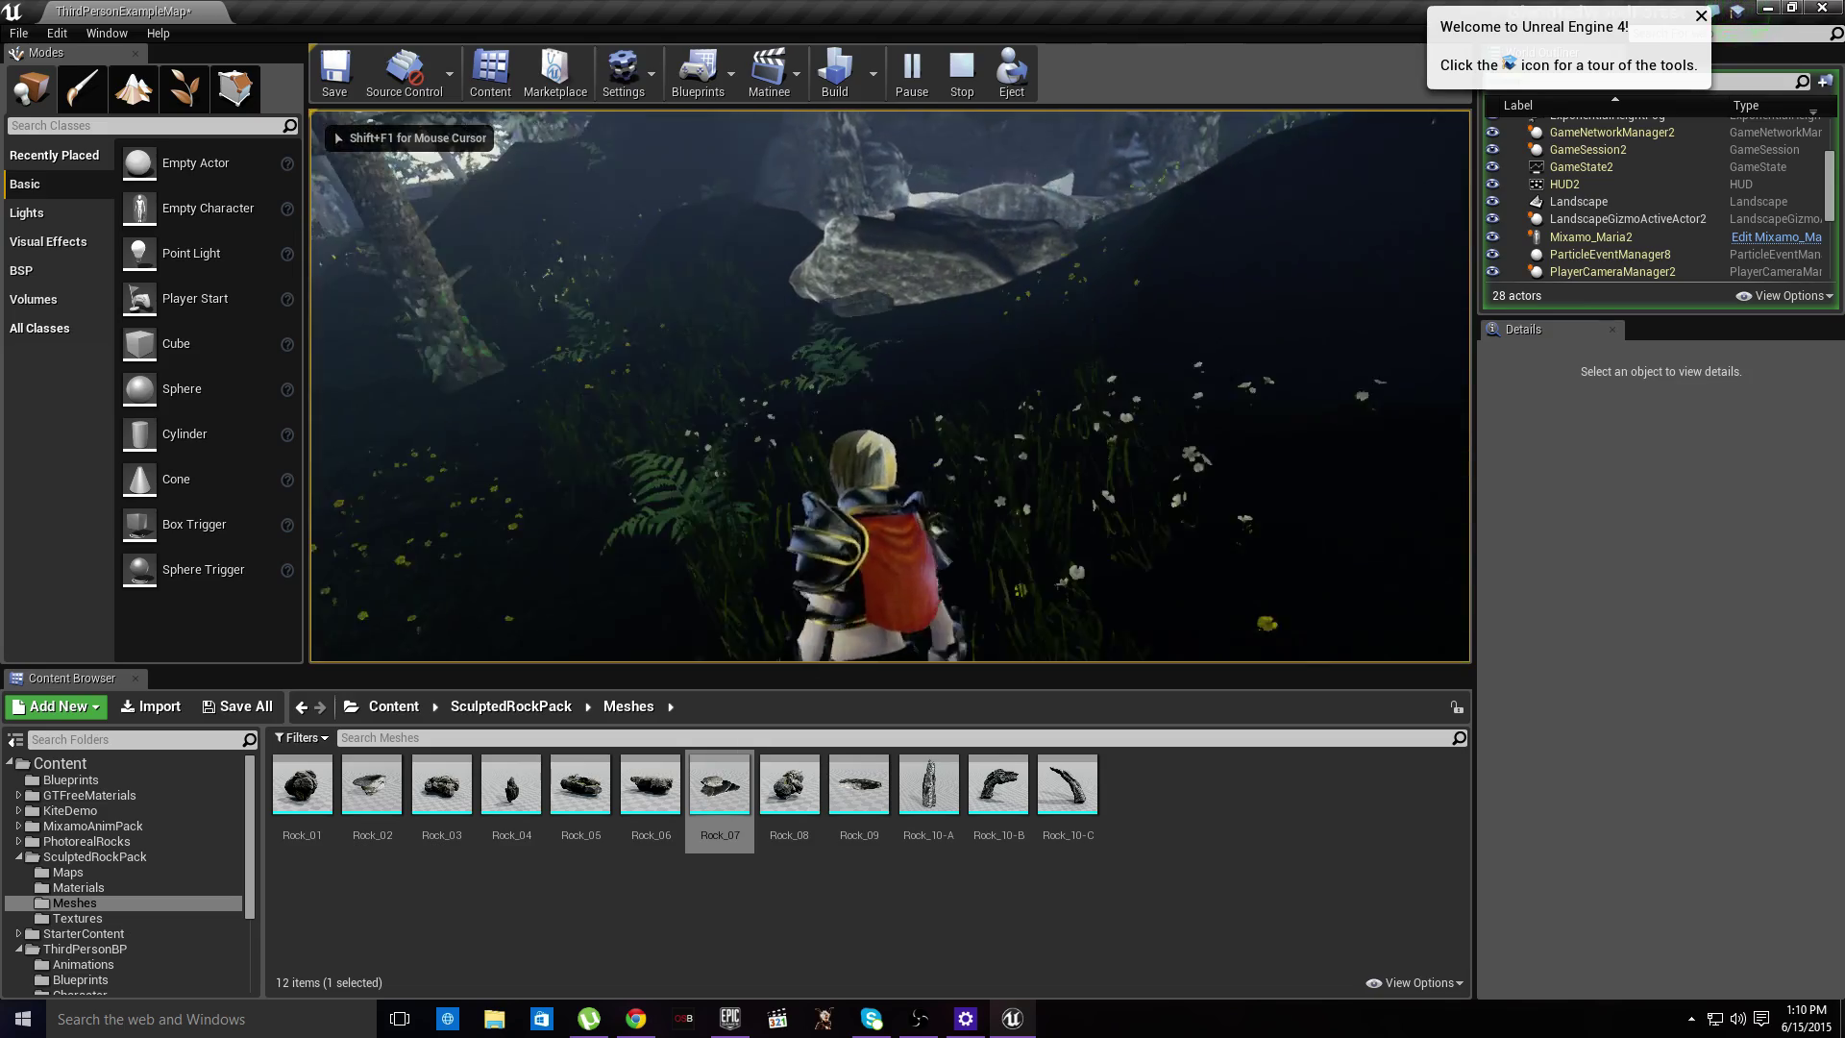
key("w")
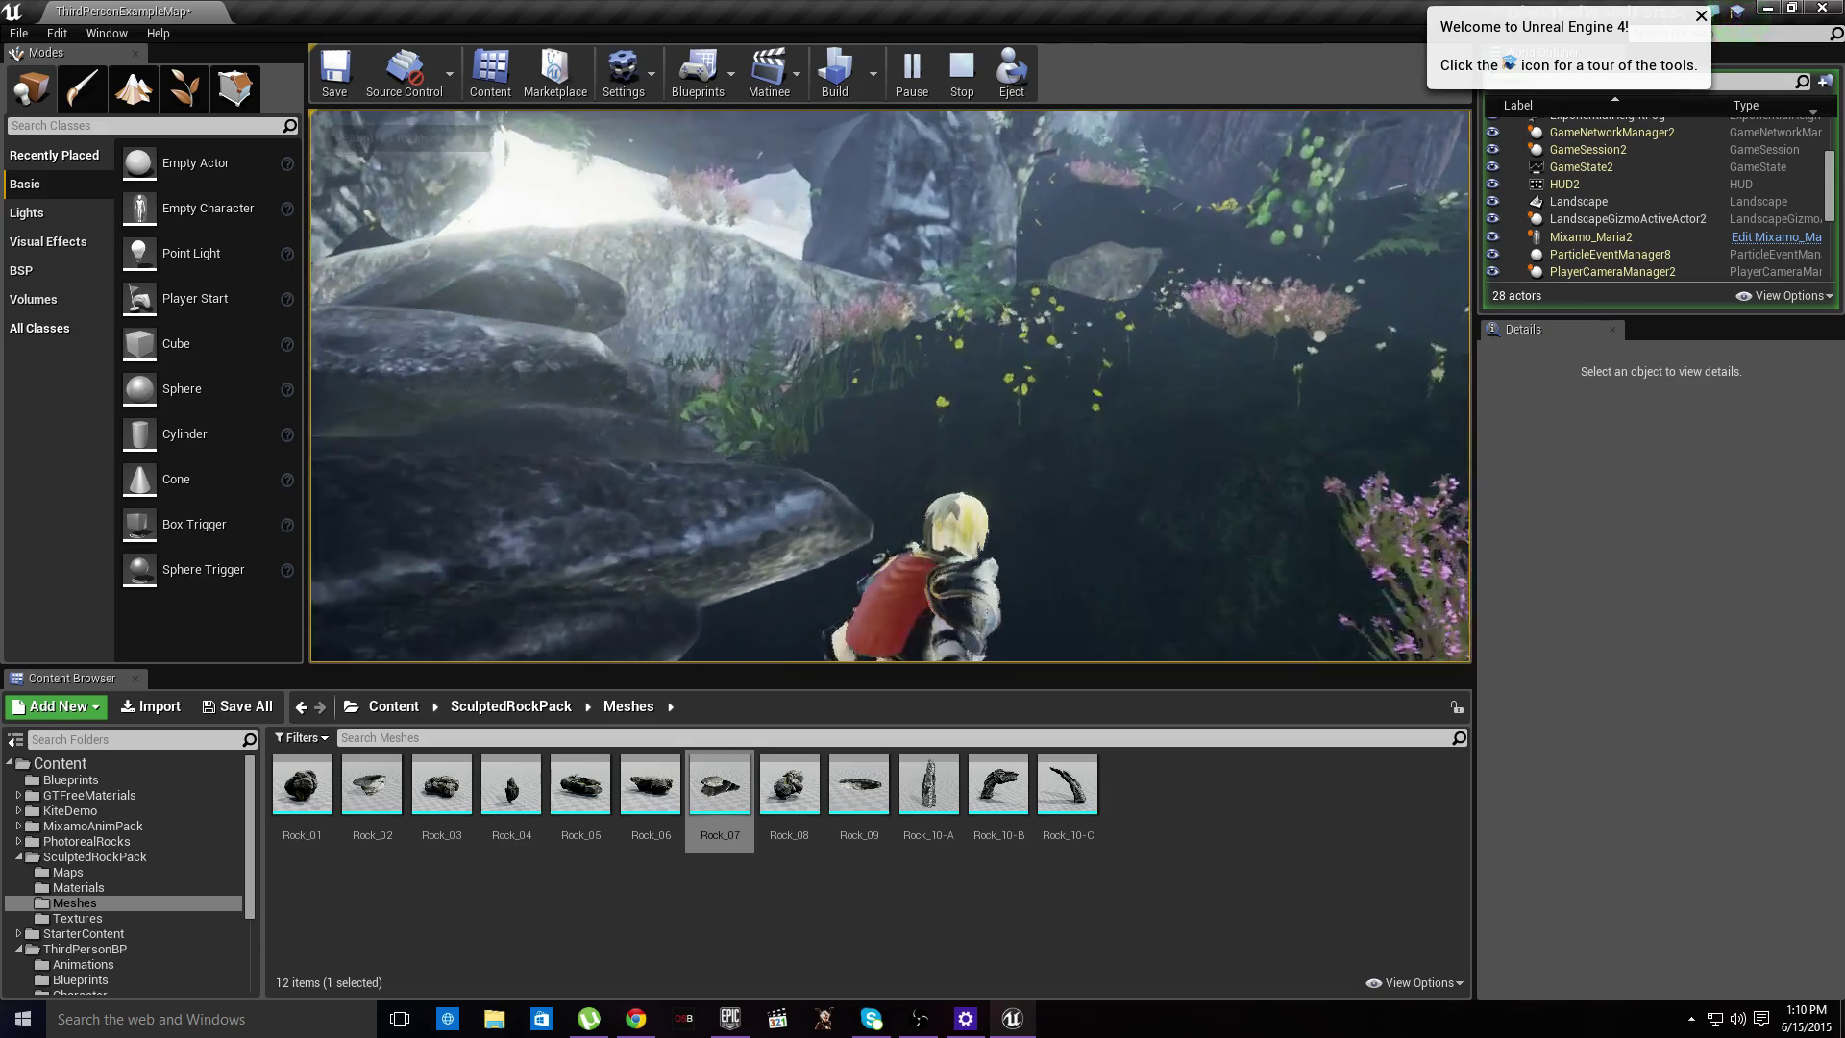
key("w")
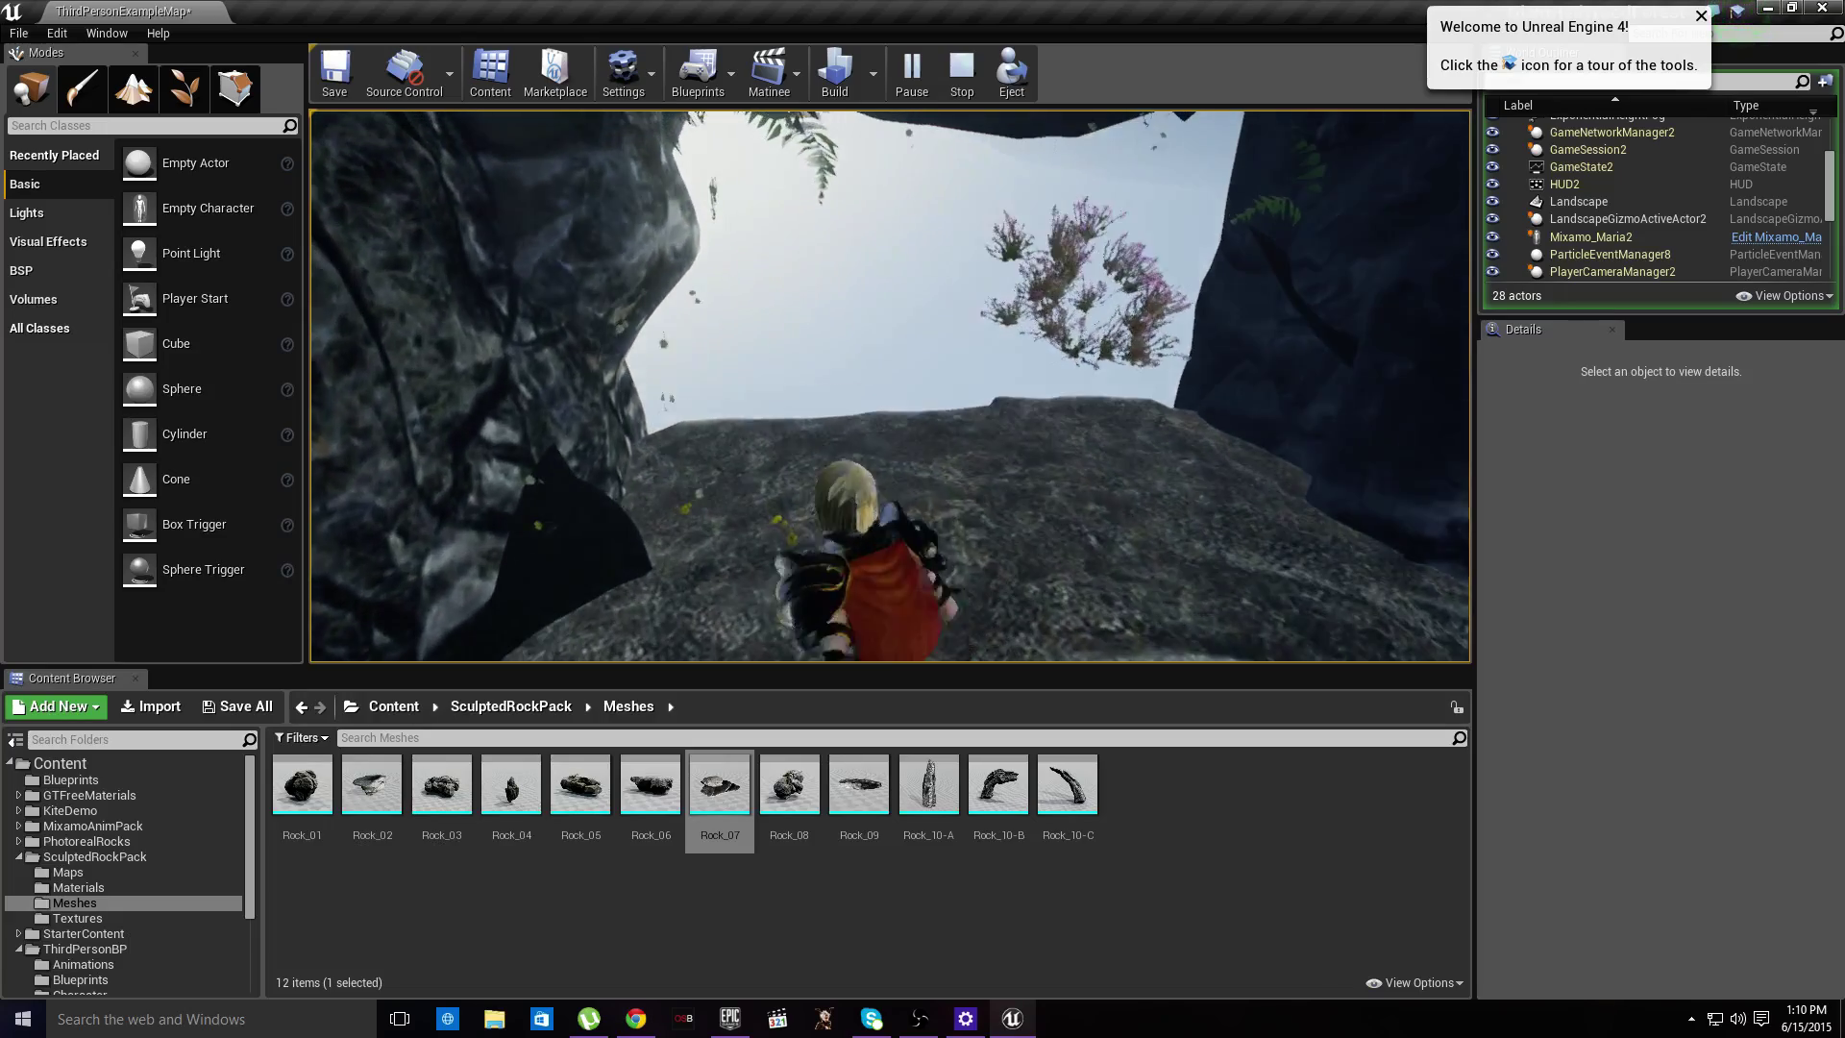
key("w")
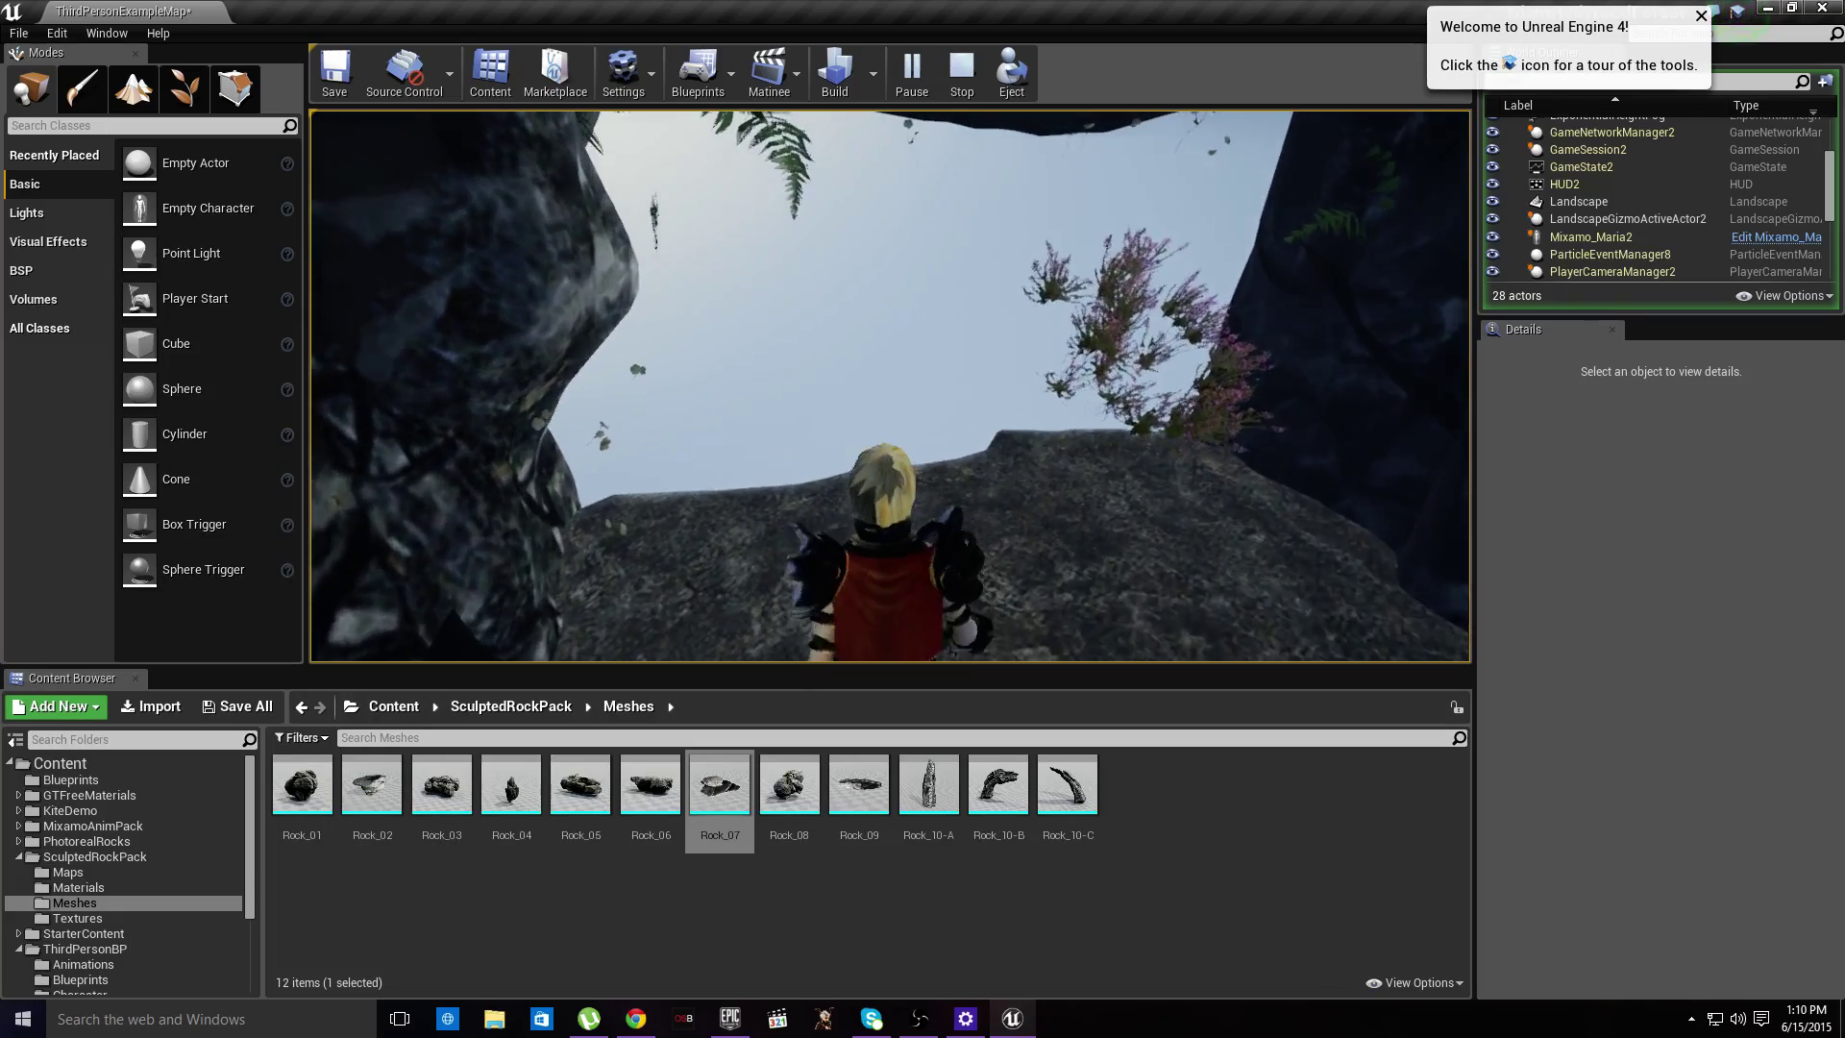
key("w")
key("w")
key("Escape")
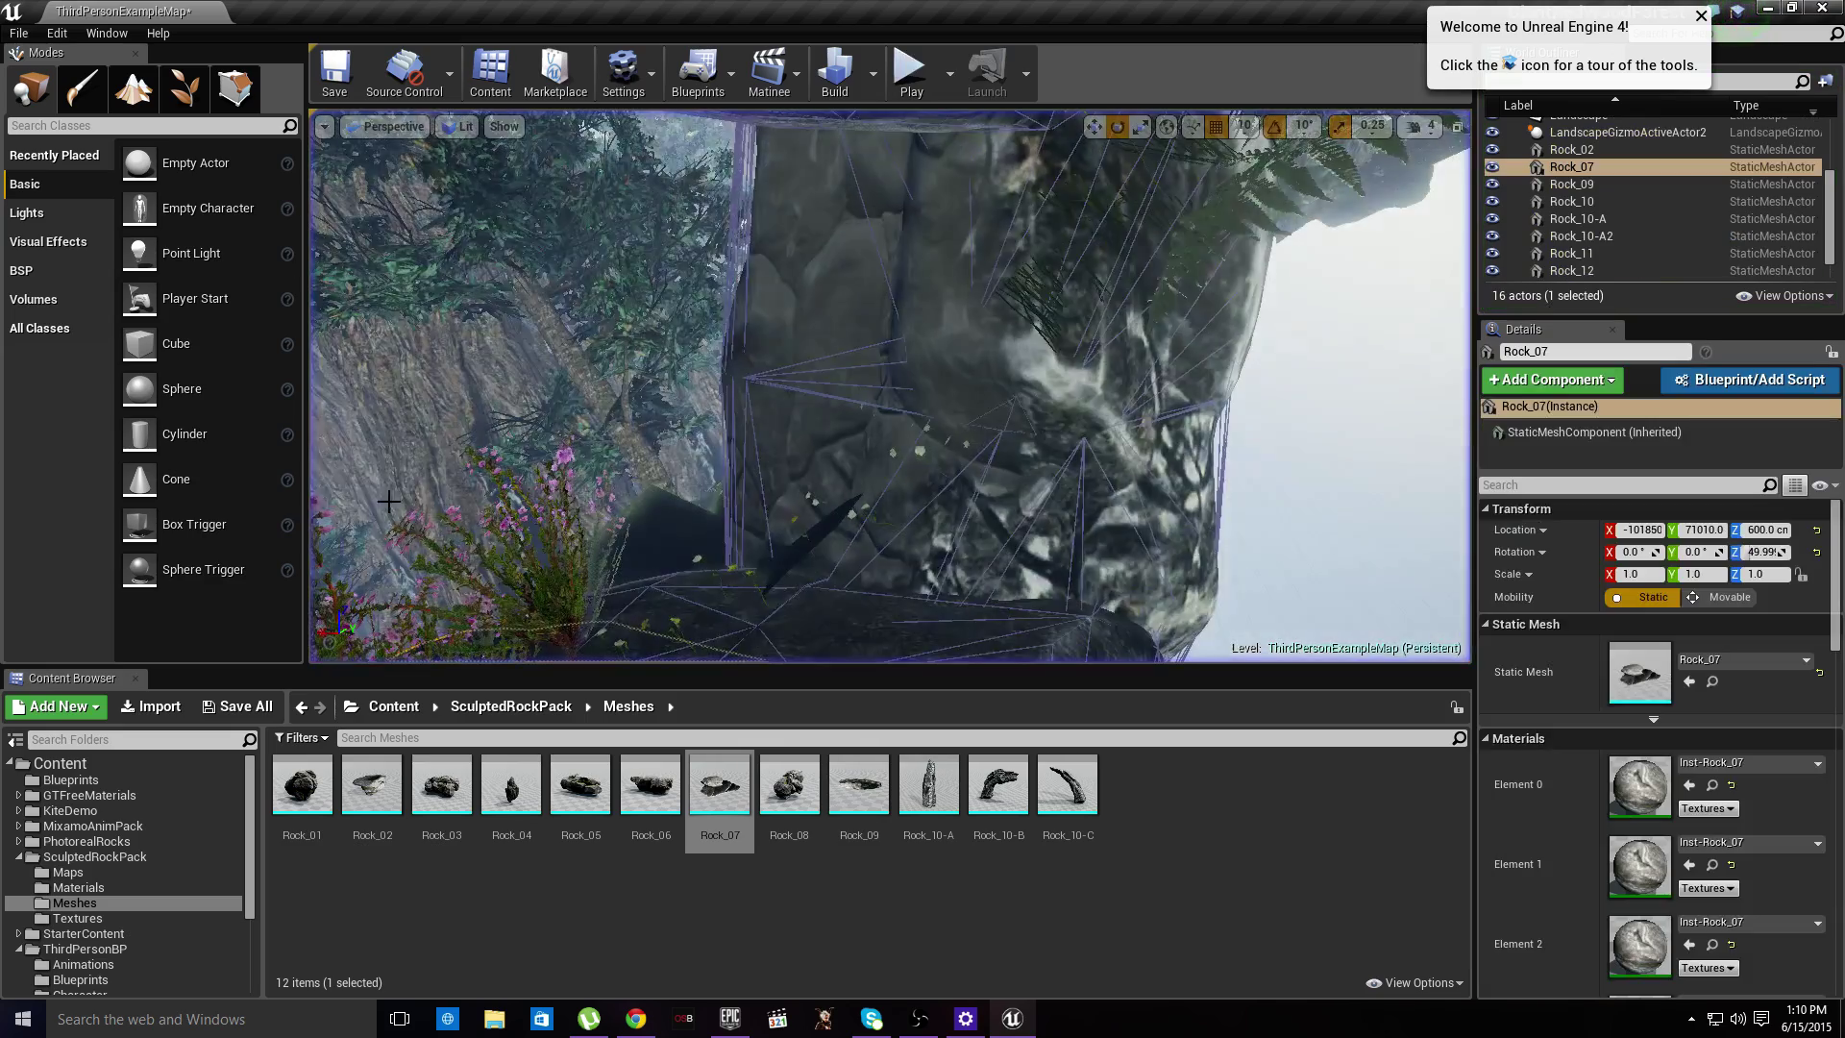
- Place a Rock_02 mesh on the floor behind the cave entrance rocks
key("s")
right_click_drag(432, 511, 327, 610)
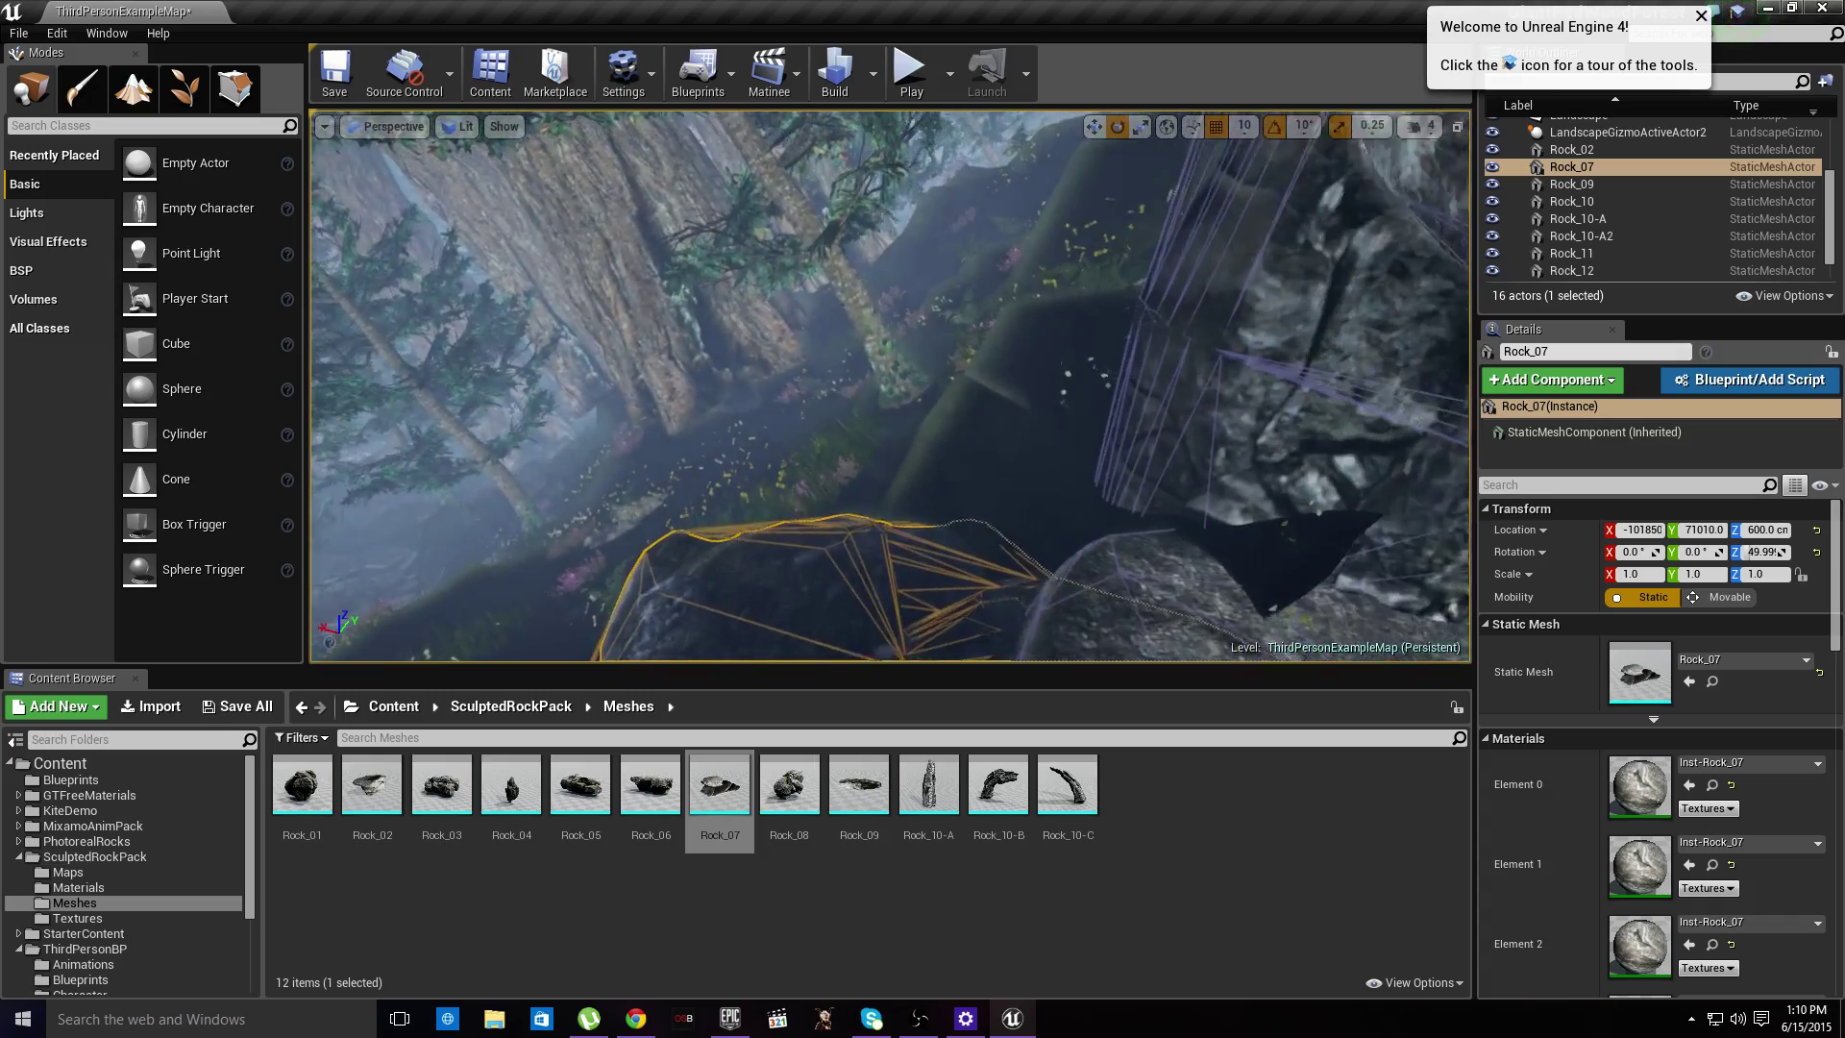
right_click_drag(889, 386, 1086, 298)
key("w")
right_click_drag(438, 552, 409, 526)
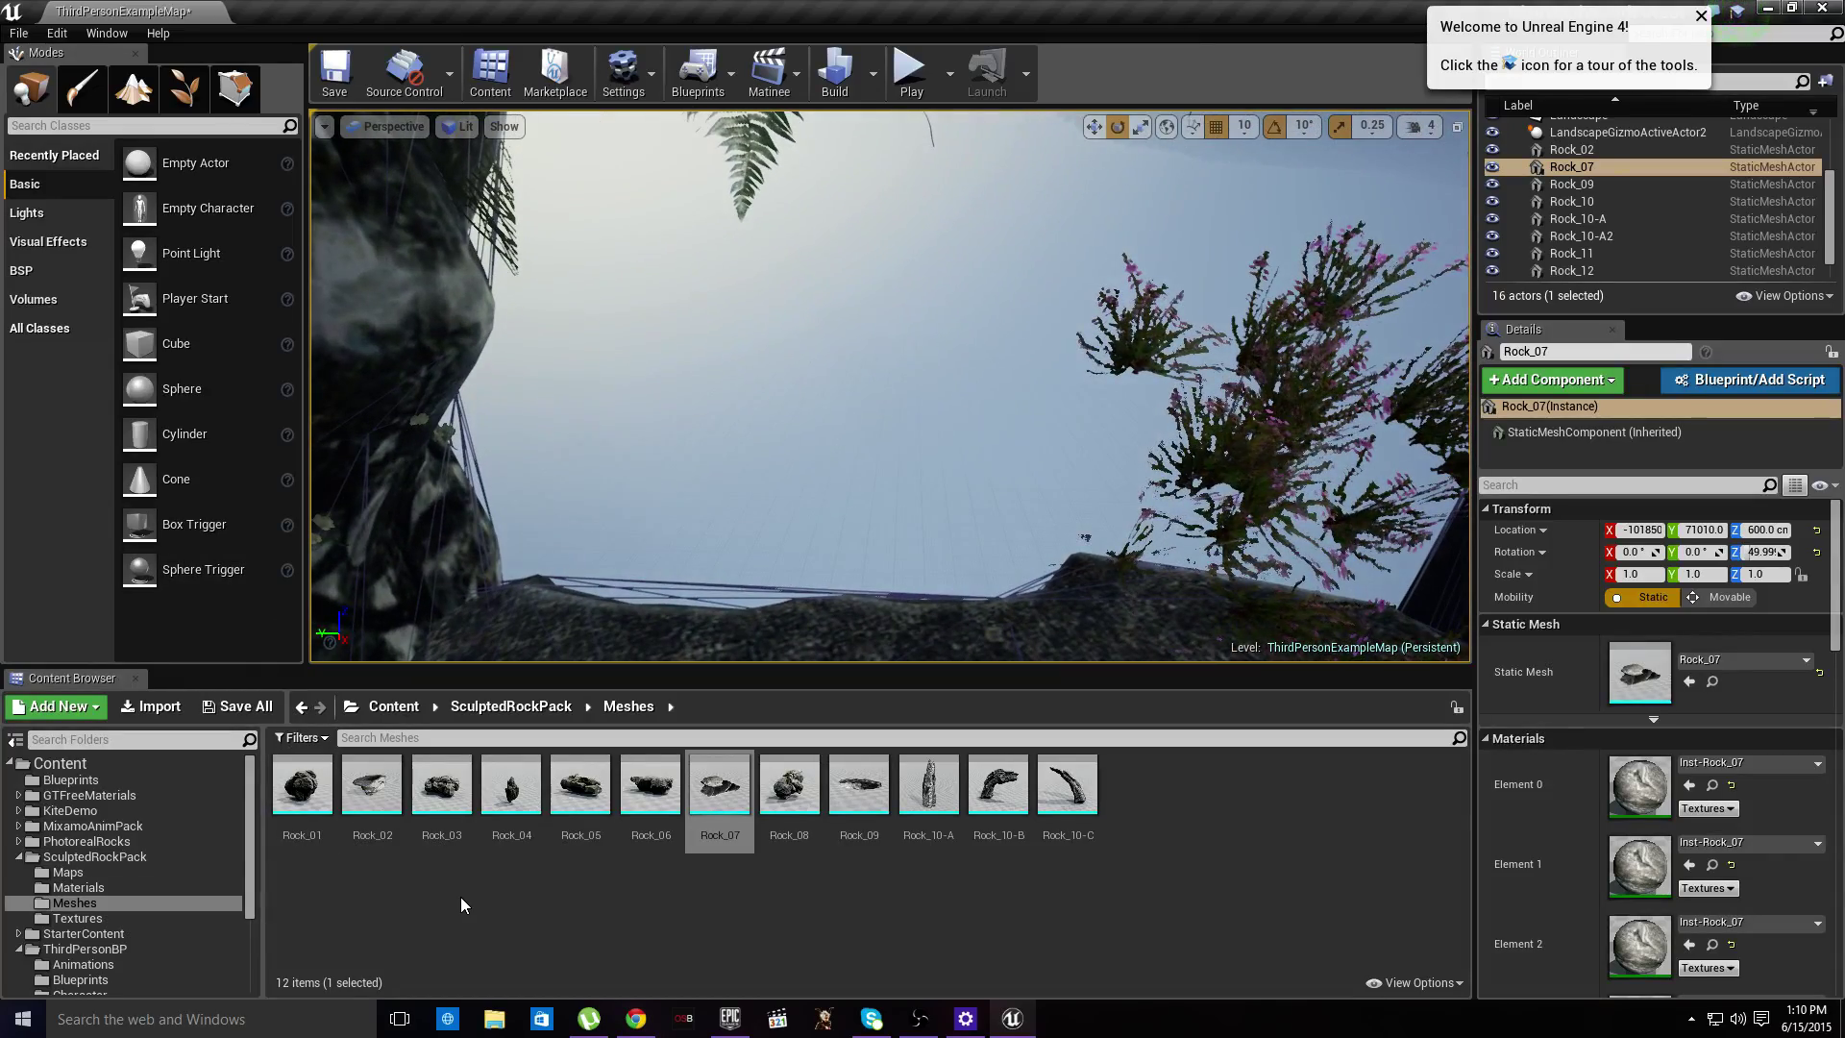
left_click_drag(373, 788, 701, 491)
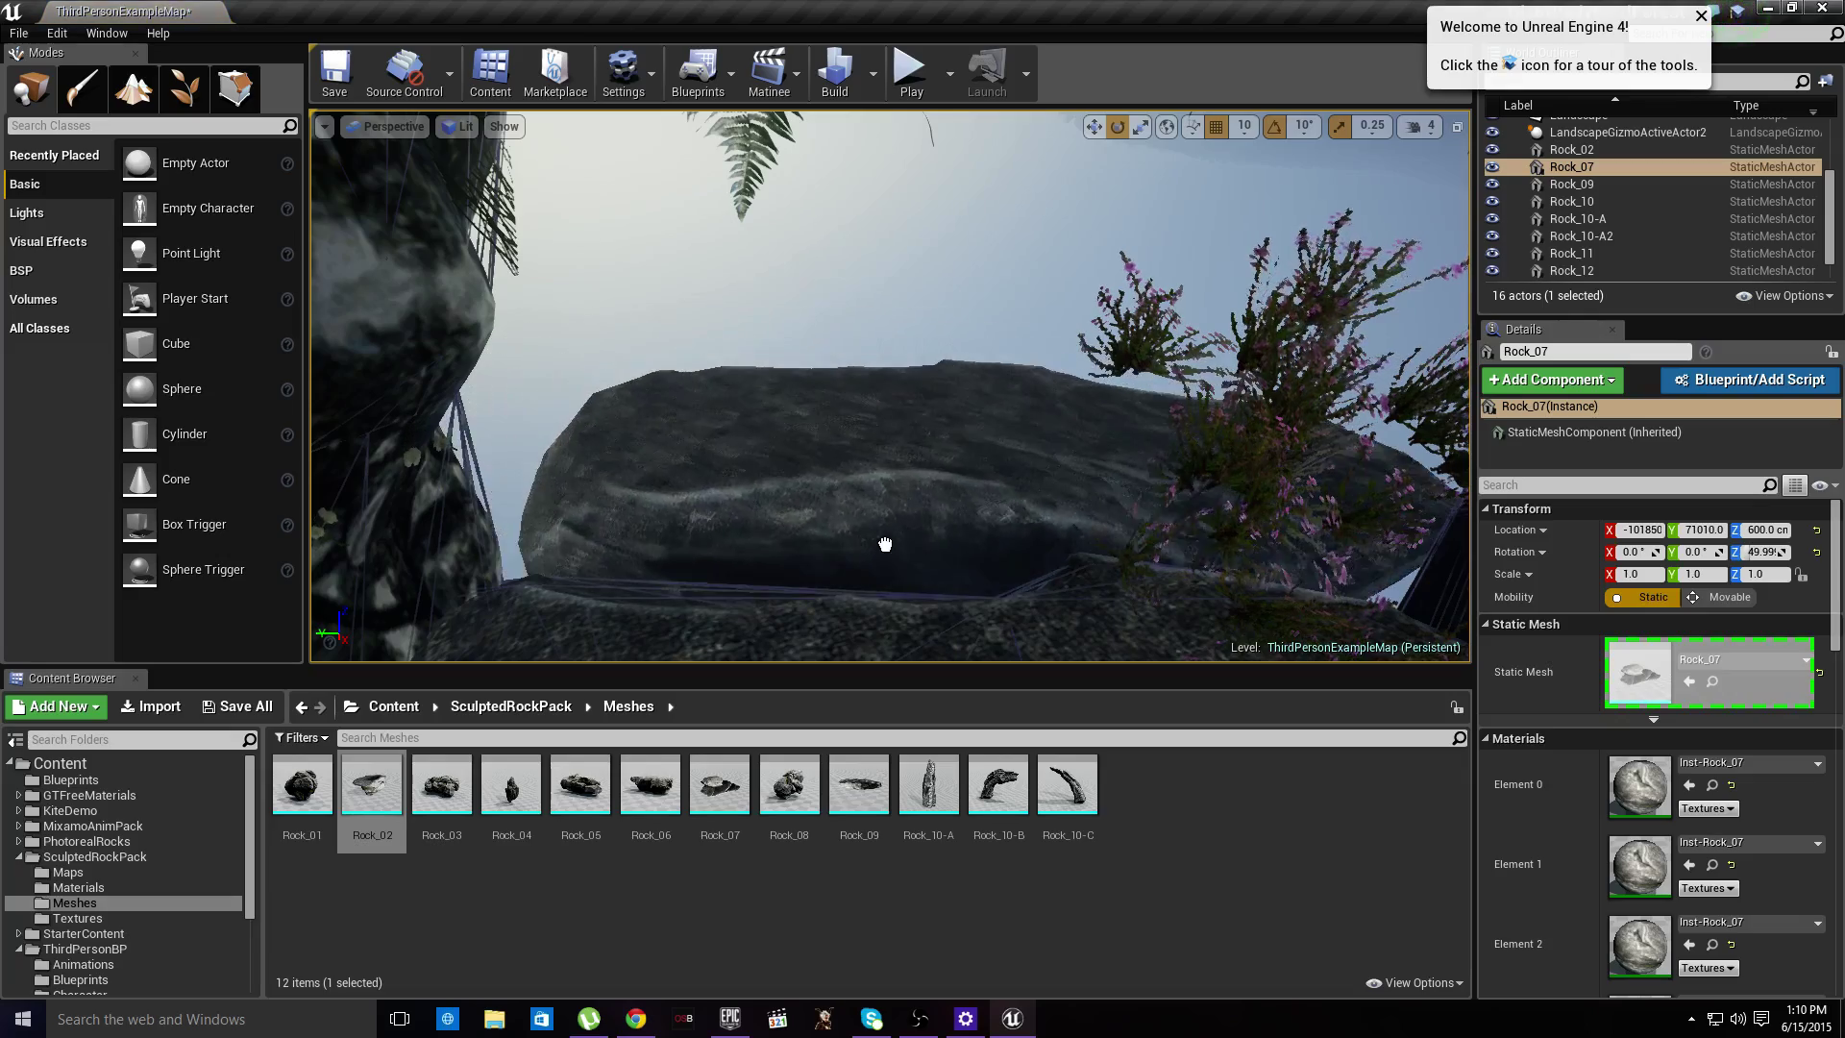
left_click_drag(839, 575, 838, 575)
- Move the new floor rock up against the existing floor to X -102430 and Z 790 cm
key("w")
right_click_drag(838, 575, 462, 567)
key("s")
key("d")
right_click_drag(1307, 182, 1306, 208)
key("s")
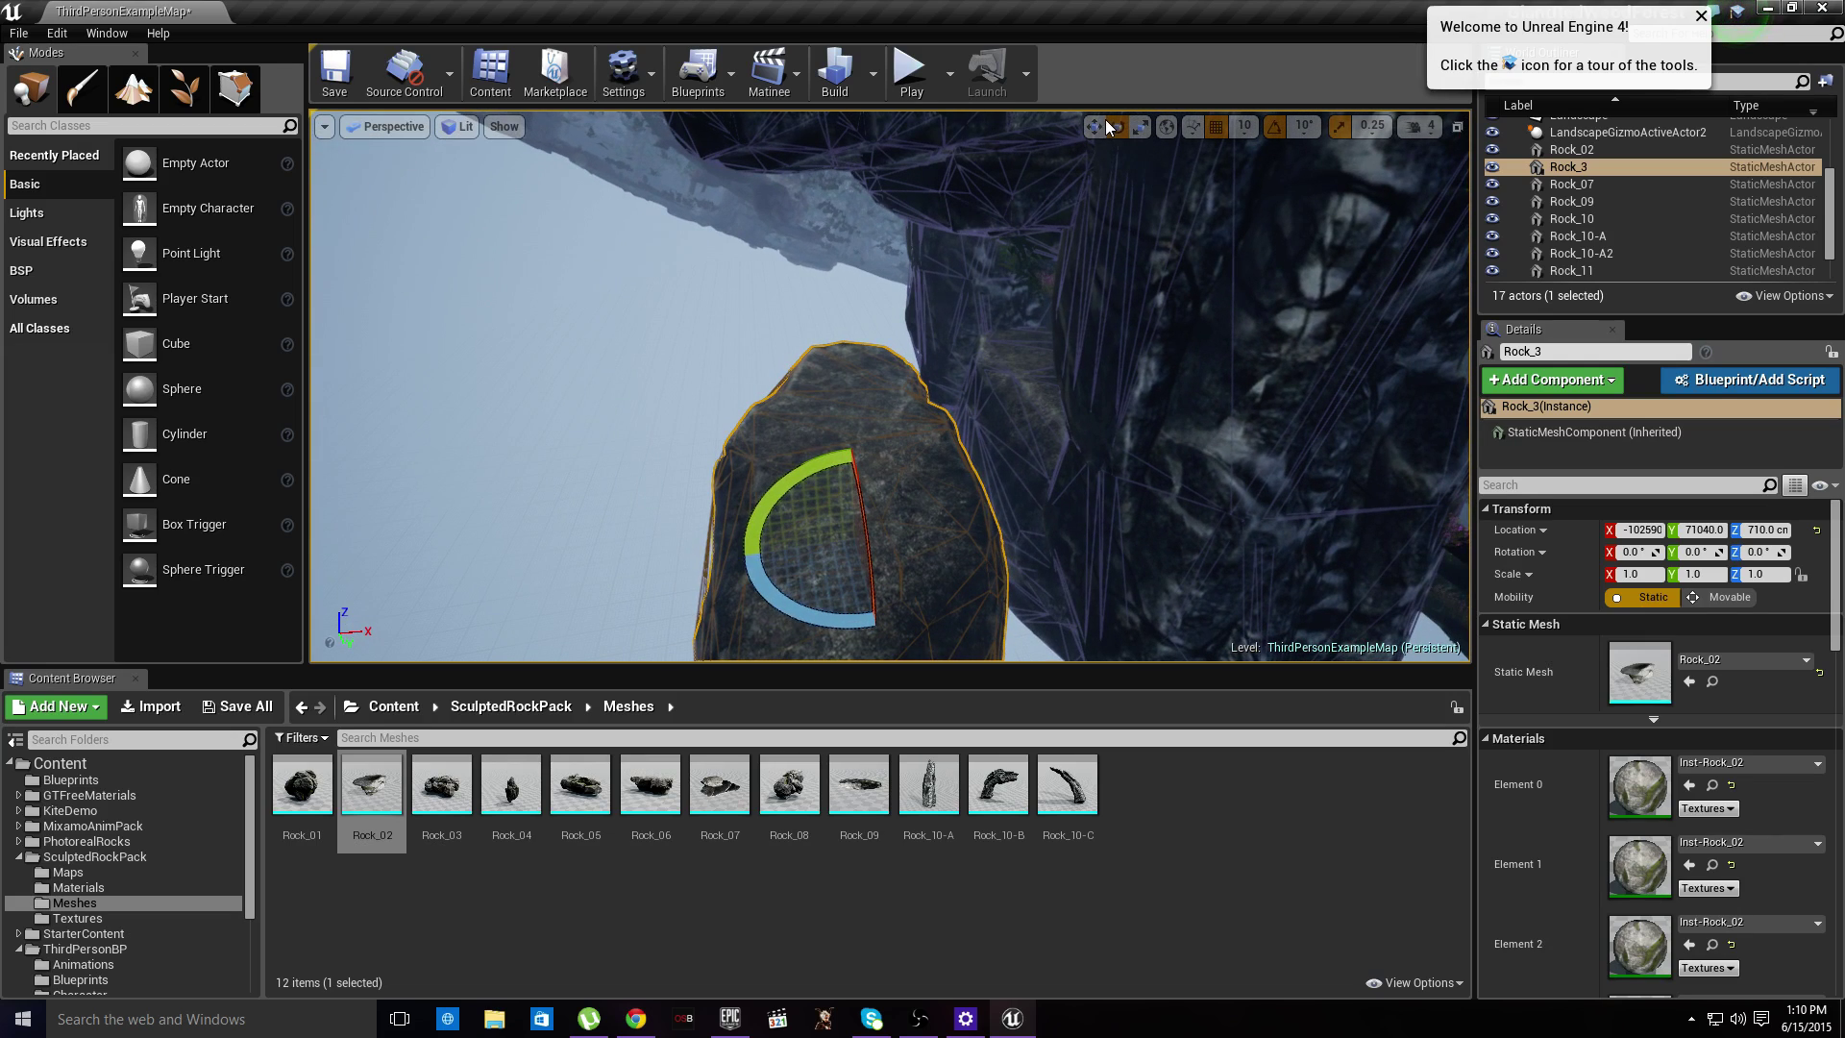
left_click(1098, 126)
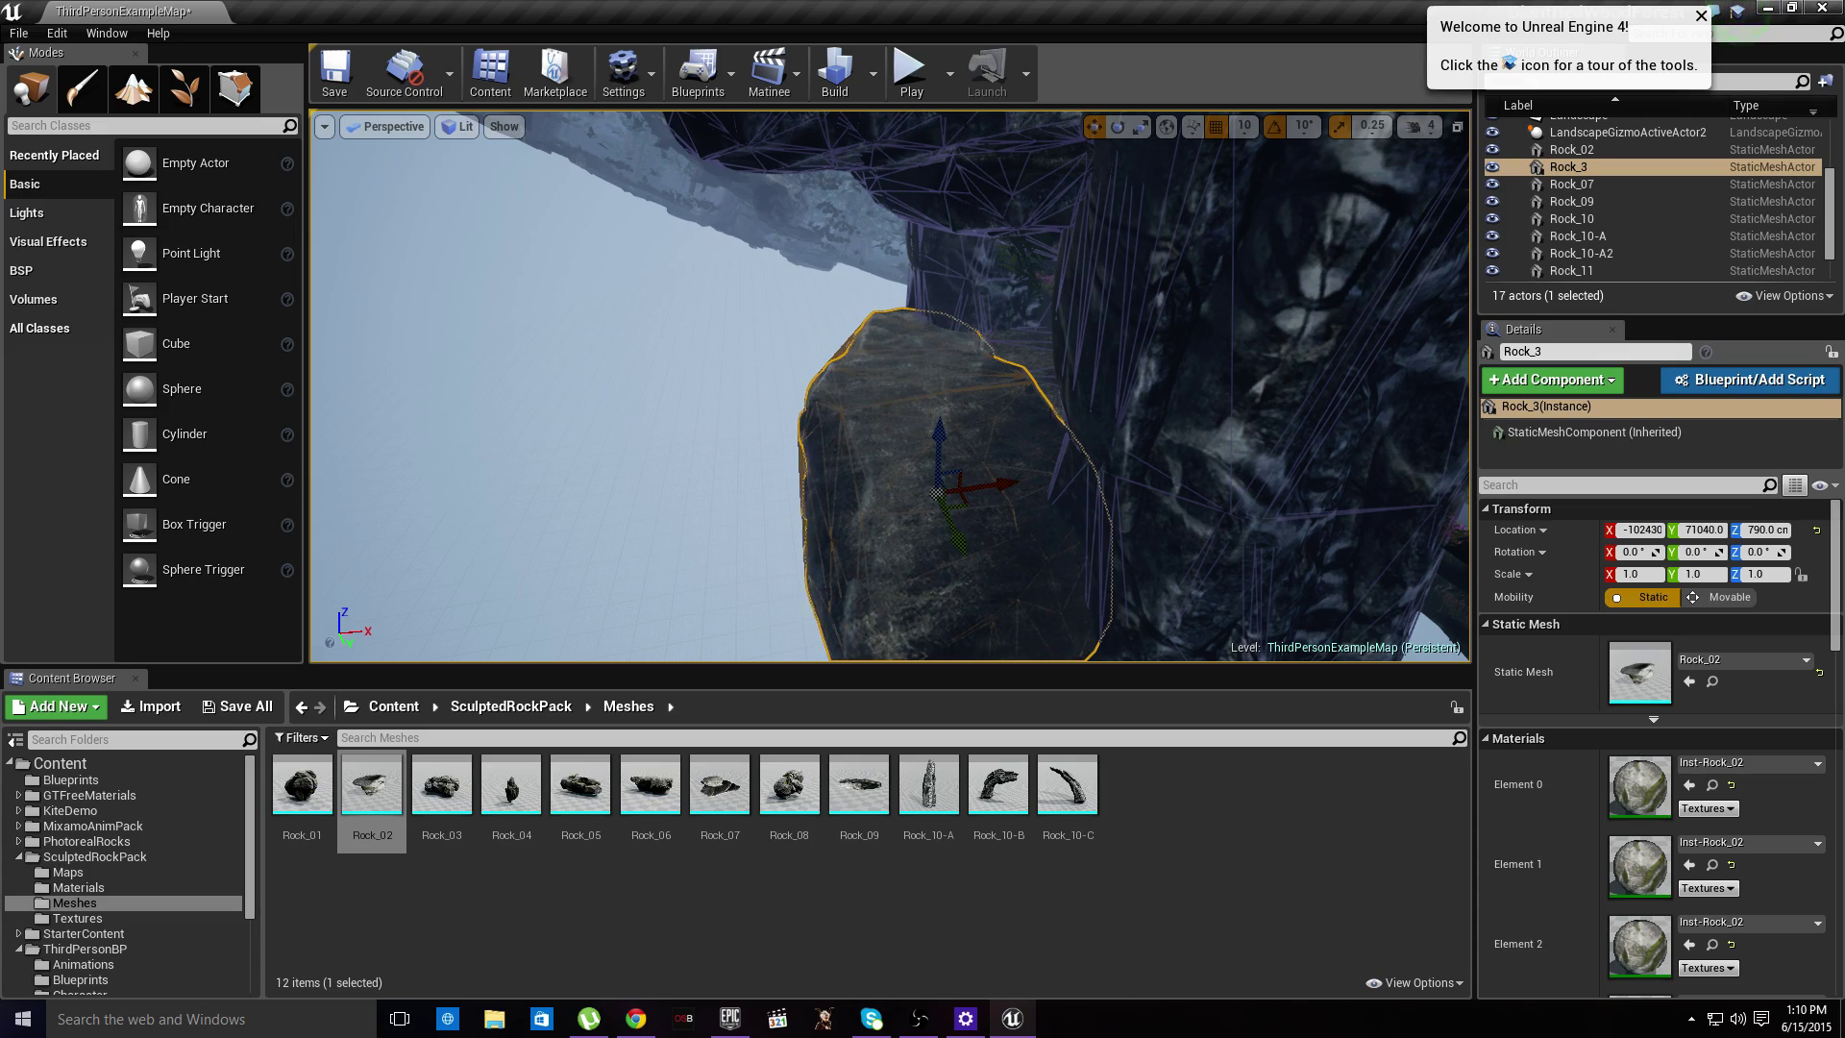
- Duplicate the new Rock_02 floor rock deeper into the cave, at X -102720 and Z 720 cm
key("a")
right_click_drag(865, 385, 860, 471)
key("s")
right_click_drag(703, 601, 684, 605)
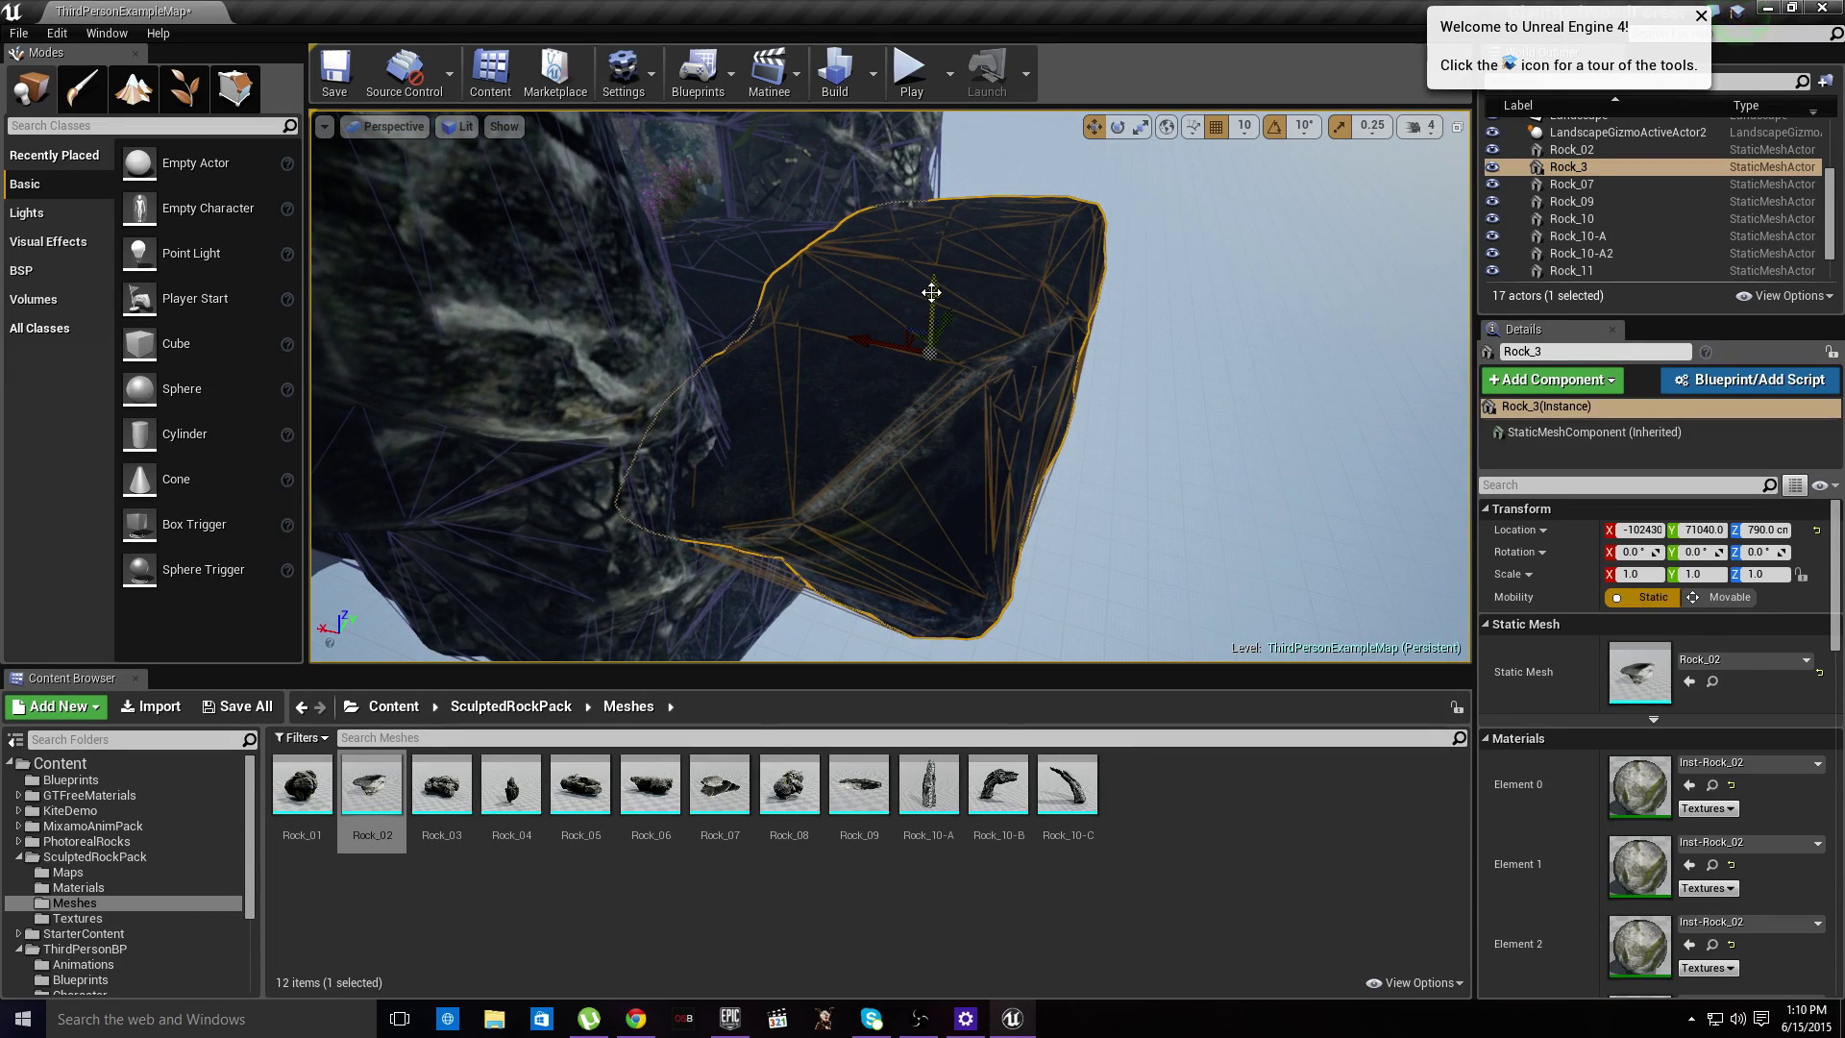
left_click_drag(859, 368, 1105, 452, "alt")
key("d")
right_click_drag(1105, 452, 1066, 389)
key("a")
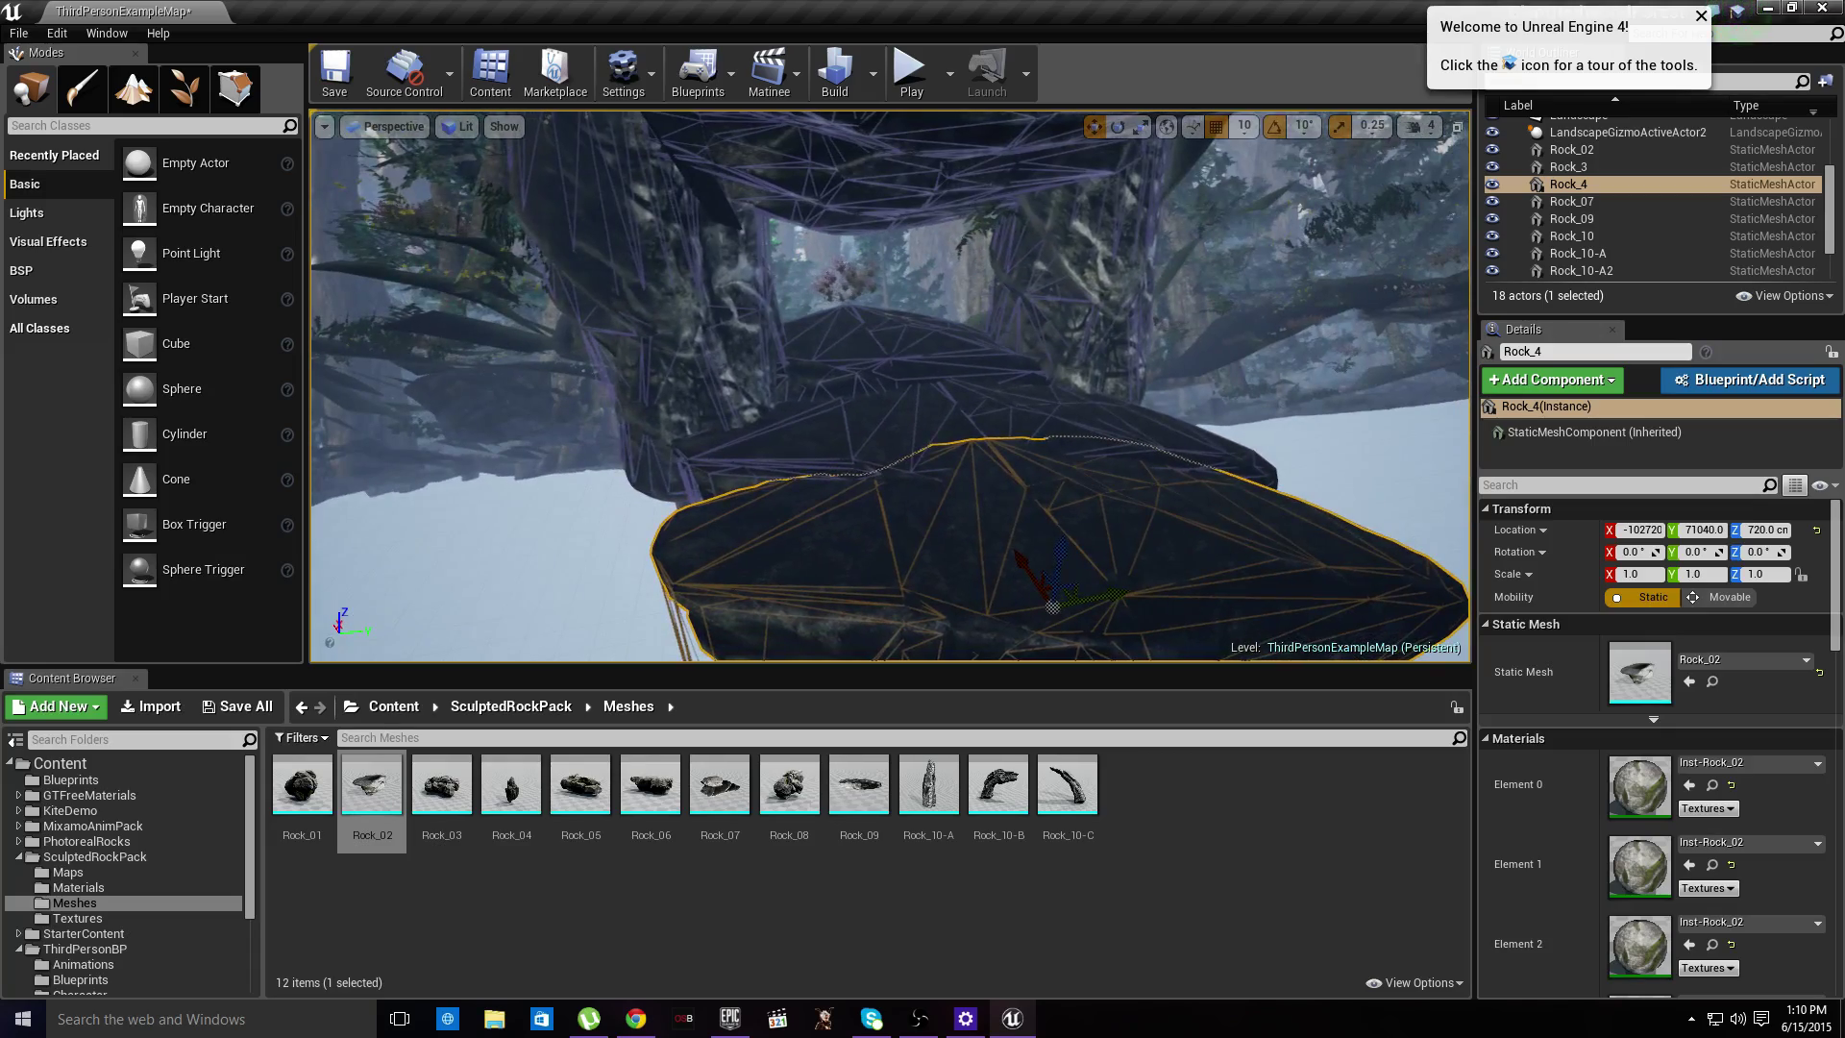
- Place a Rock_08 mesh as a side wall, duplicate it to X -102720 and rotate the copy -80 degrees about Z
right_click_drag(1019, 533, 1049, 557)
key("d")
key("a")
left_click_drag(769, 798, 824, 342)
right_click_drag(824, 342, 1146, 492)
left_click_drag(1145, 492, 788, 543, "alt")
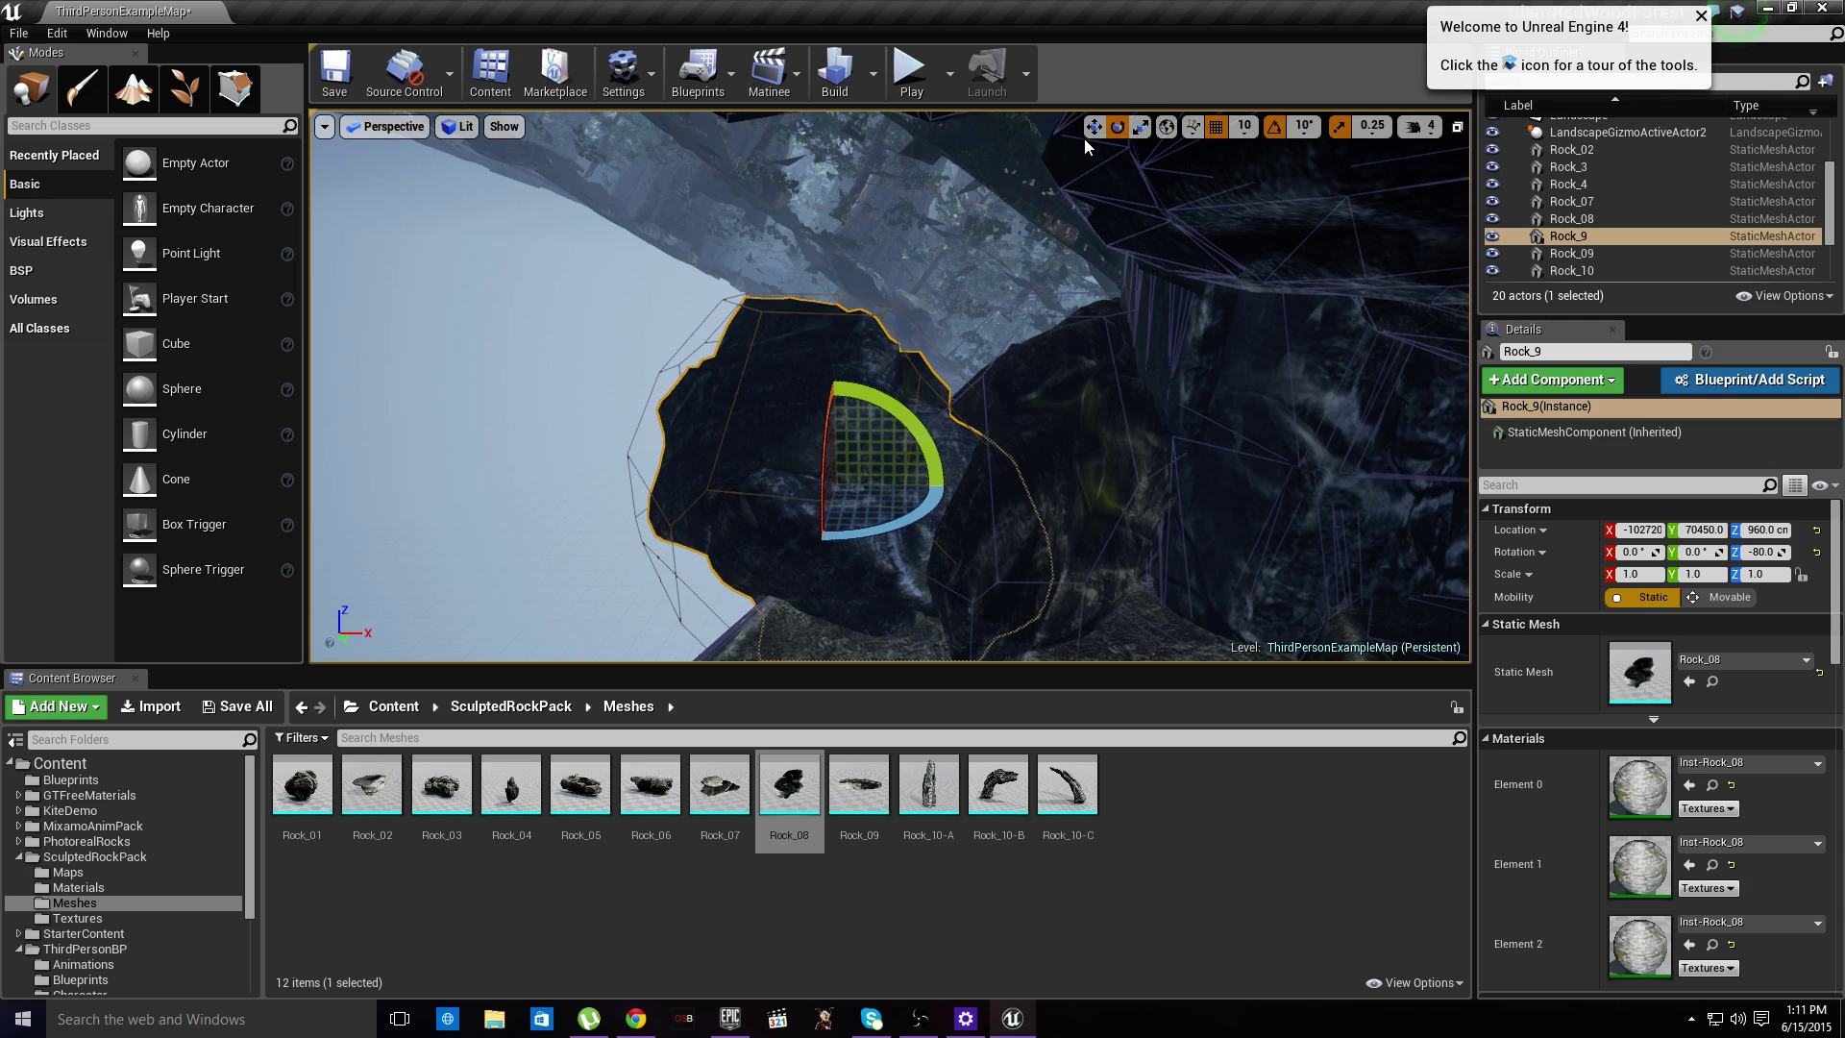
- Scale the rotated Rock_08 wall copy to 1.25 on Y and 2.25 on Z
left_click(1140, 130)
left_click_drag(831, 424, 832, 337)
mouse_move(896, 491)
left_mouse_down()
mouse_move(940, 498)
mouse_move(924, 496)
left_mouse_up()
- Scale the first Rock_08 wall rock to 2.0 on X and 2.5 on Z
left_click(970, 504)
left_click_drag(1056, 419, 1055, 357)
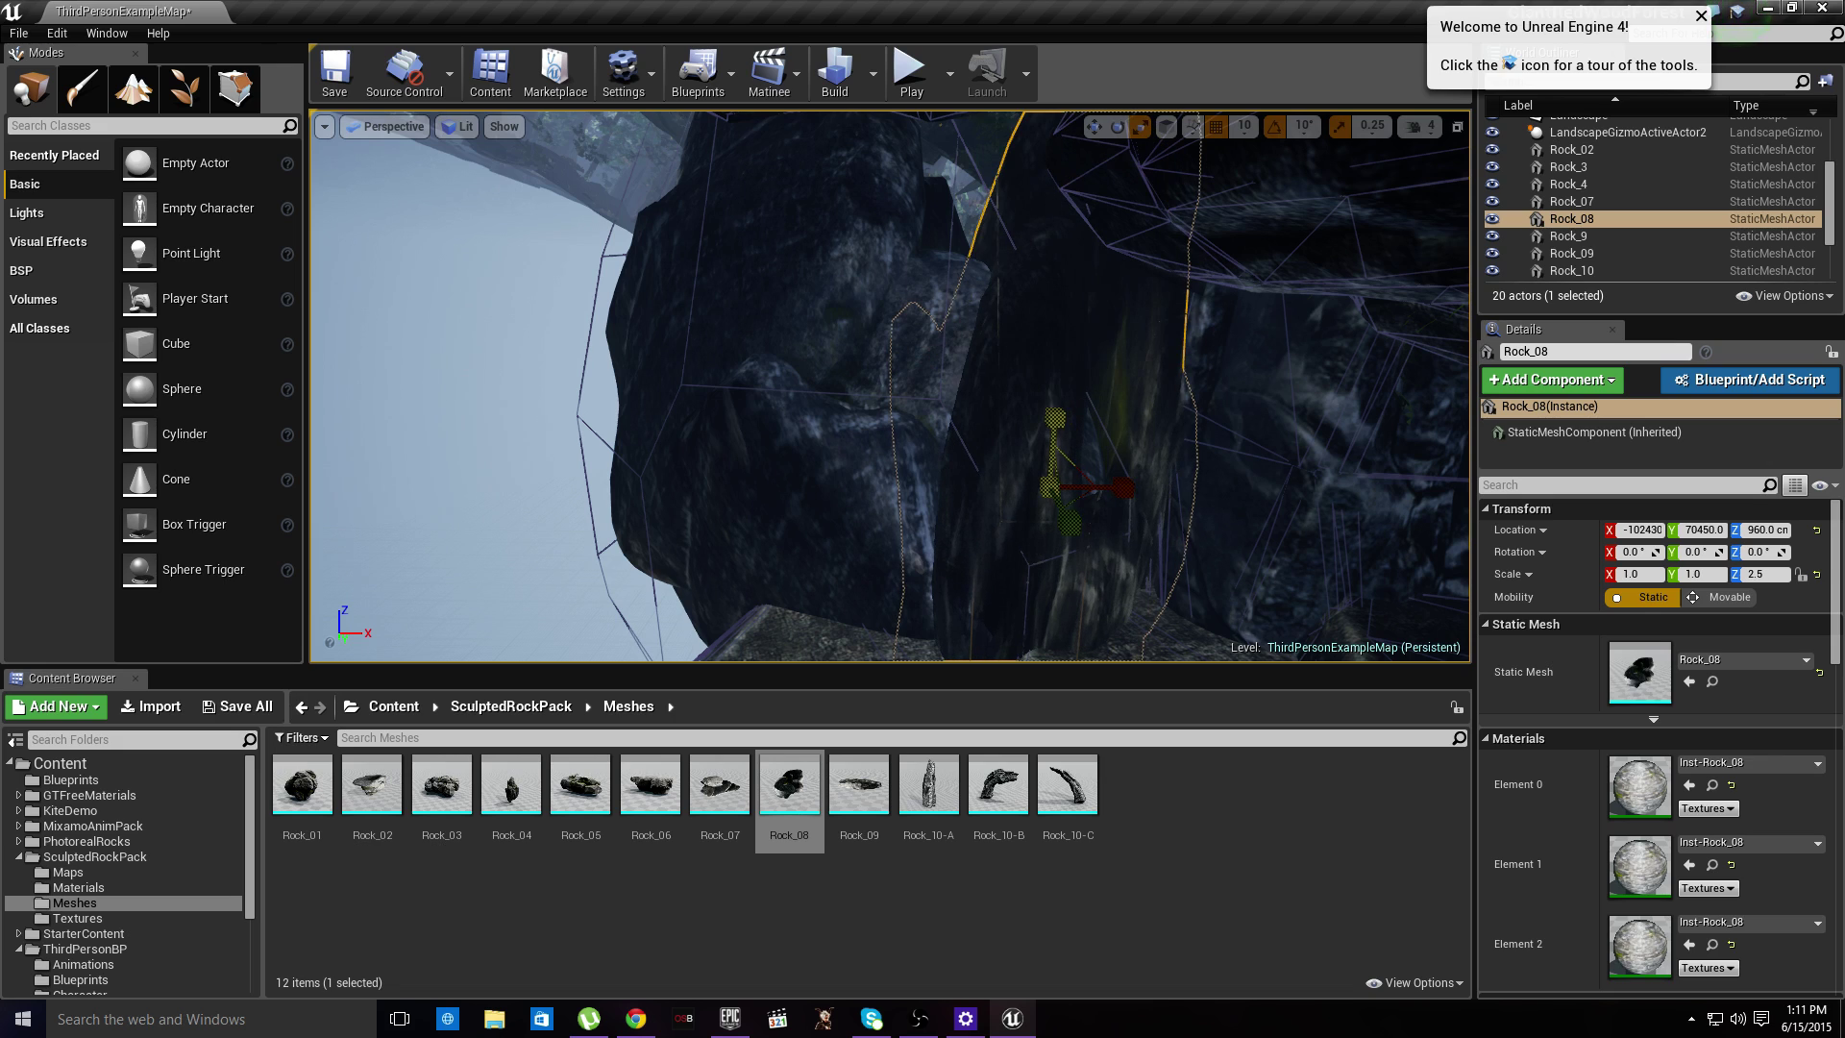
left_click_drag(1124, 488, 1175, 489)
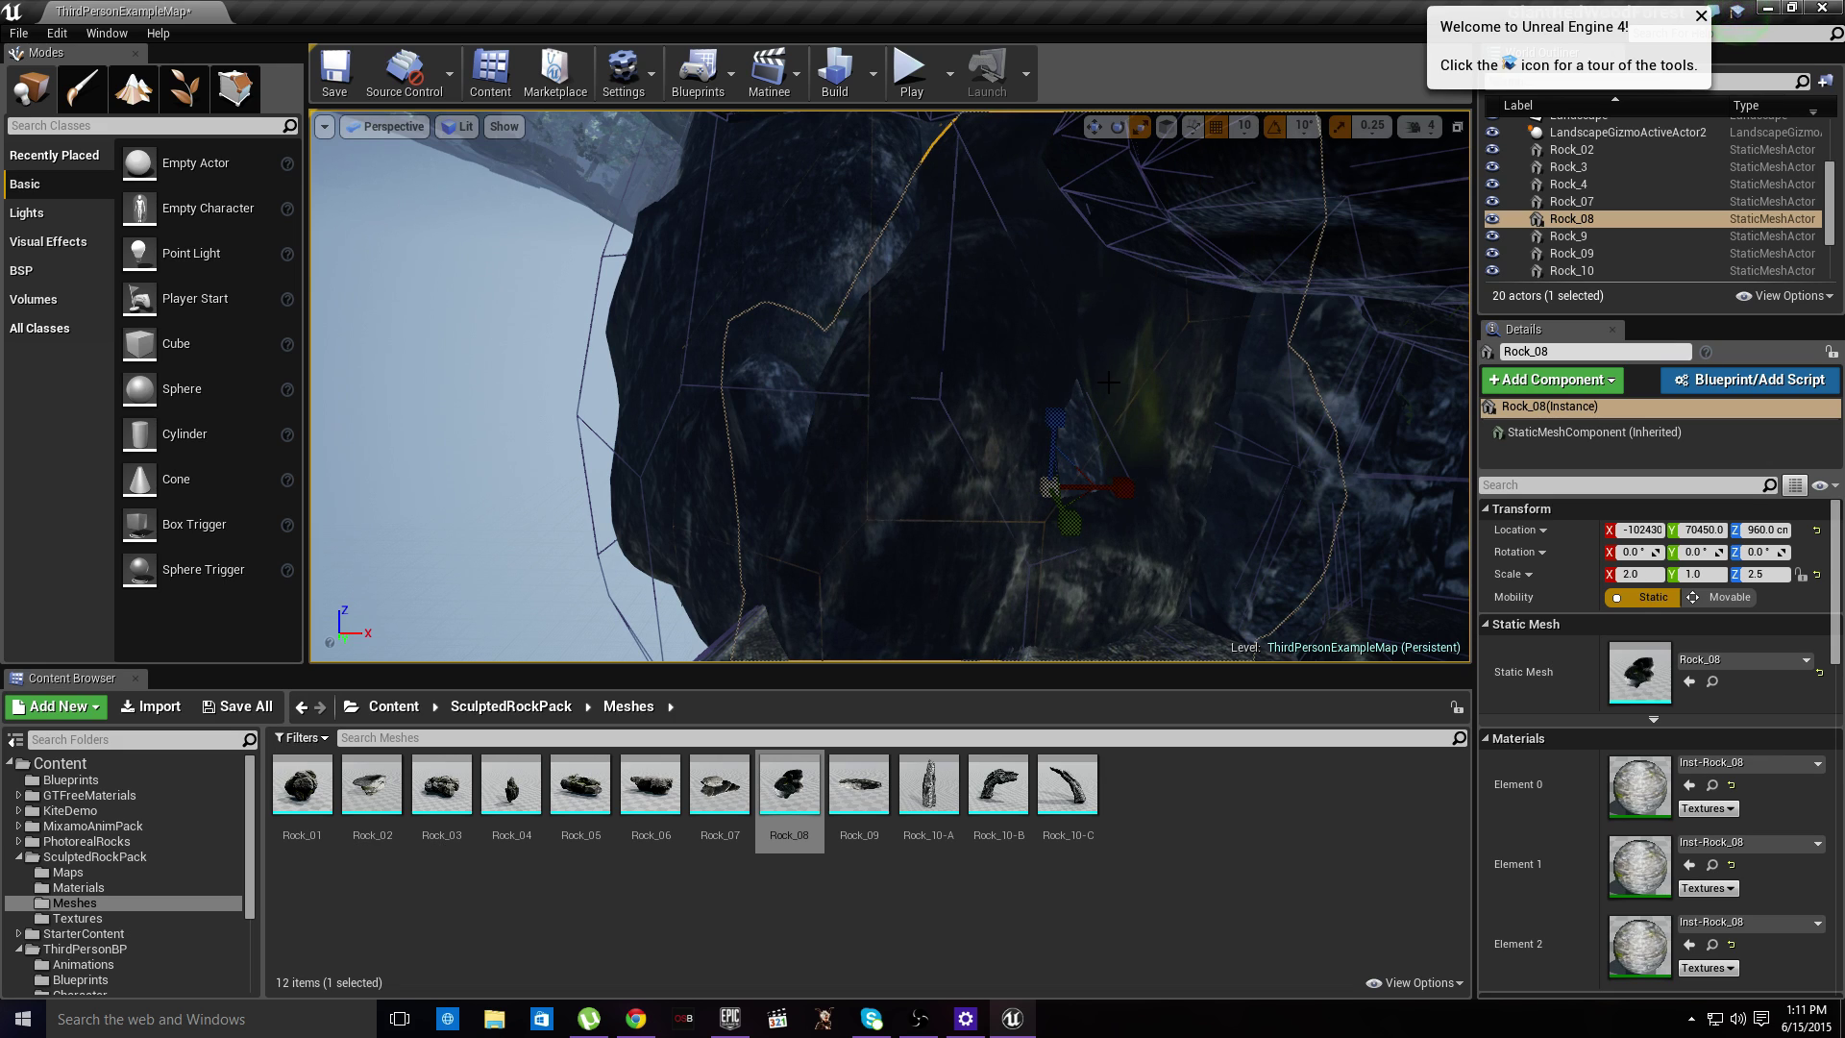
- Duplicate the rotated wall rock along the wall to X -102980, and duplicate that copy toward the opposite side
right_click_drag(1108, 382, 1051, 367)
left_click(1054, 381)
key("s")
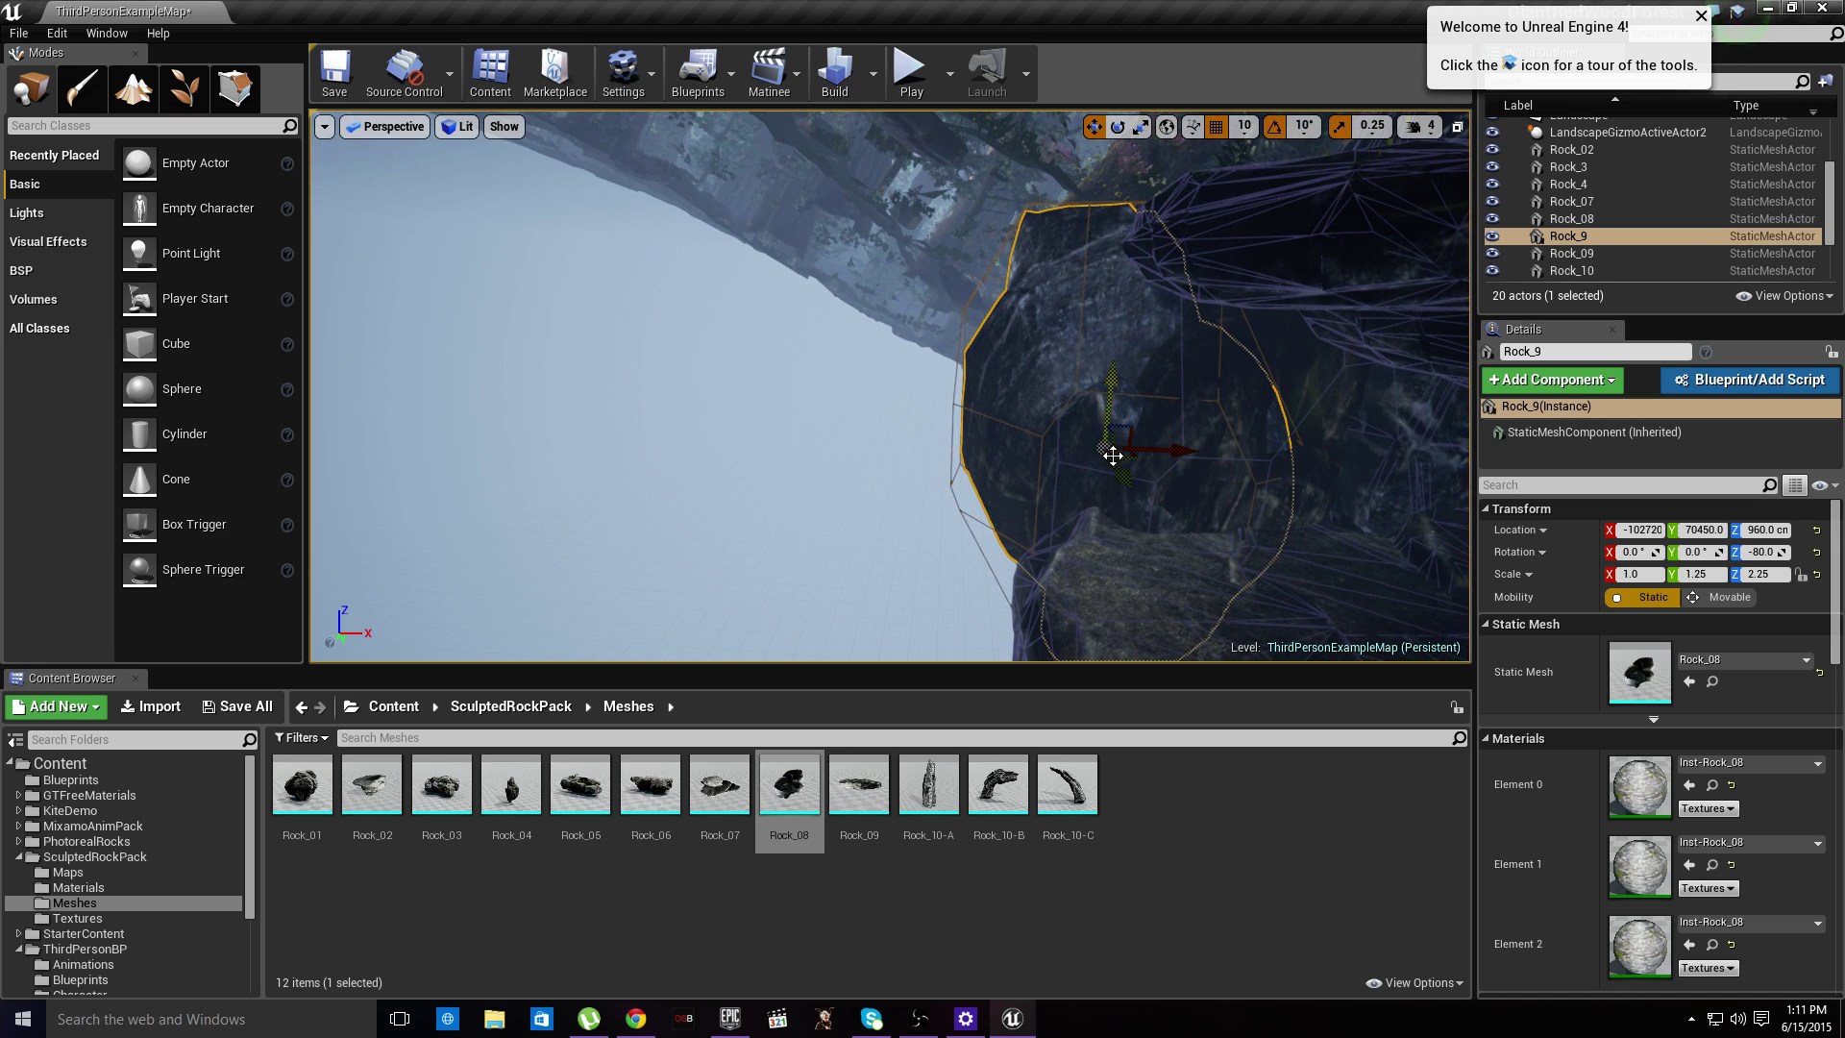
left_click_drag(1166, 469, 1070, 467, "alt")
key("a")
right_click_drag(903, 426, 1048, 444)
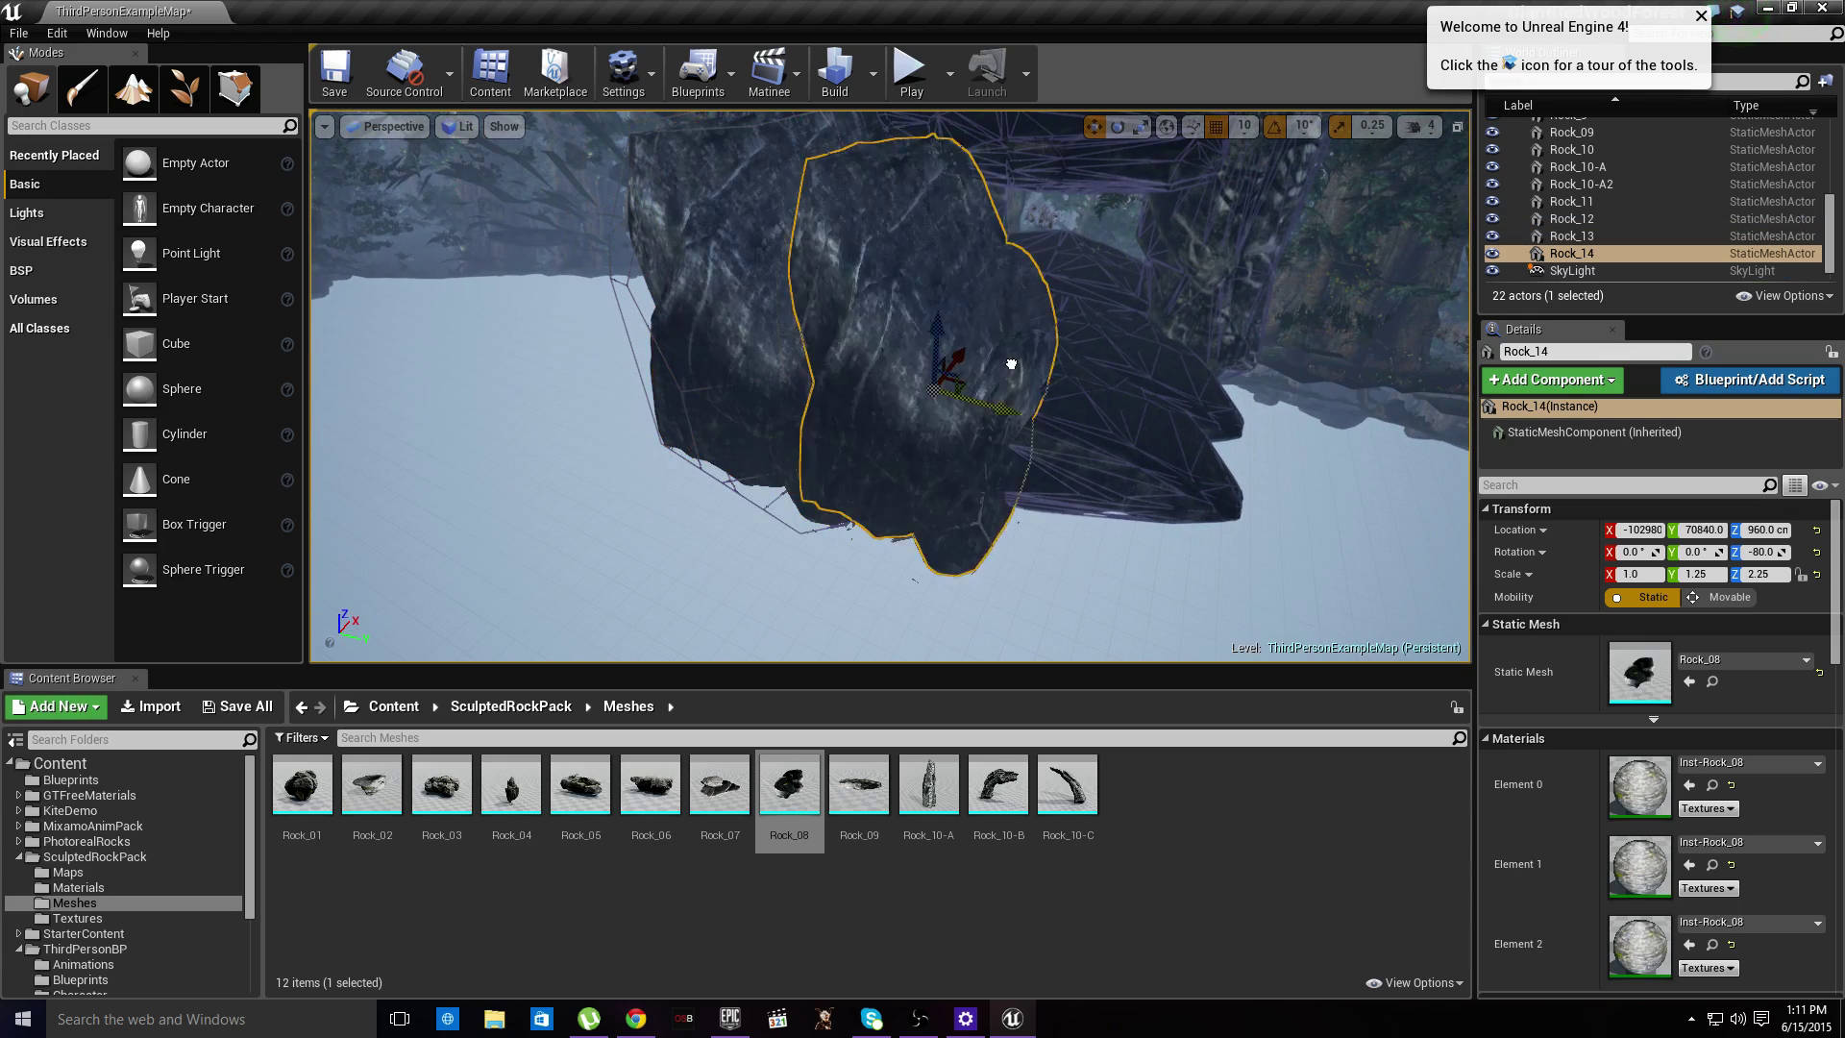
- Duplicate the opposite wall rock back toward the entrance, at X -102590 and Y 71430
right_click_drag(1367, 429, 1482, 409)
key("w")
right_click_drag(961, 539, 937, 528)
left_click_drag(935, 569, 1170, 567, "alt")
- Play the level inside the cave to check the new side walls, and stop playing
key("a")
right_click_drag(1153, 570, 870, 571)
key("w")
key("s")
key("w")
key("s")
key("s")
key("w")
right_click_drag(968, 273, 969, 273)
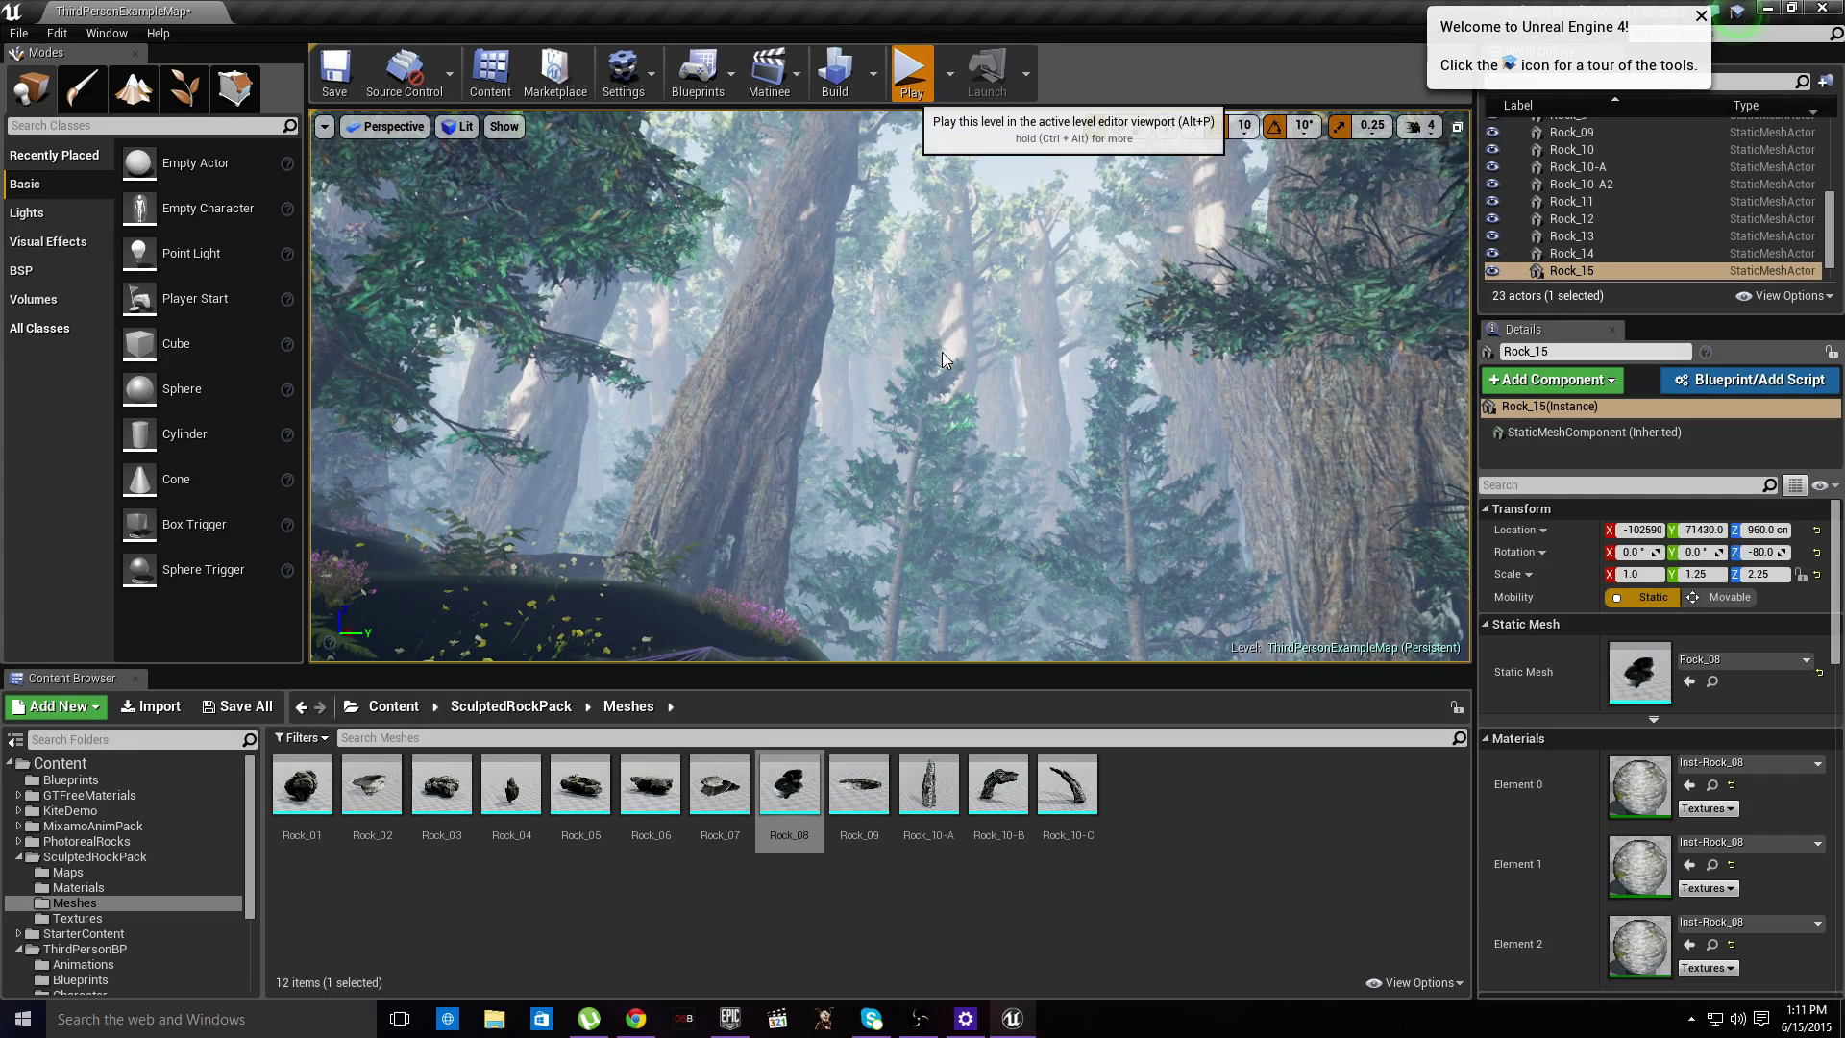
left_click(911, 75)
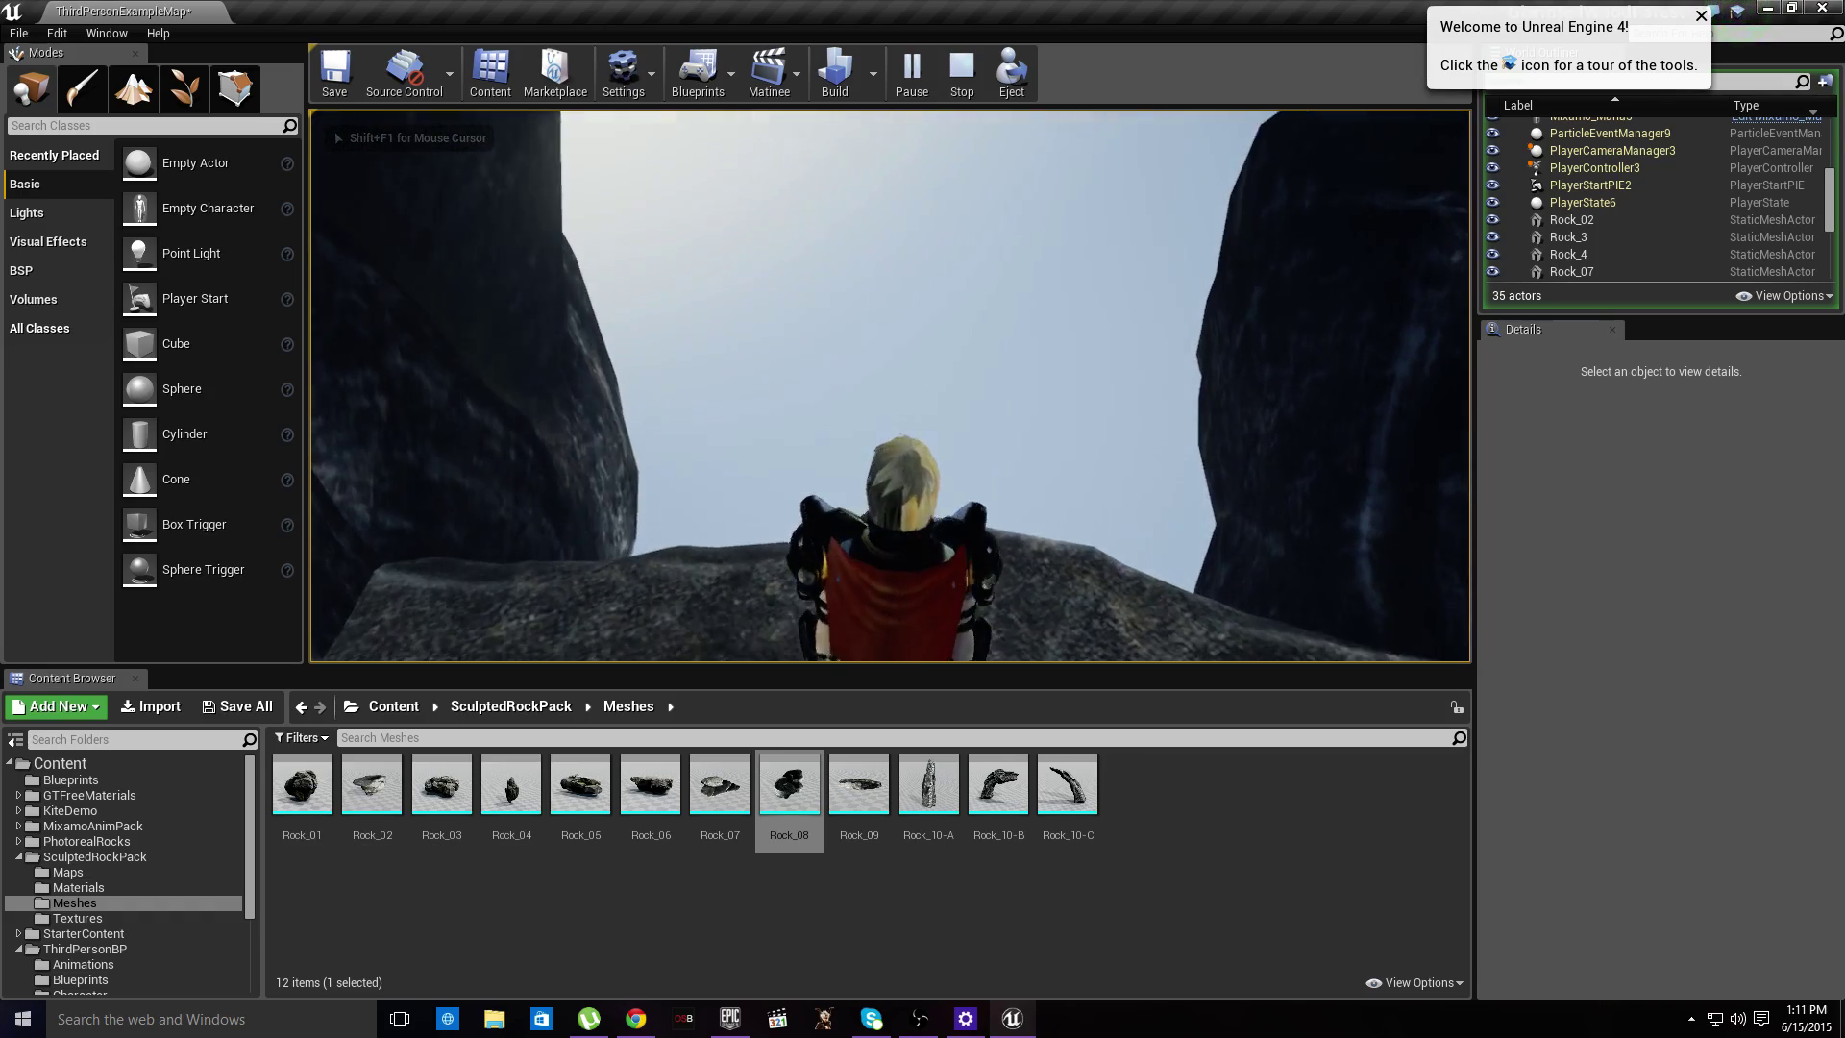
key("Escape")
- Duplicate the three Rock_02-mesh floor rocks together with Rock_15 deeper into the cave, and duplicate Rock_13 along its wall to X -103400
right_click_drag(890, 386, 1197, 385)
key("s")
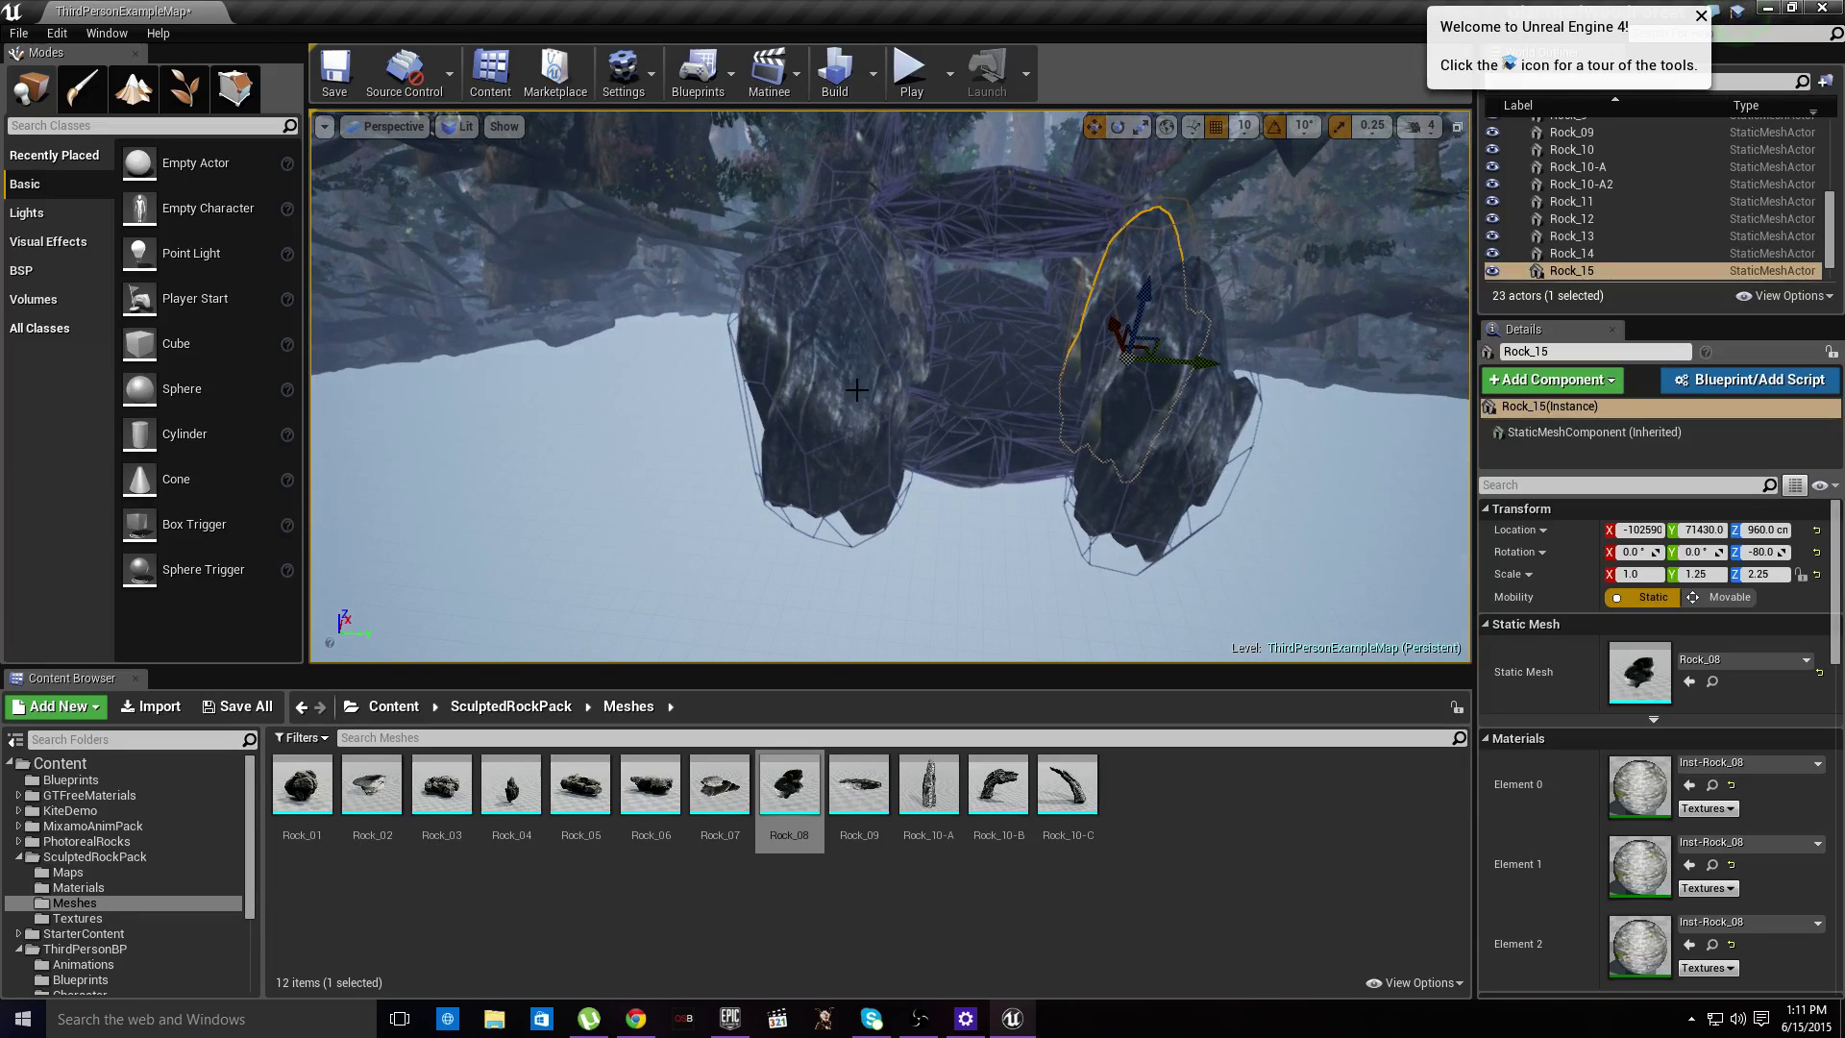
left_click(1017, 341, "ctrl")
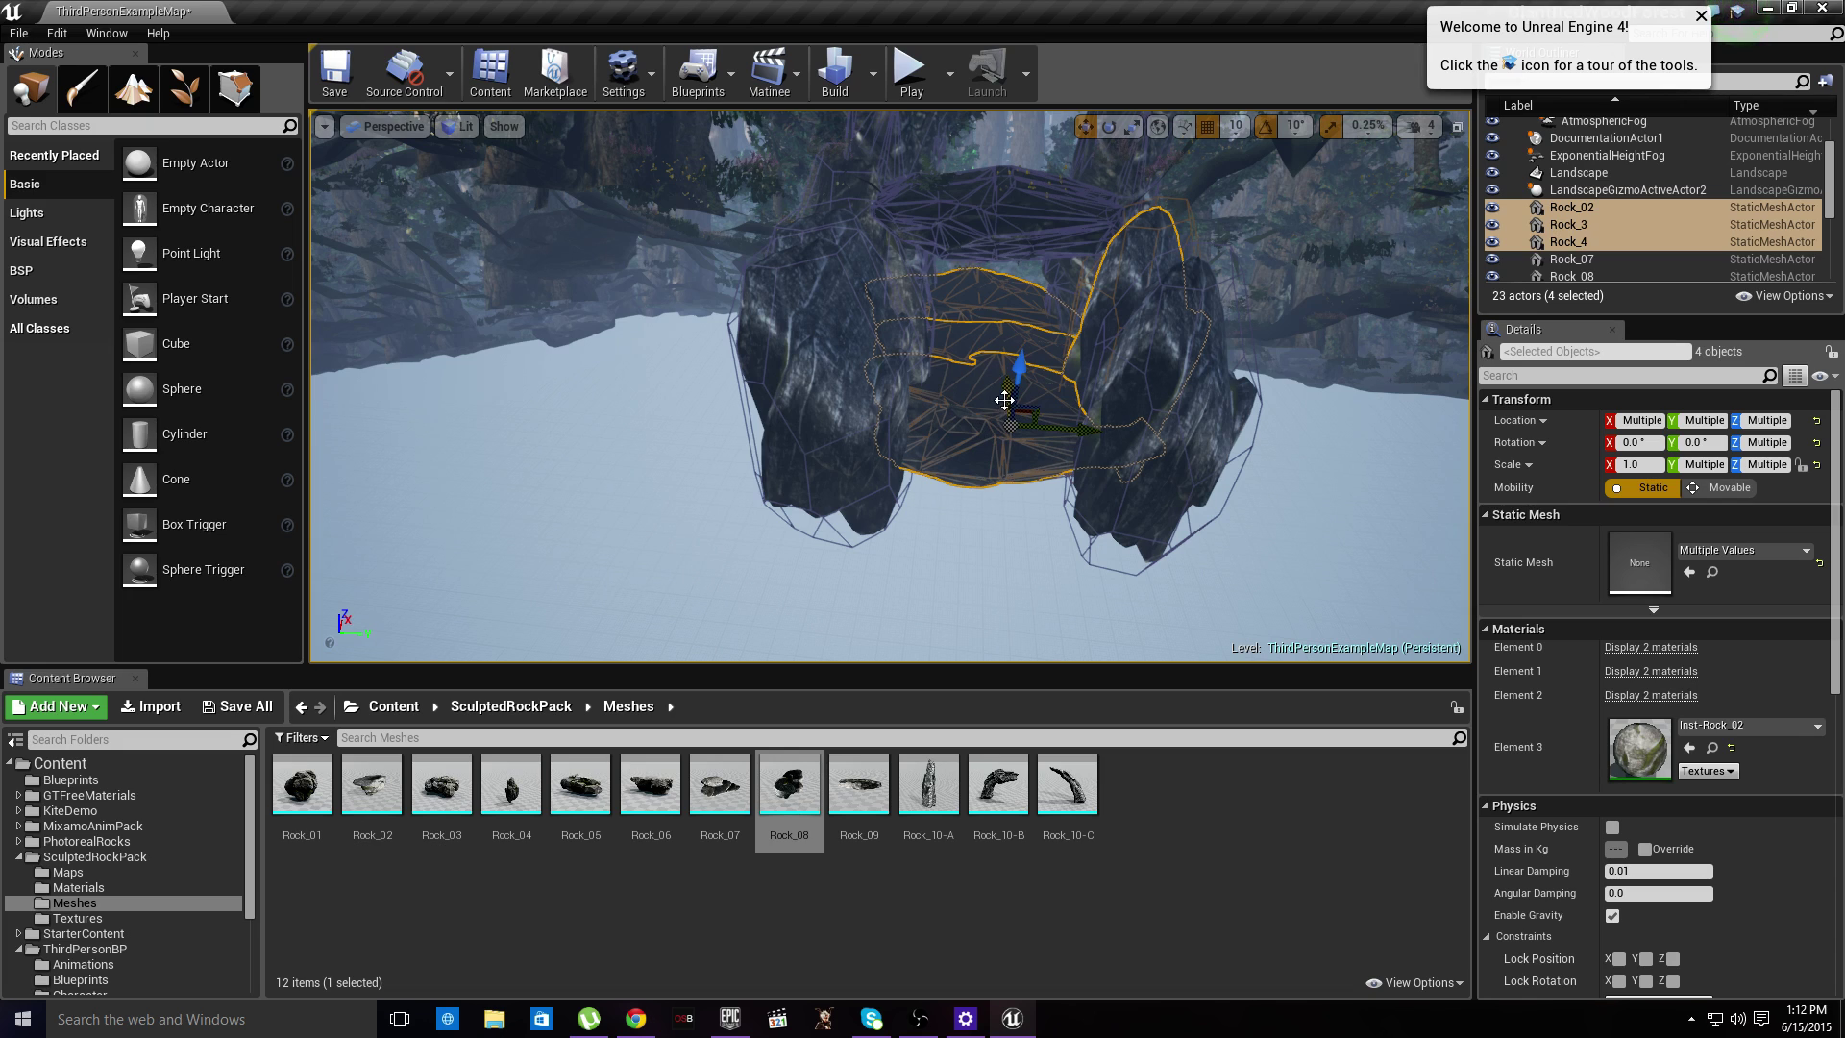
mouse_move(1005, 398)
left_mouse_down("alt")
mouse_move(1005, 452)
mouse_move(994, 416)
left_mouse_up("alt")
right_click_drag(949, 479, 950, 396)
left_click(900, 322)
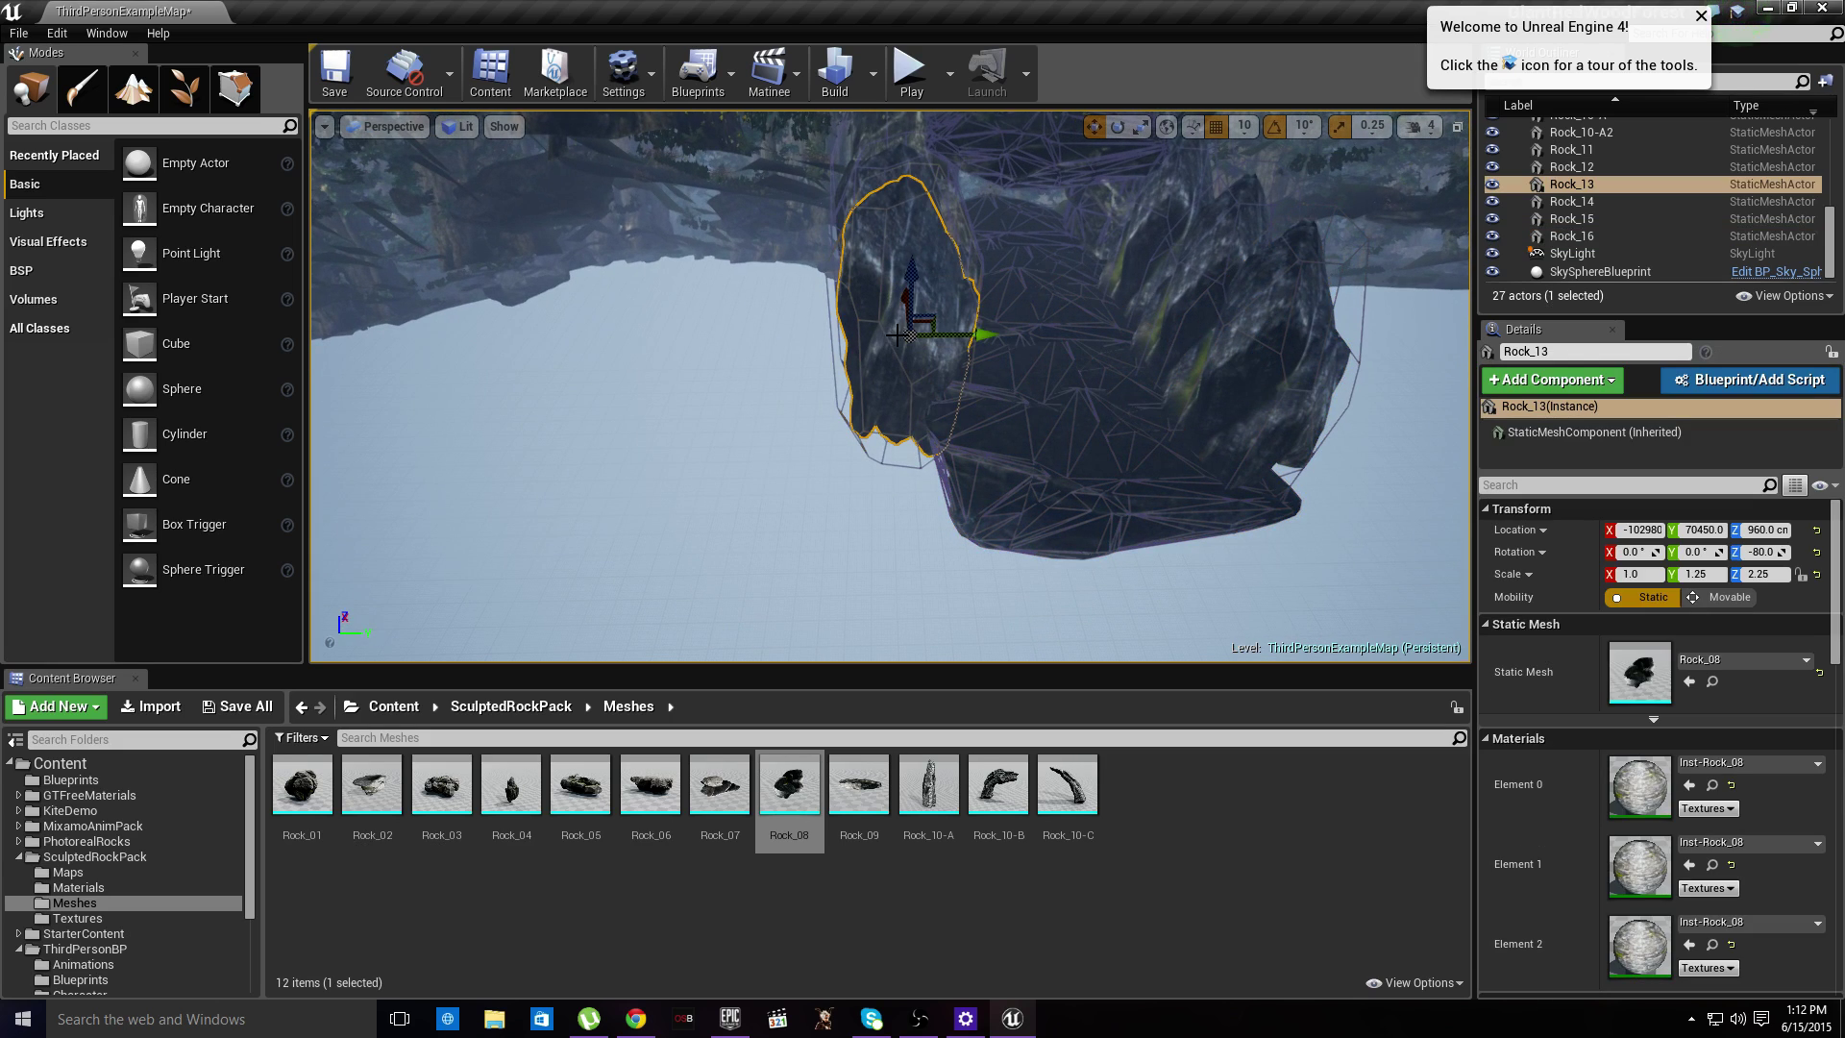
left_click_drag(900, 300, 906, 365, "alt")
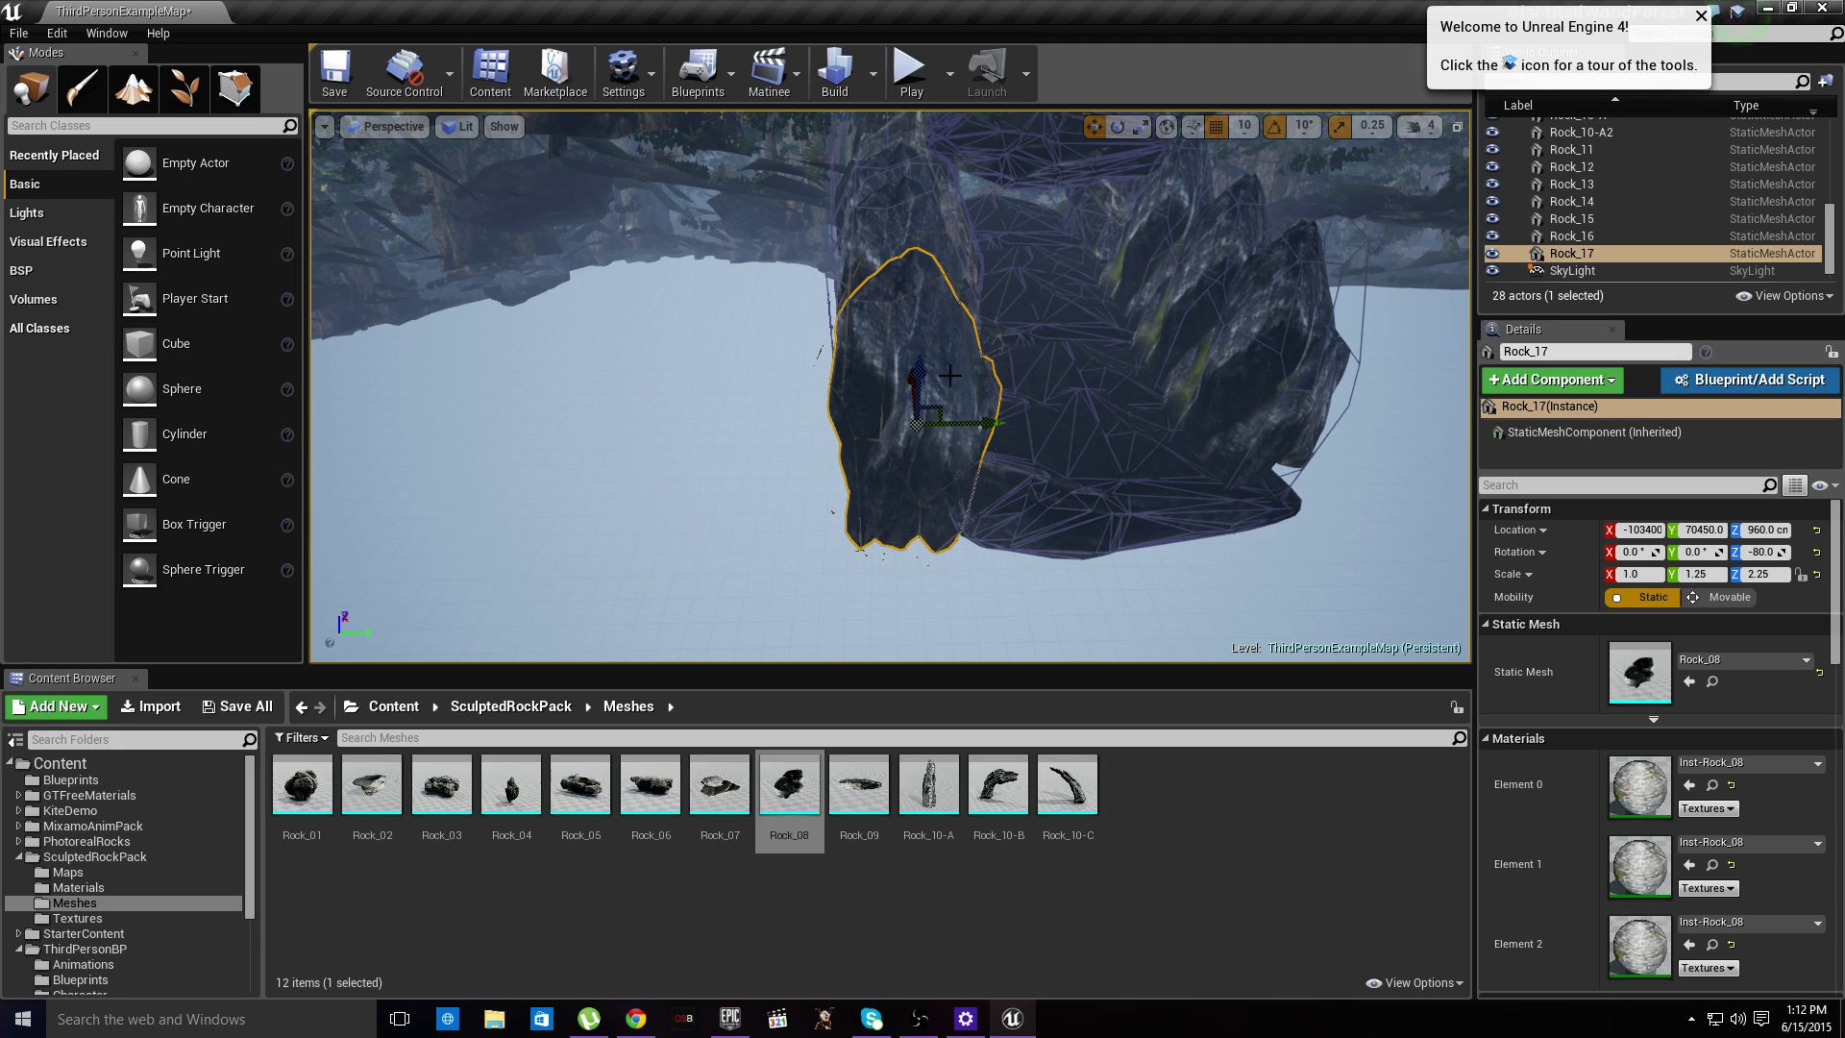
- Select the Rock_11 and Rock_12 roof rocks and duplicate the pair twice to extend the roof over the tunnel
right_click_drag(949, 376, 893, 352)
left_click(894, 352)
left_click(934, 340, "ctrl")
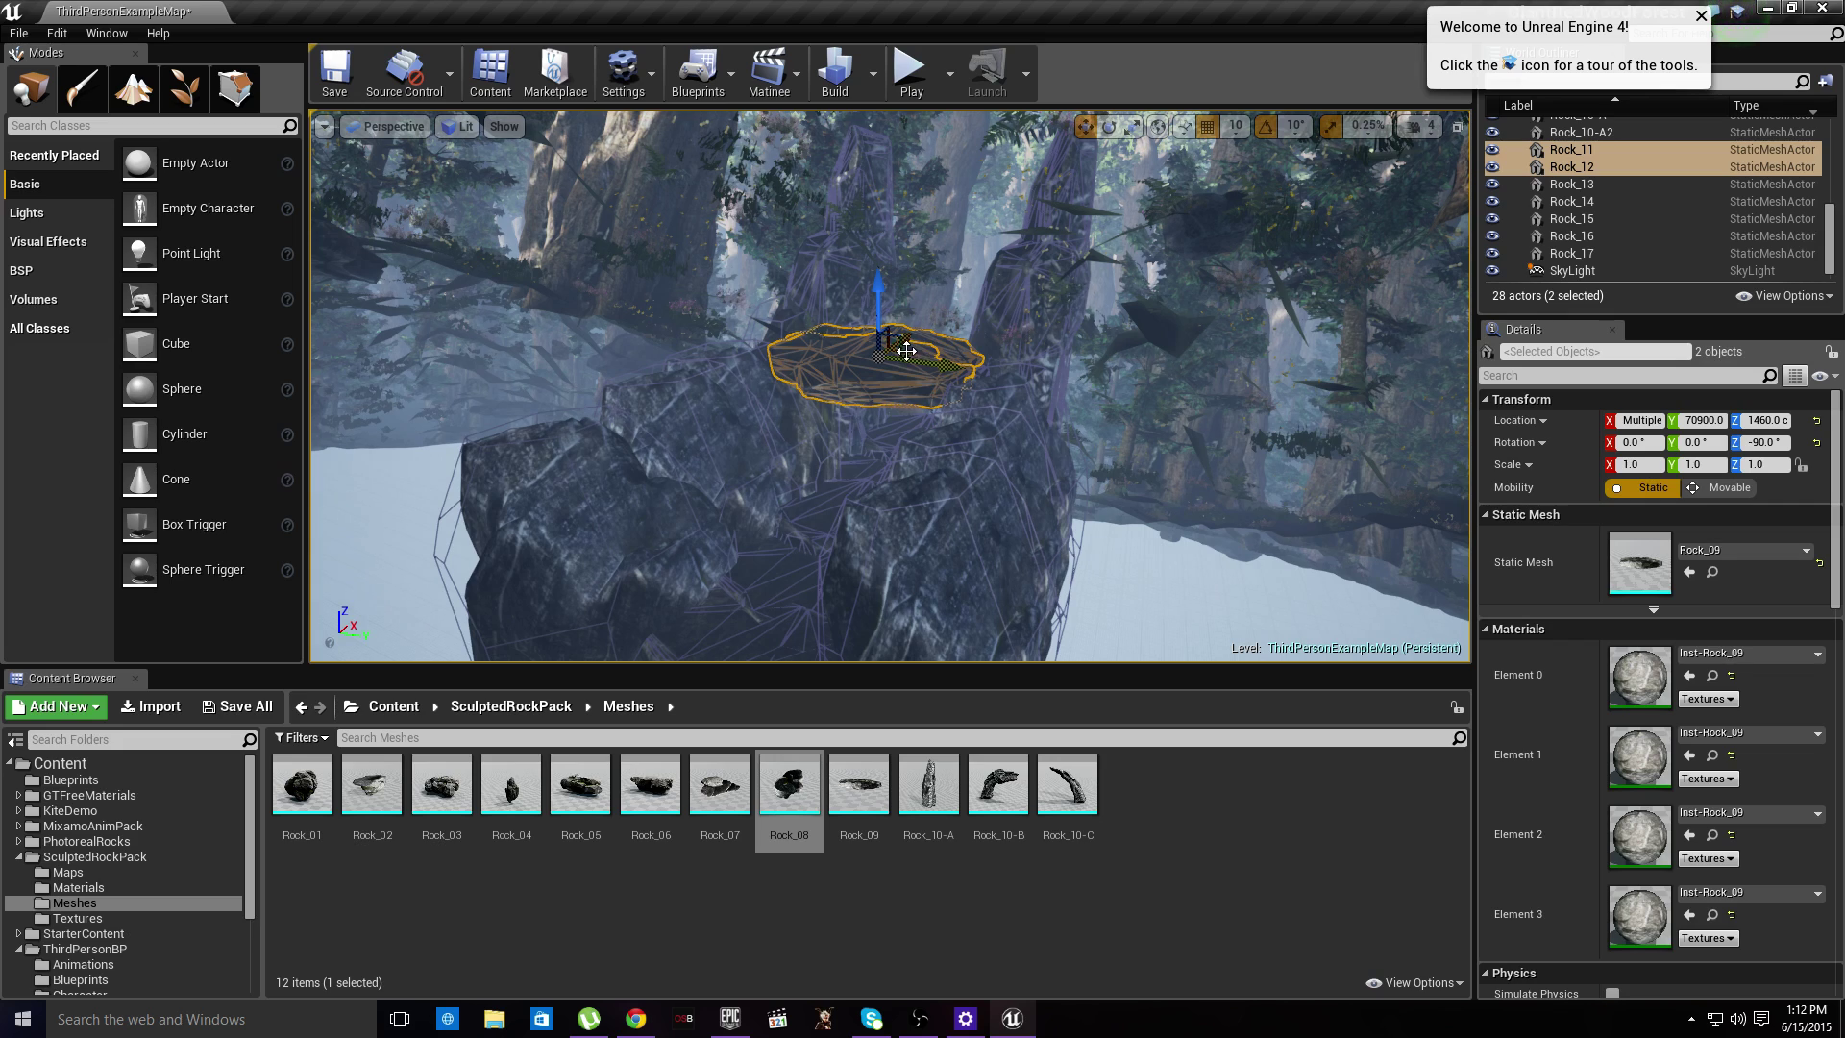
left_click_drag(915, 335, 904, 344, "alt")
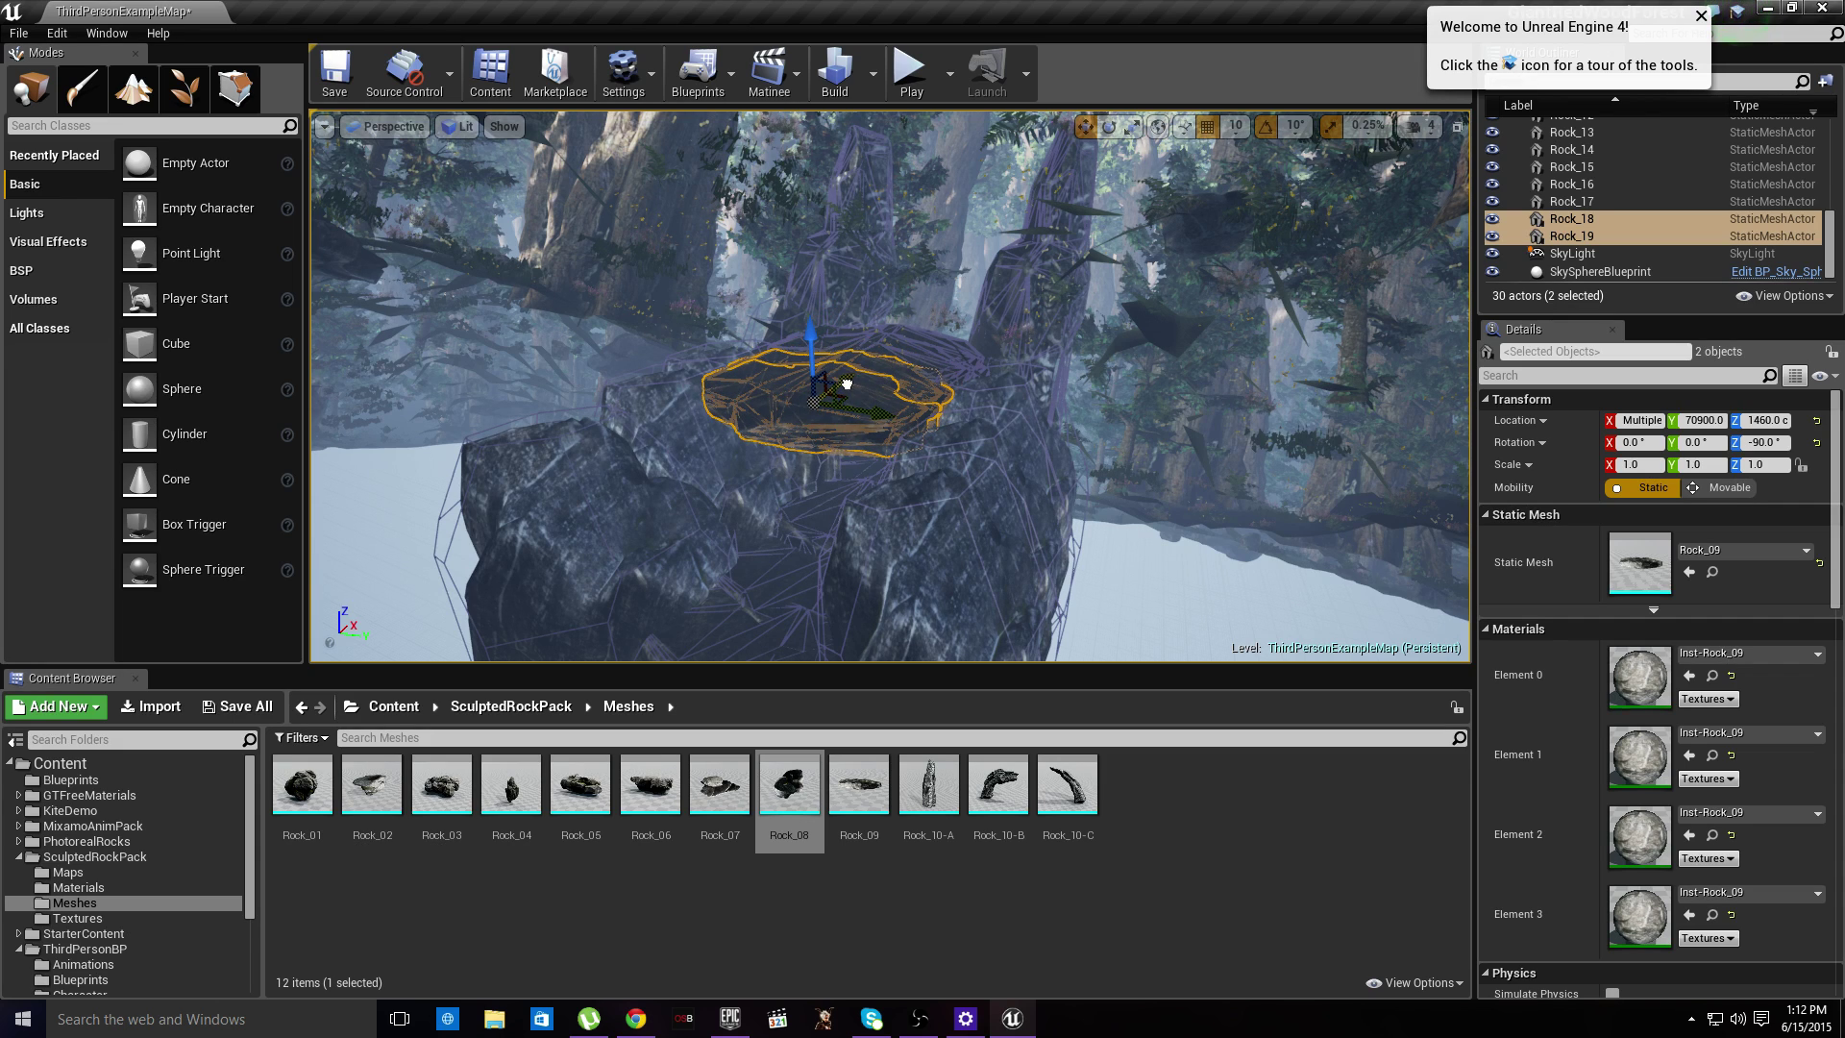
left_click_drag(846, 394, 843, 388, "alt")
- Play the level, run and jump the character over the rocks into the tunnel, and stop playing
right_click_drag(778, 463, 726, 428)
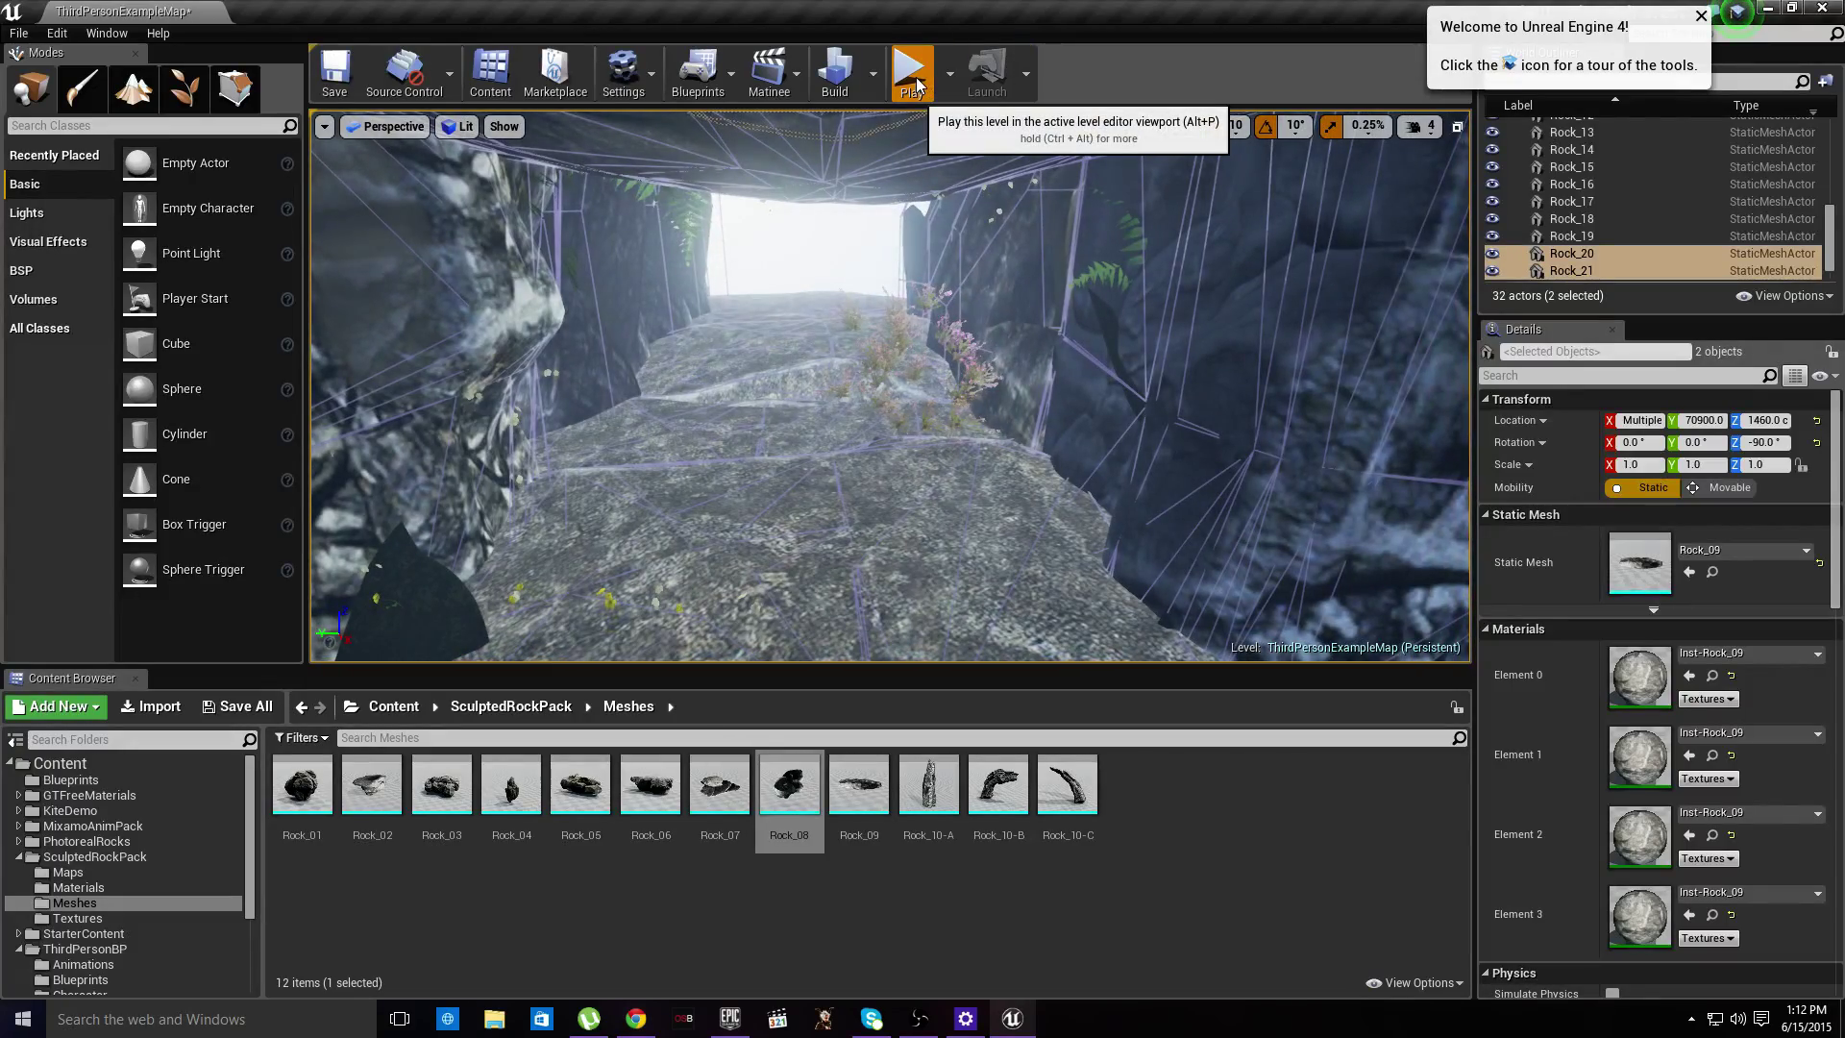
left_click(912, 77)
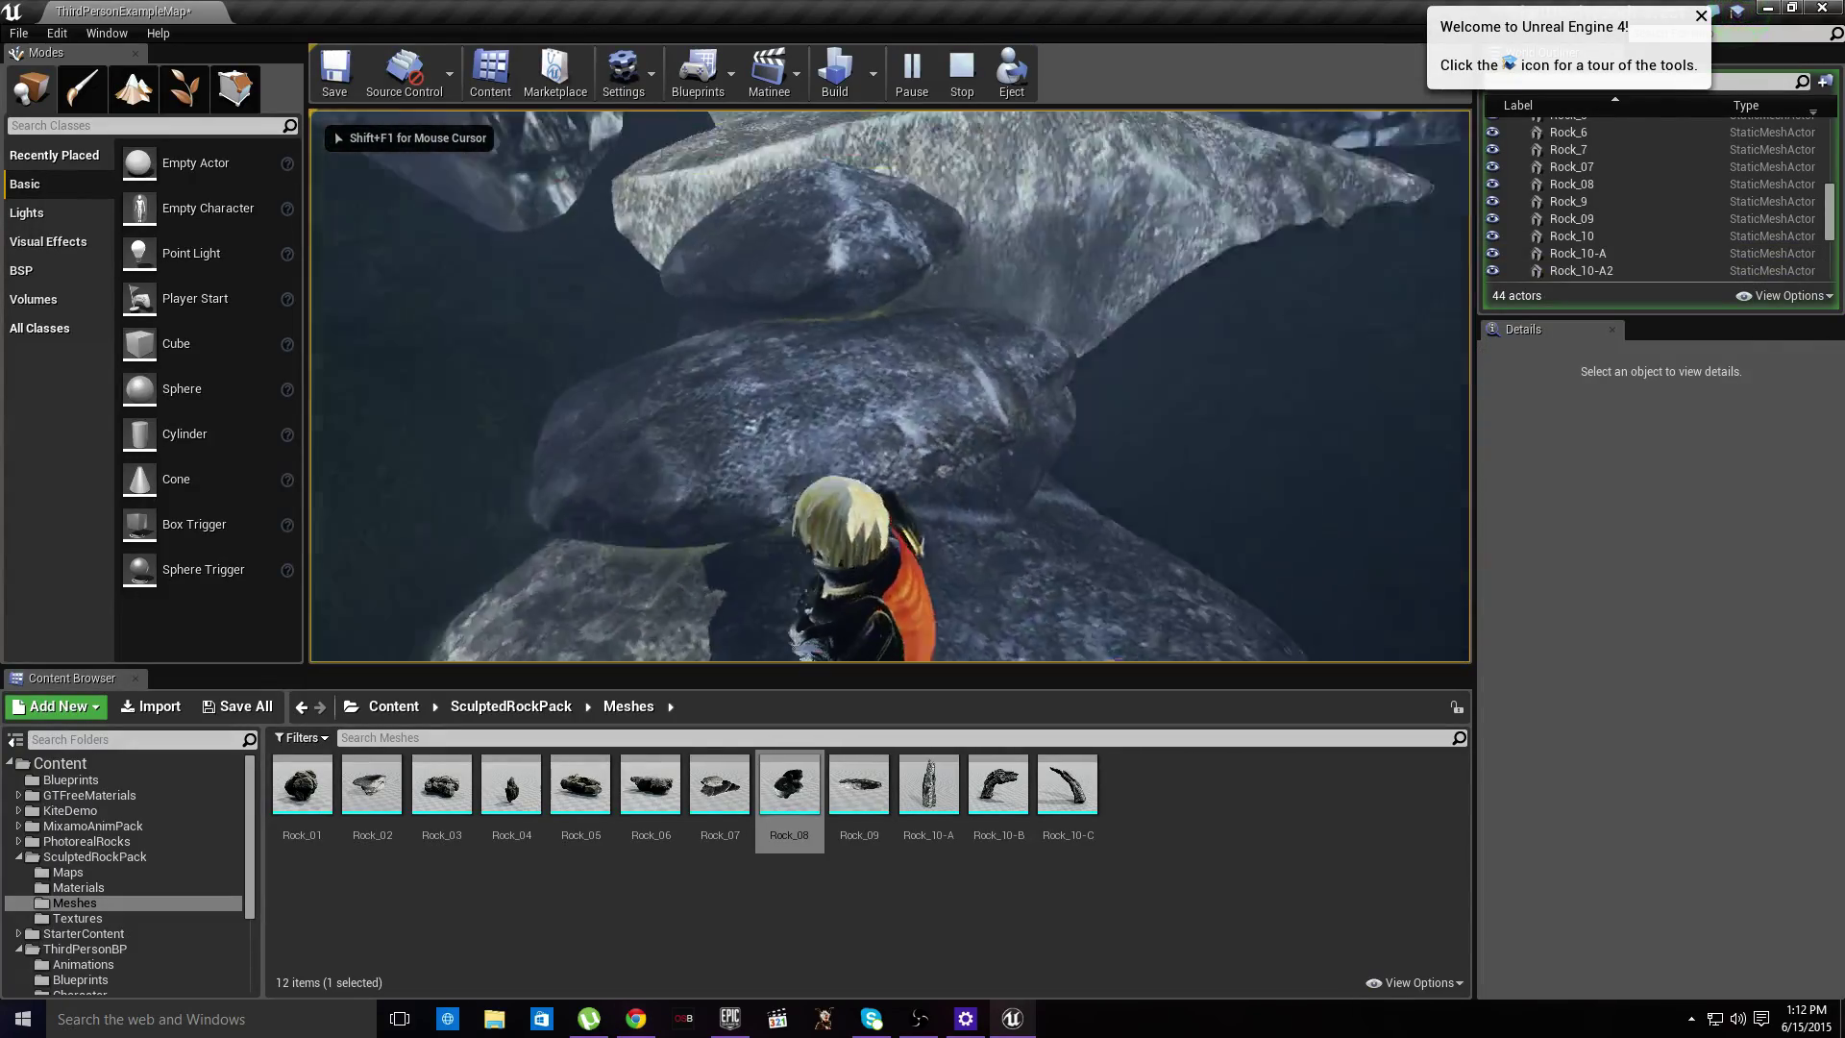
key("w")
key("w")
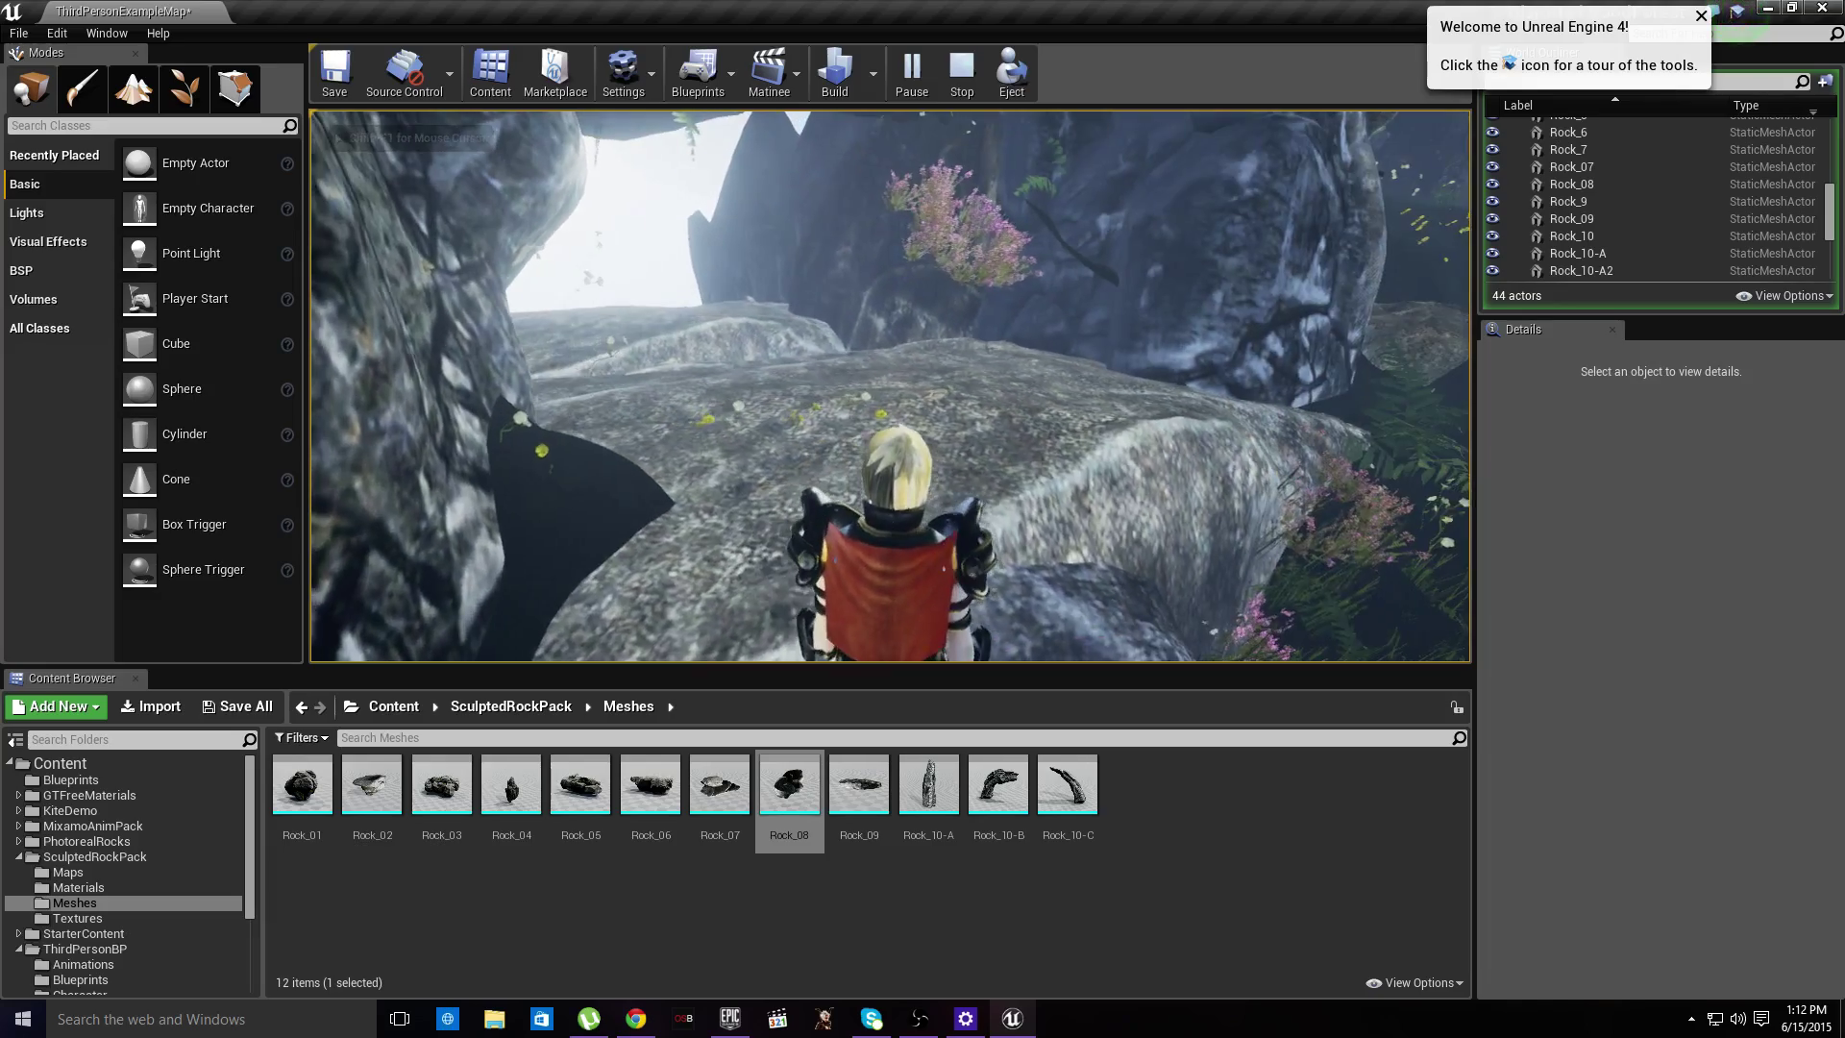
key("space")
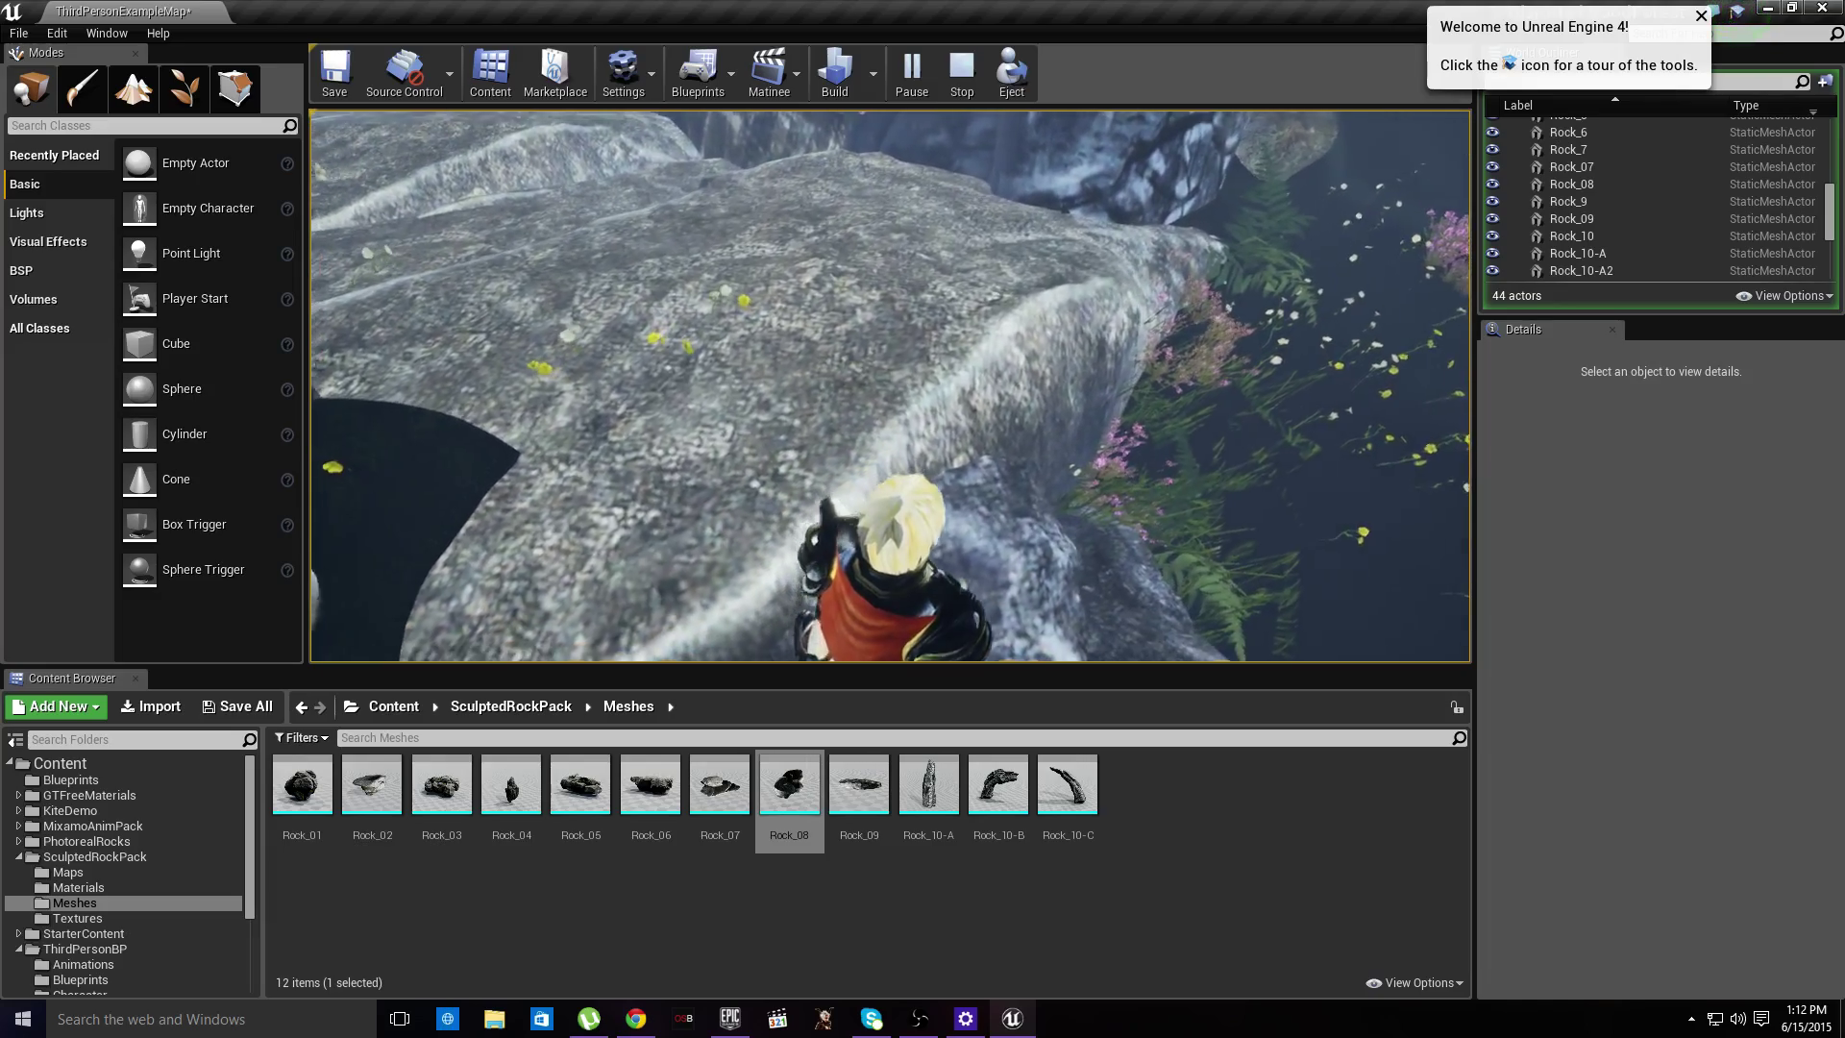
key("w")
key("space")
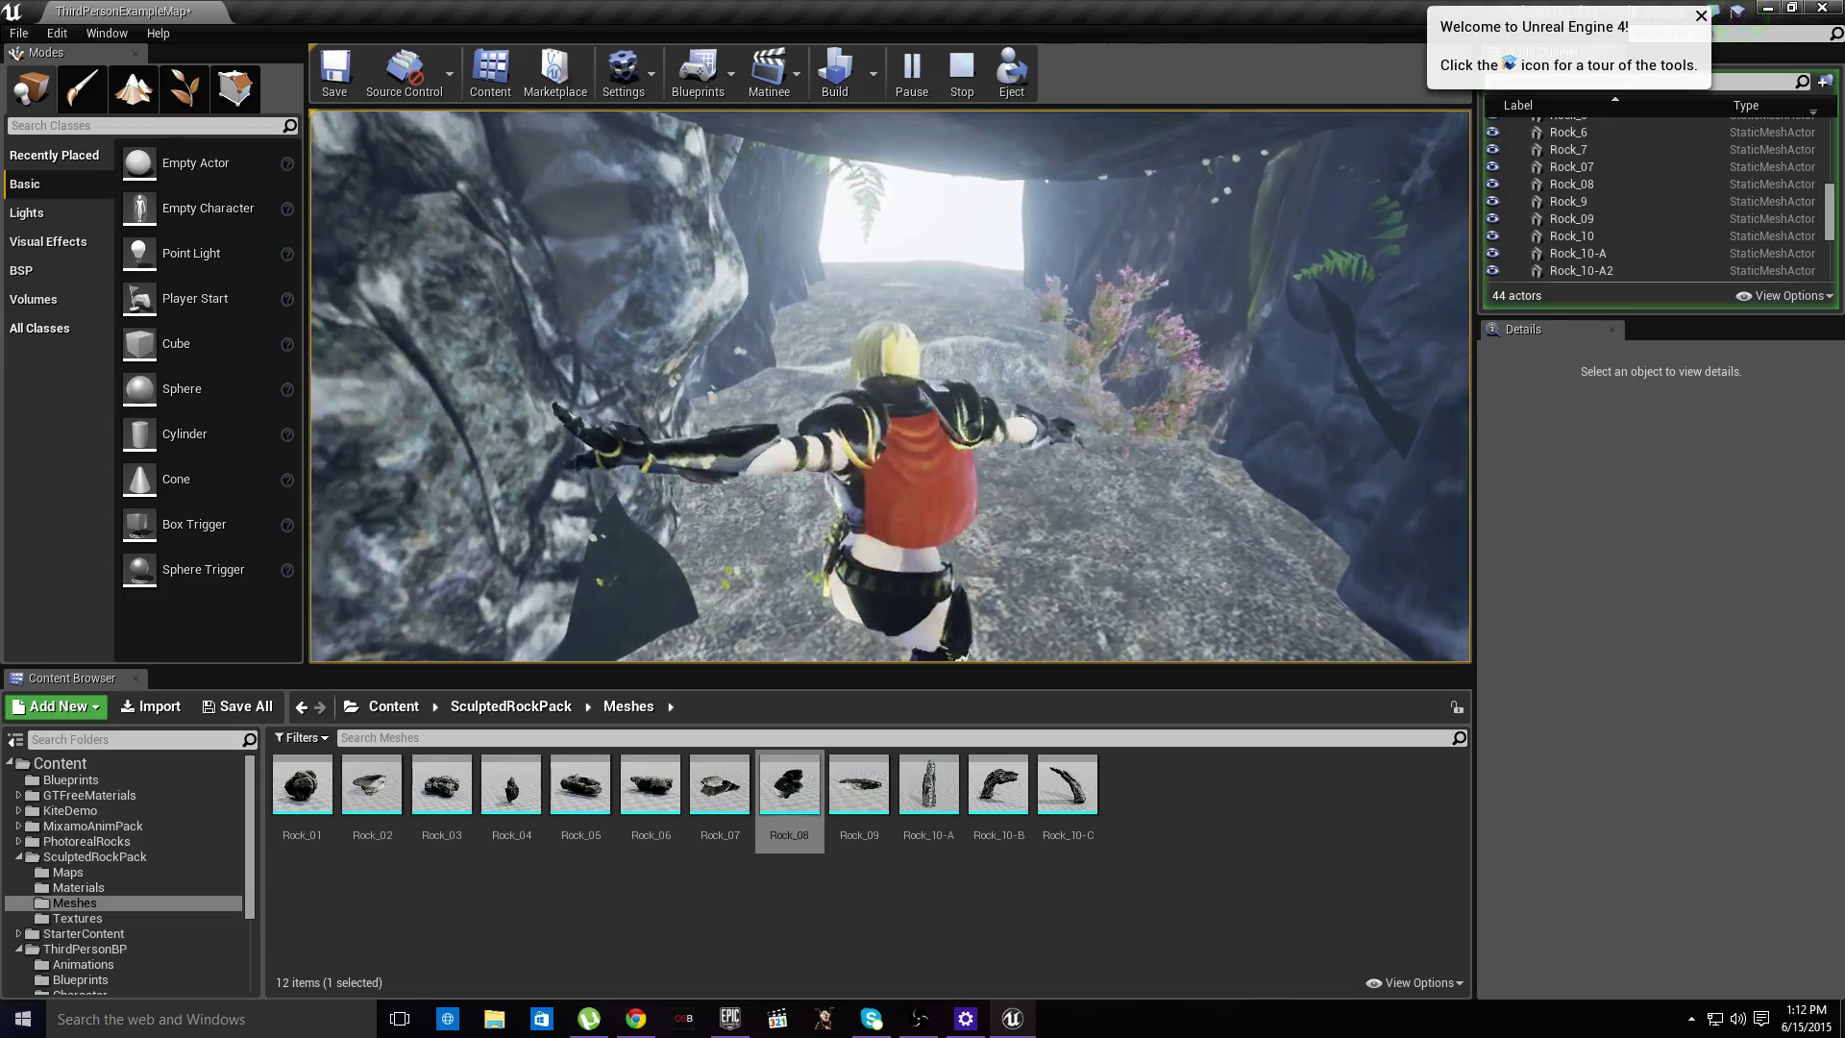
key("w")
key("w")
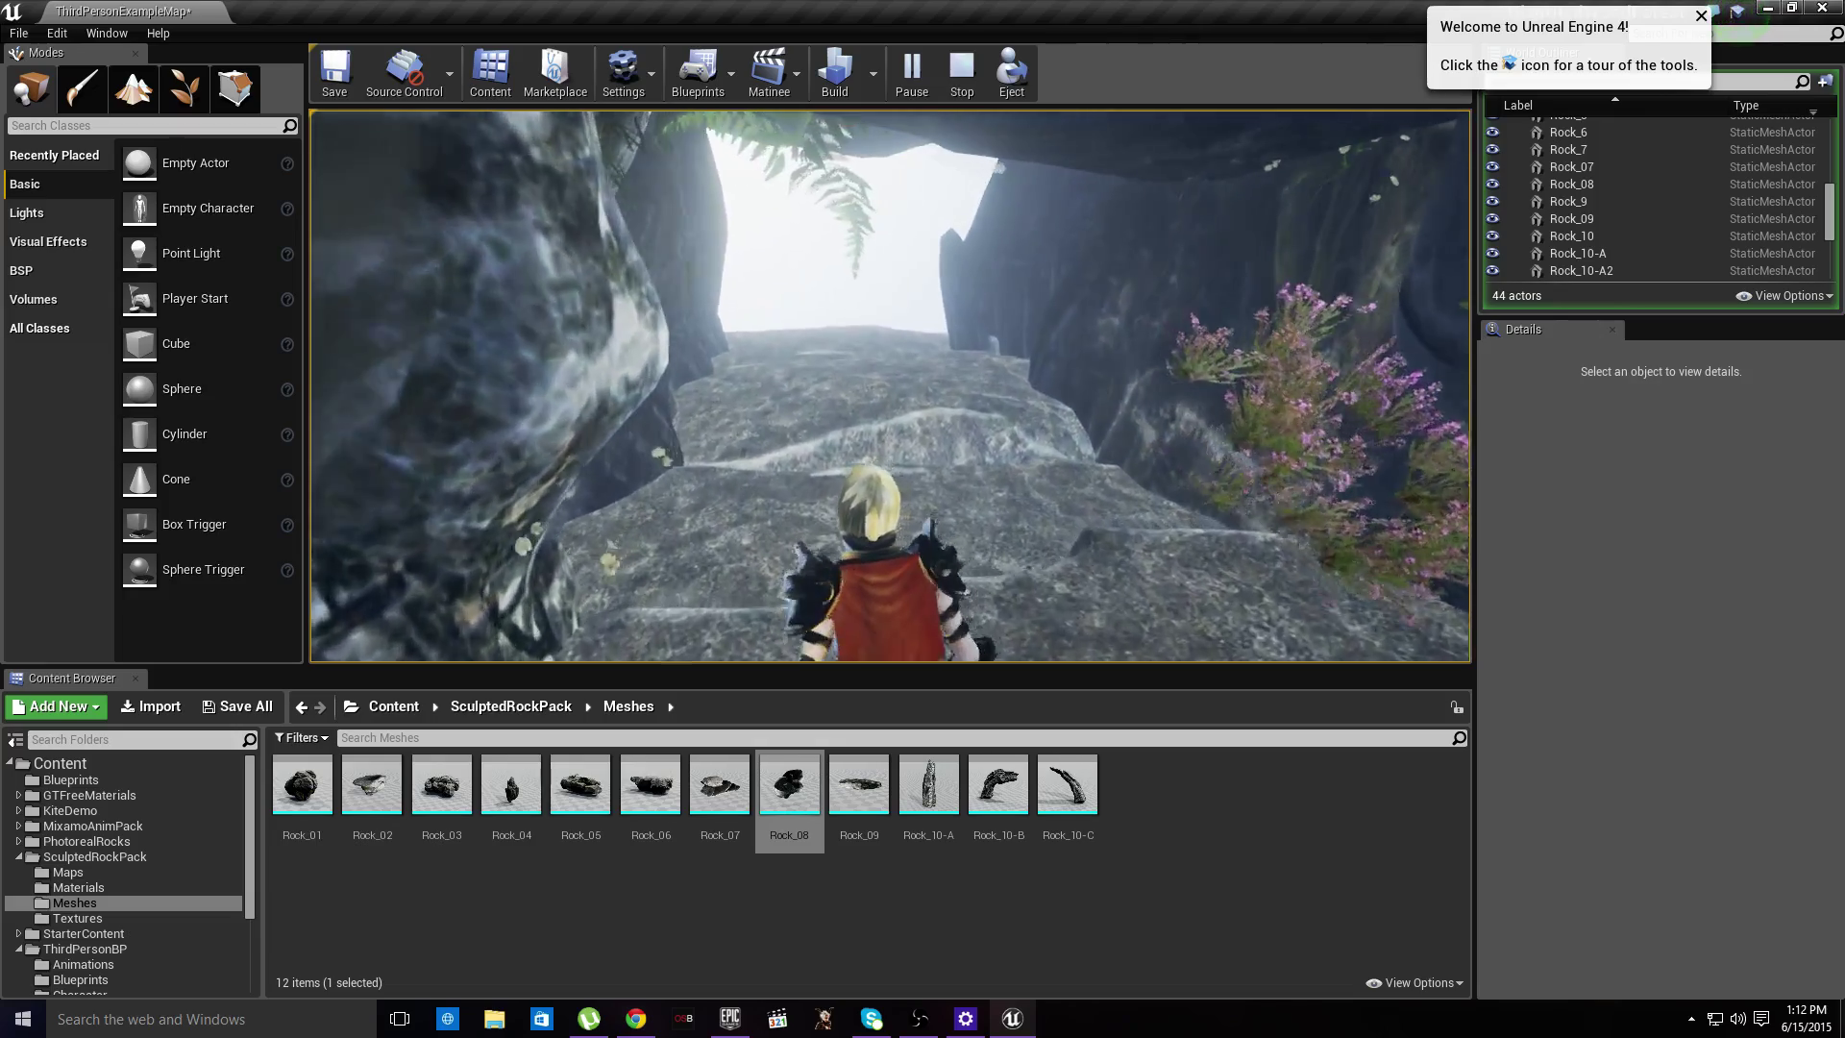
key("w")
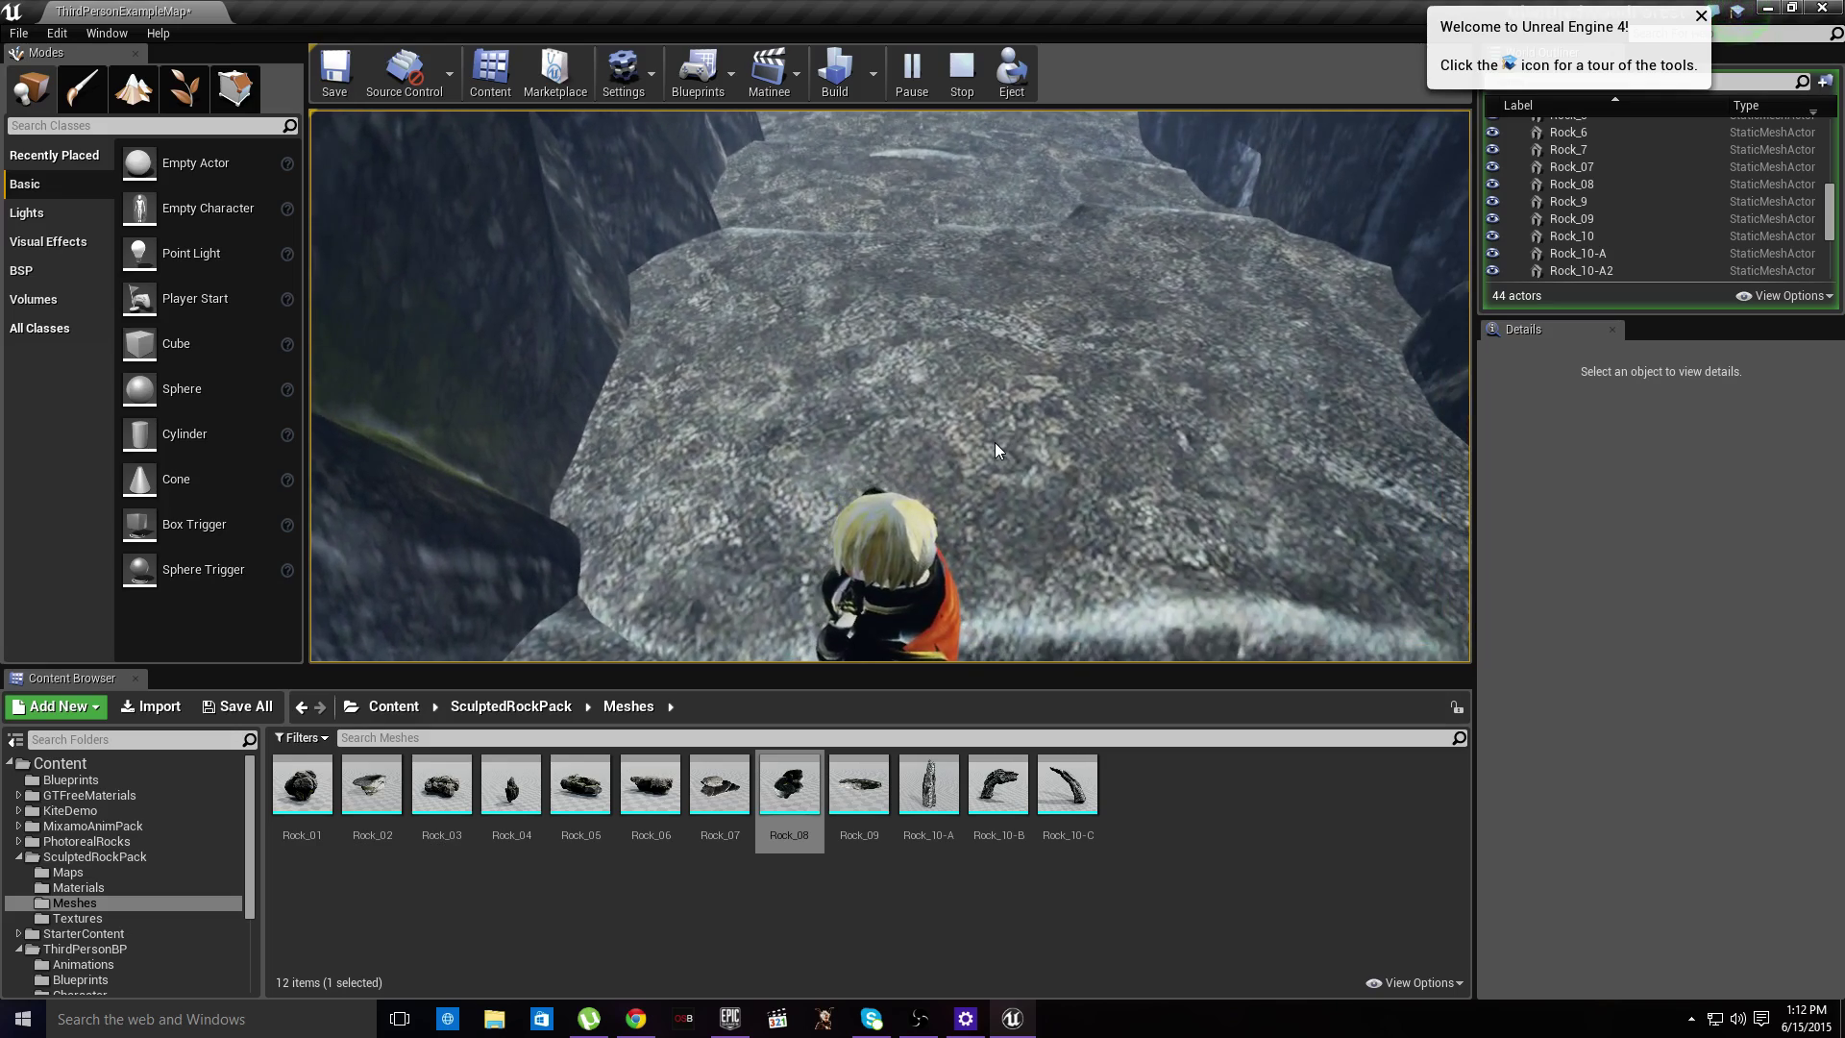
key("Escape")
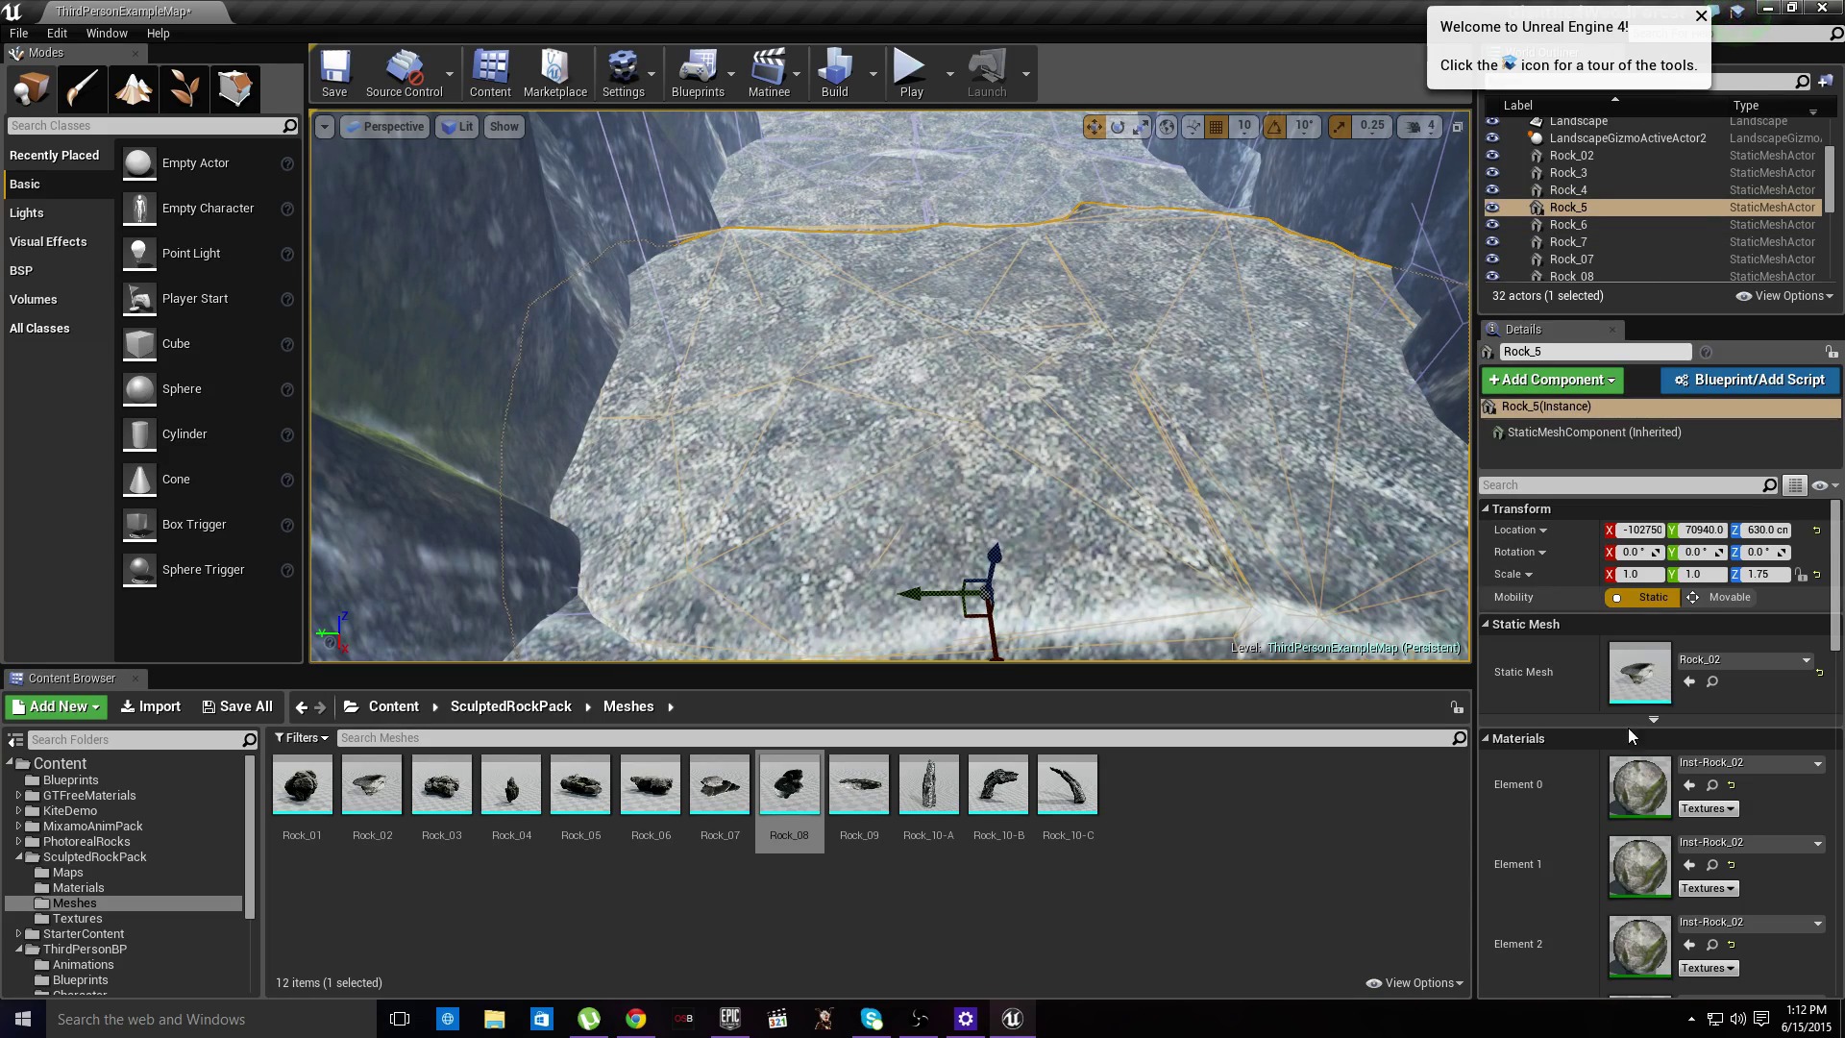
- Open the Rock_02 static mesh, set its collision complexity to Use Complex Collision As Simple, save it and close the editor
double_click(1637, 663)
scroll(1492, 571, "down", 2)
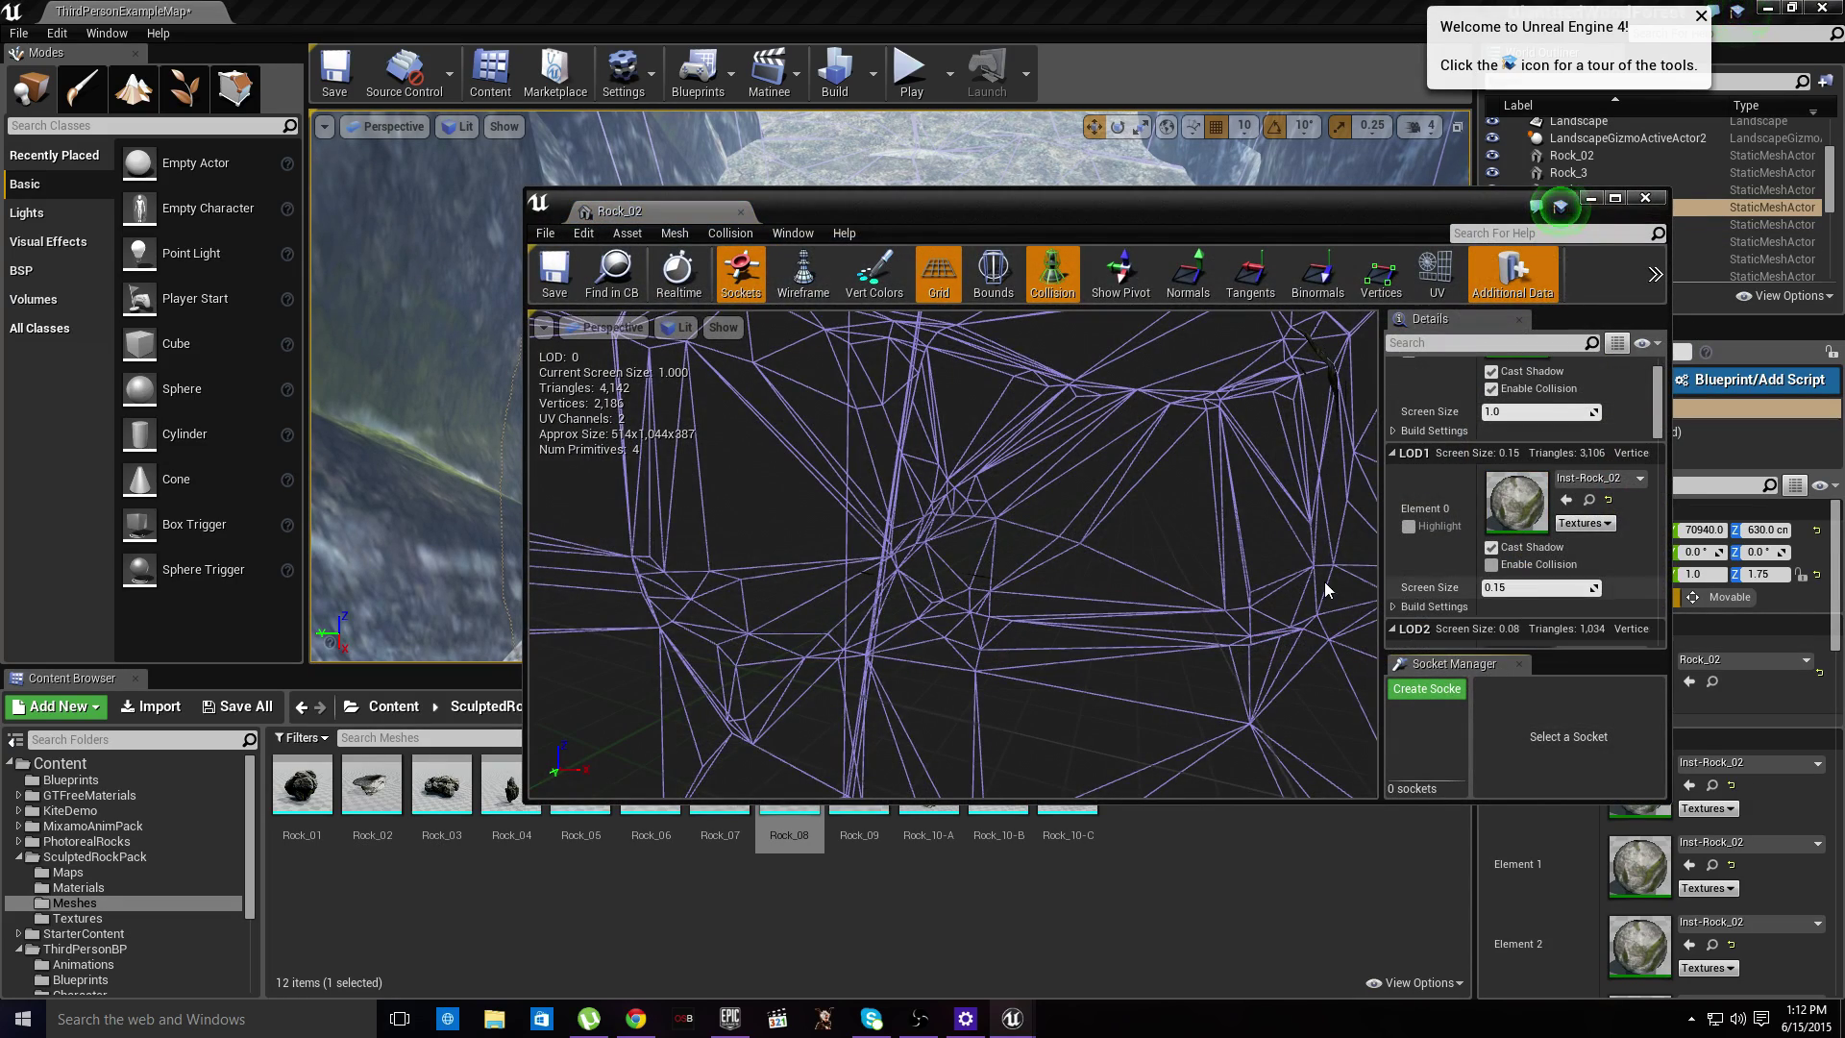
scroll(1248, 569, "down", 5)
scroll(1492, 571, "down", 6)
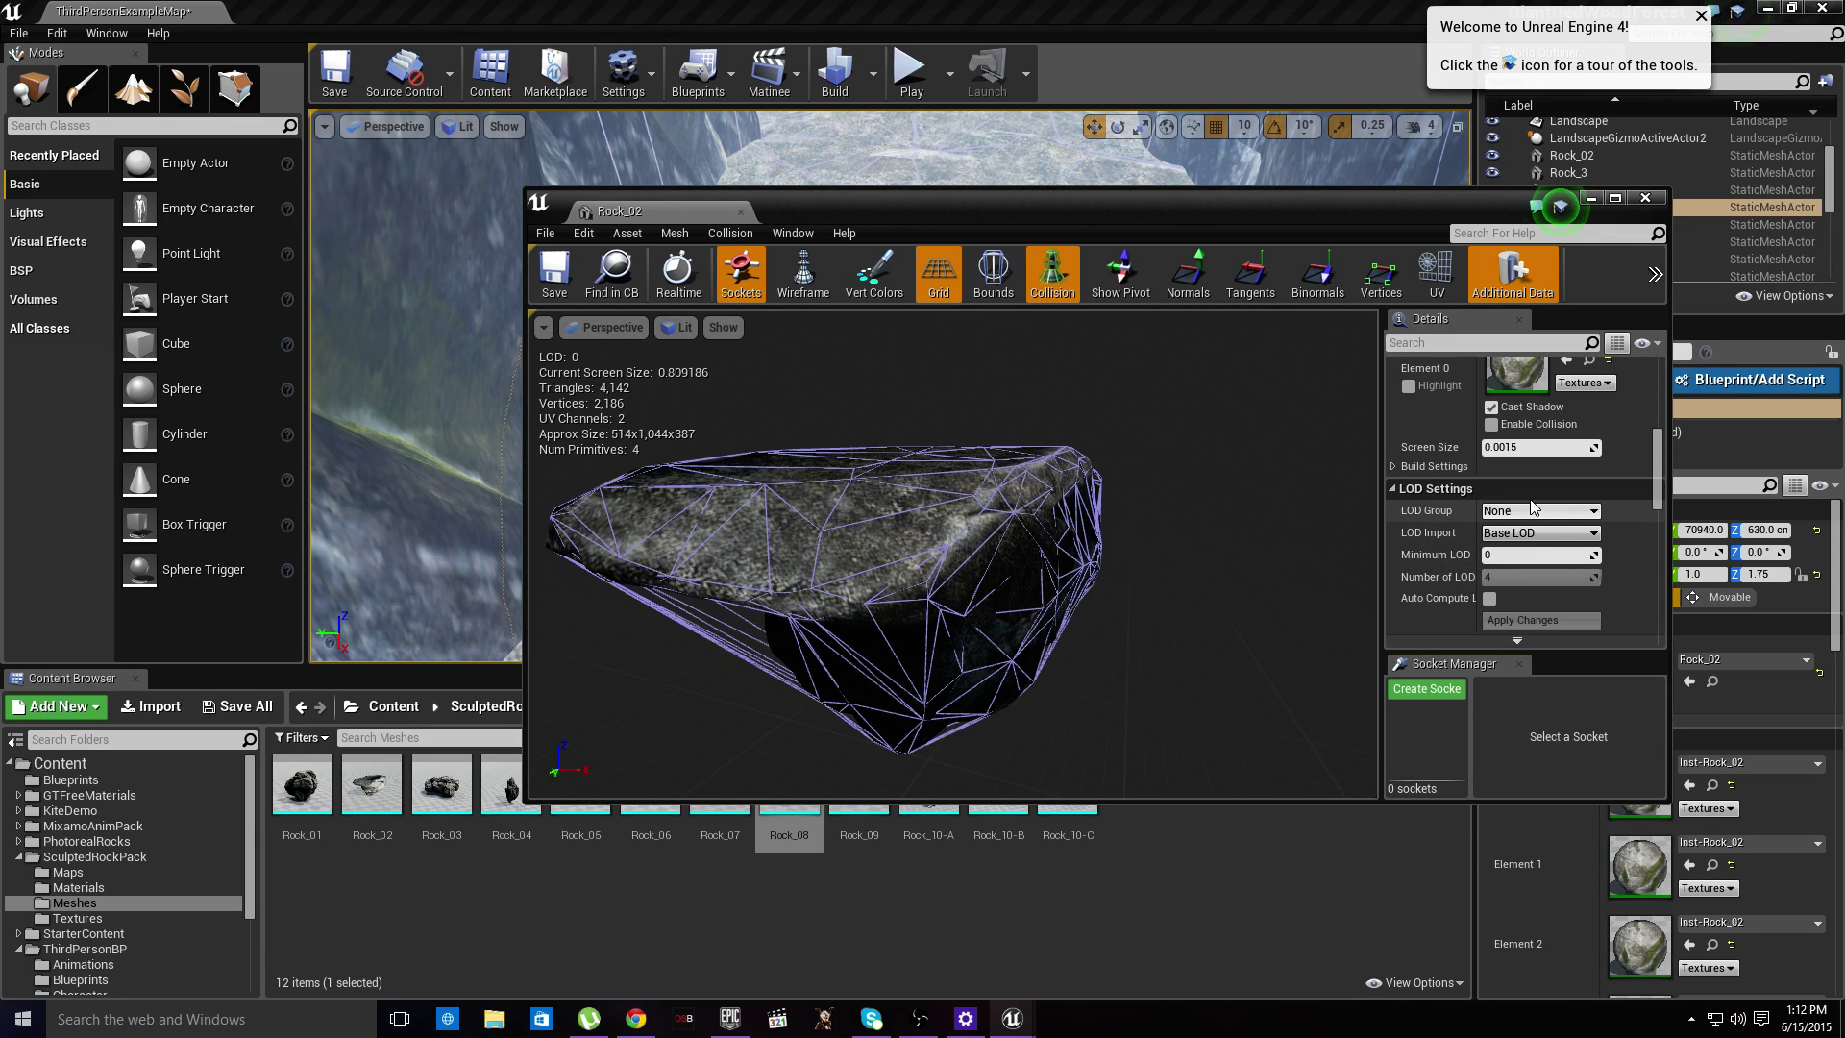
scroll(1509, 538, "down", 3)
left_click(1516, 577)
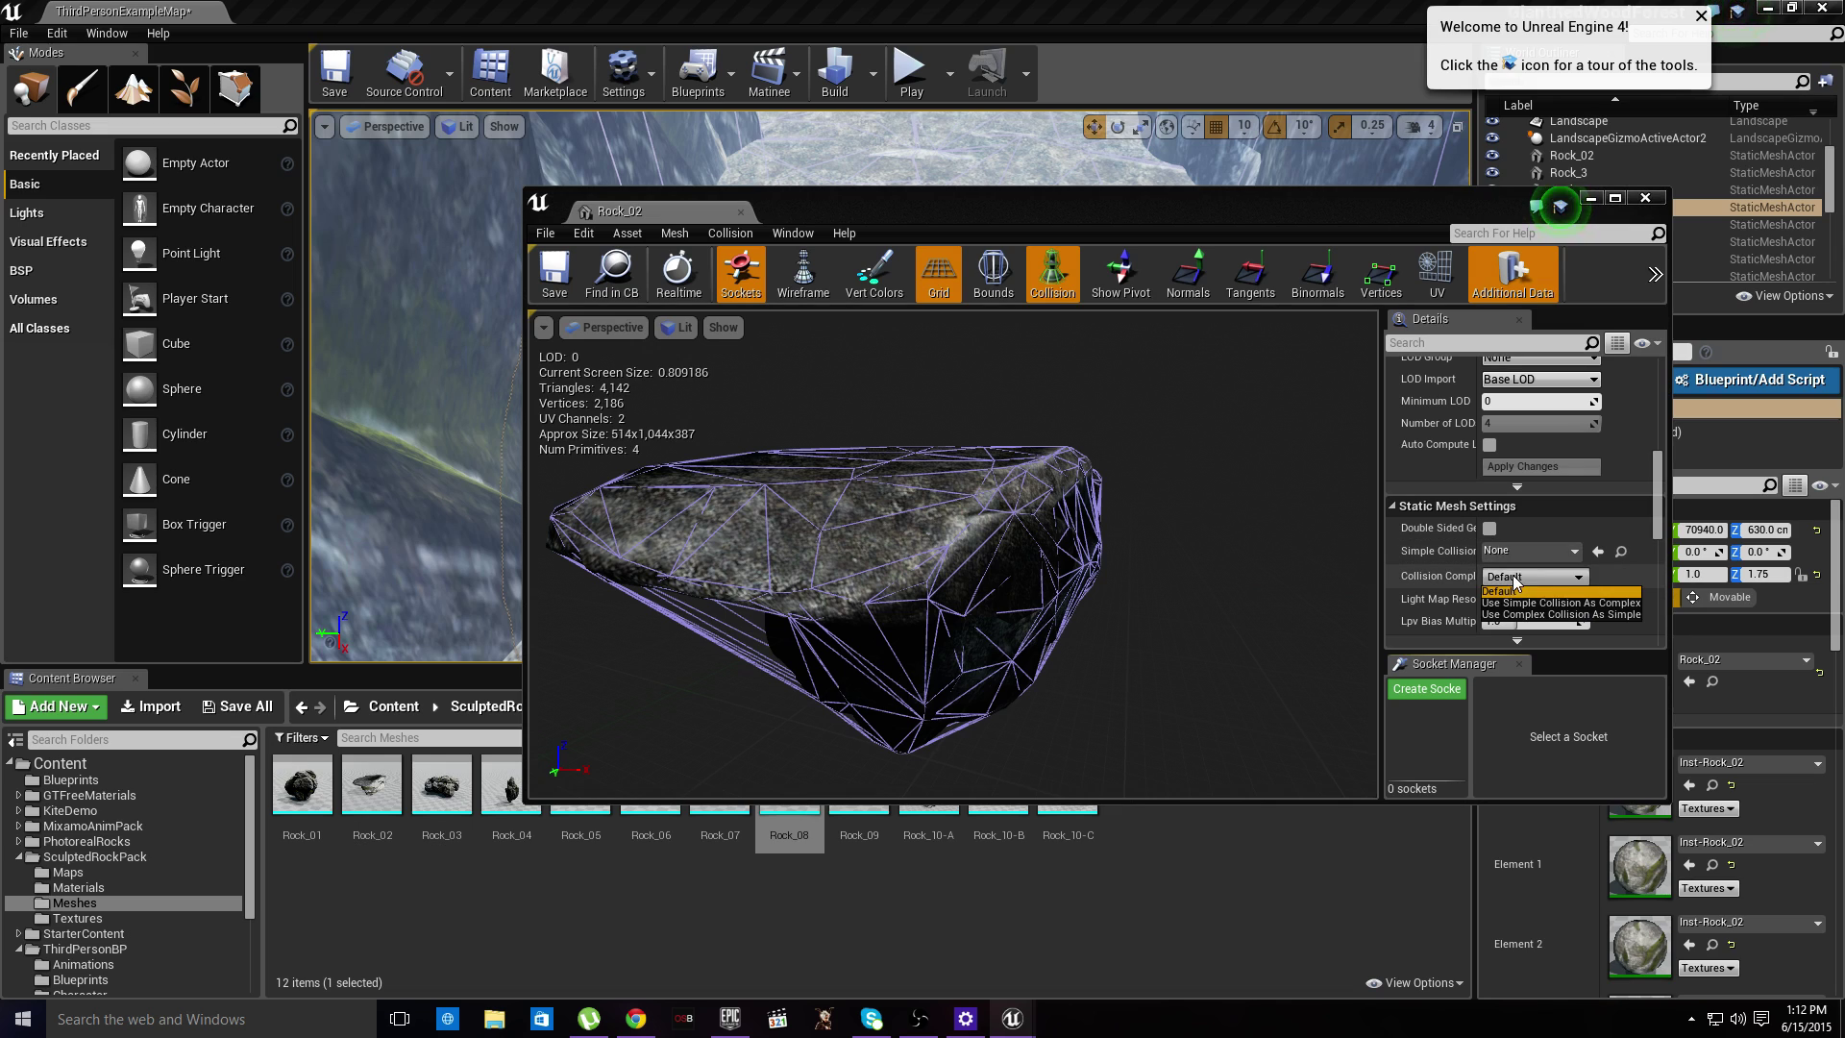
left_click(1559, 615)
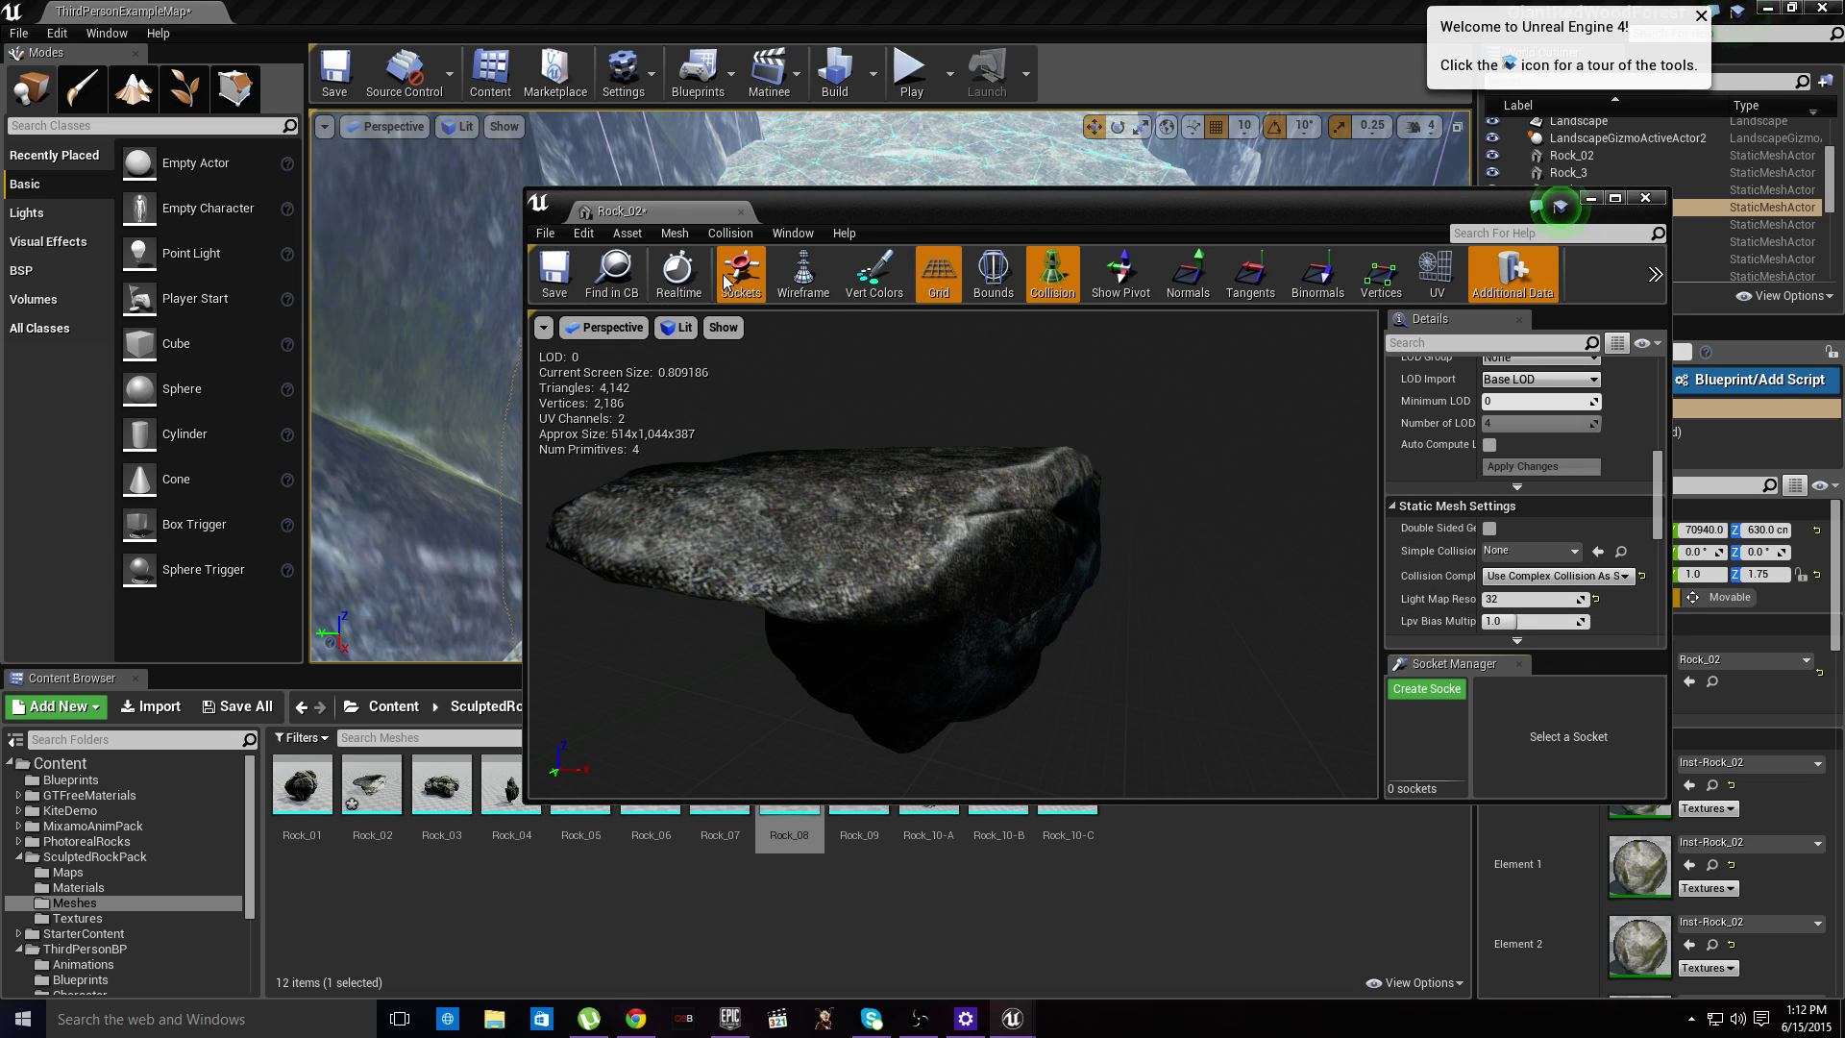
key("ctrl+s")
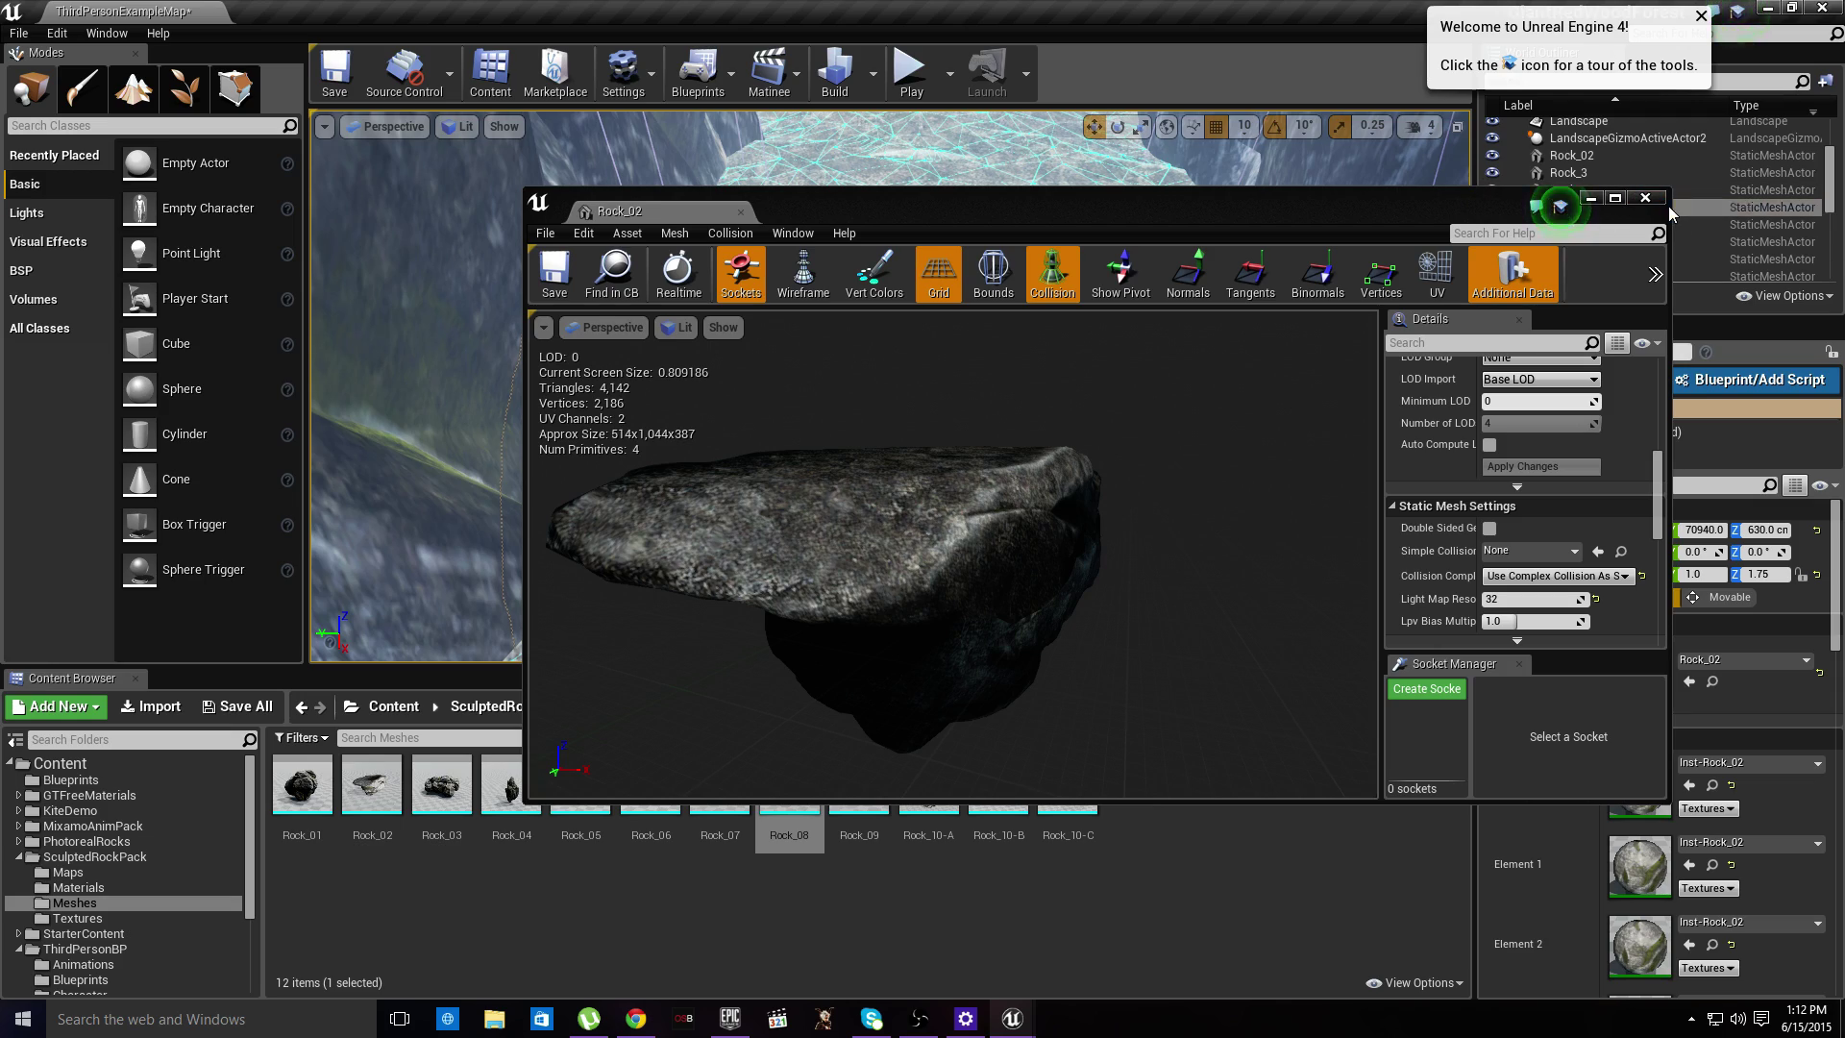
left_click(1645, 197)
- Play the level, run the character over the Rock_02 floor rocks inside the tunnel, and stop playing
left_click(918, 72)
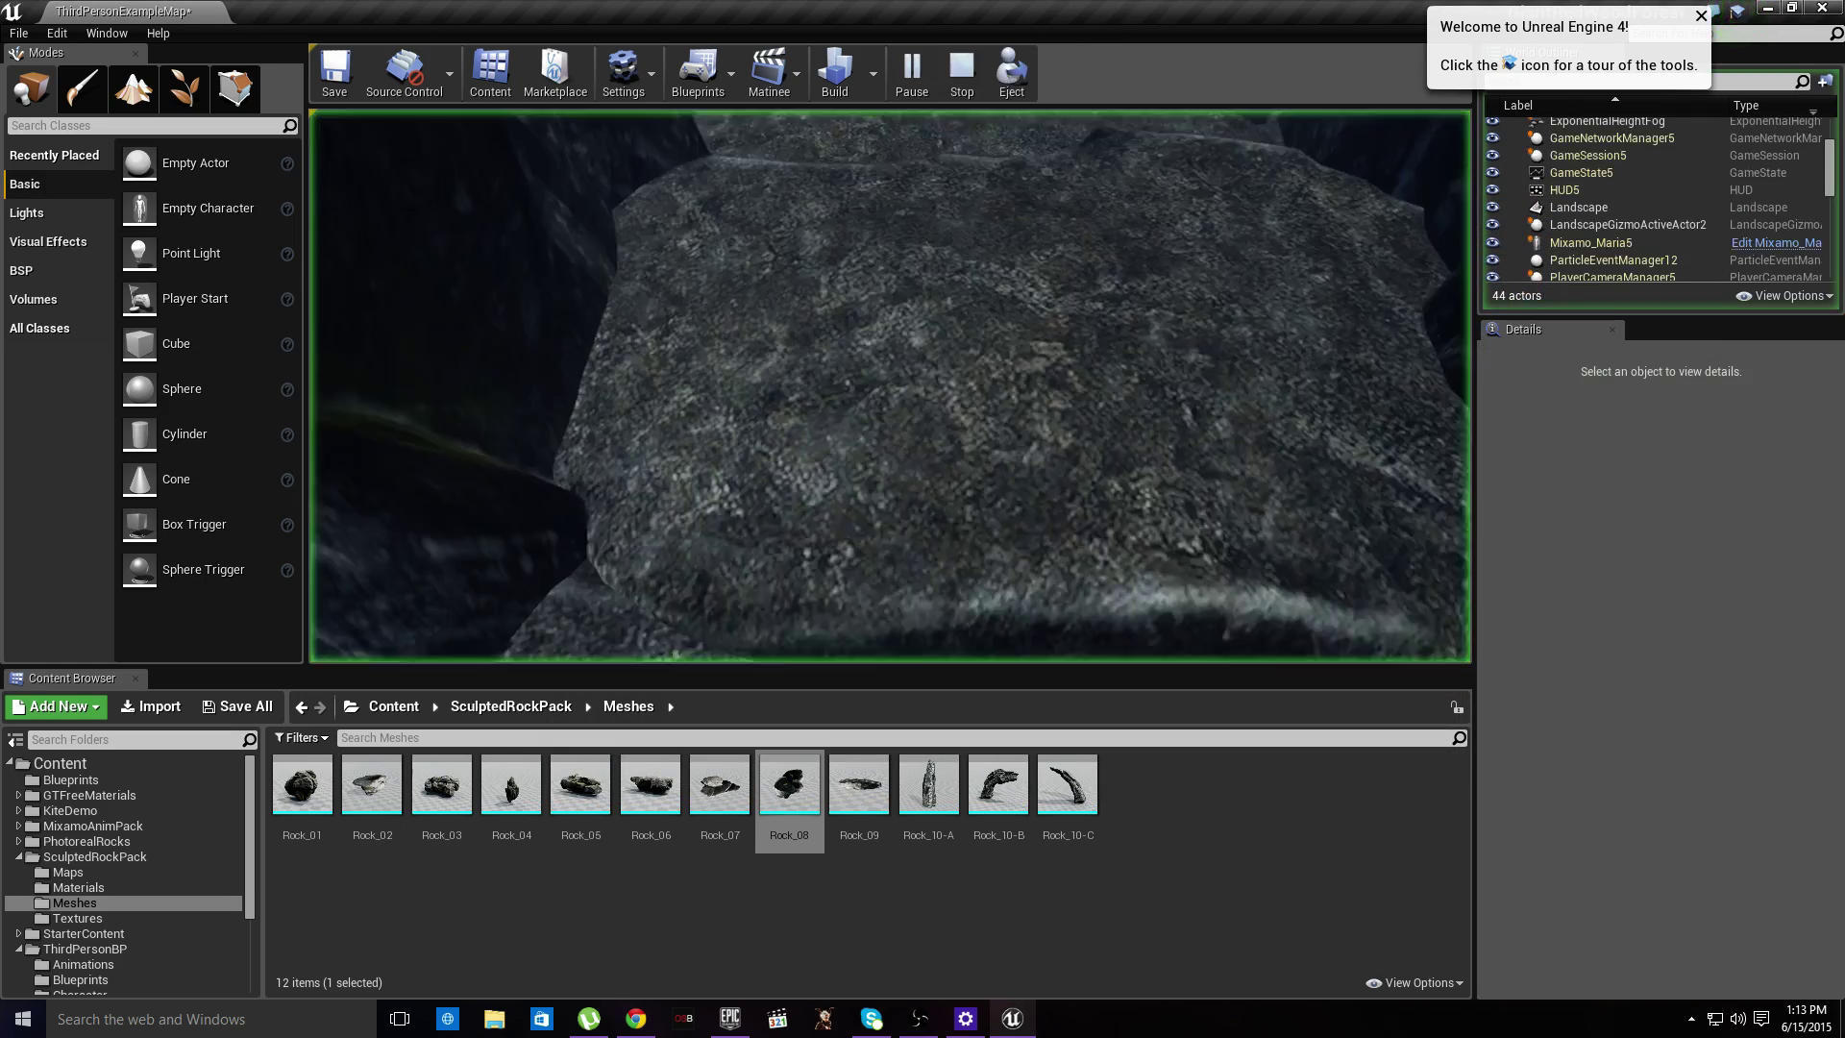
key("w")
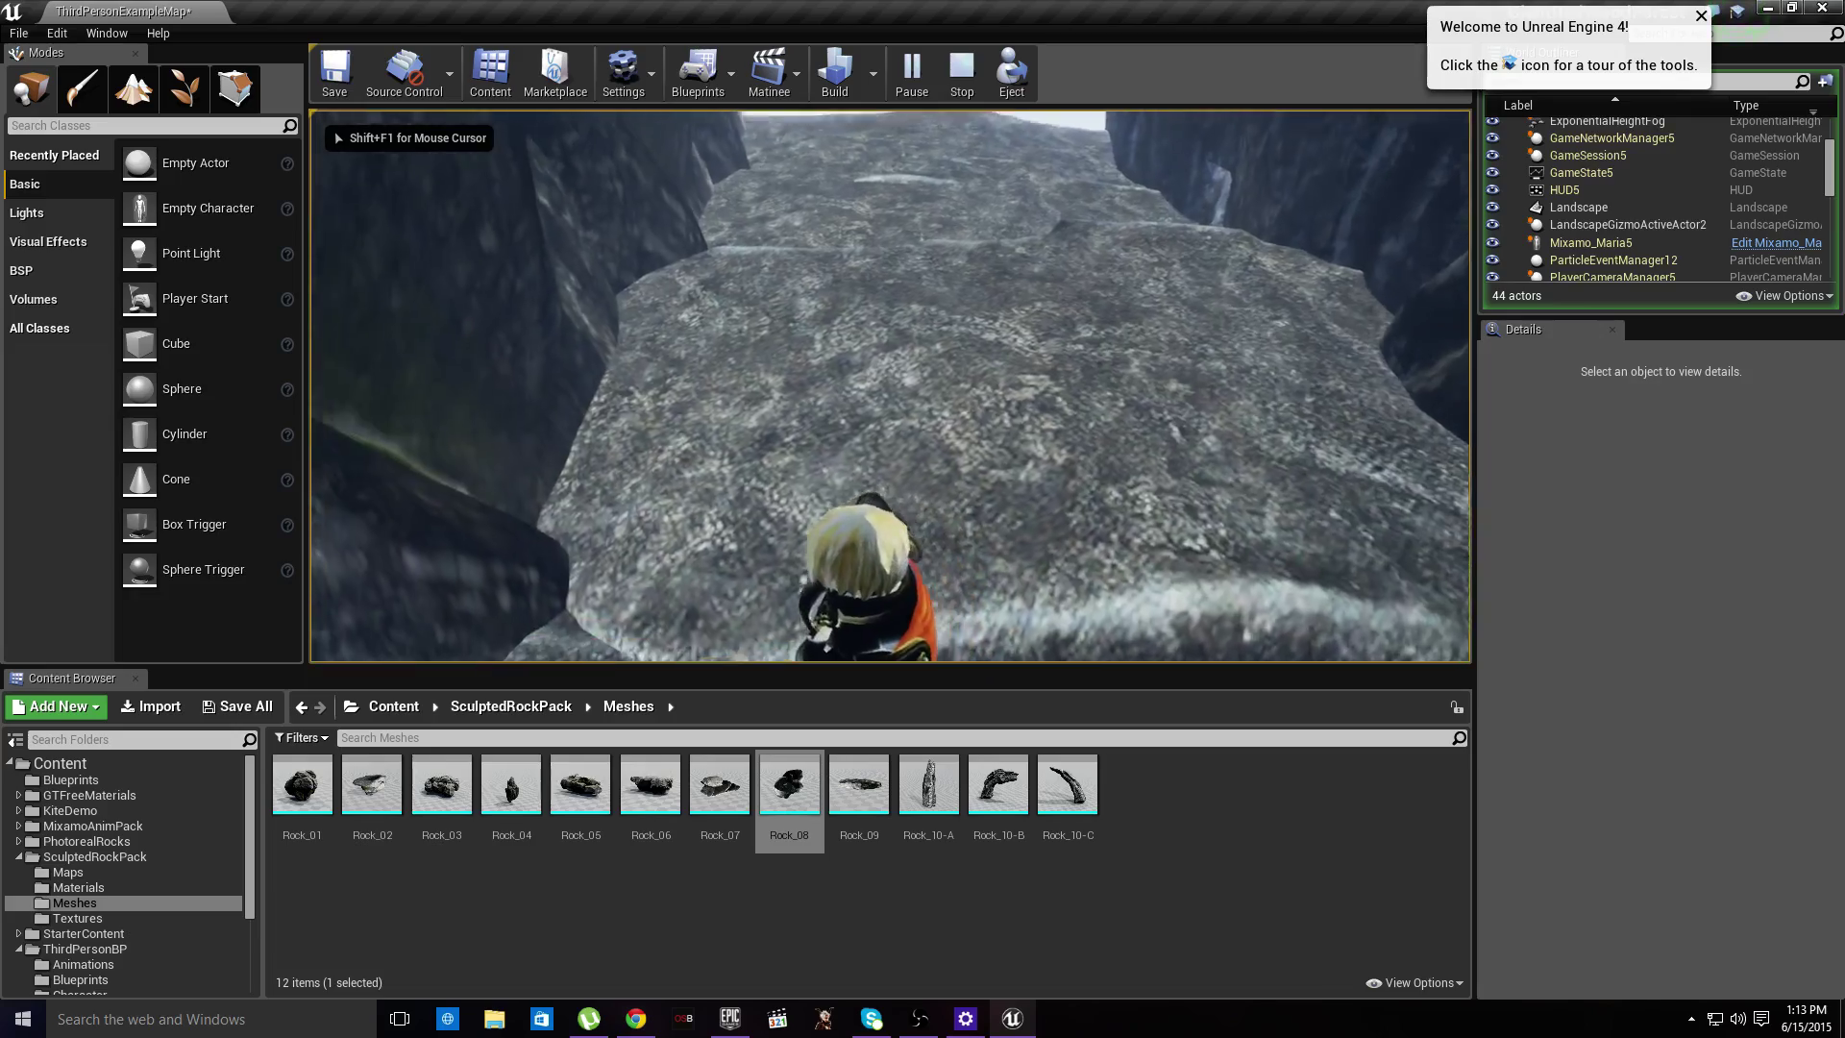
key("w")
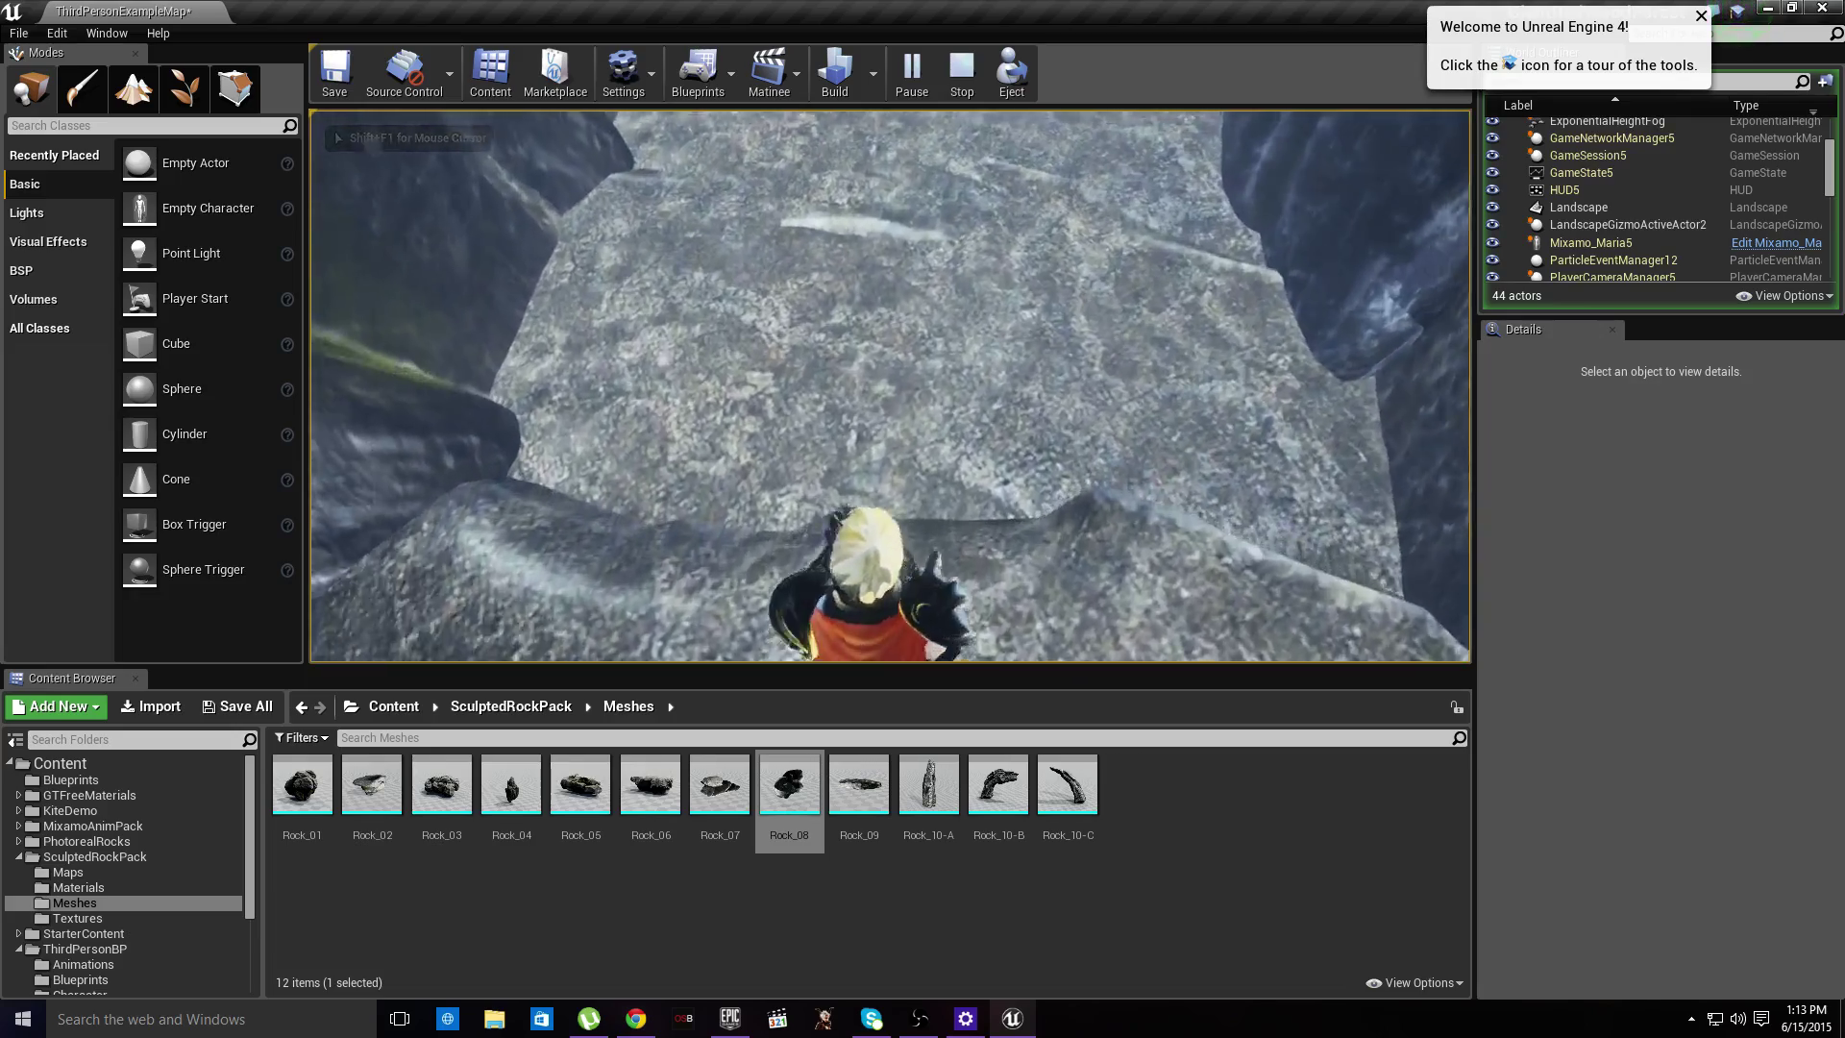
key("w")
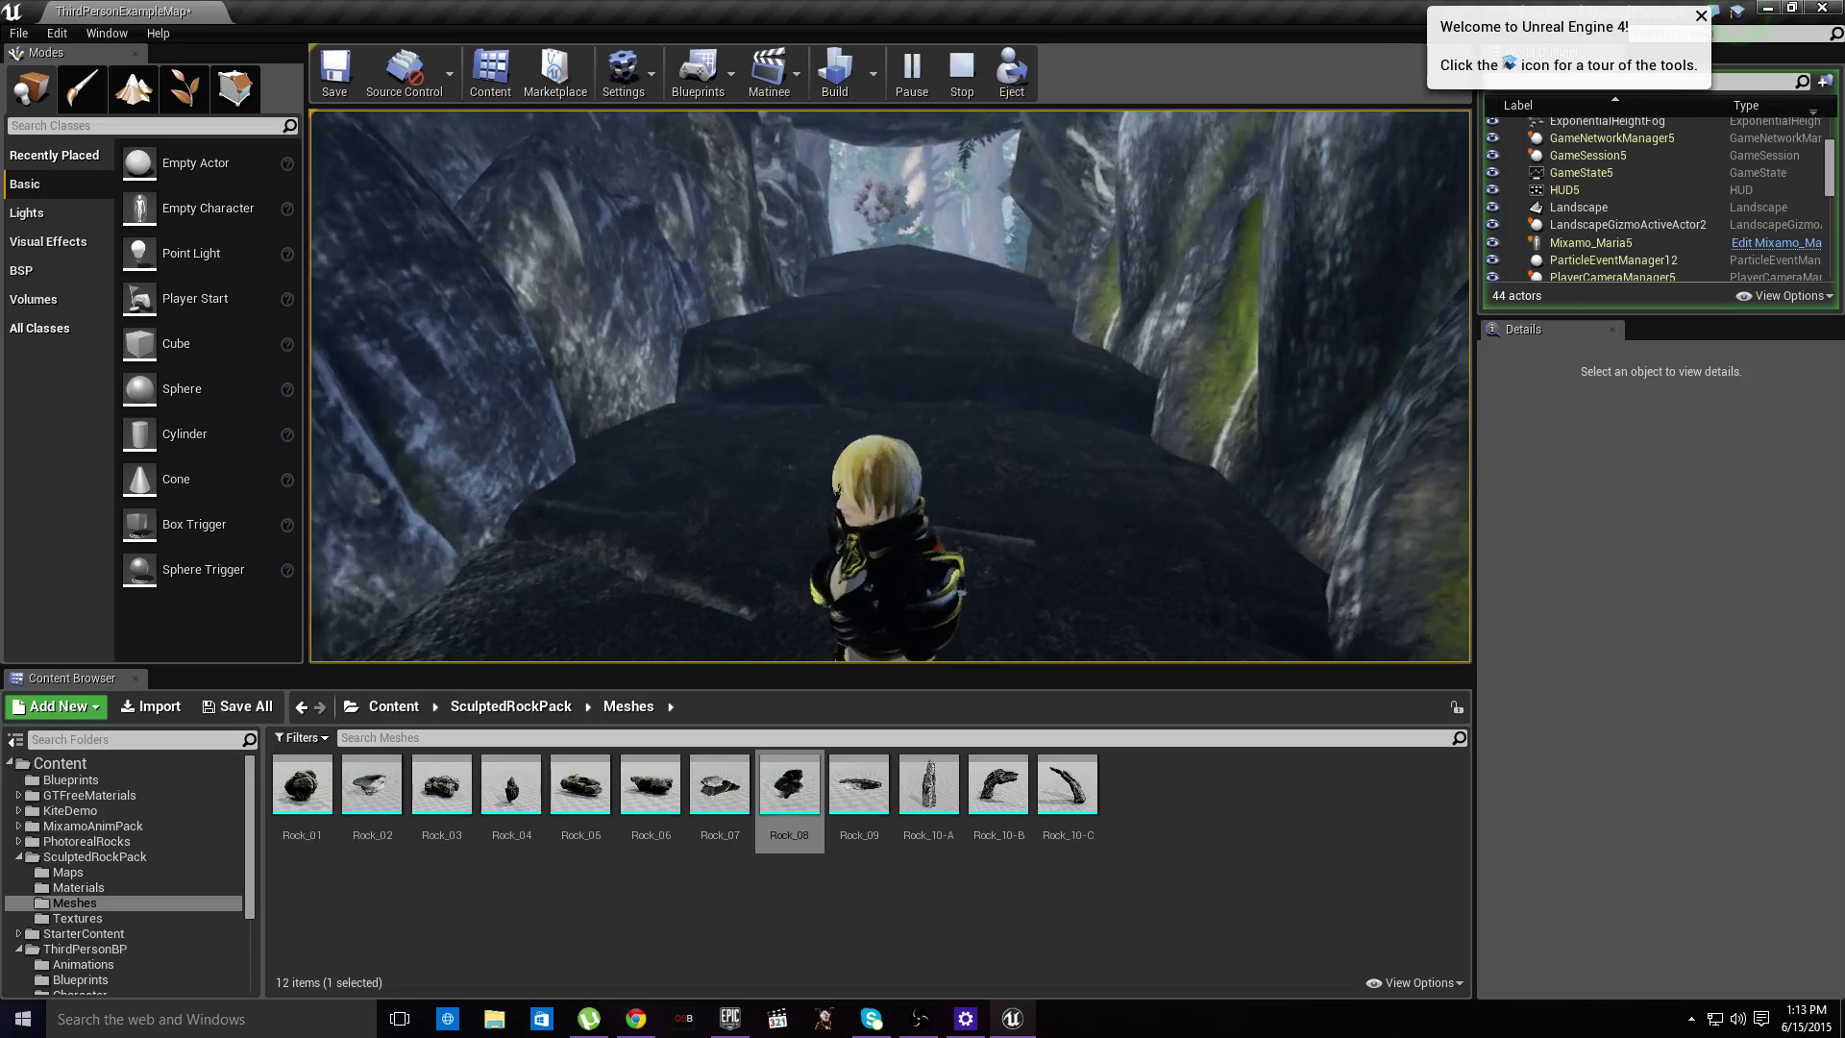
key("Escape")
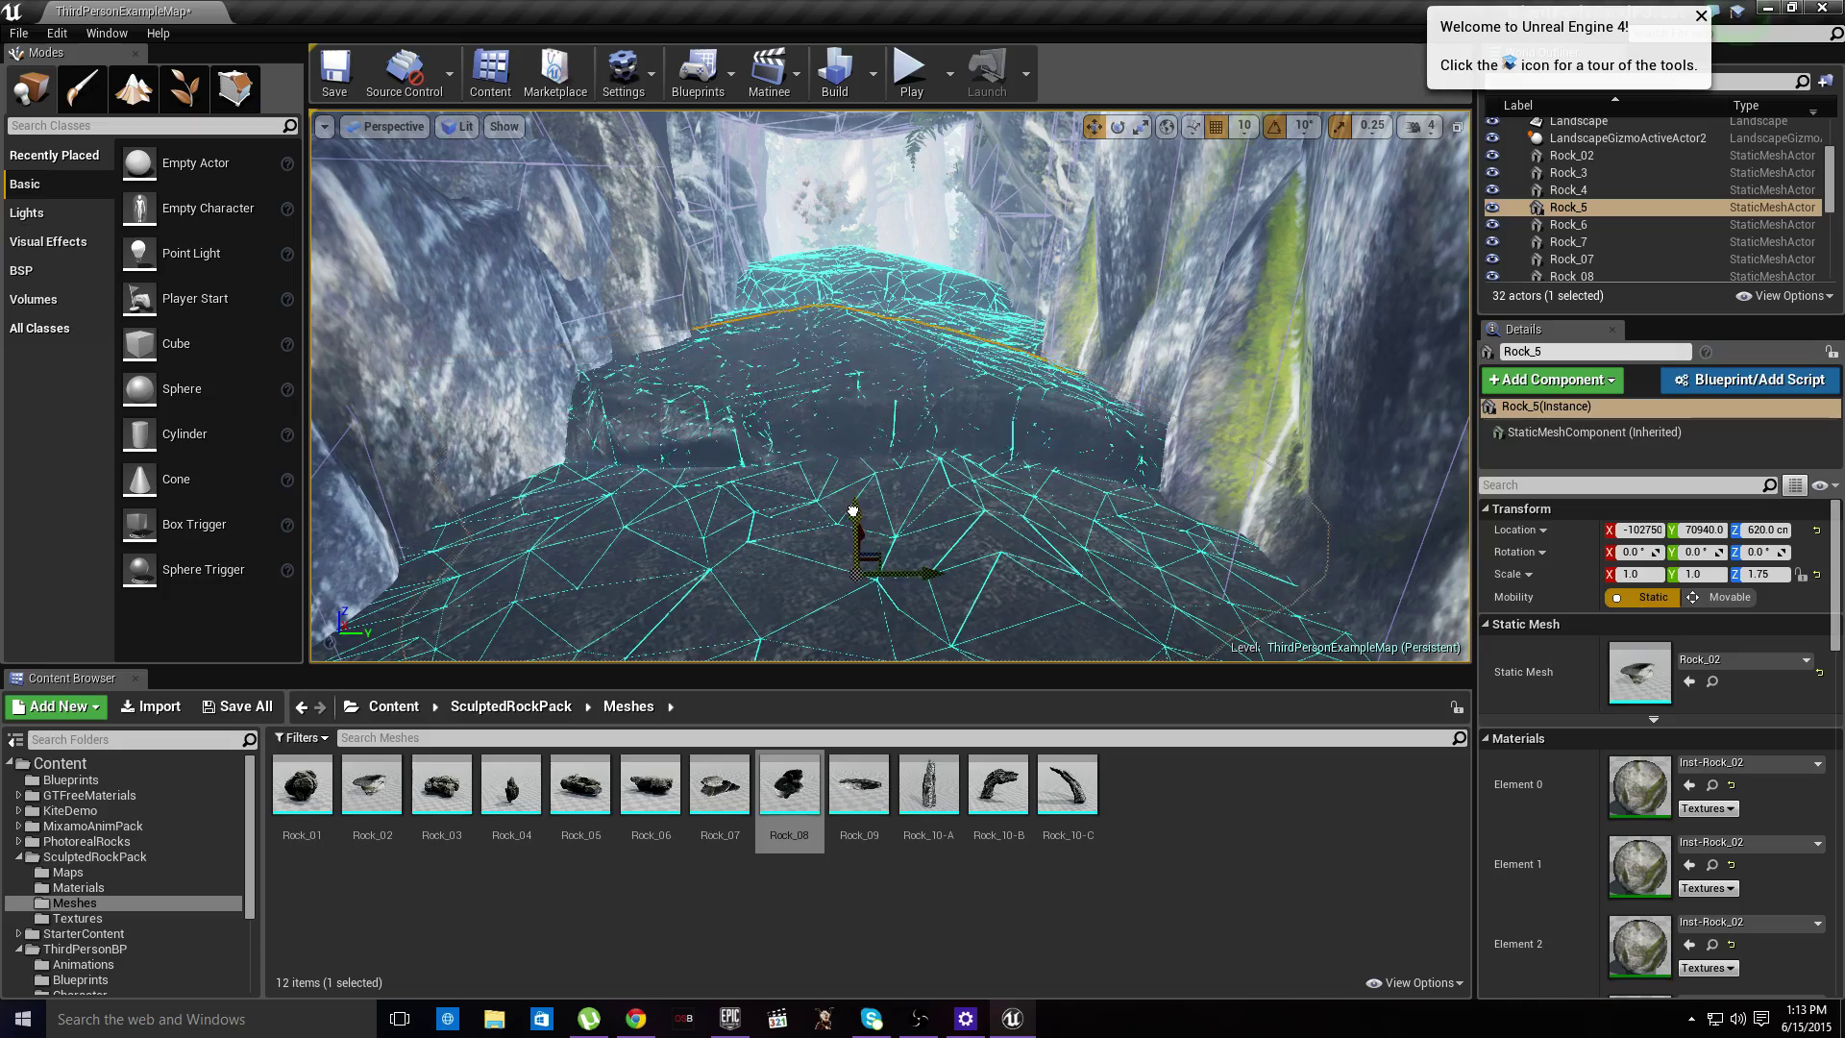
- Play the level again, run the character along the floor rocks to the tunnel's forest-side entrance, and stop playing
right_click_drag(882, 471, 854, 499)
key("w")
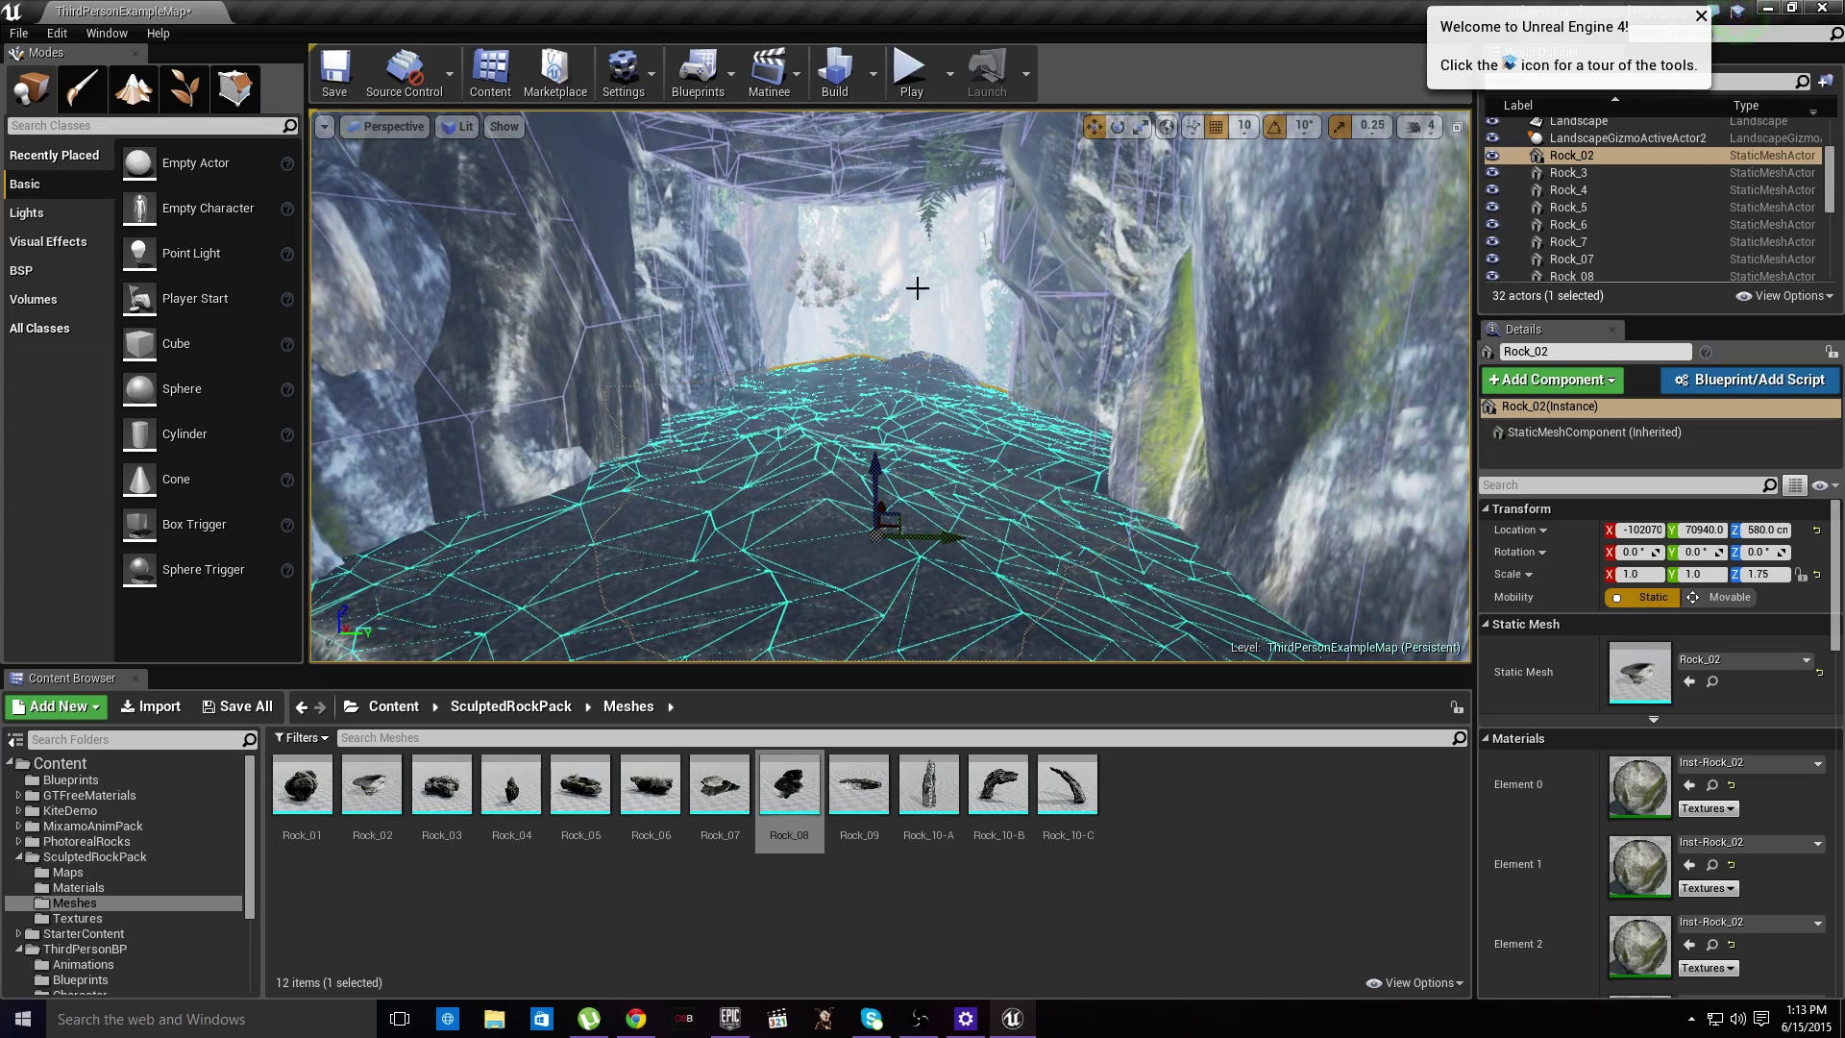
left_click(913, 75)
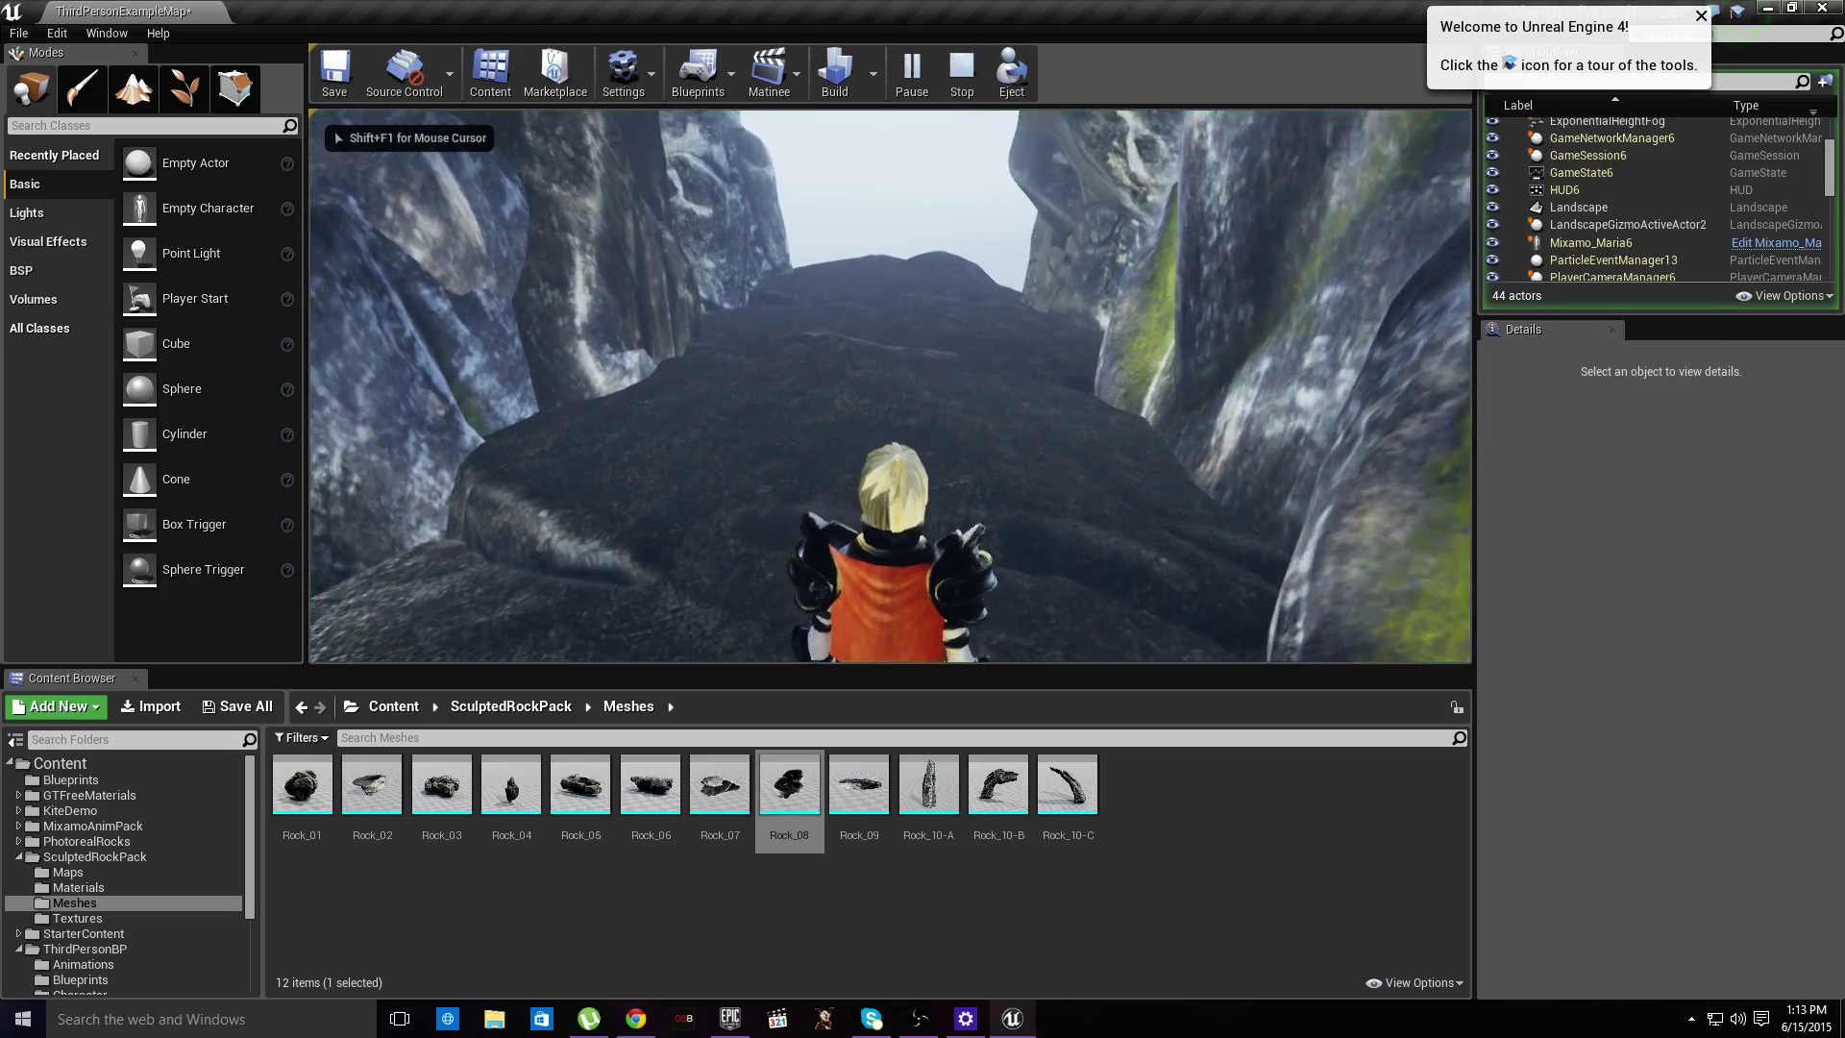
key("w")
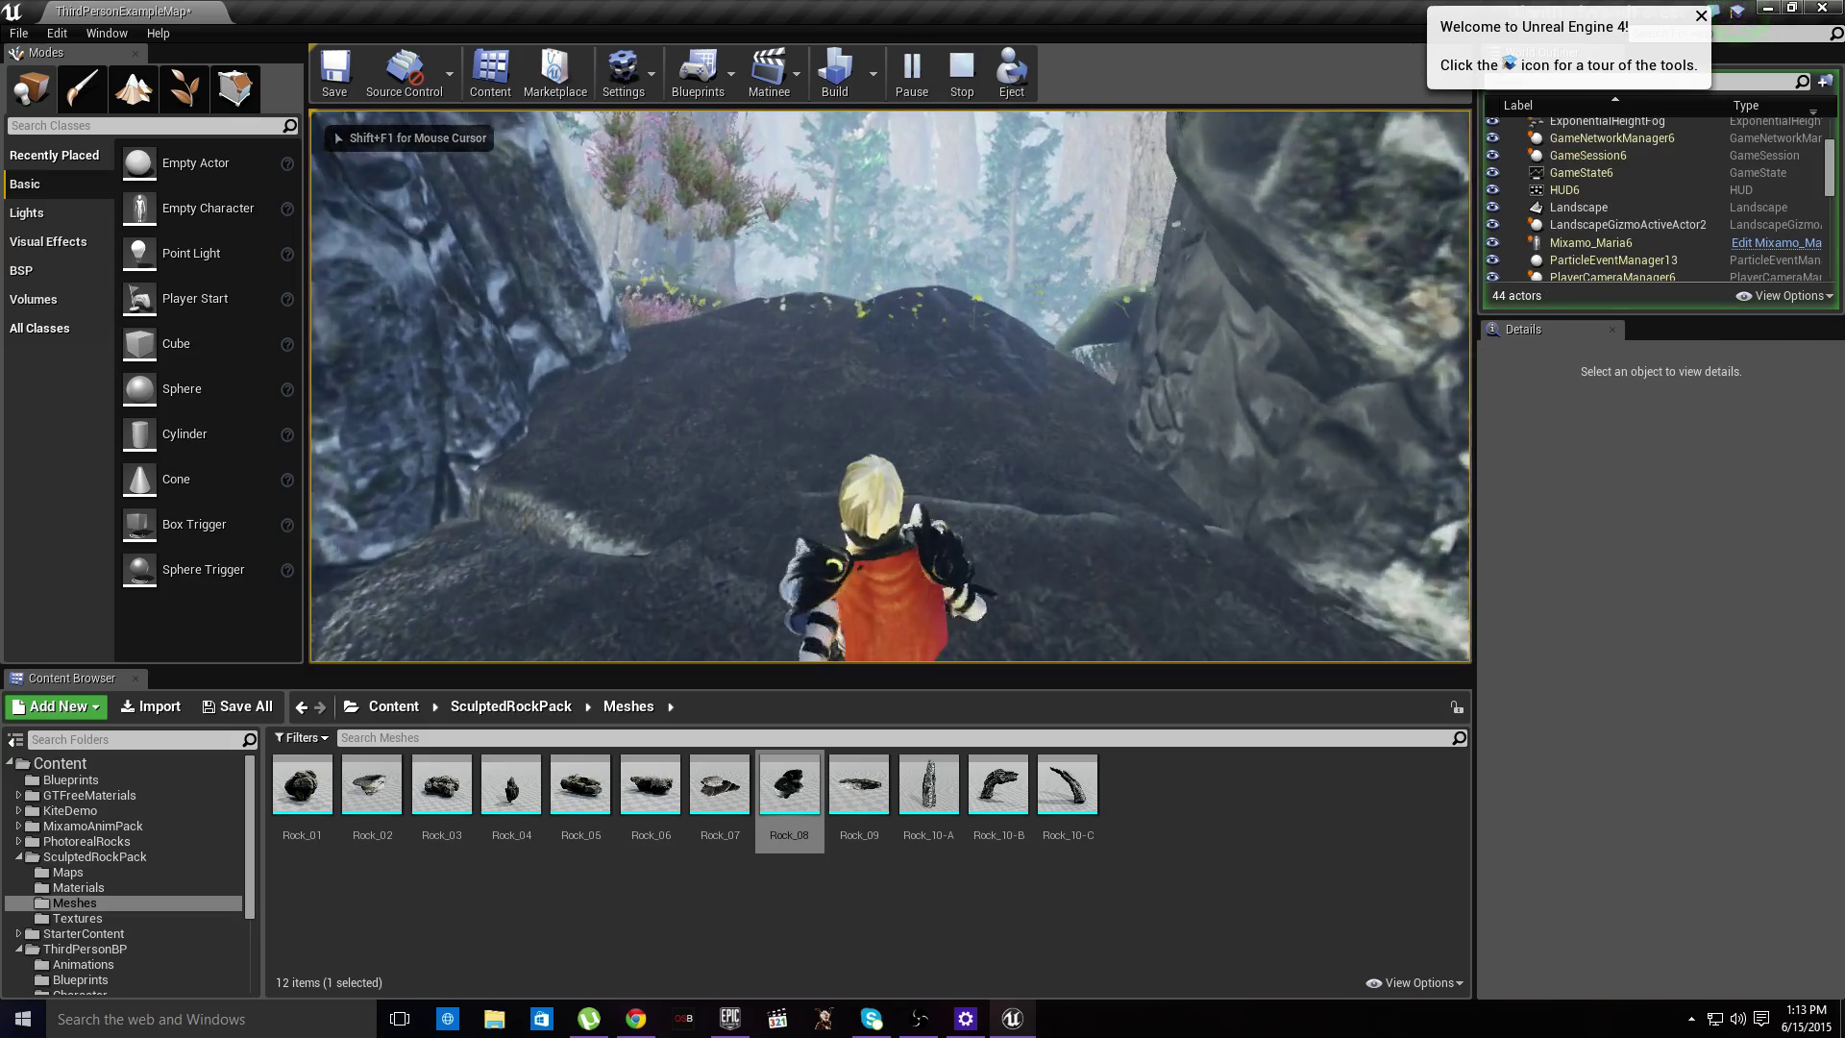
key("w")
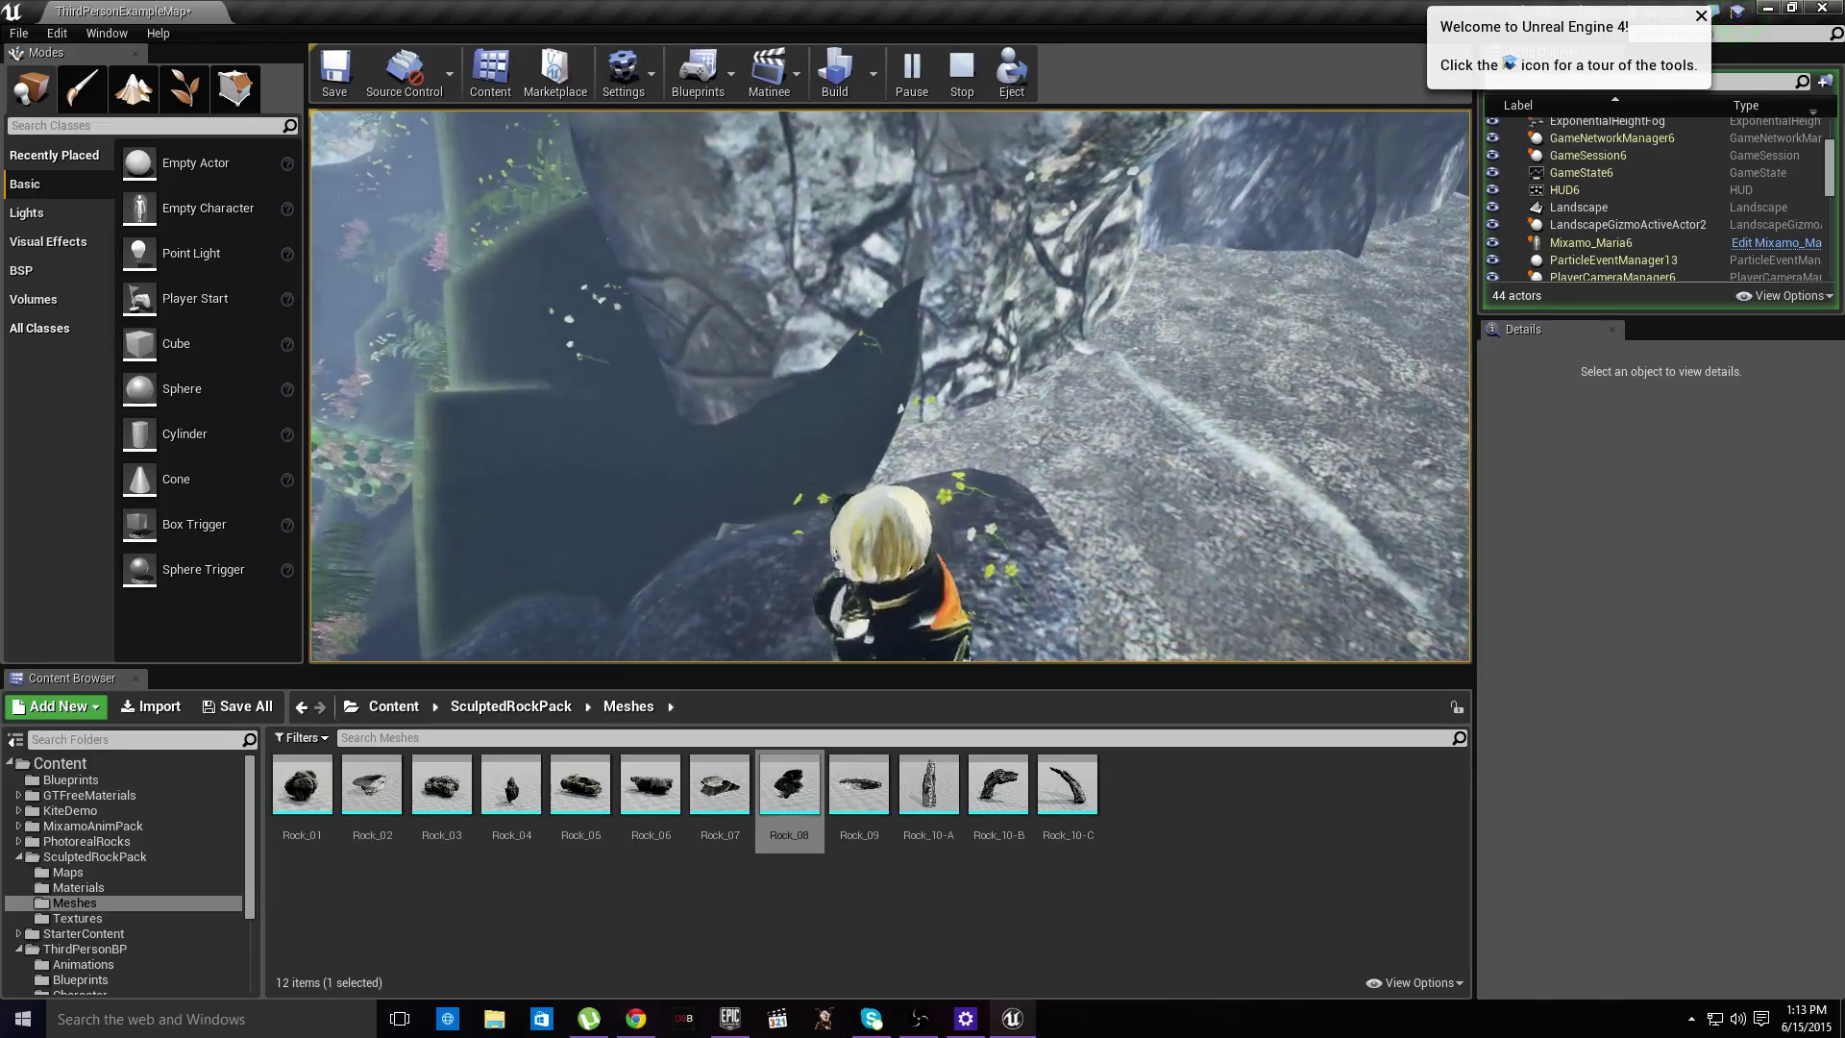
key("Escape")
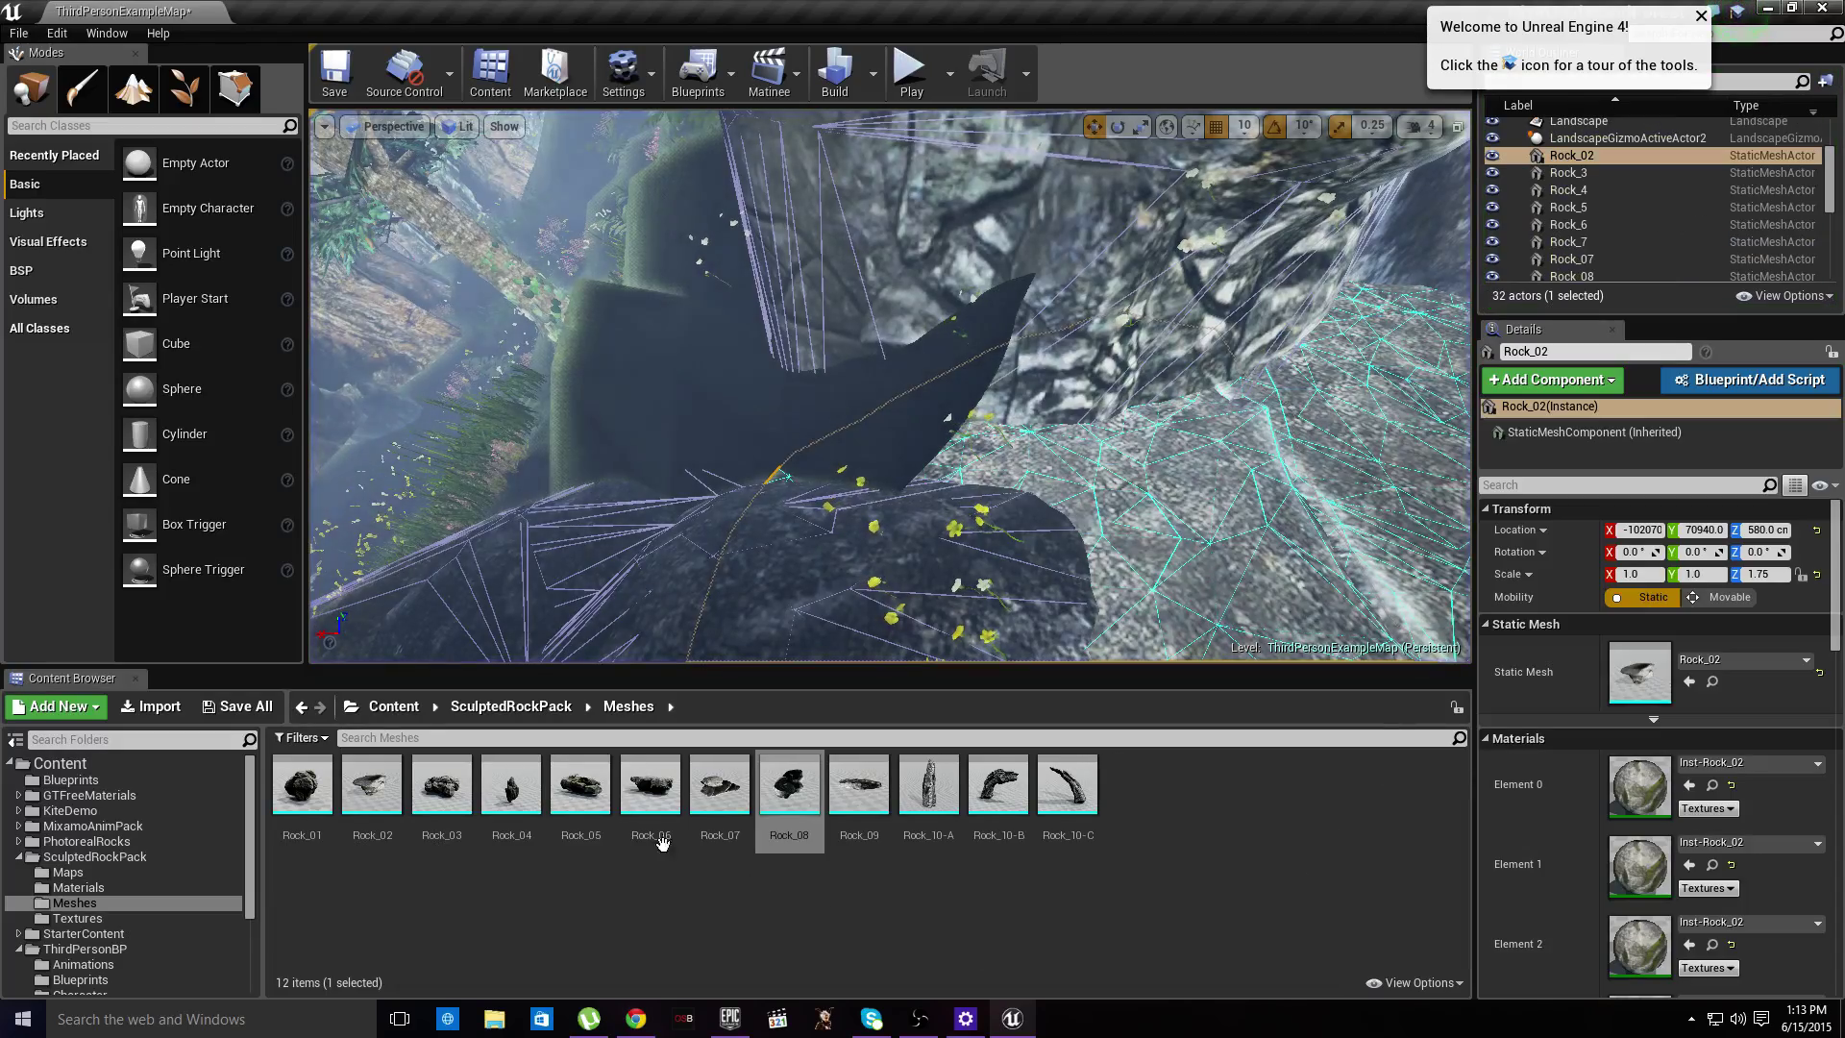
- Place a Rock_04 mesh beside the forest-side entrance and duplicate it to the opposite side at X -101970, Y 70680, Z 870
left_click_drag(533, 802, 580, 769)
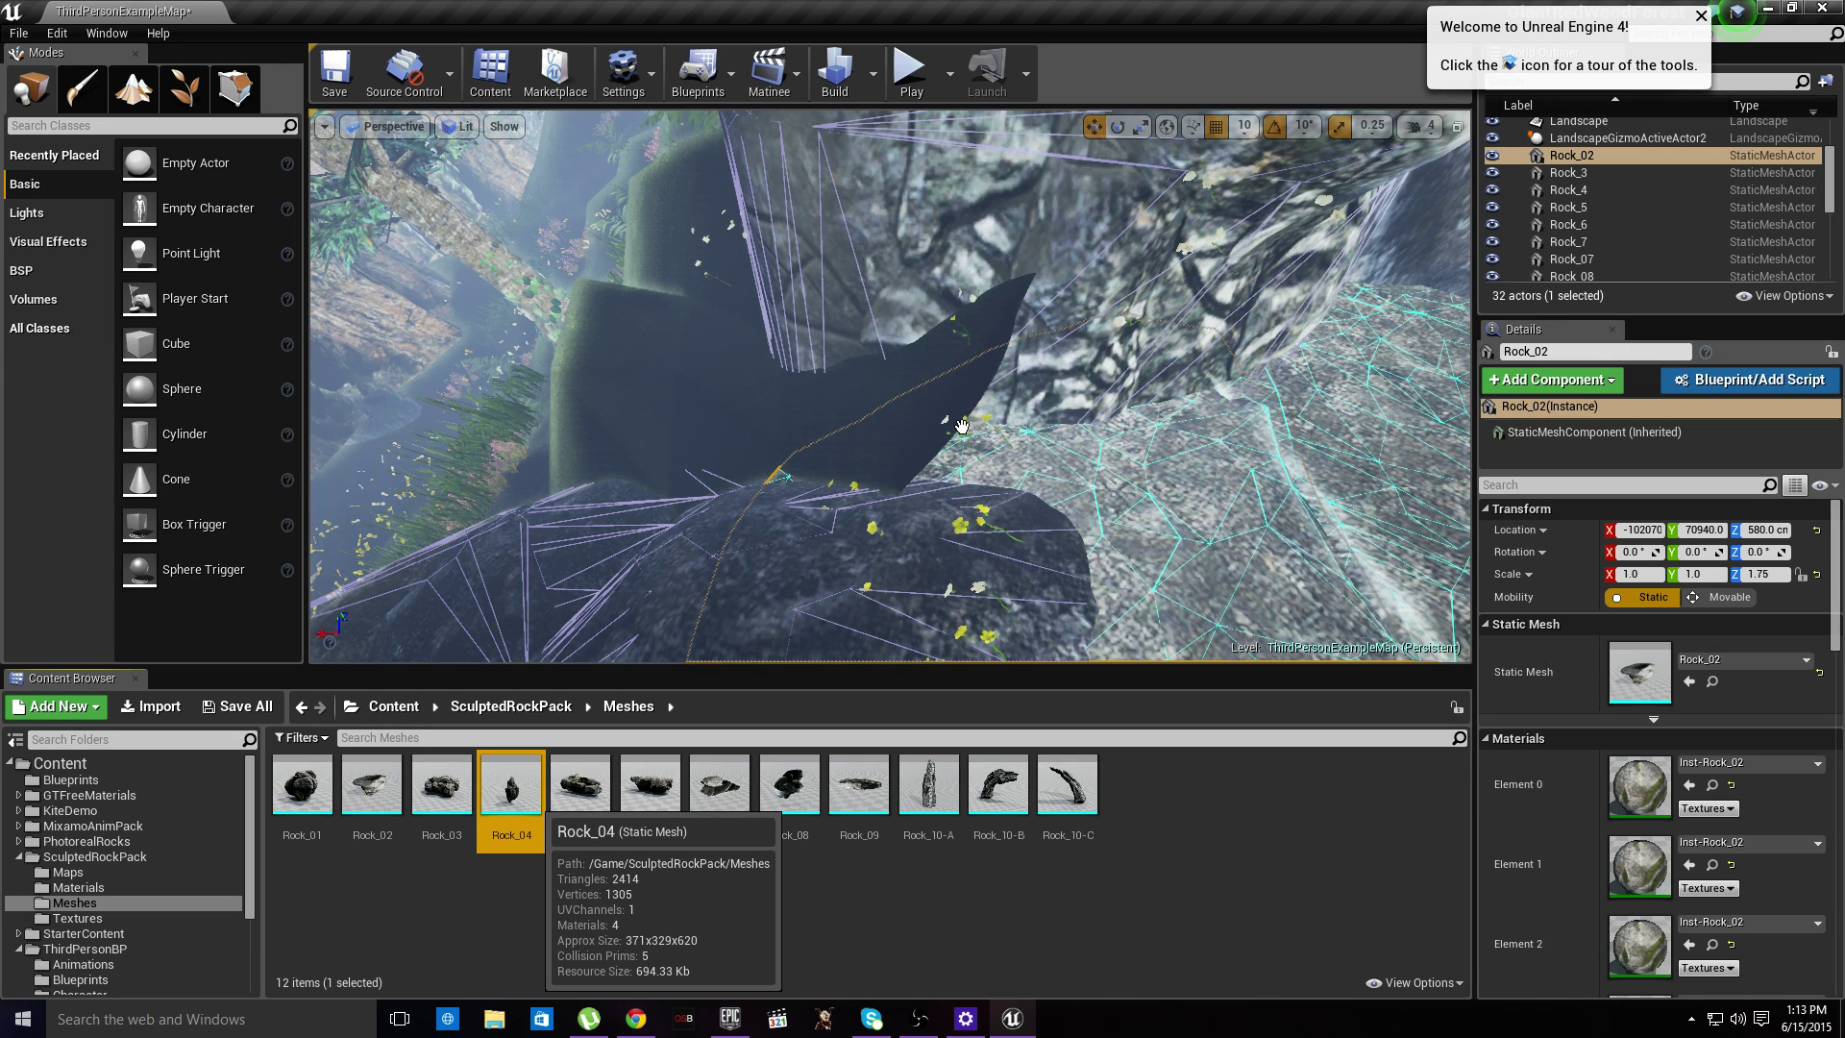
left_click_drag(963, 426, 961, 425)
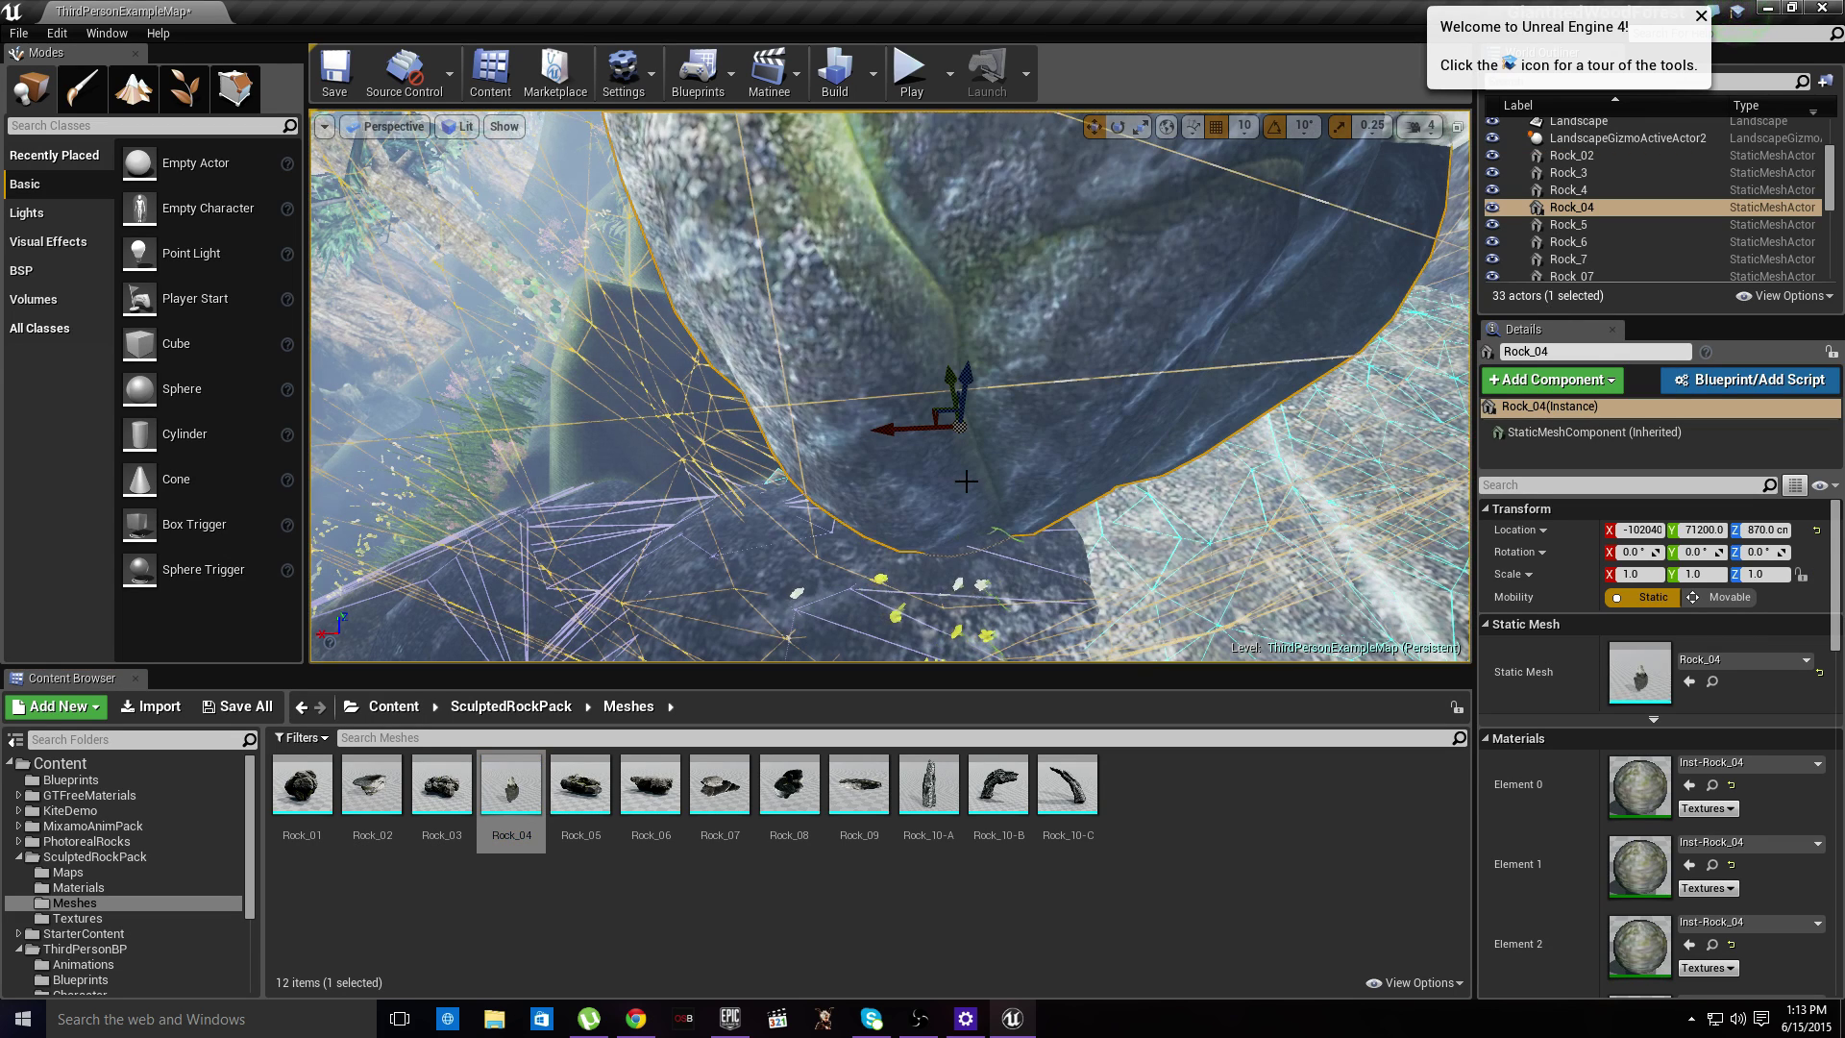
right_click_drag(958, 500, 1191, 452)
right_click_drag(869, 530, 788, 415)
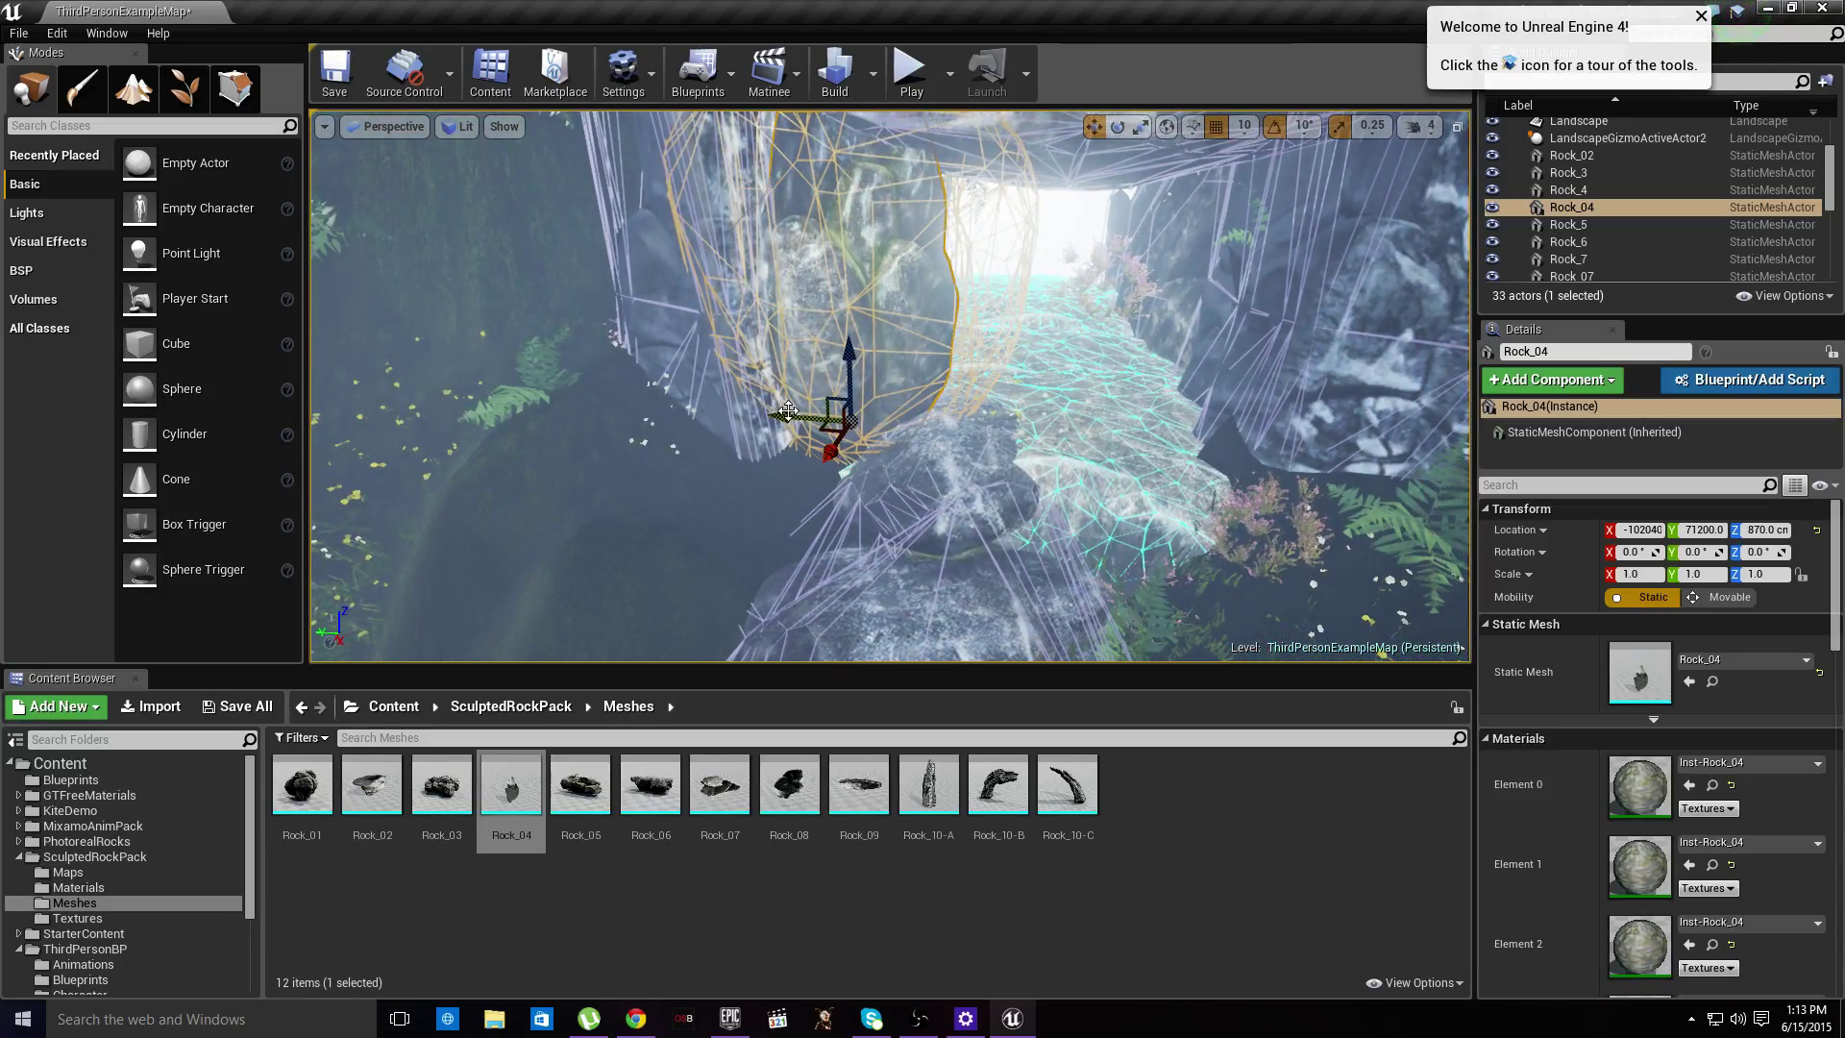
left_click_drag(788, 411, 1126, 530)
left_click_drag(1240, 494, 1236, 521)
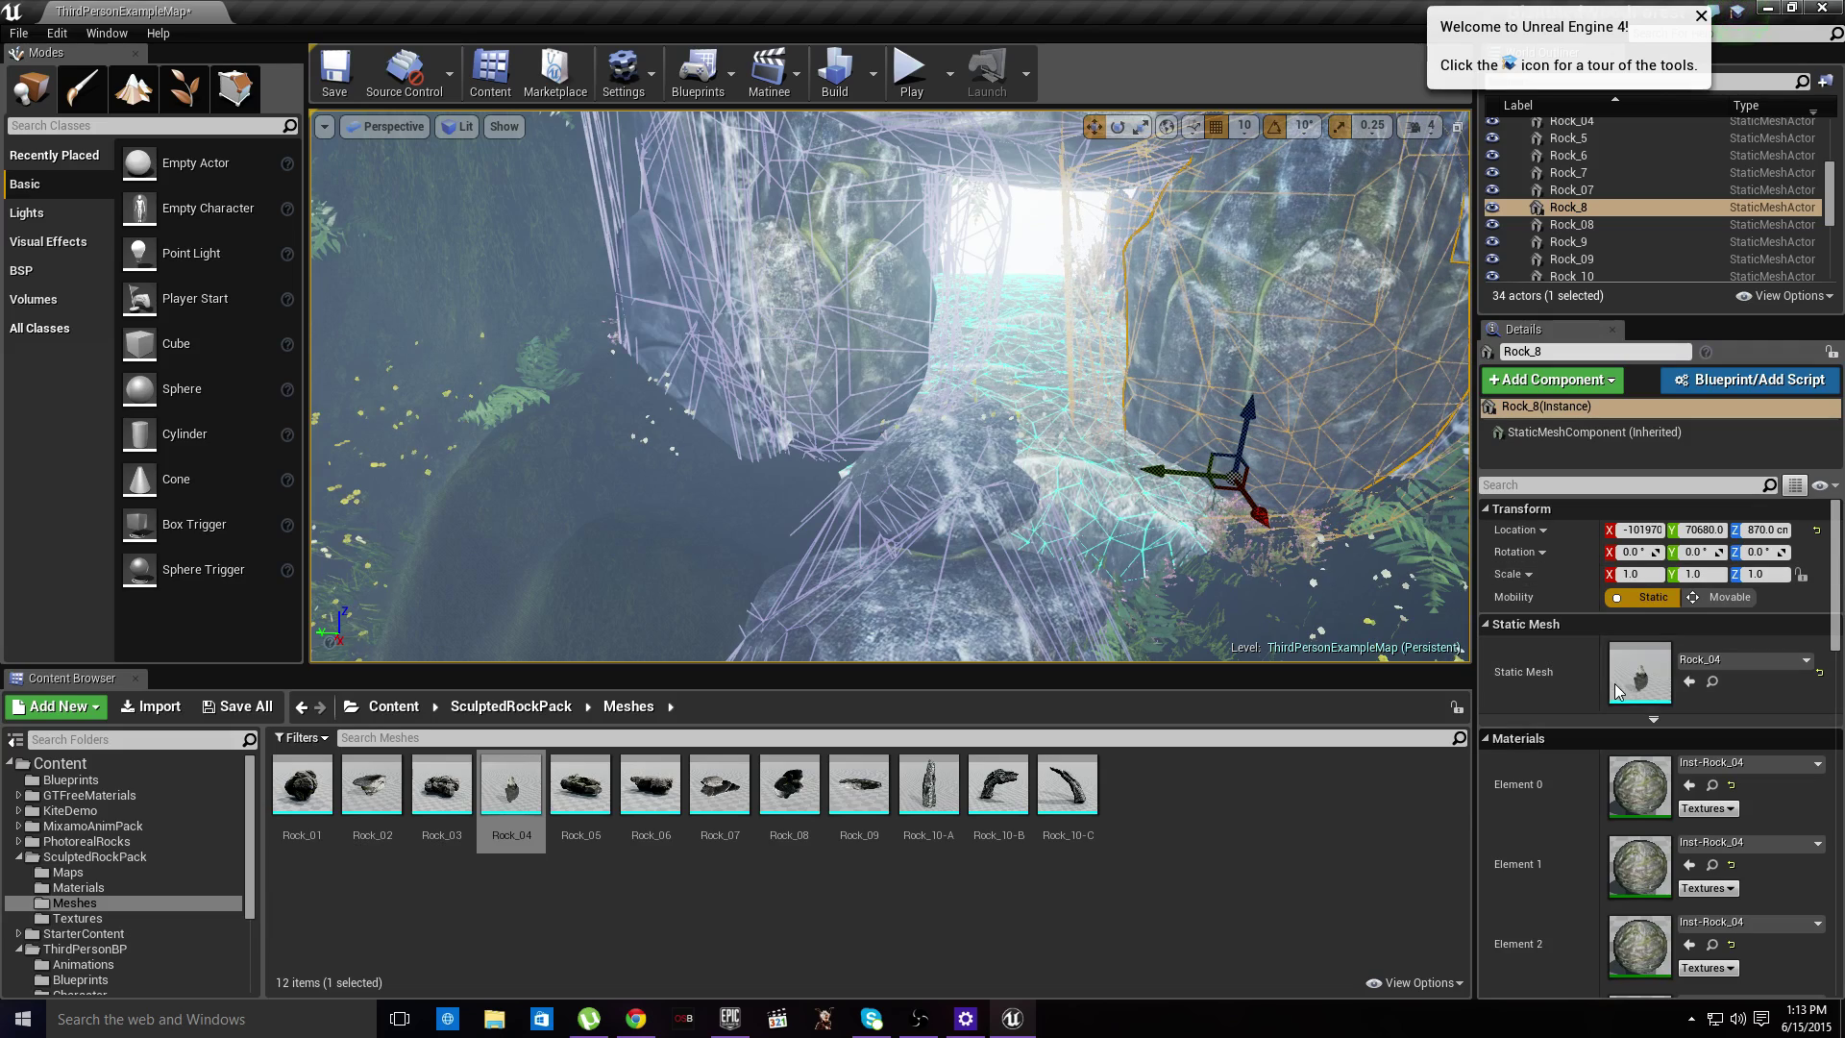
- Open the Rock_04 static mesh, set its collision complexity to Use Complex Collision As Simple, save it and close the editor
double_click(1618, 678)
scroll(1536, 580, "down", 10)
scroll(1536, 580, "down", 2)
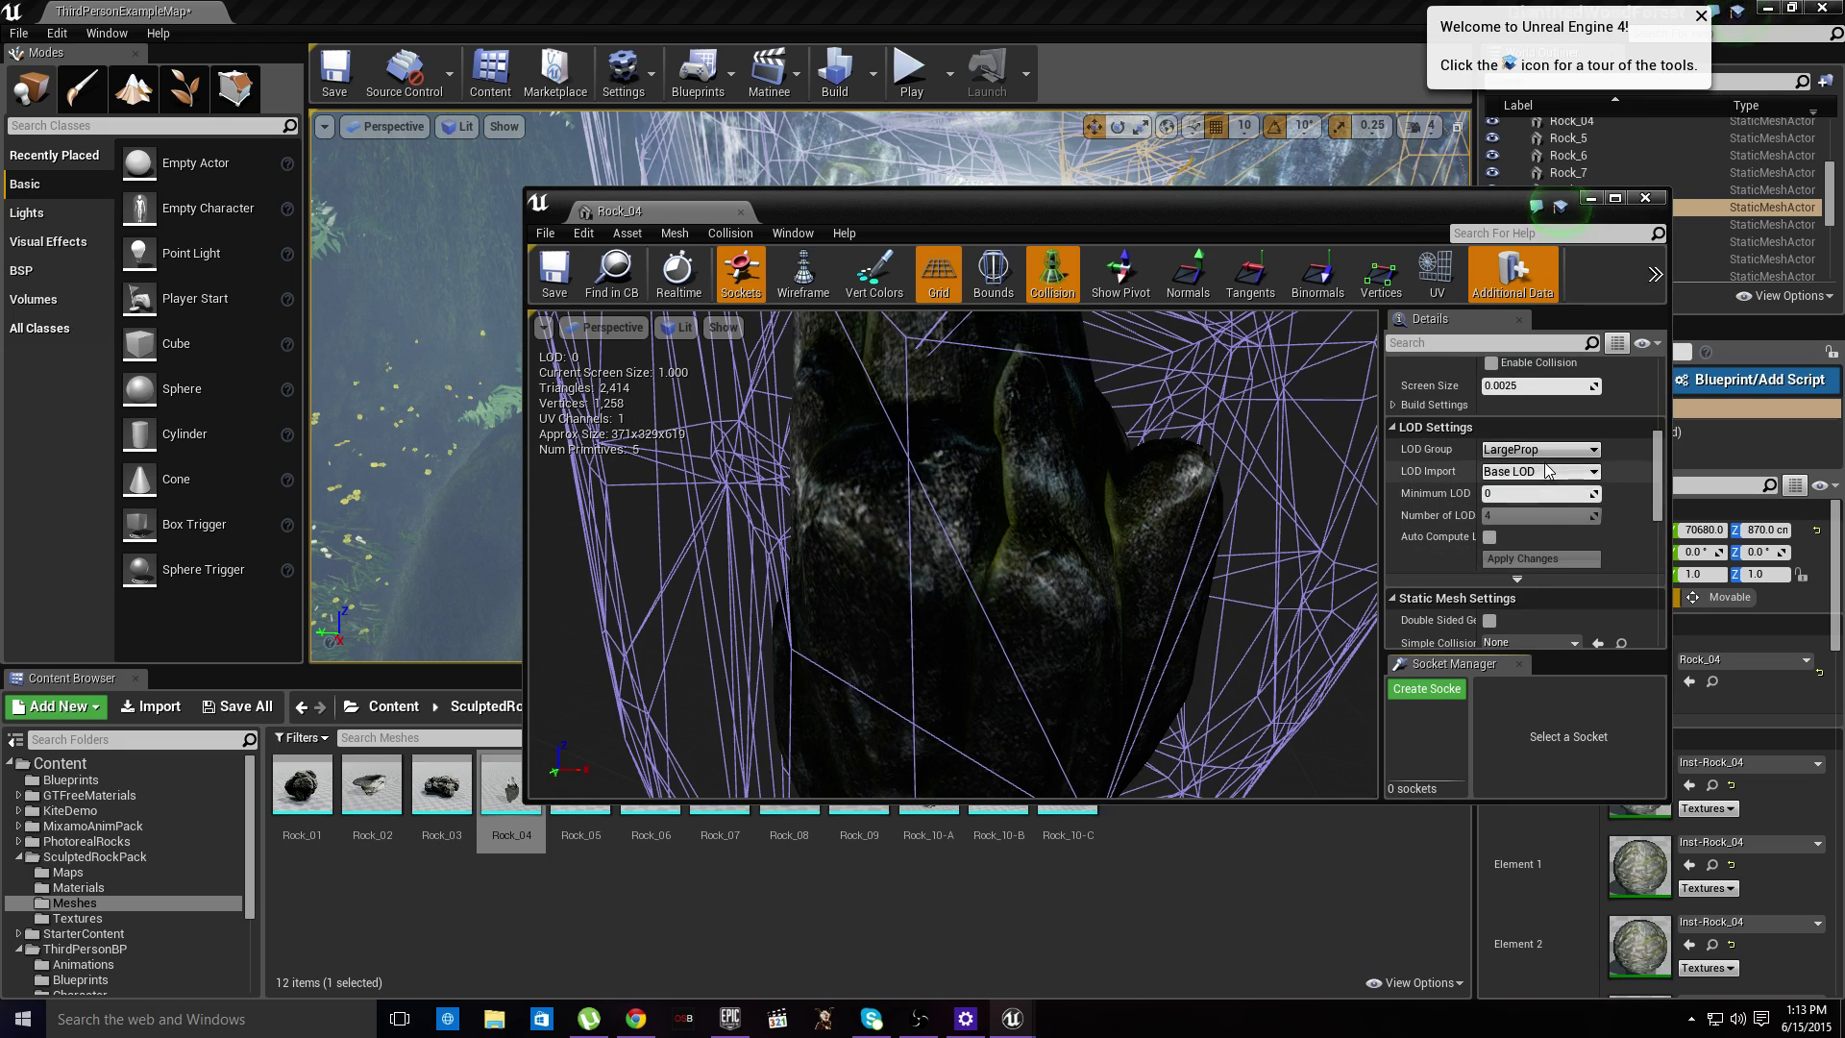
scroll(1530, 489, "down", 5)
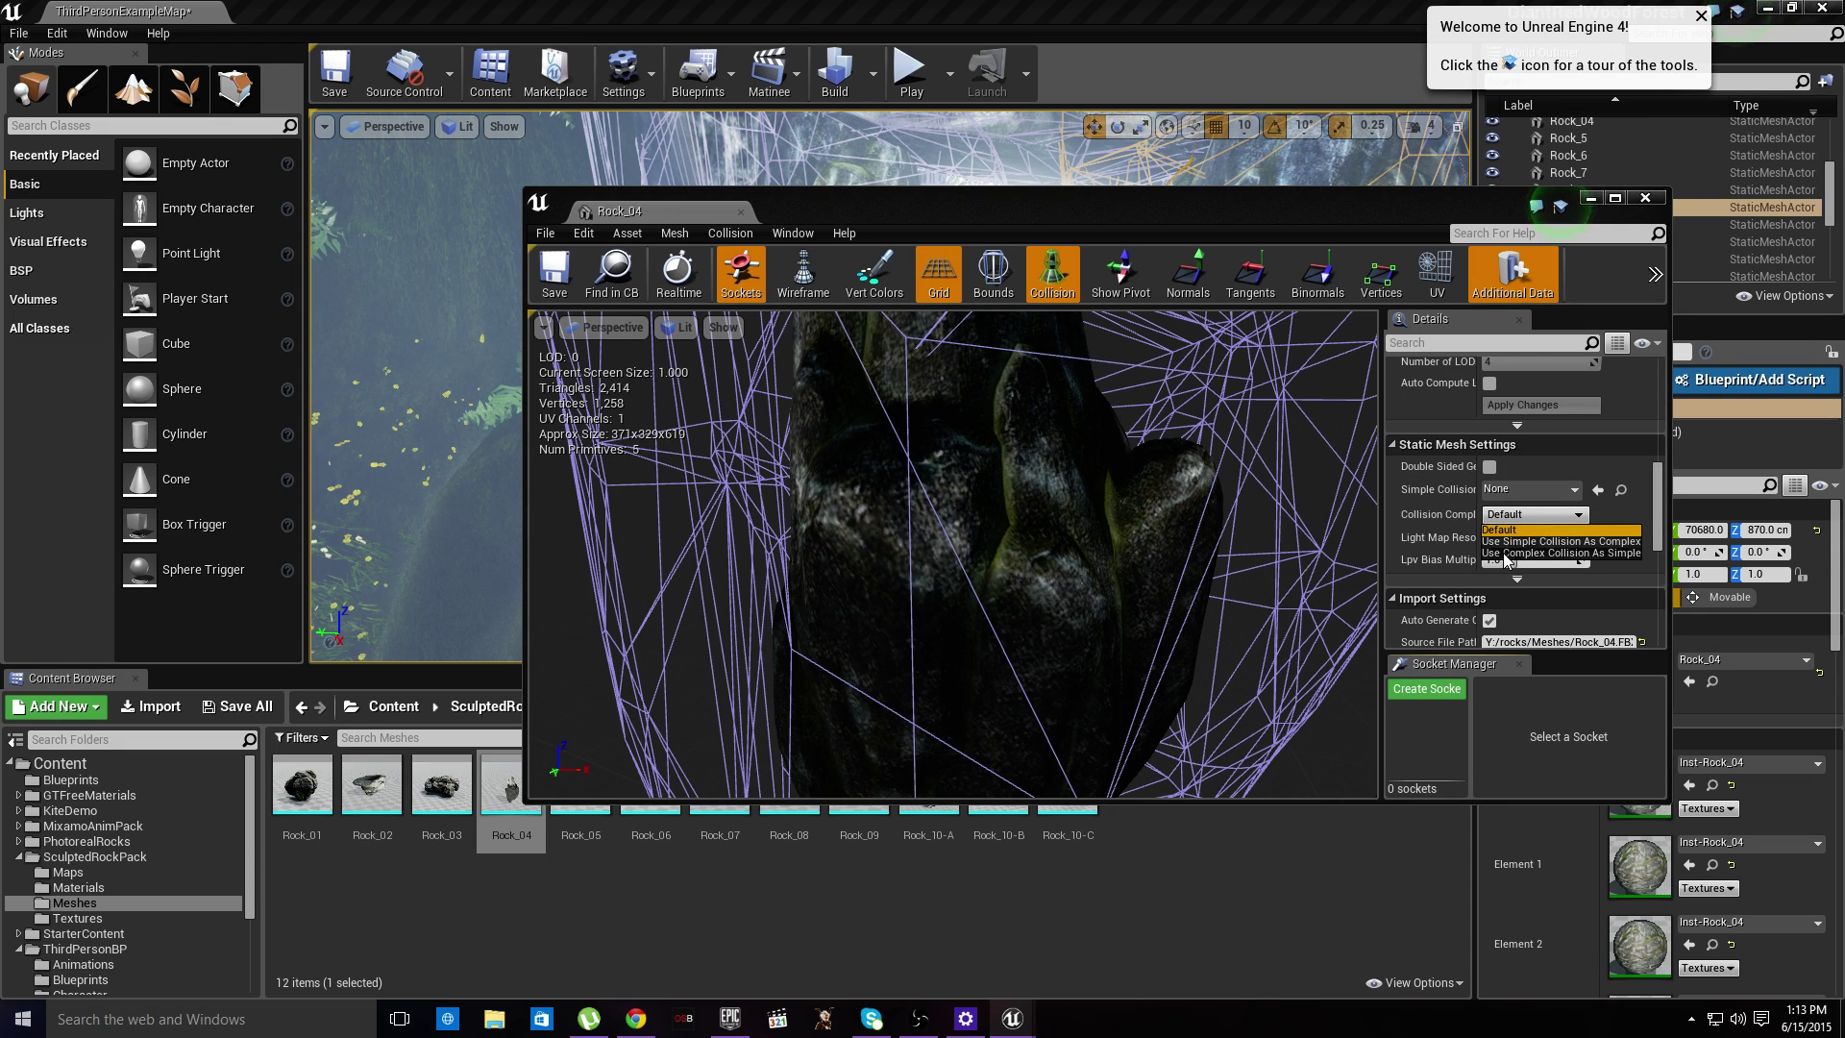
left_click(1507, 553)
left_click(554, 274)
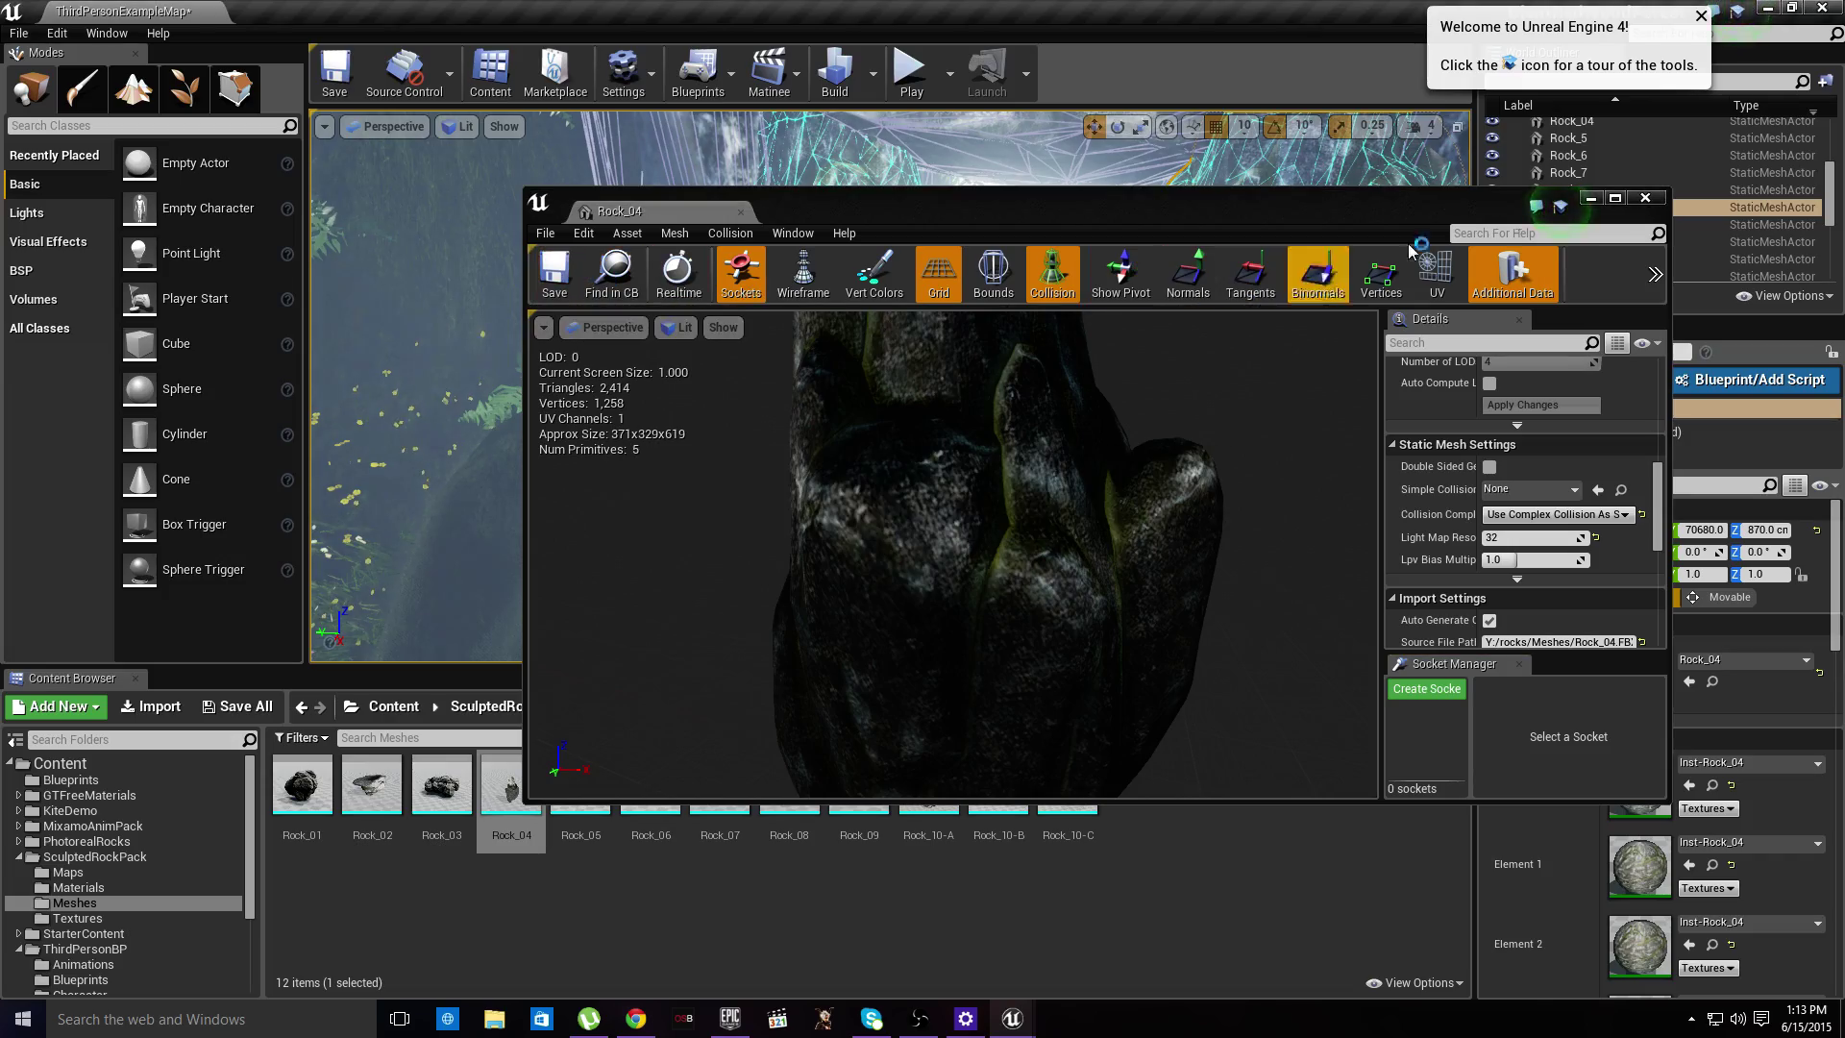
left_click(1645, 197)
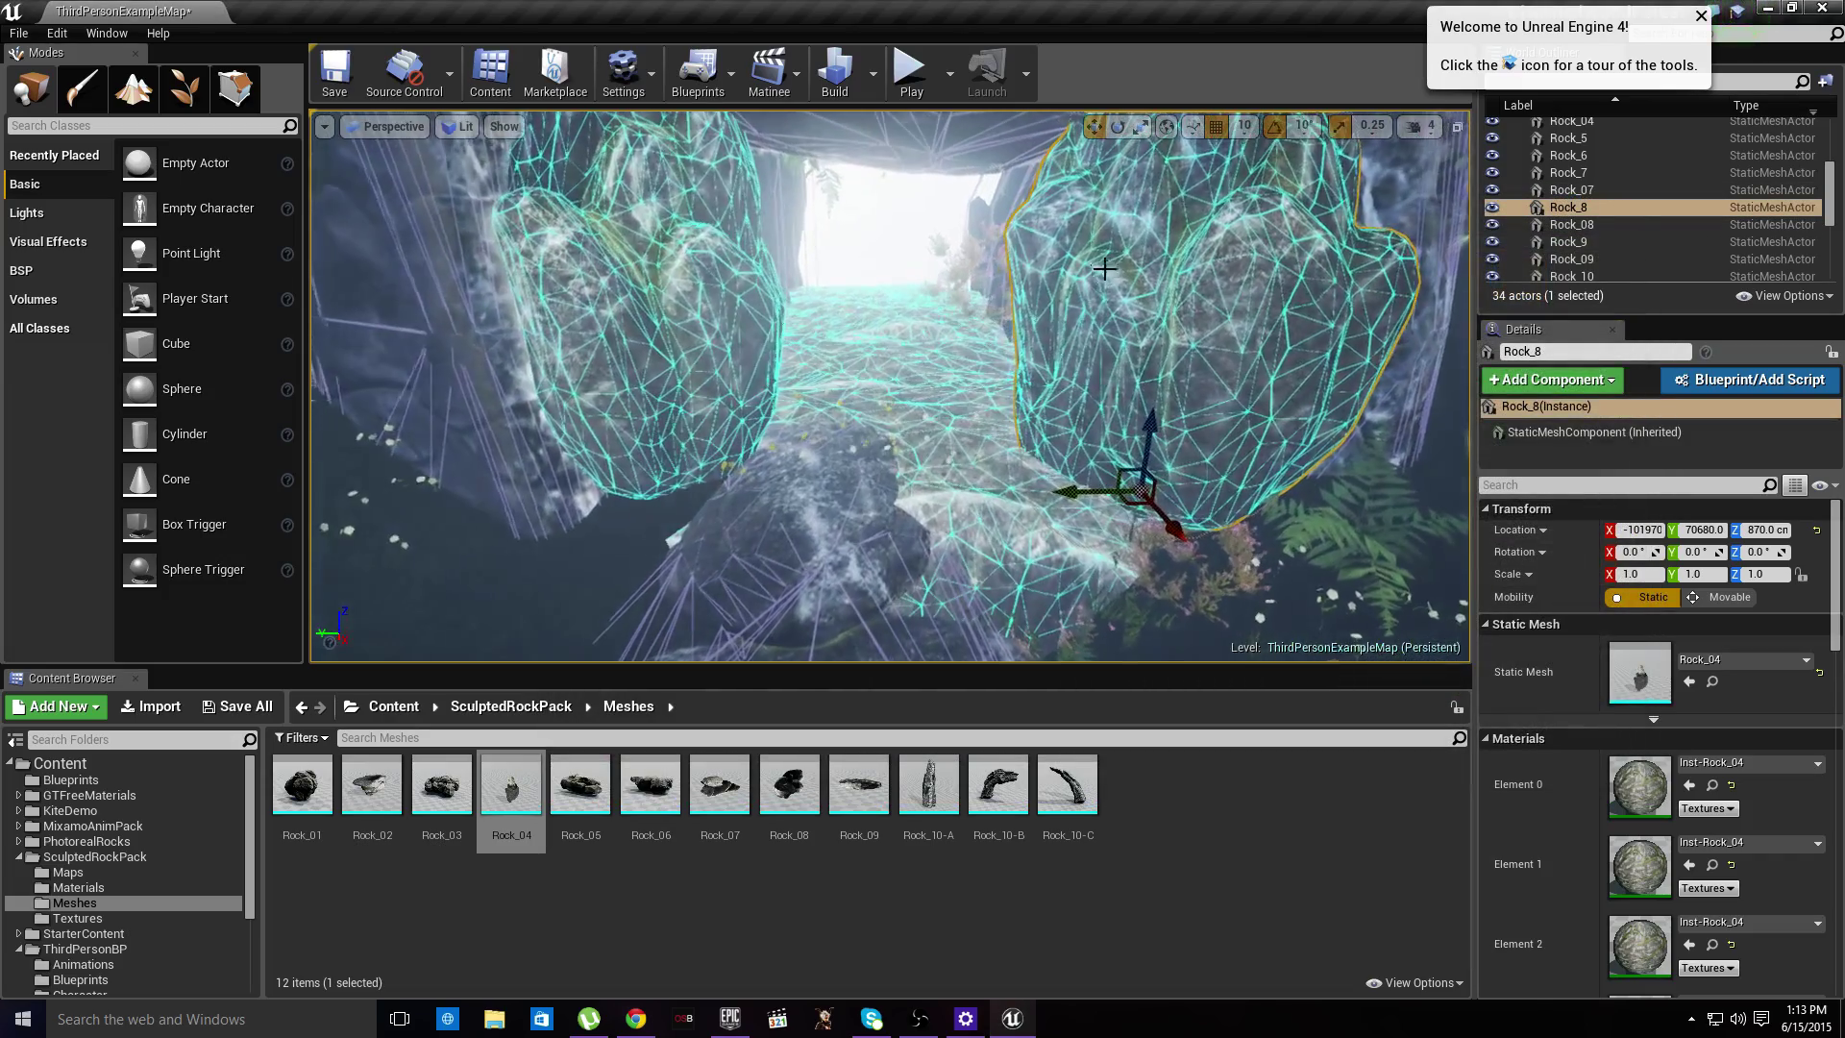
- Play the level from the entrance rocks, run the character through the tunnel in both directions, and stop playing
right_click_drag(907, 277, 884, 382)
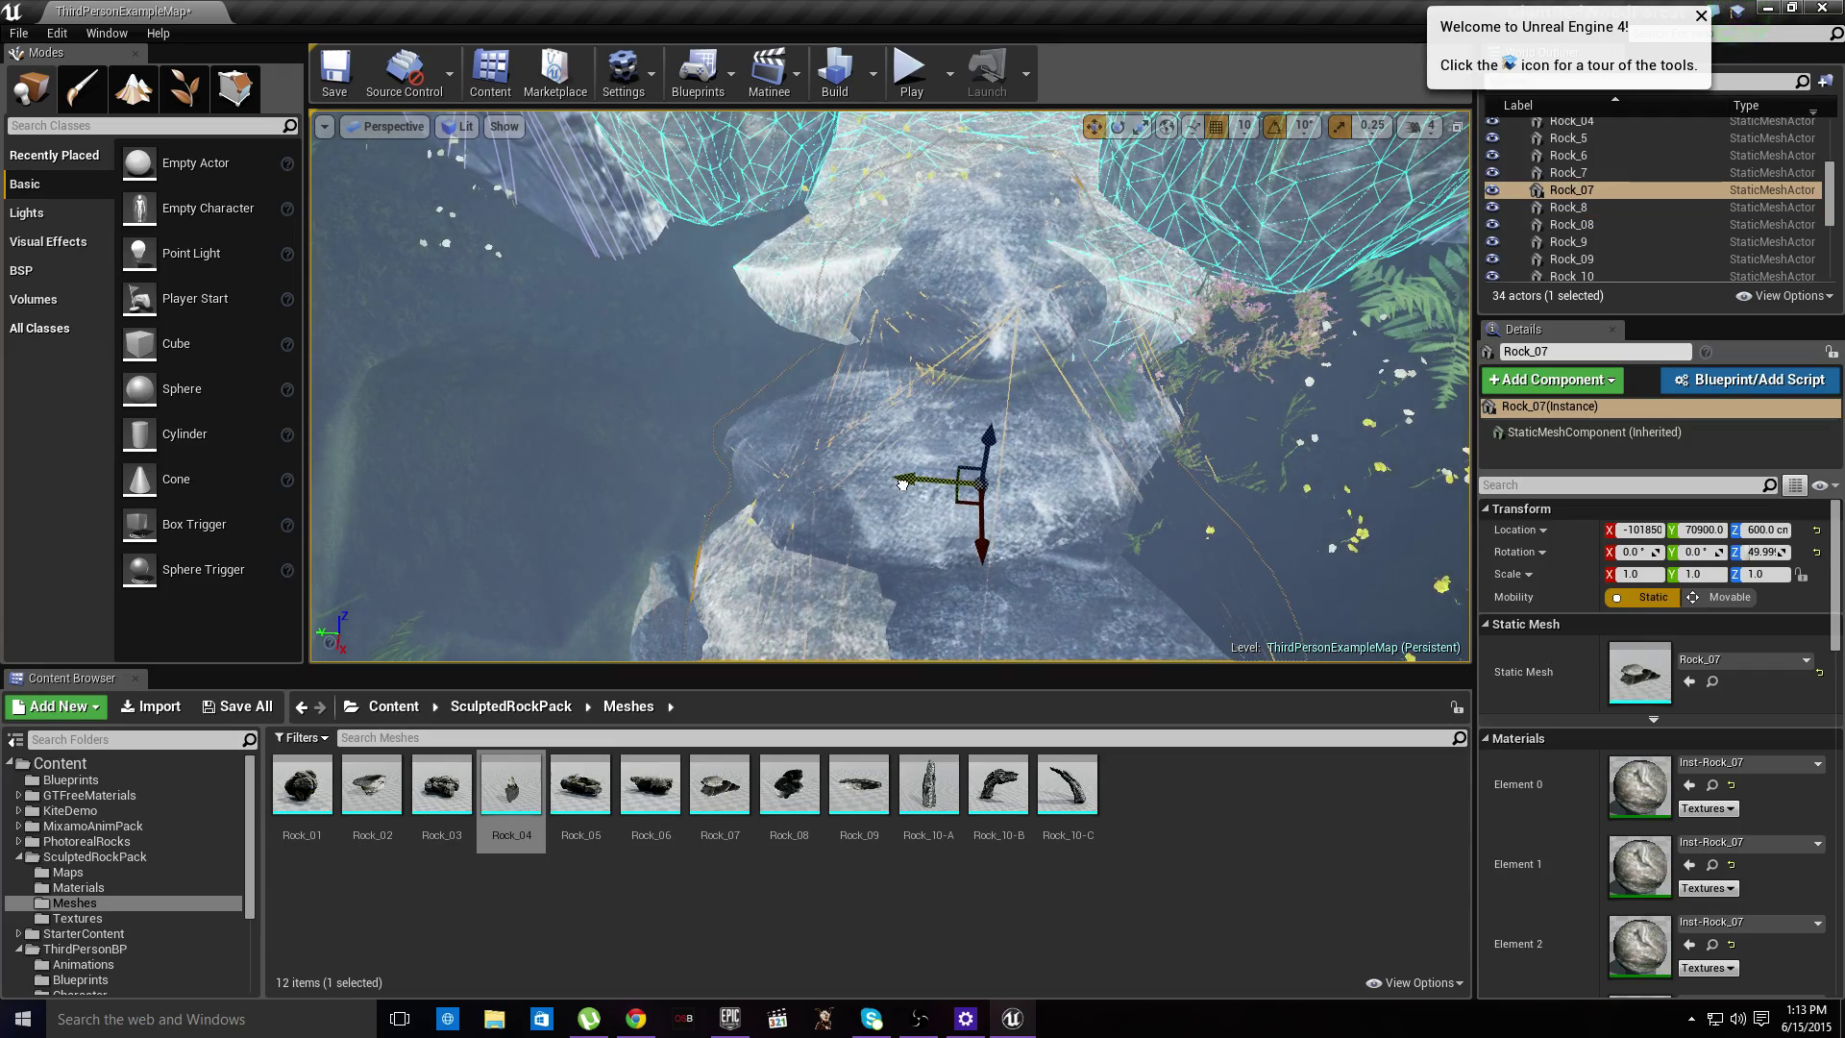
key("alt+p")
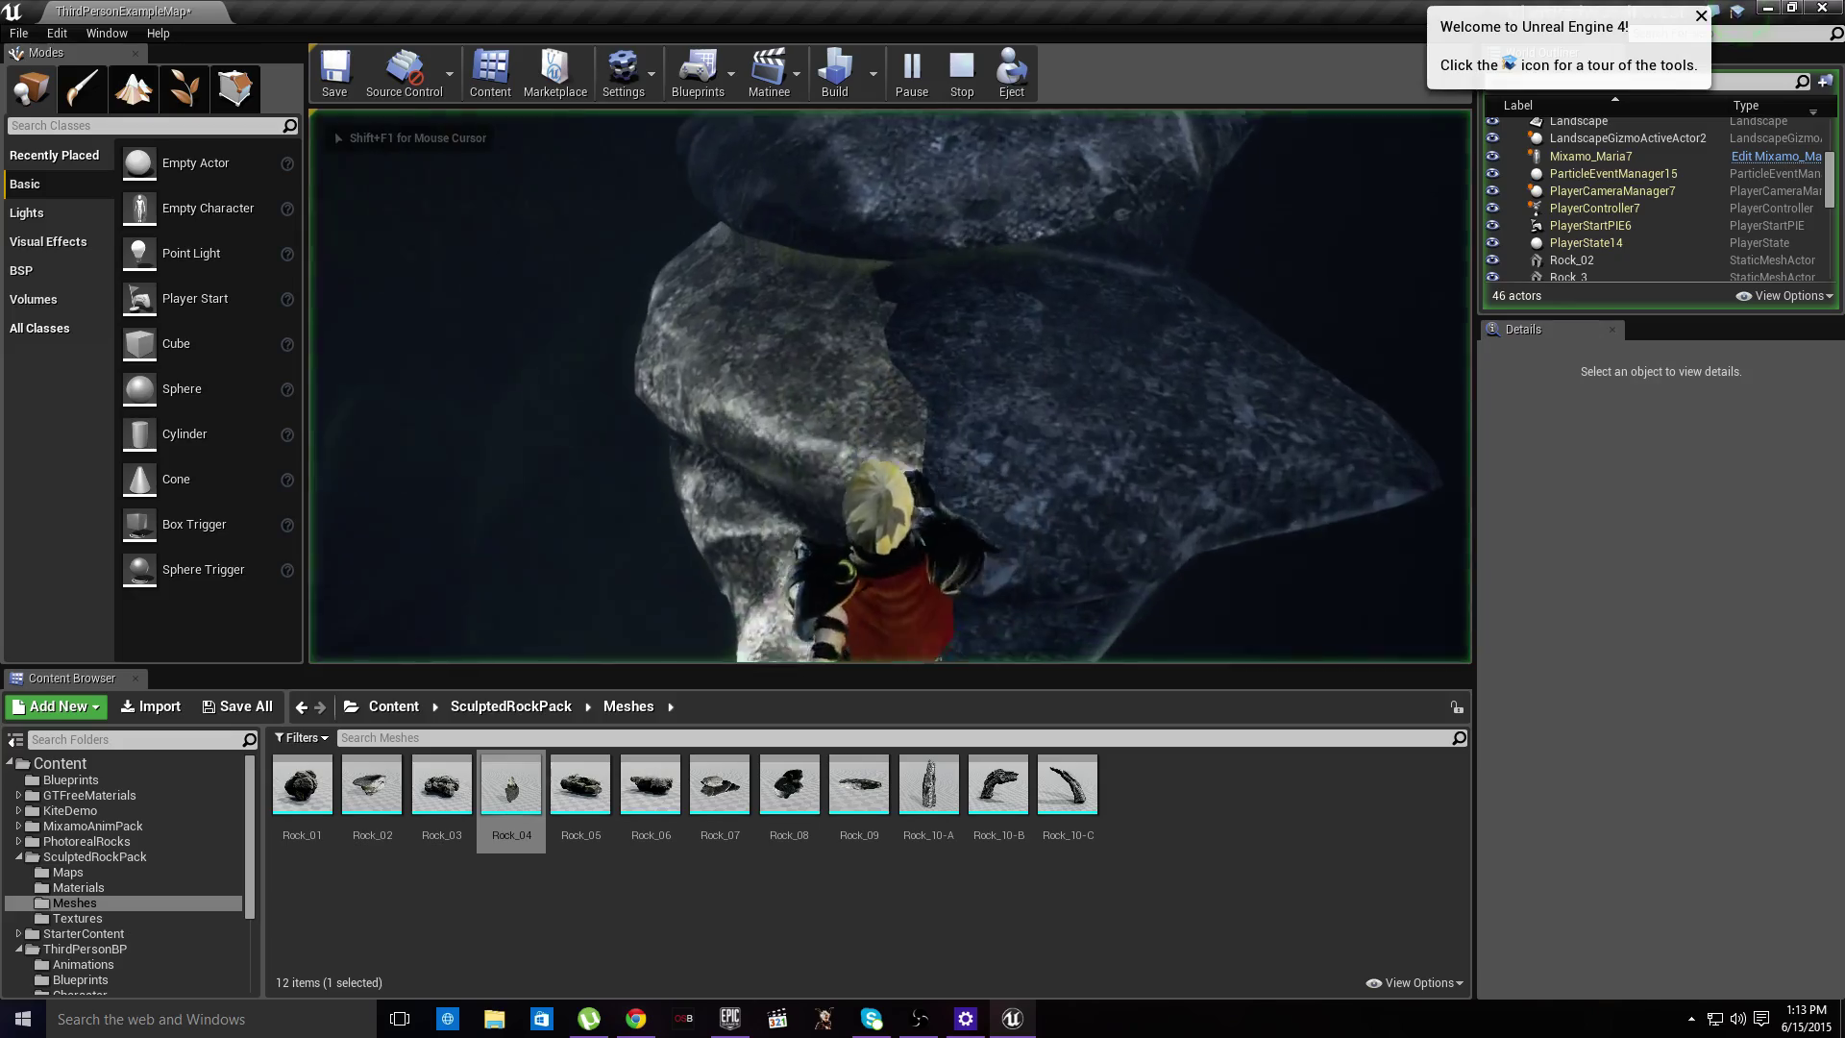
key("w")
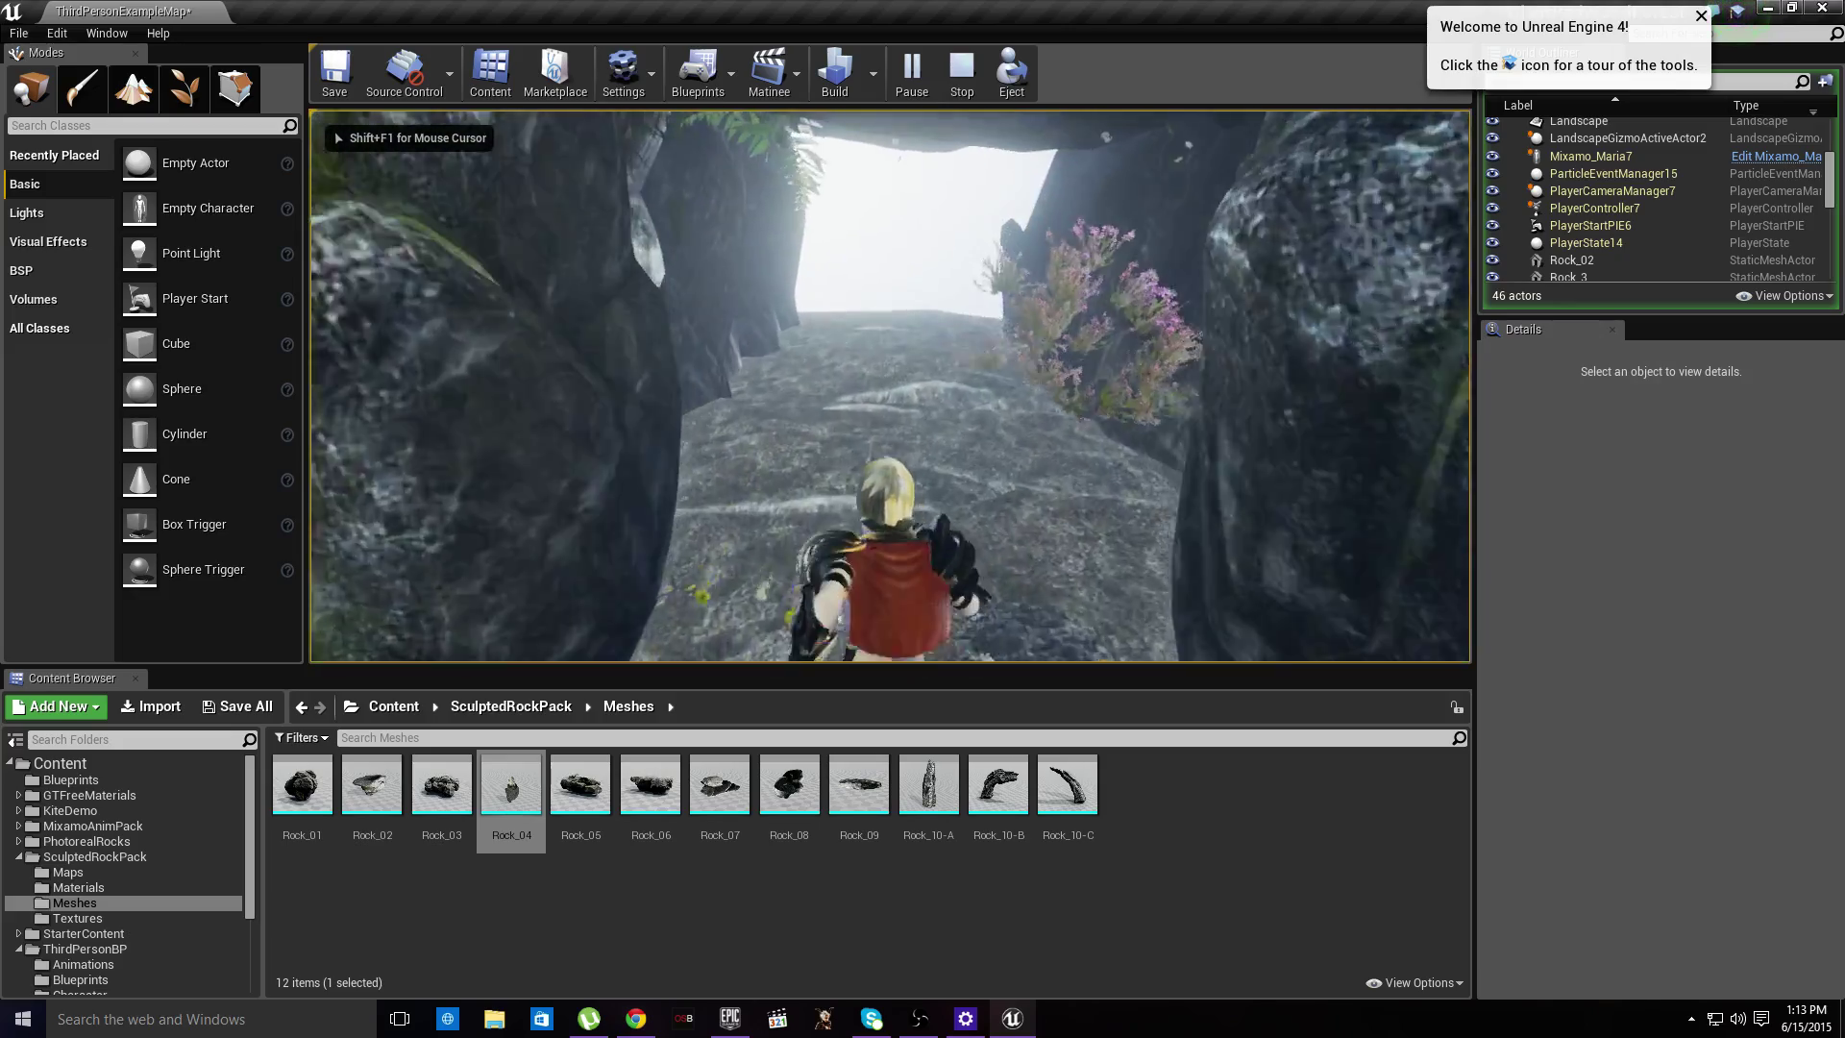
key("s")
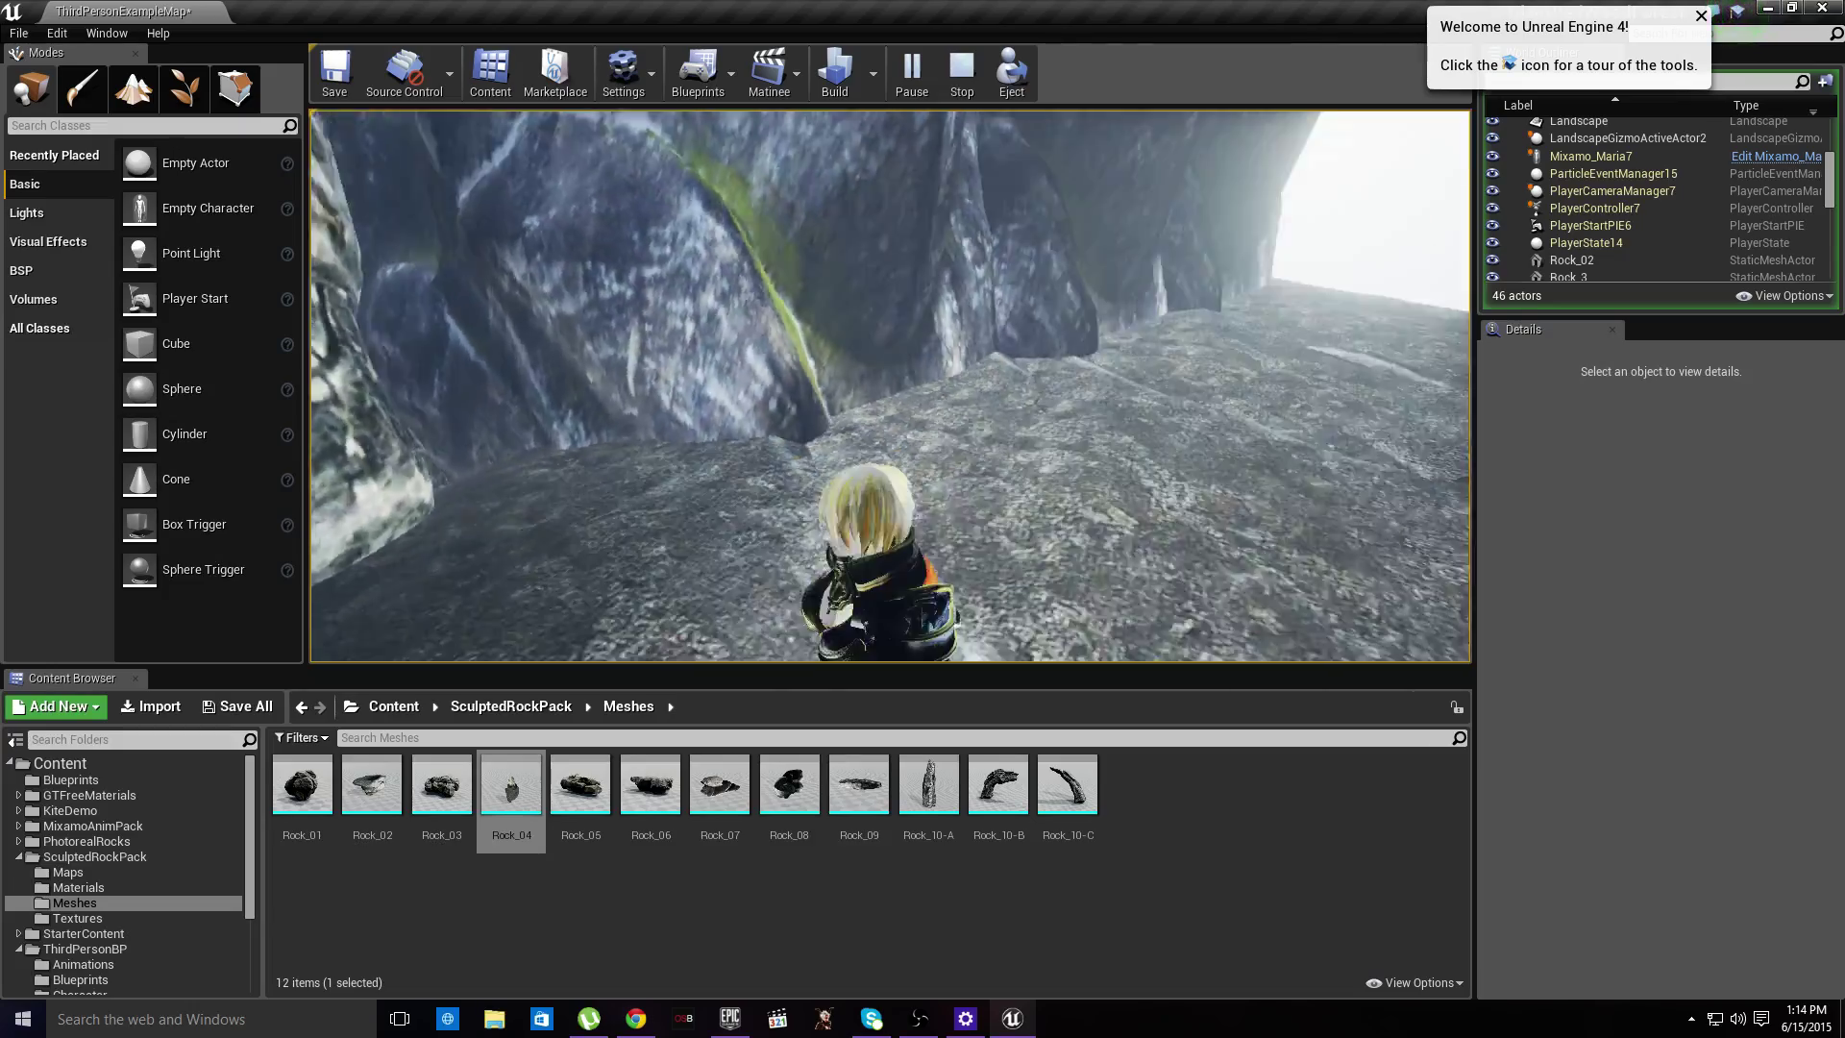
key("w")
key("w")
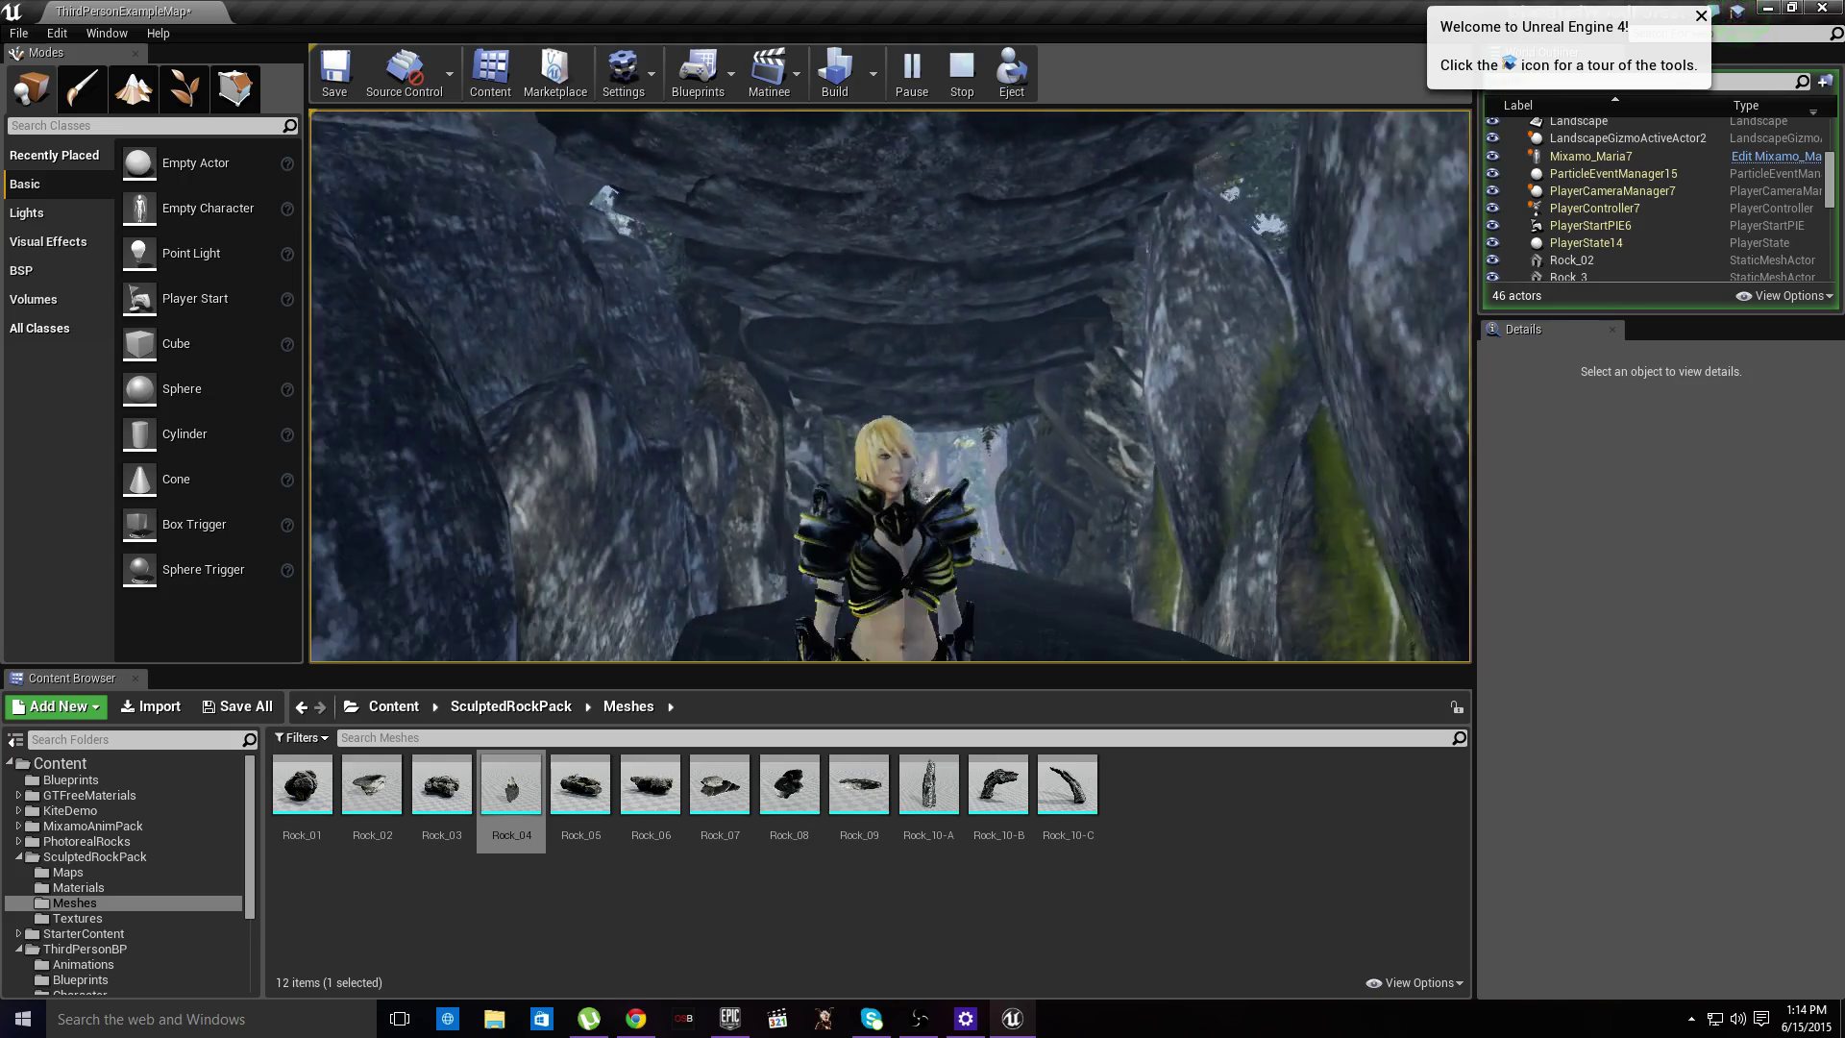
key("w")
key("w")
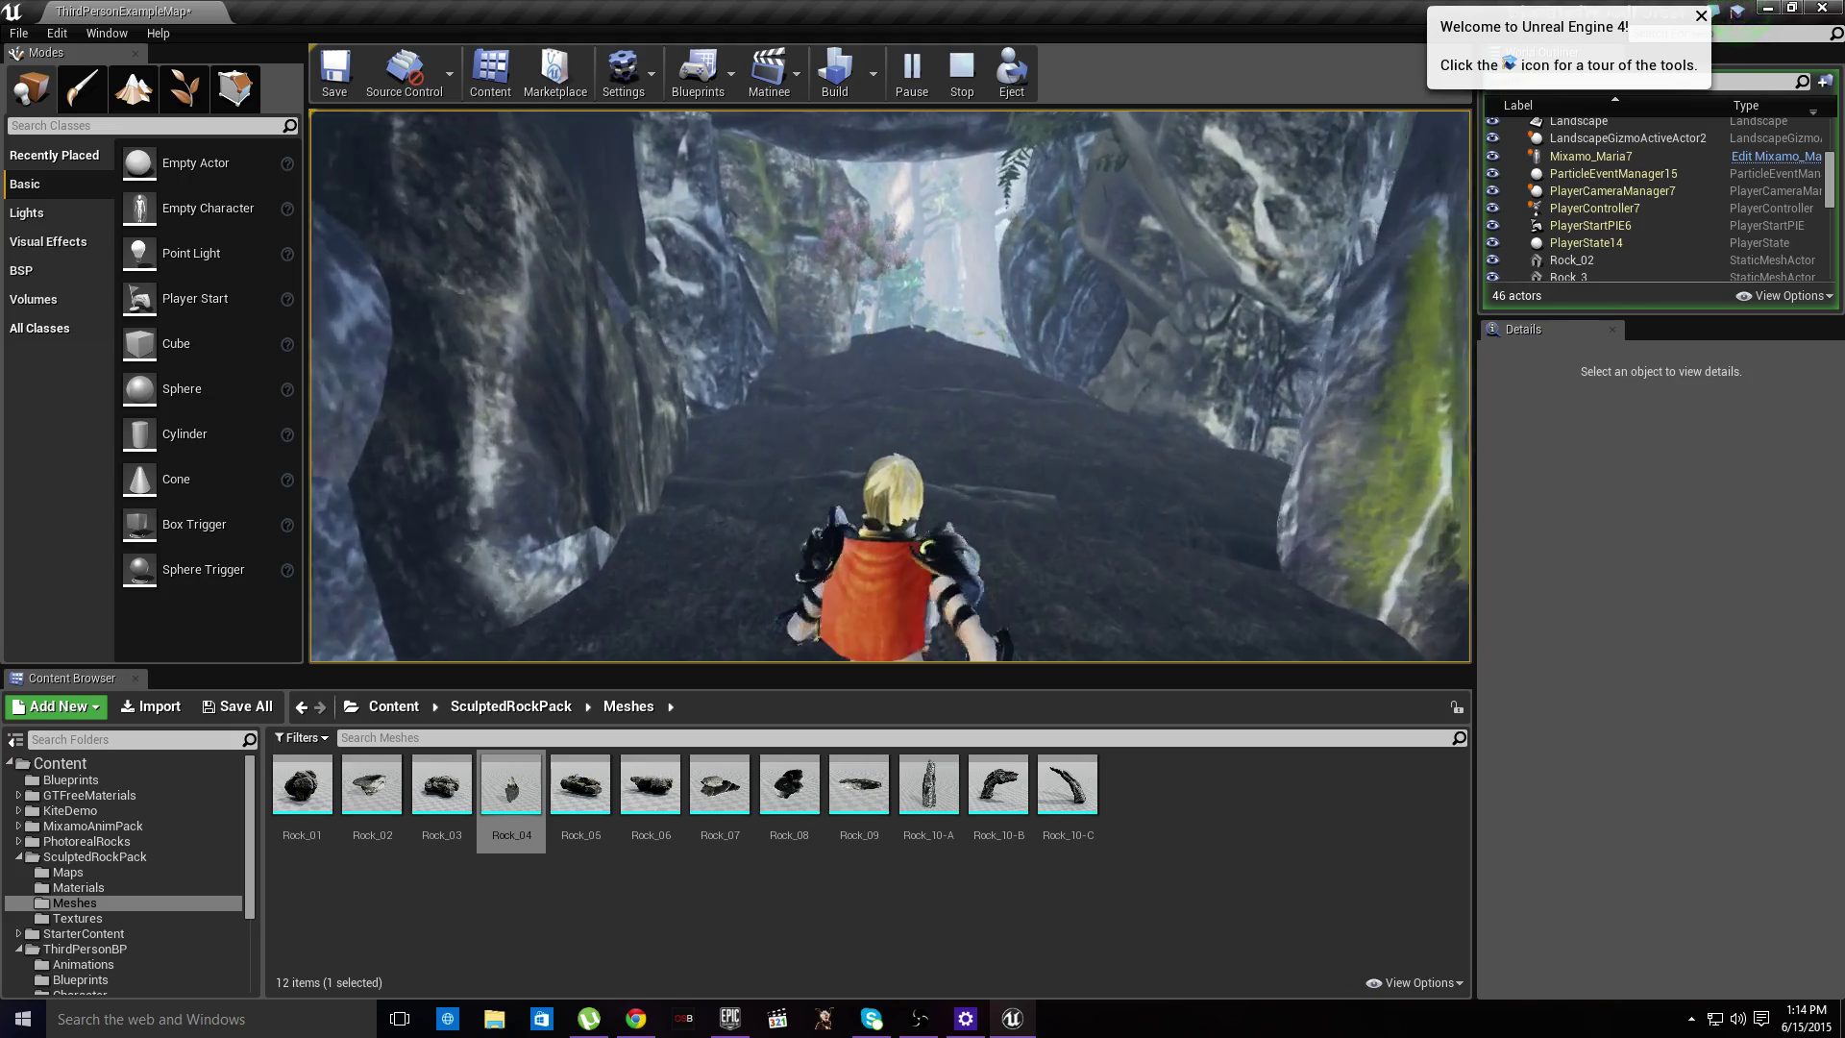
key("w")
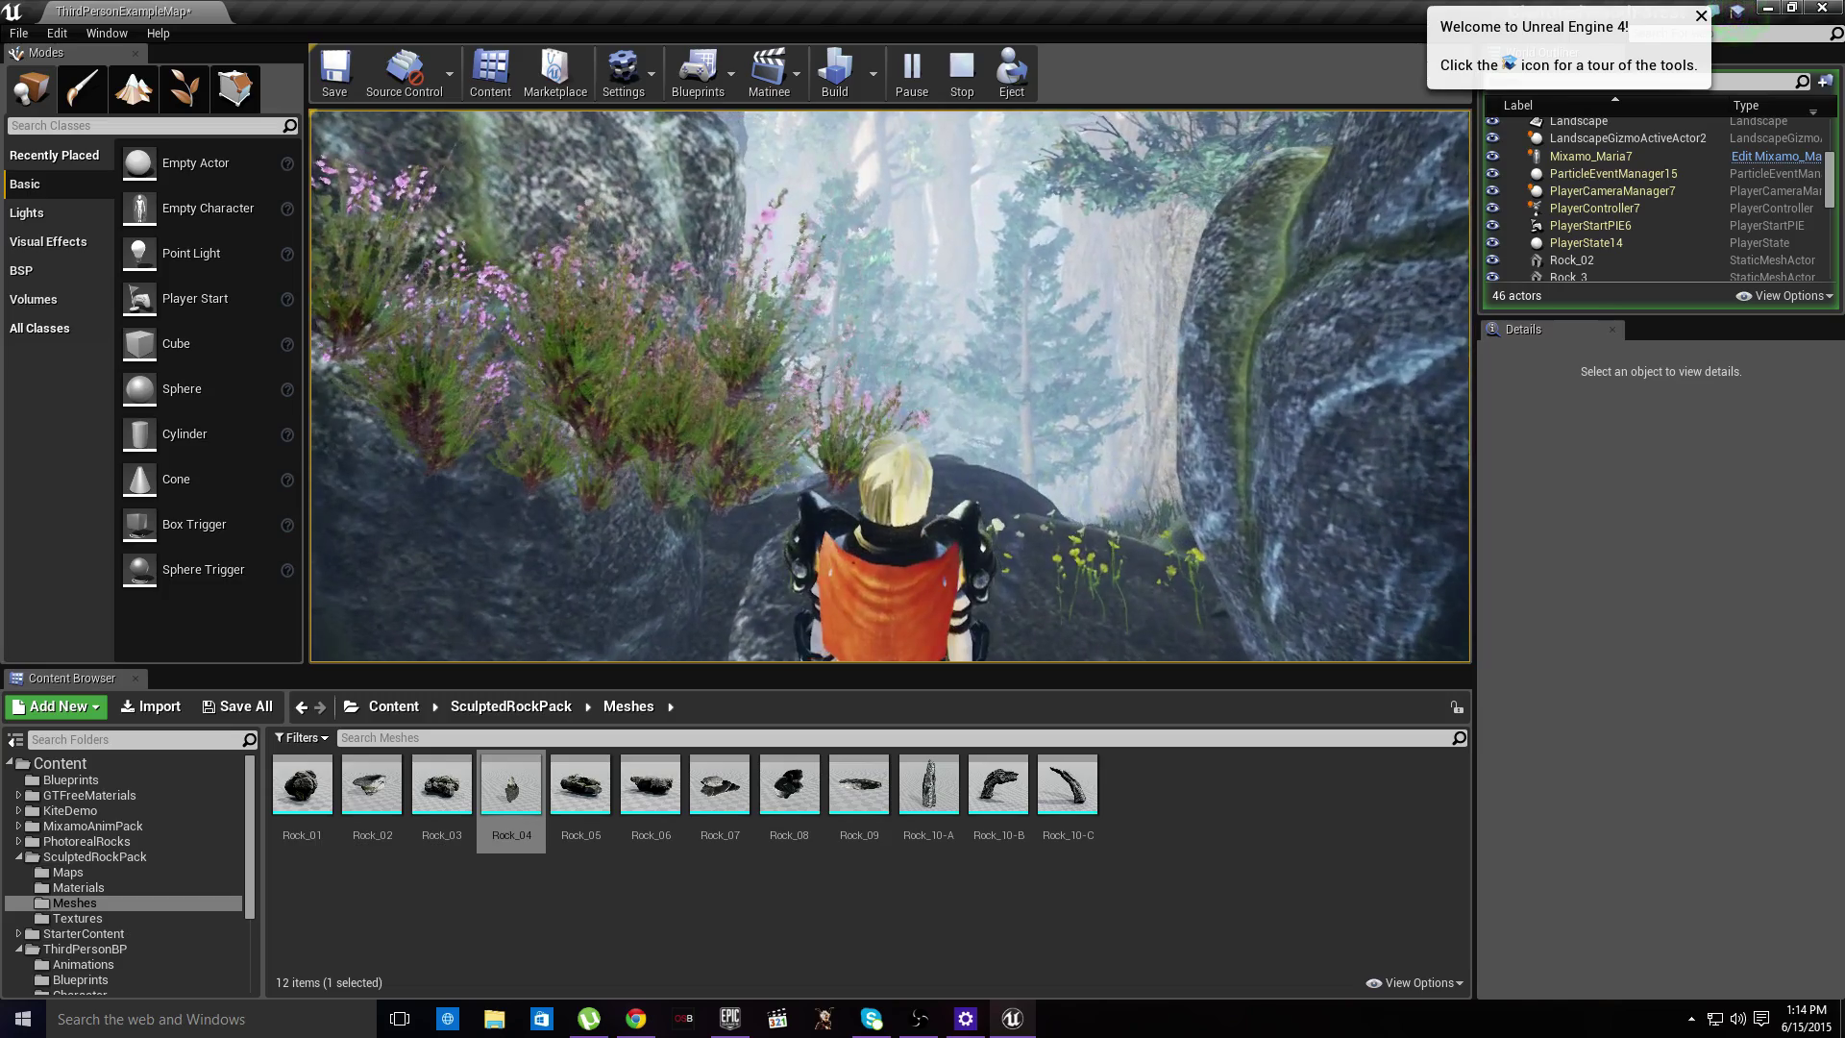
key("w")
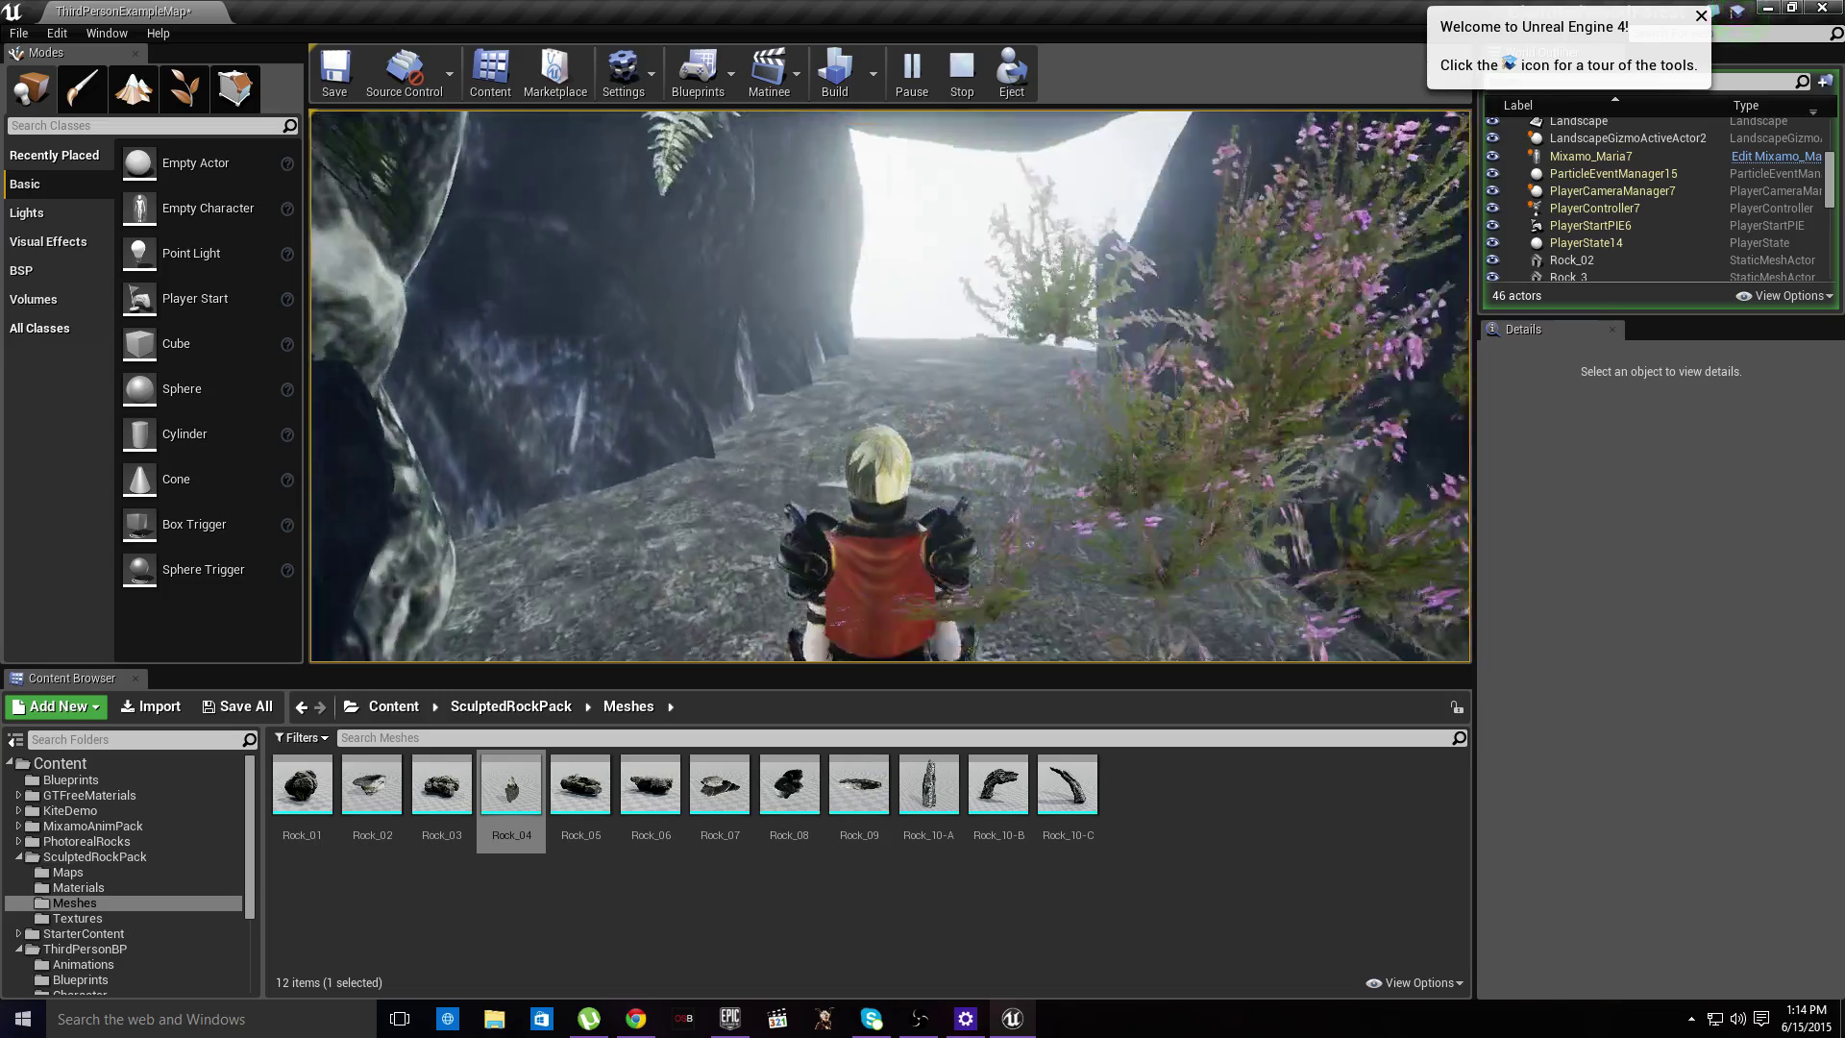
key("w")
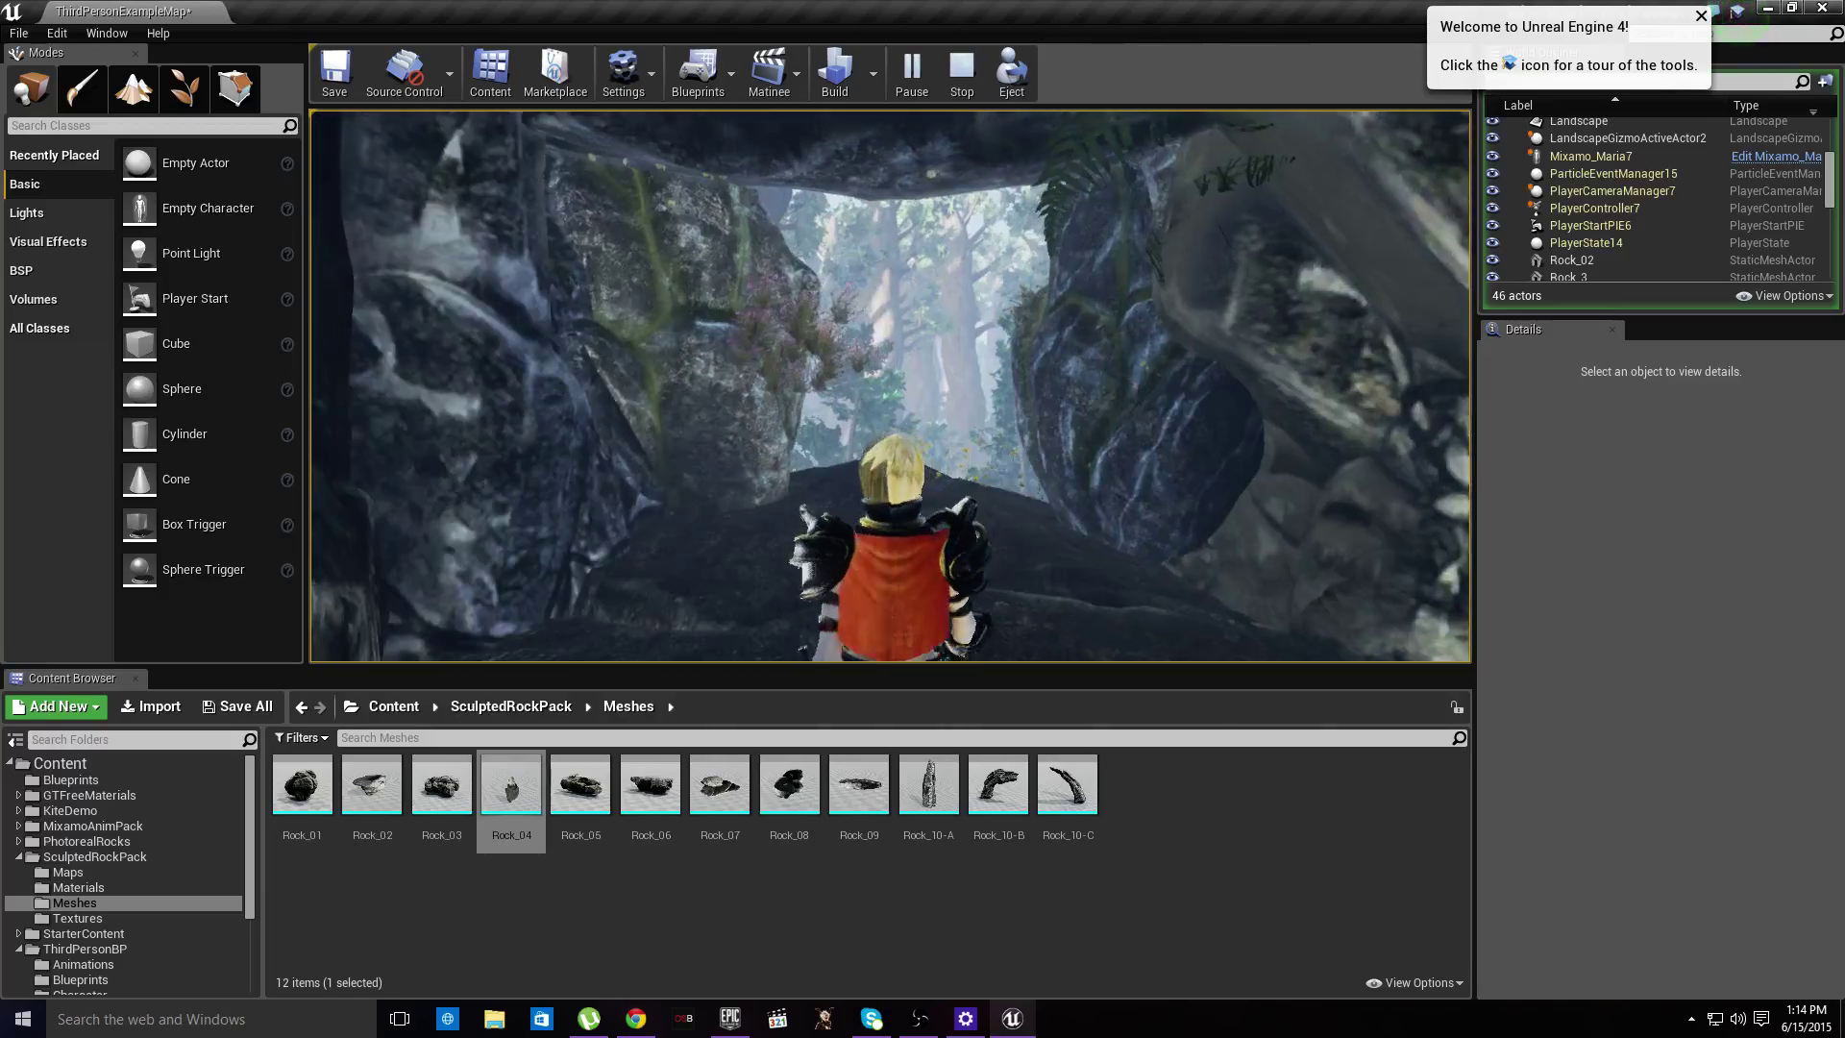
key("Escape")
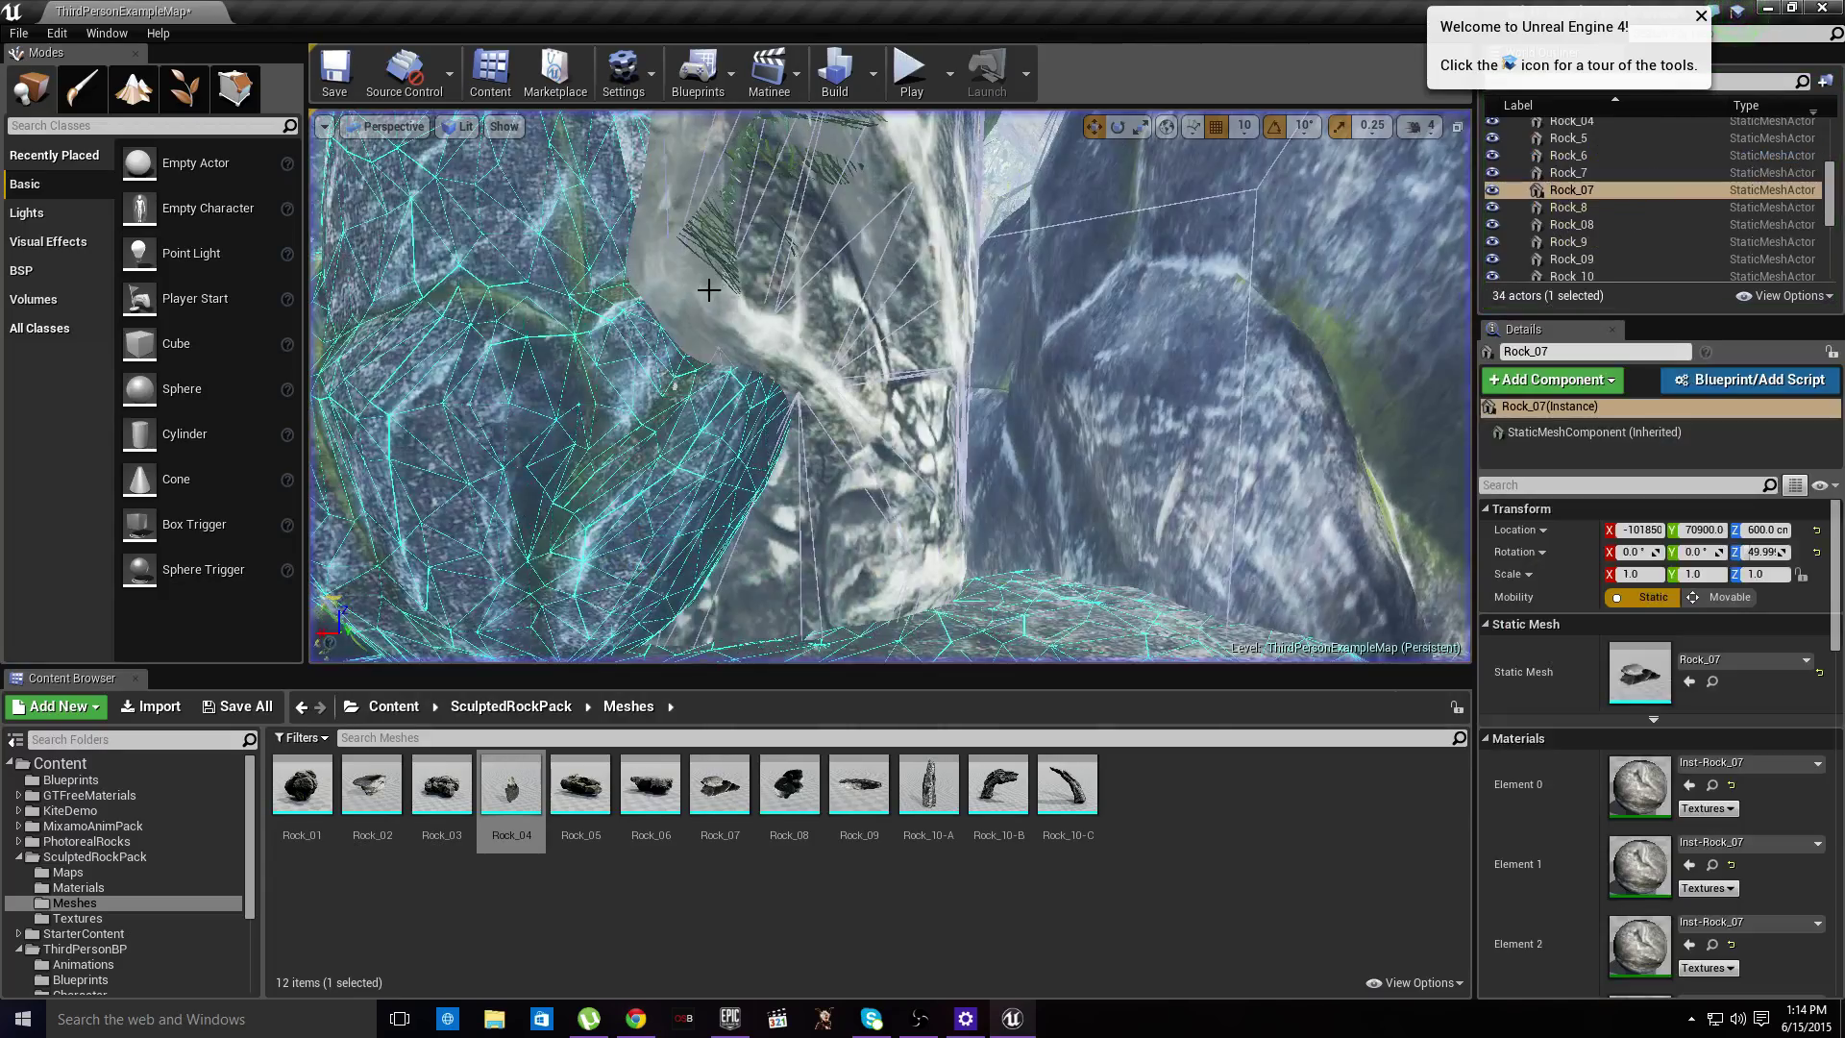
- Inspect the rock tunnel's walls, roof and floor from inside, outside and below the landscape
key("w")
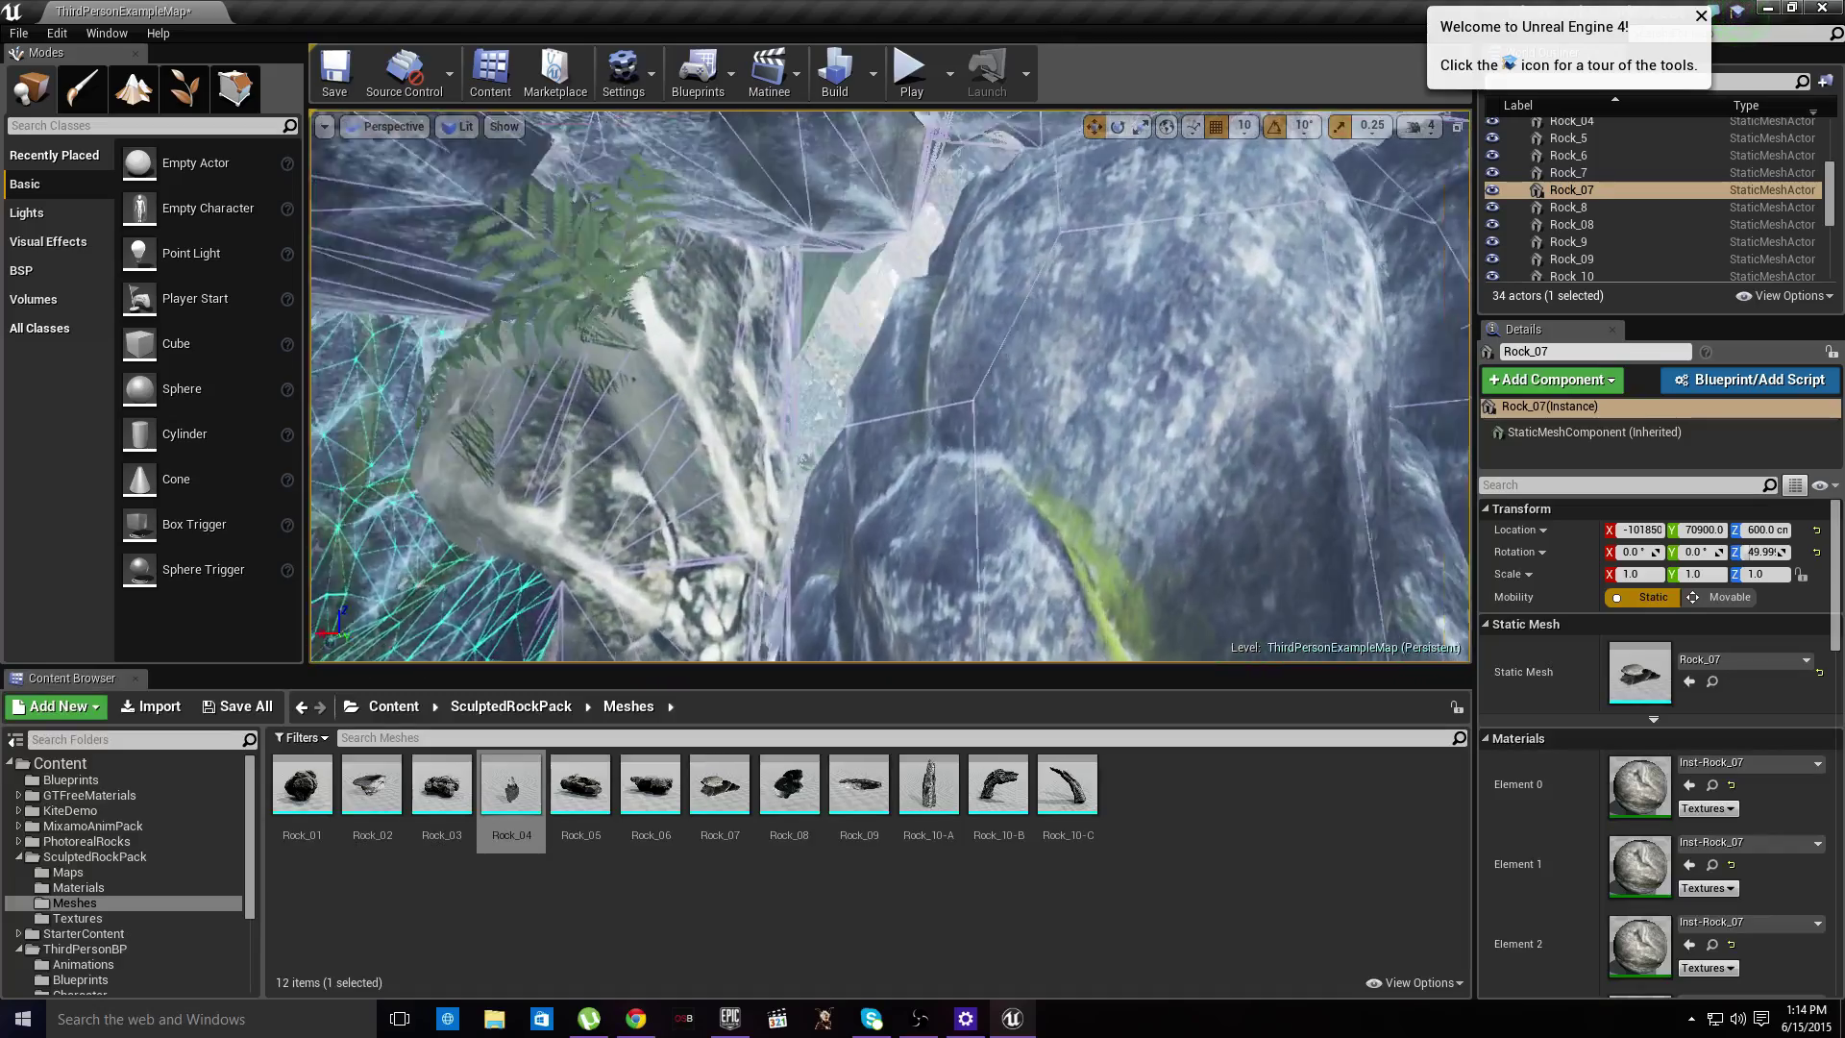
key("s")
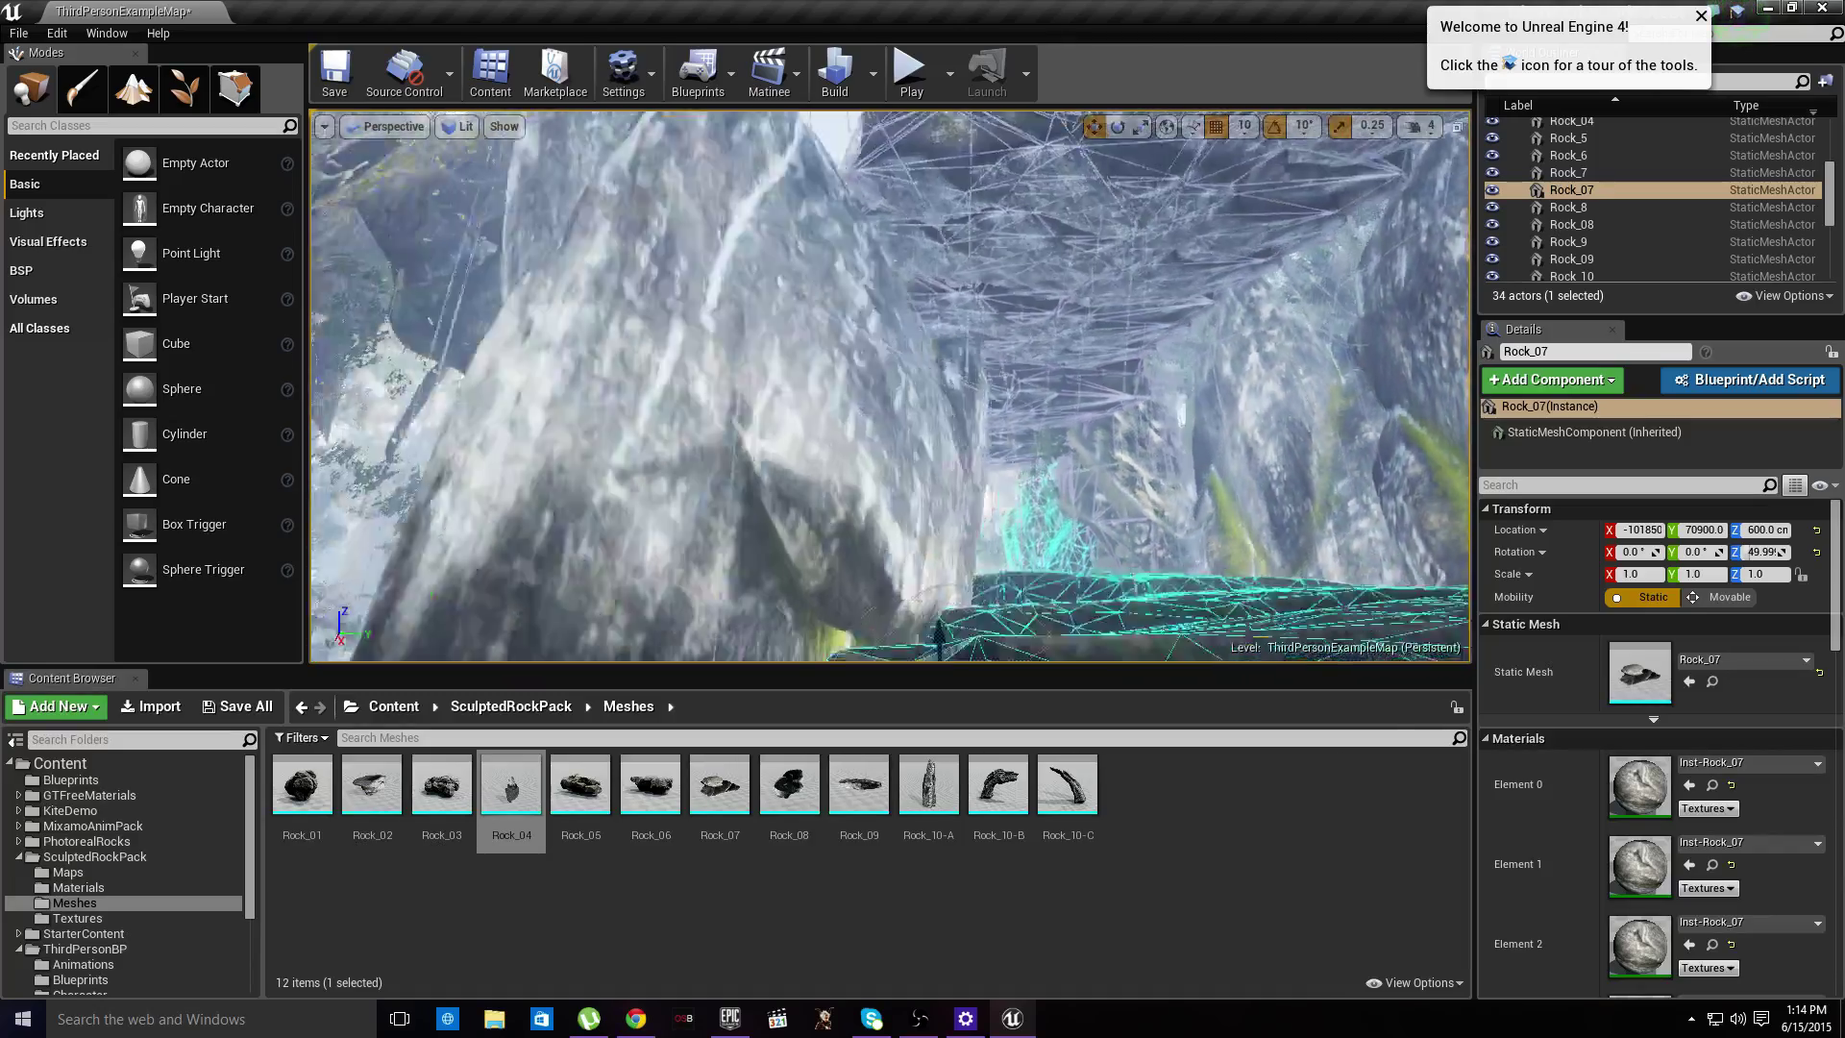
key("w")
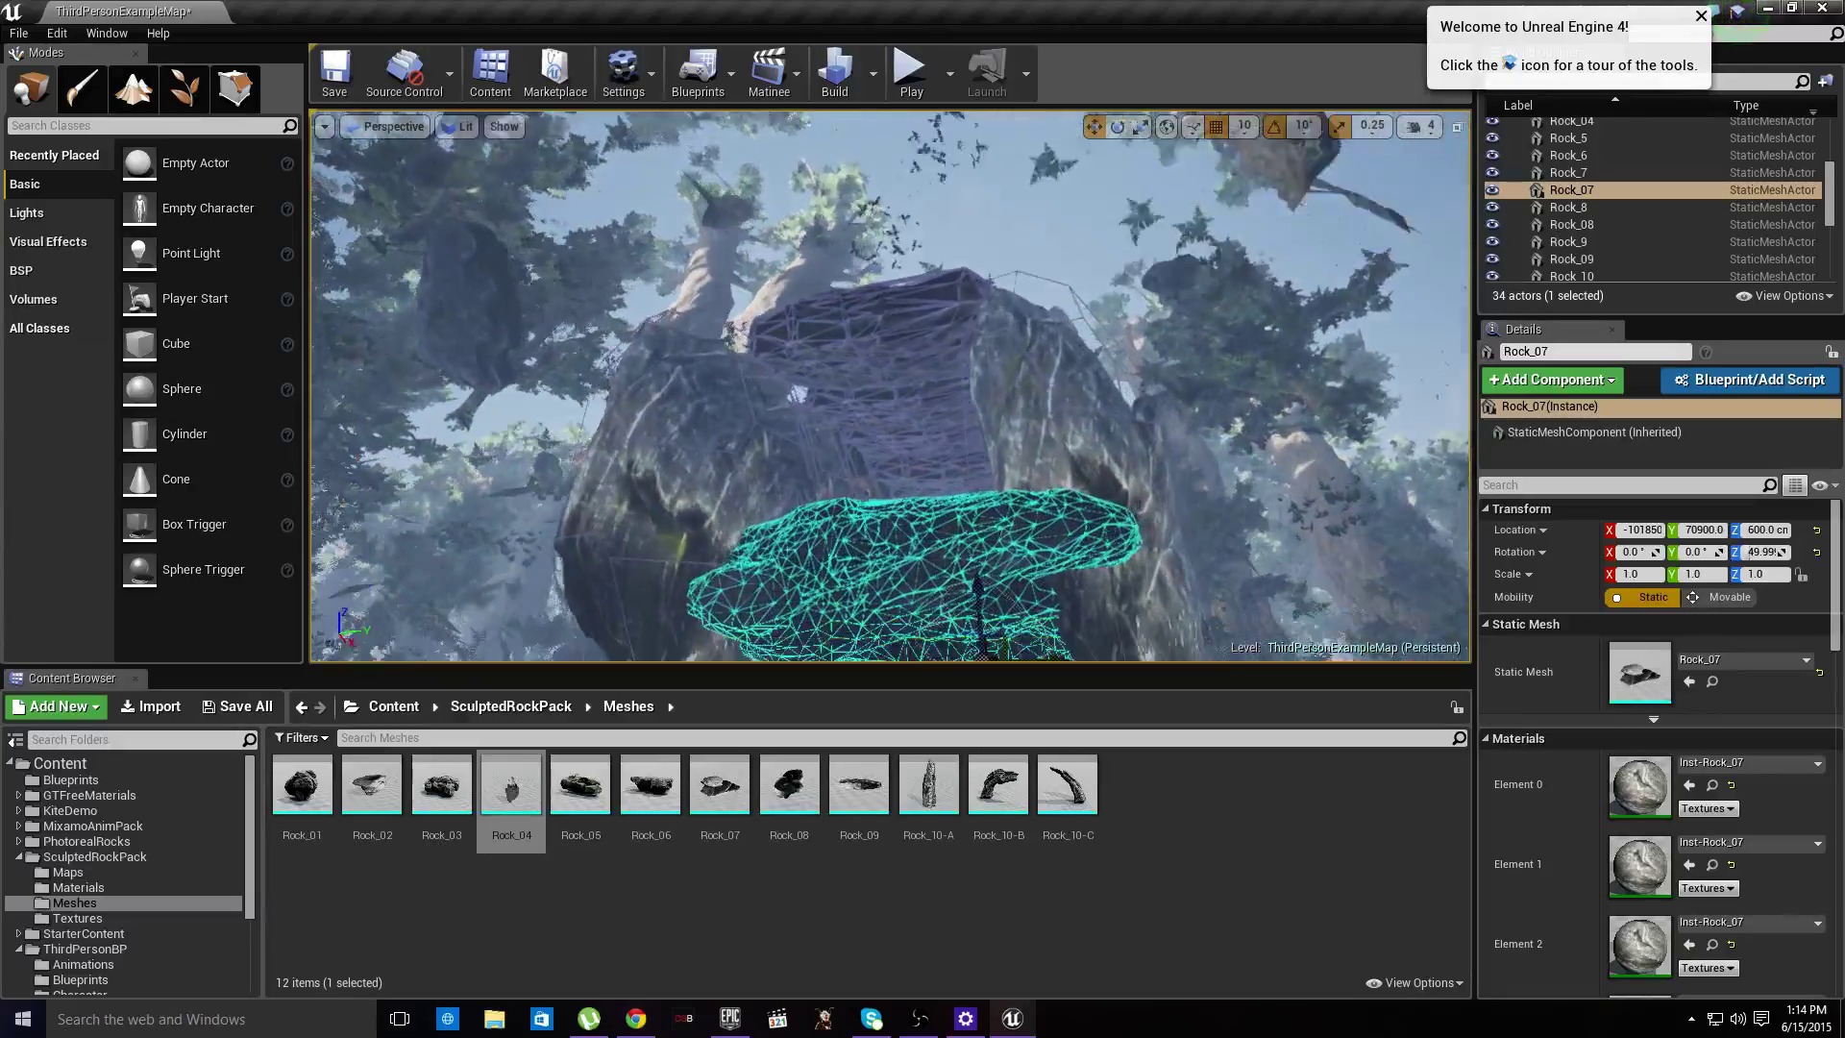
key("s")
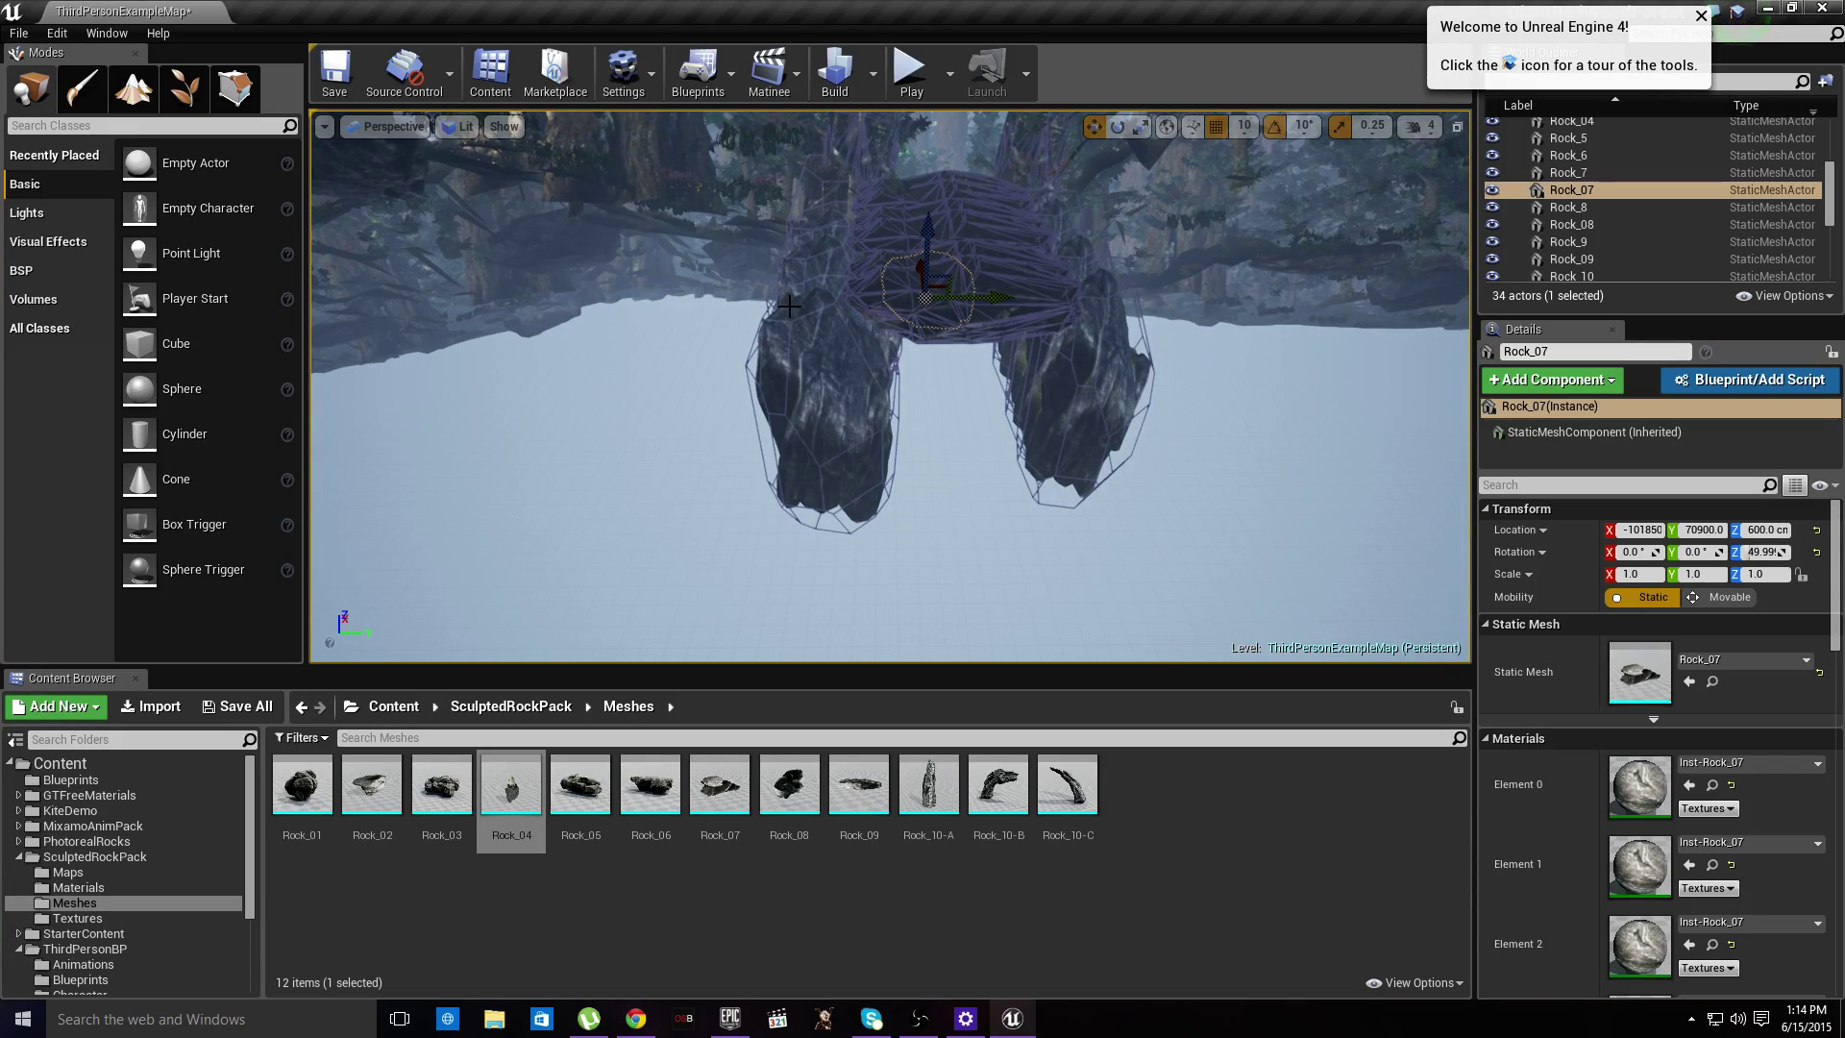
key("w")
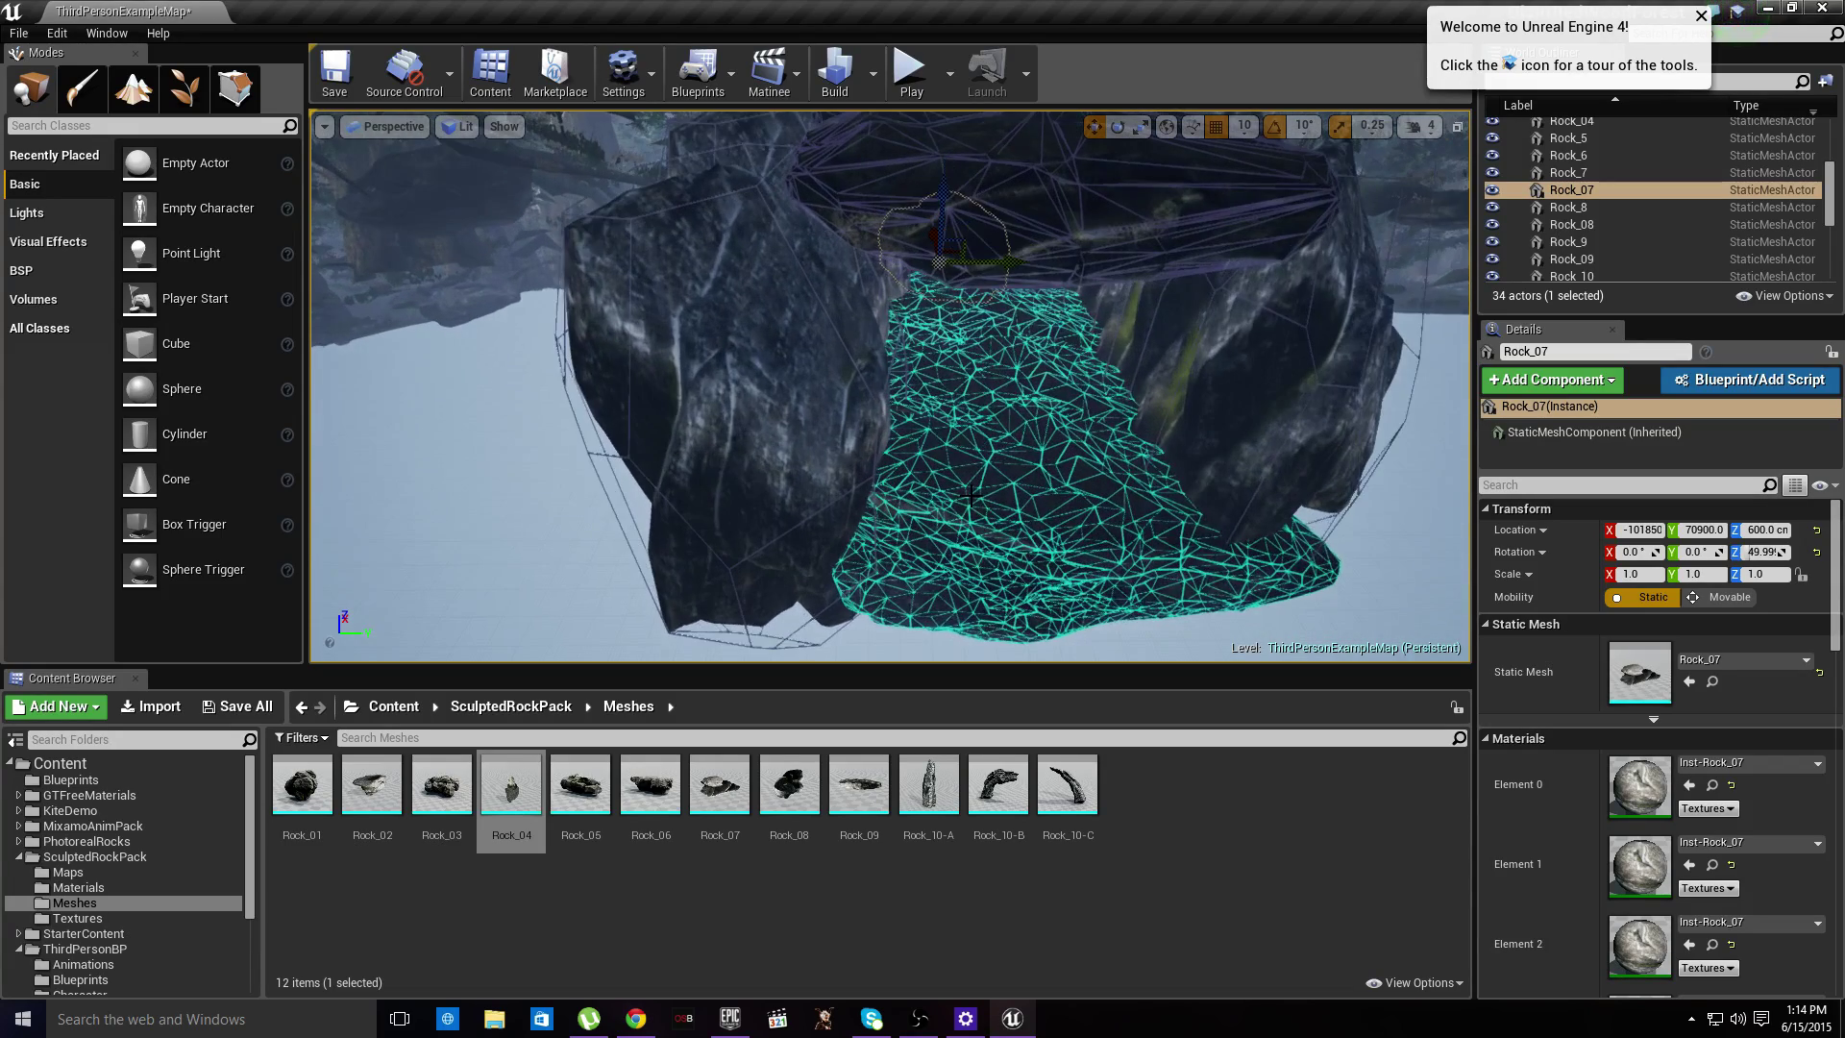
key("w")
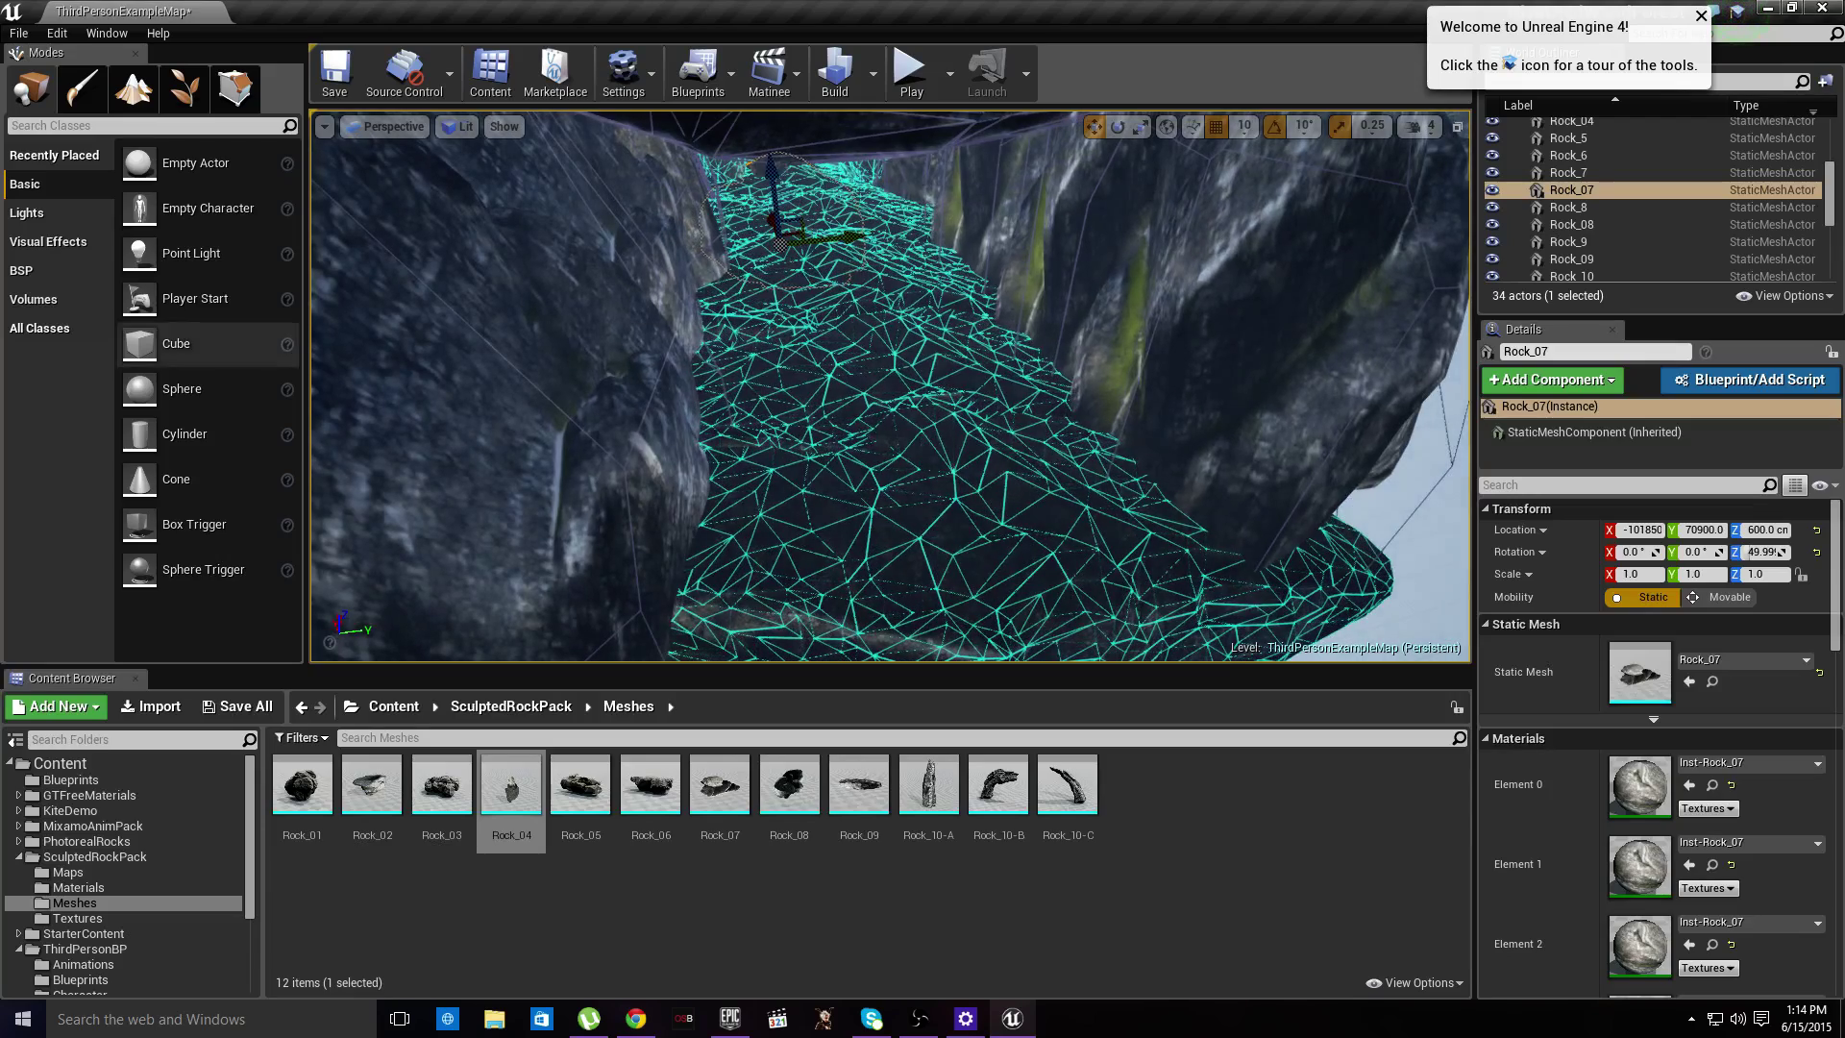